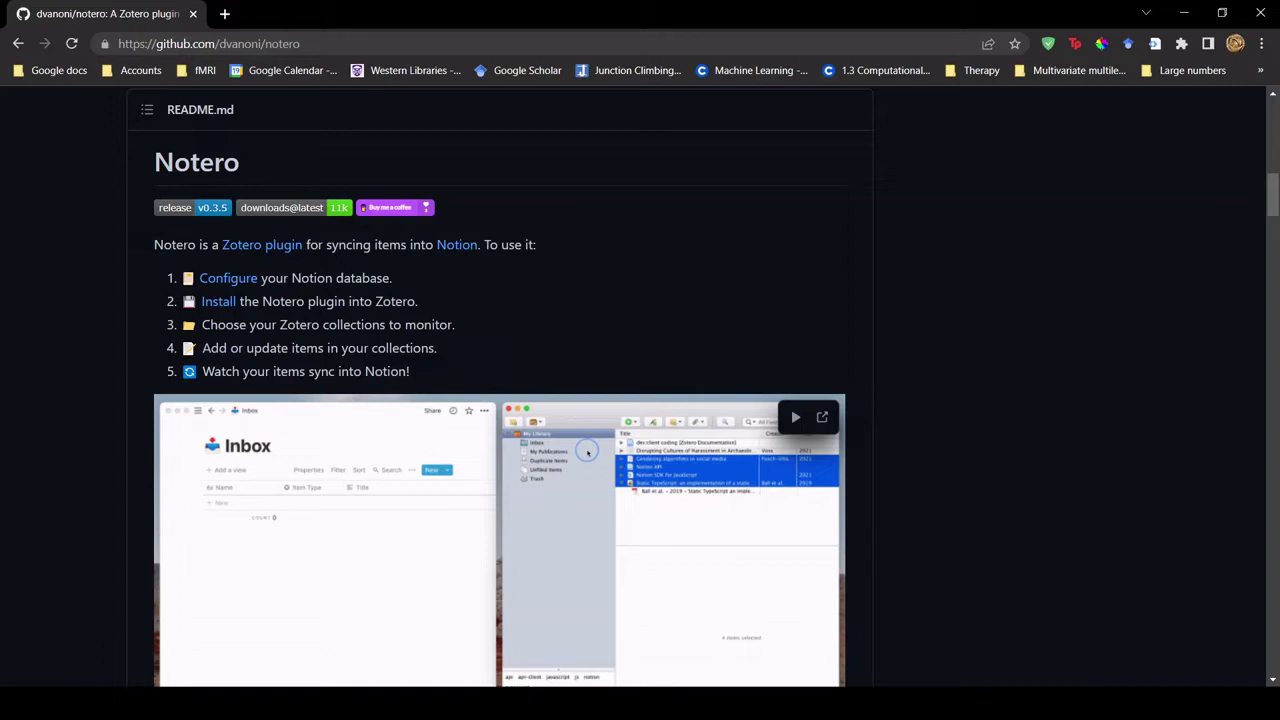
Switch to the Grad school organizer in Notion and open its Library database.
mouse_move(555, 703)
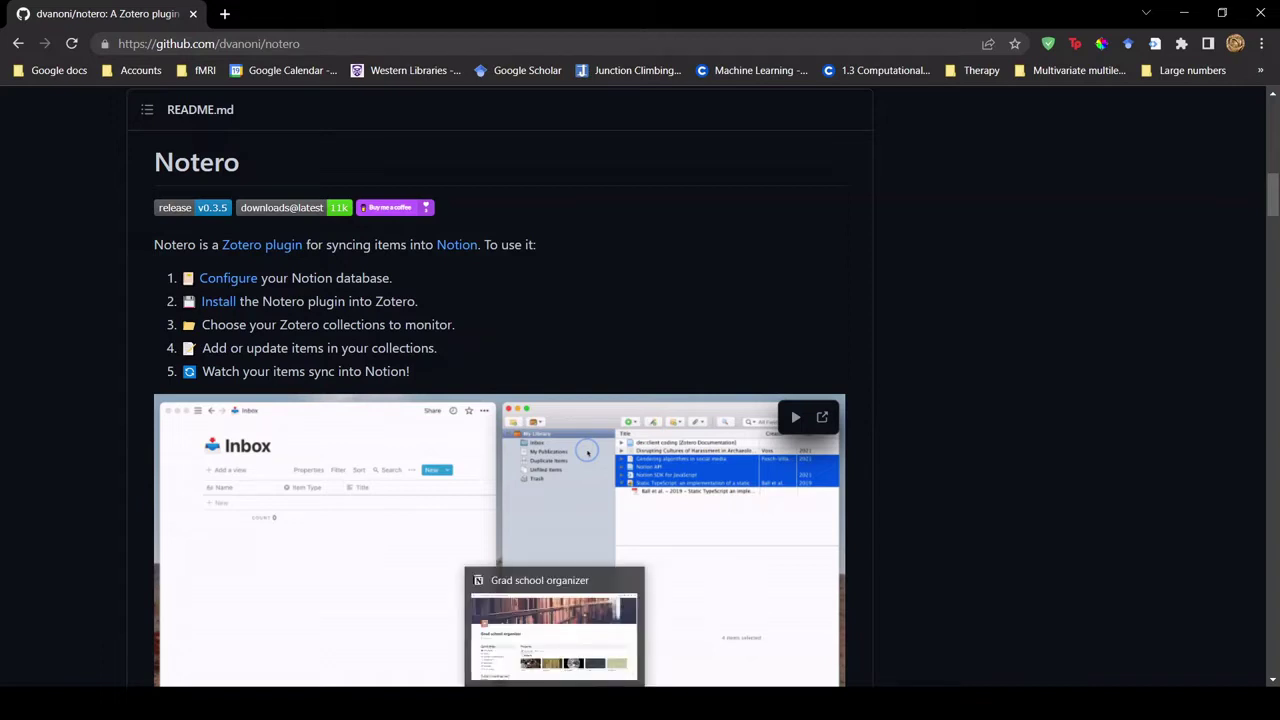
left_click(554, 630)
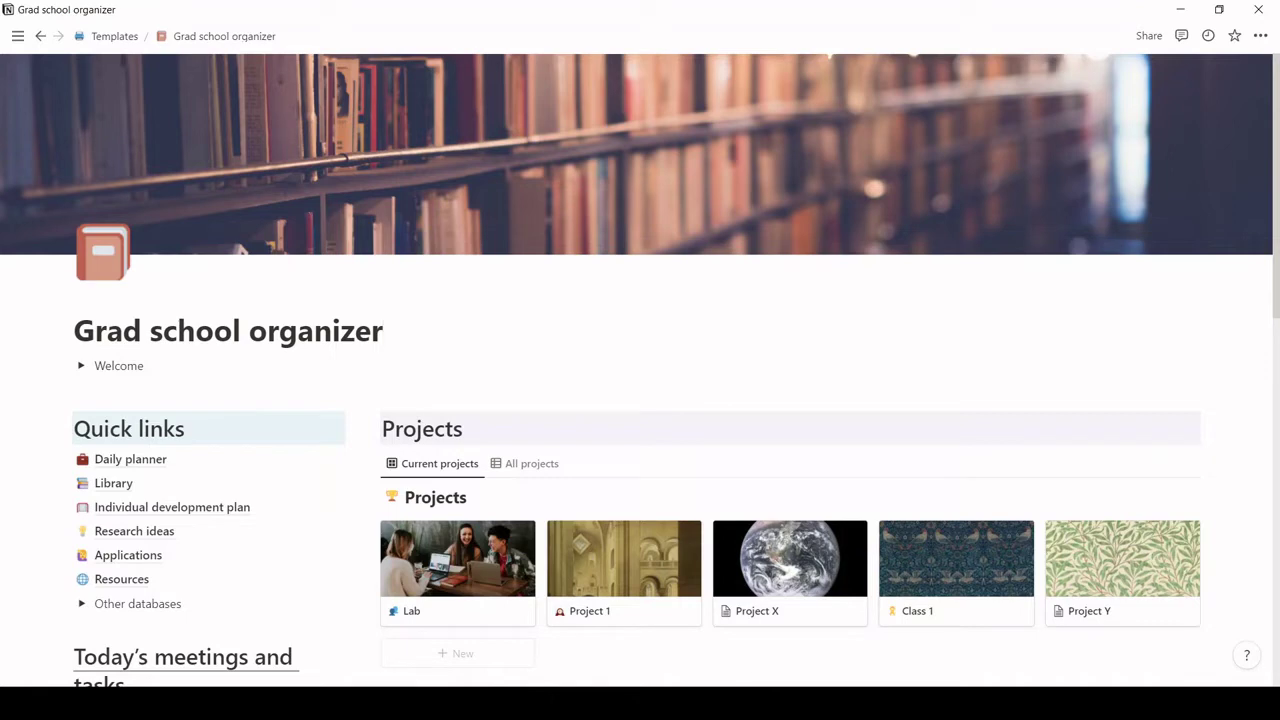
left_click(965, 336)
left_click(121, 489)
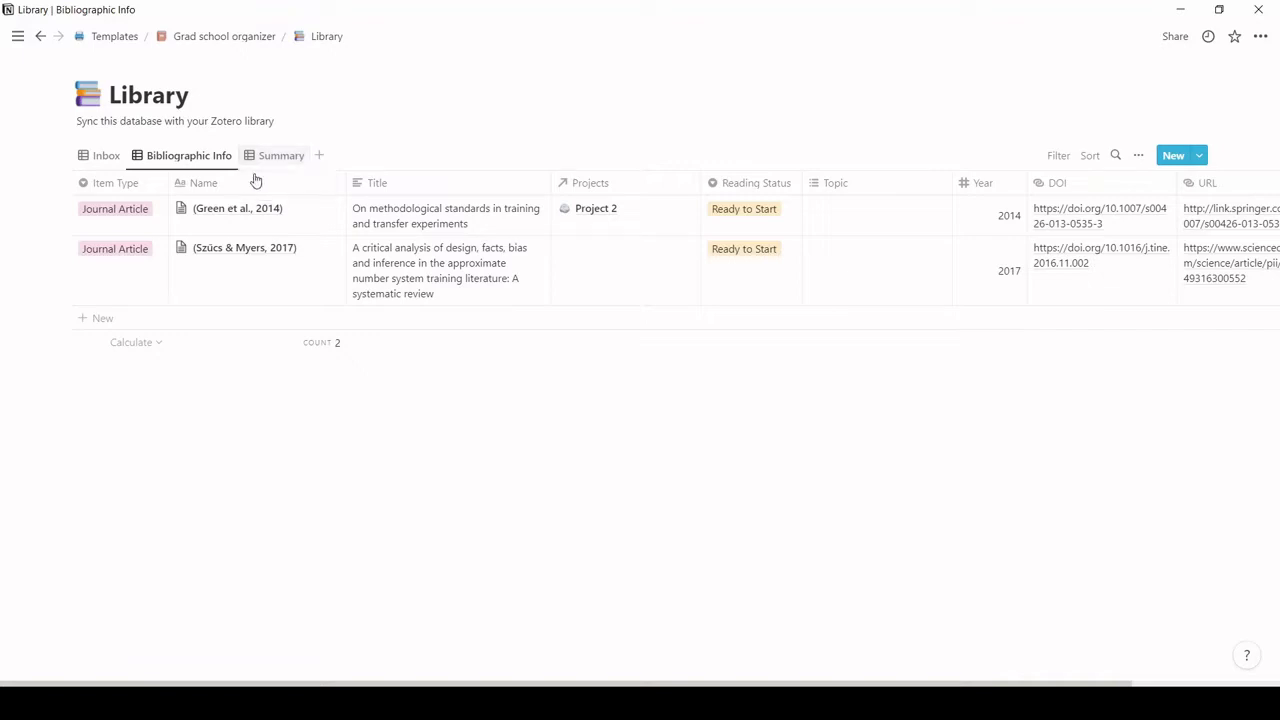
In the Library's Inbox view, link the number system training review article to Project 1.
left_click(100, 157)
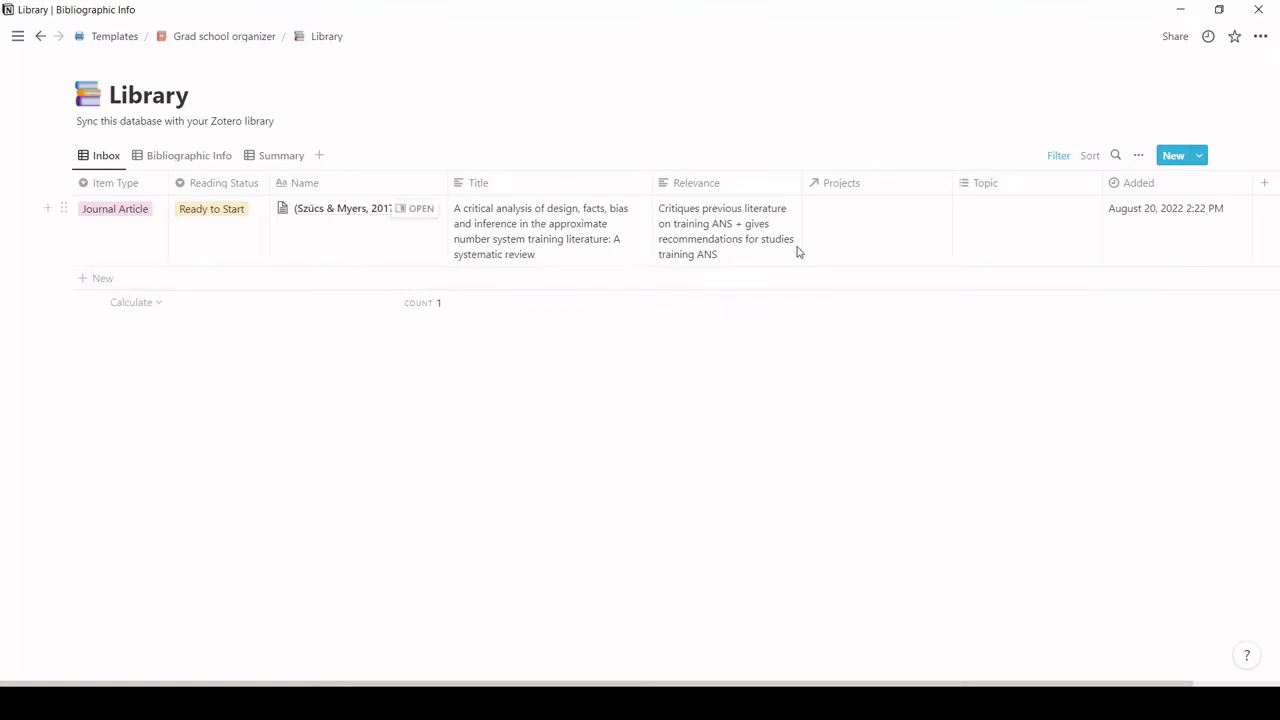
left_click(831, 242)
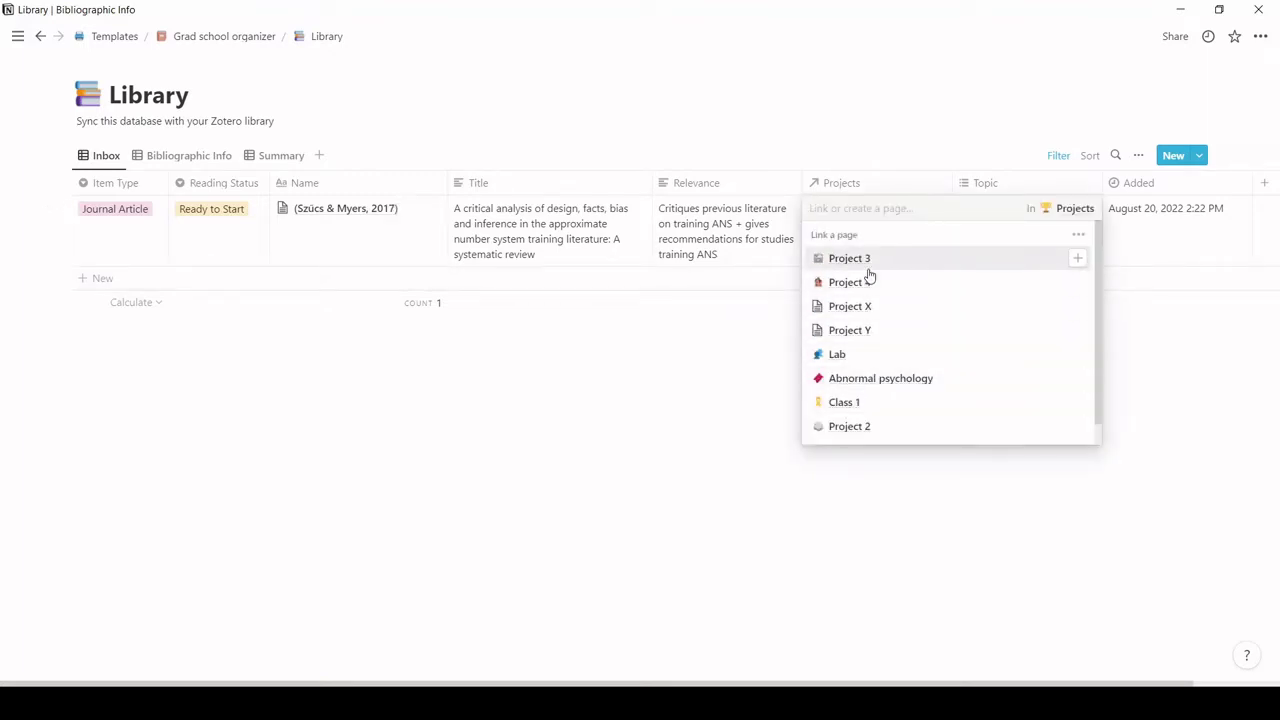
type("project")
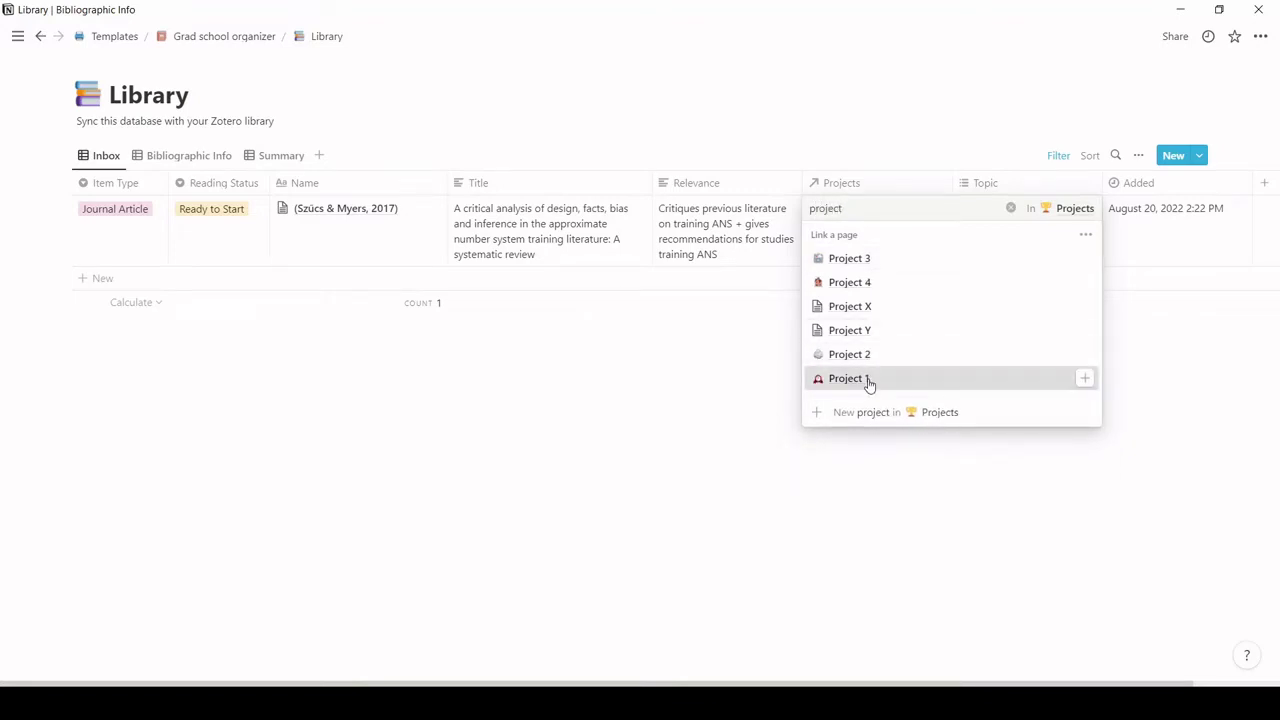
left_click(868, 383)
left_click(731, 323)
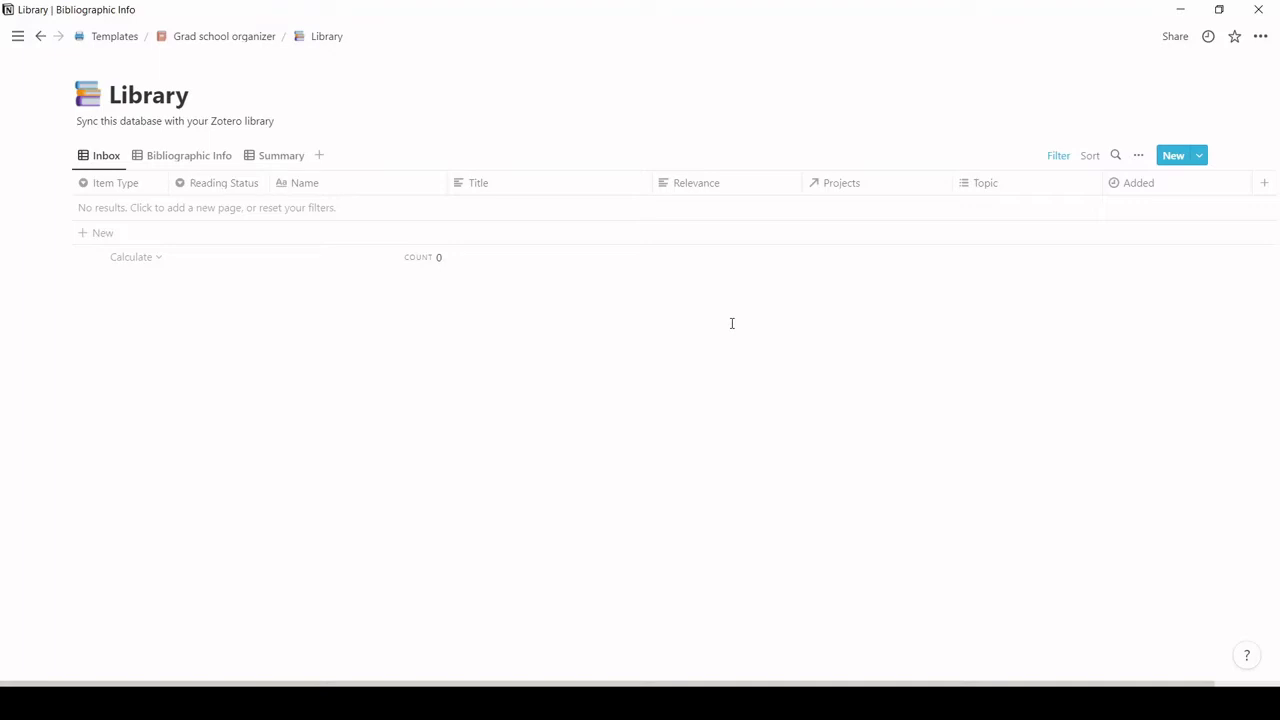
Check the article's project link in the Library's Bibliographic Info view and open the Project 1 page from the Grad school organizer.
left_click(189, 157)
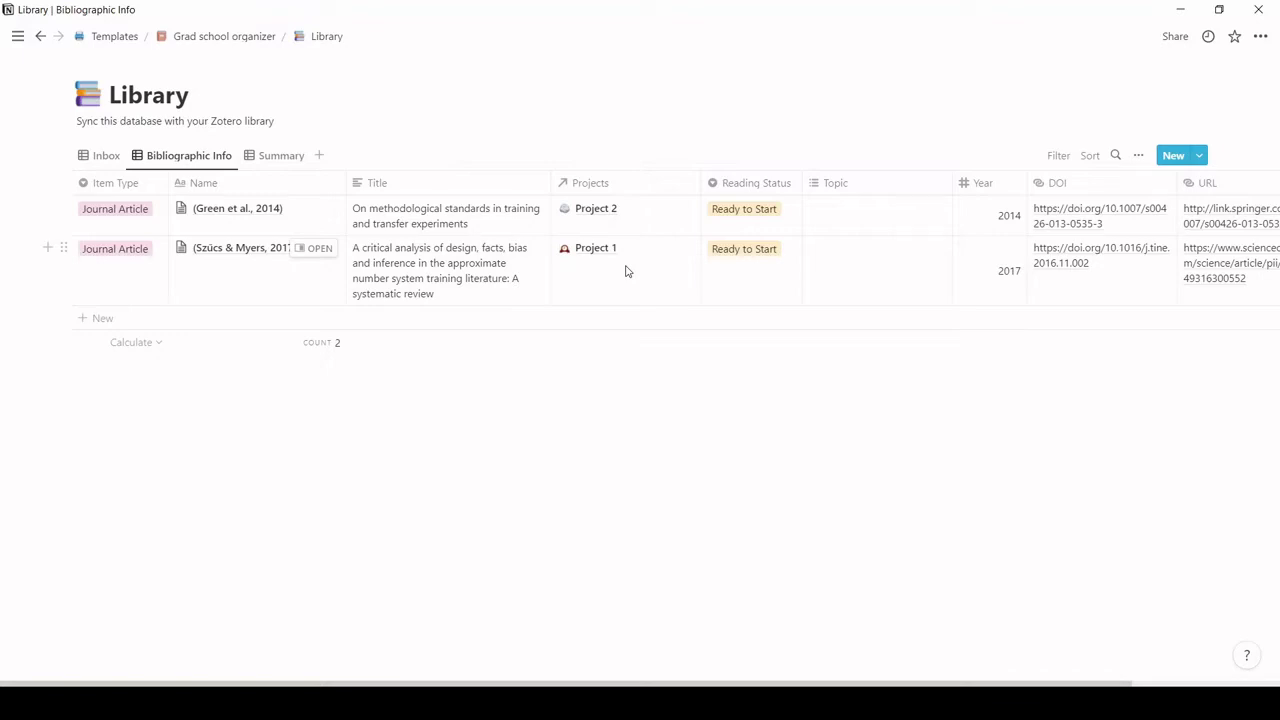
left_click(251, 40)
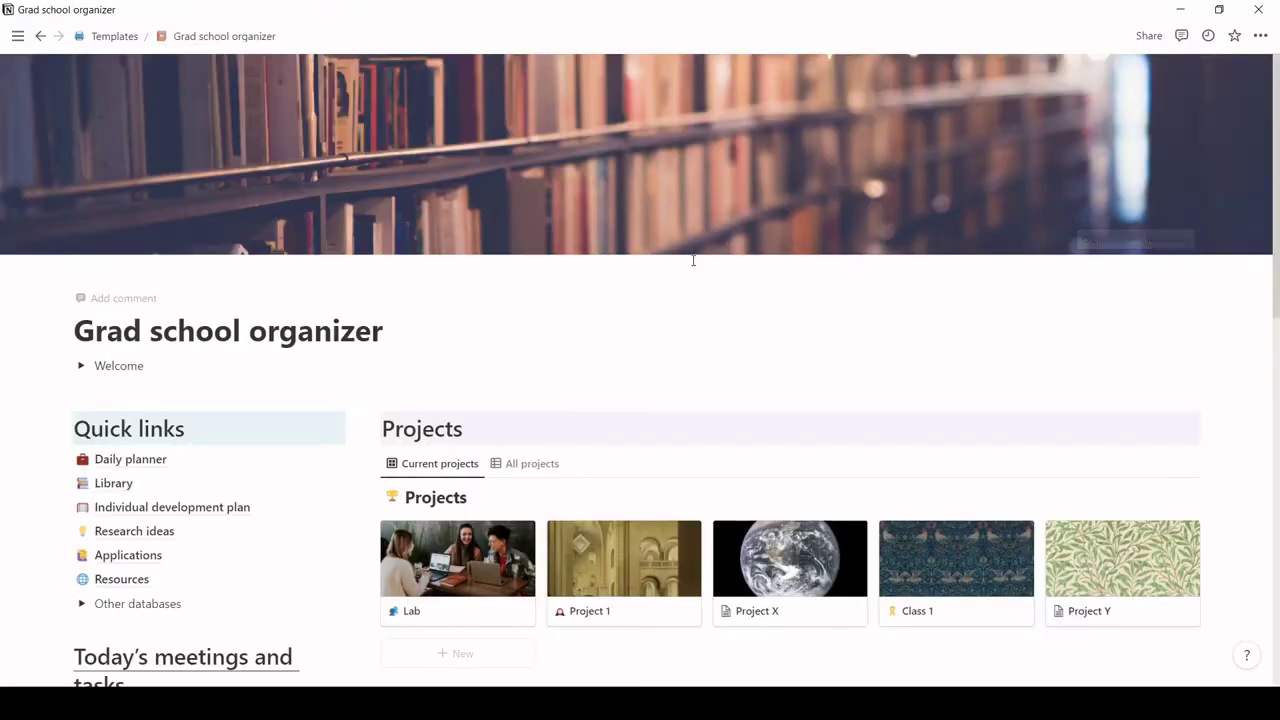
scroll(690, 472, "down", 2)
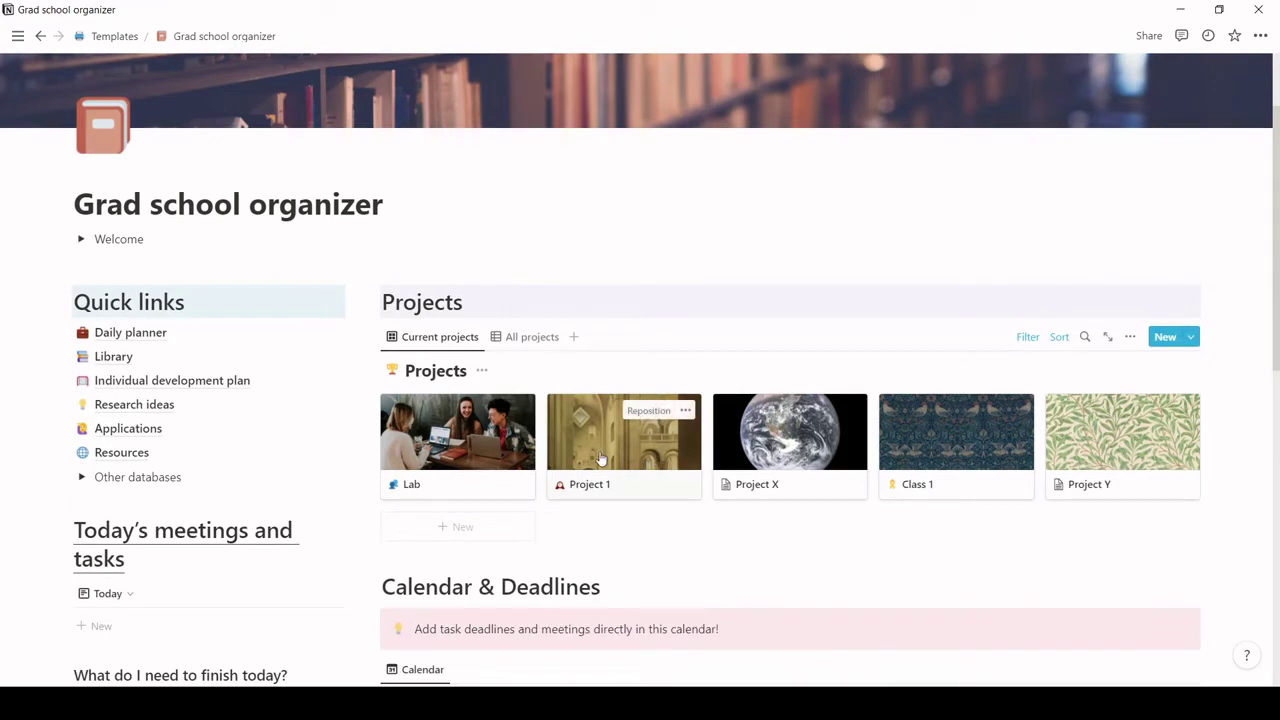
left_click(601, 458)
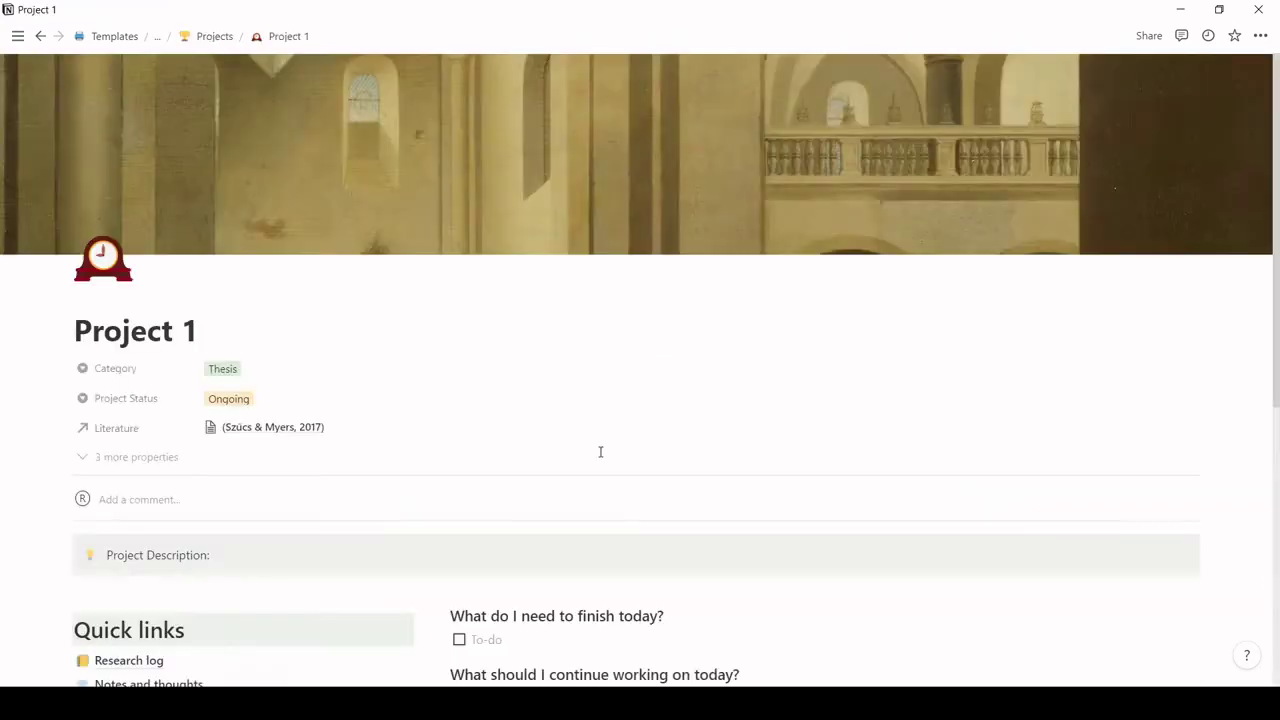
Open Project 1's Project library and show its Project library view instead of the Summary view.
scroll(601, 452, "down", 4)
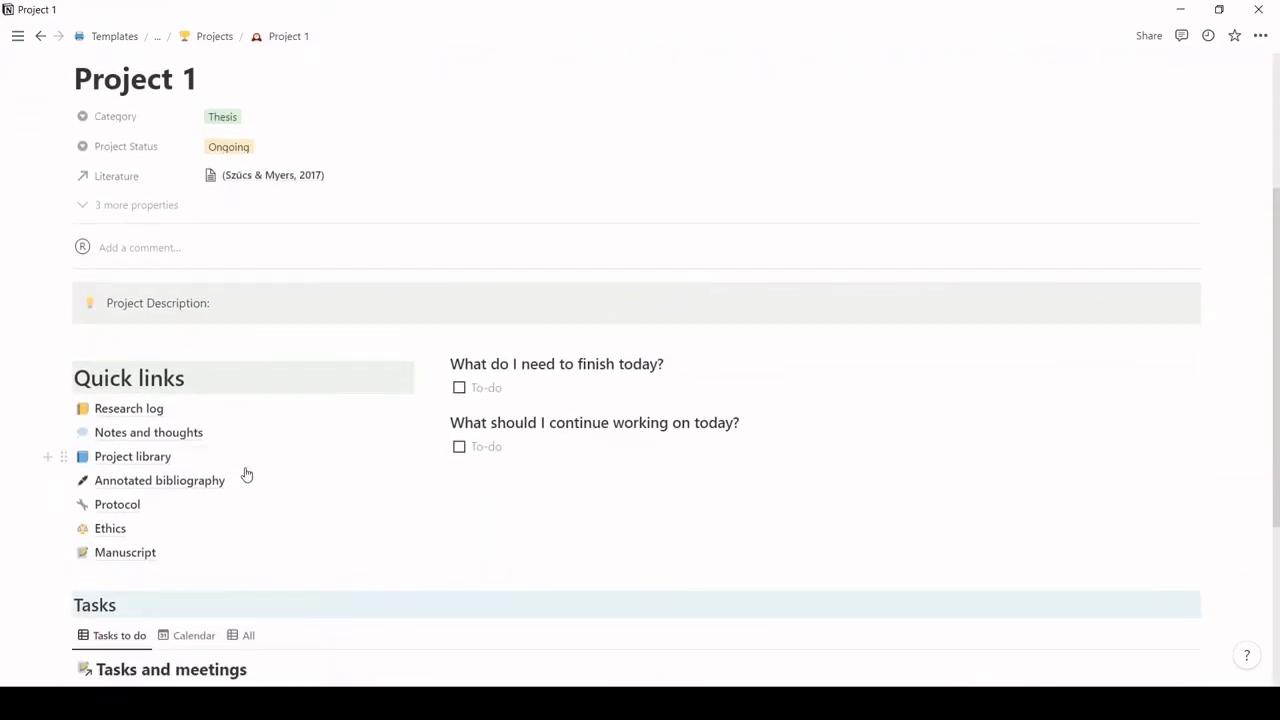
left_click(148, 457)
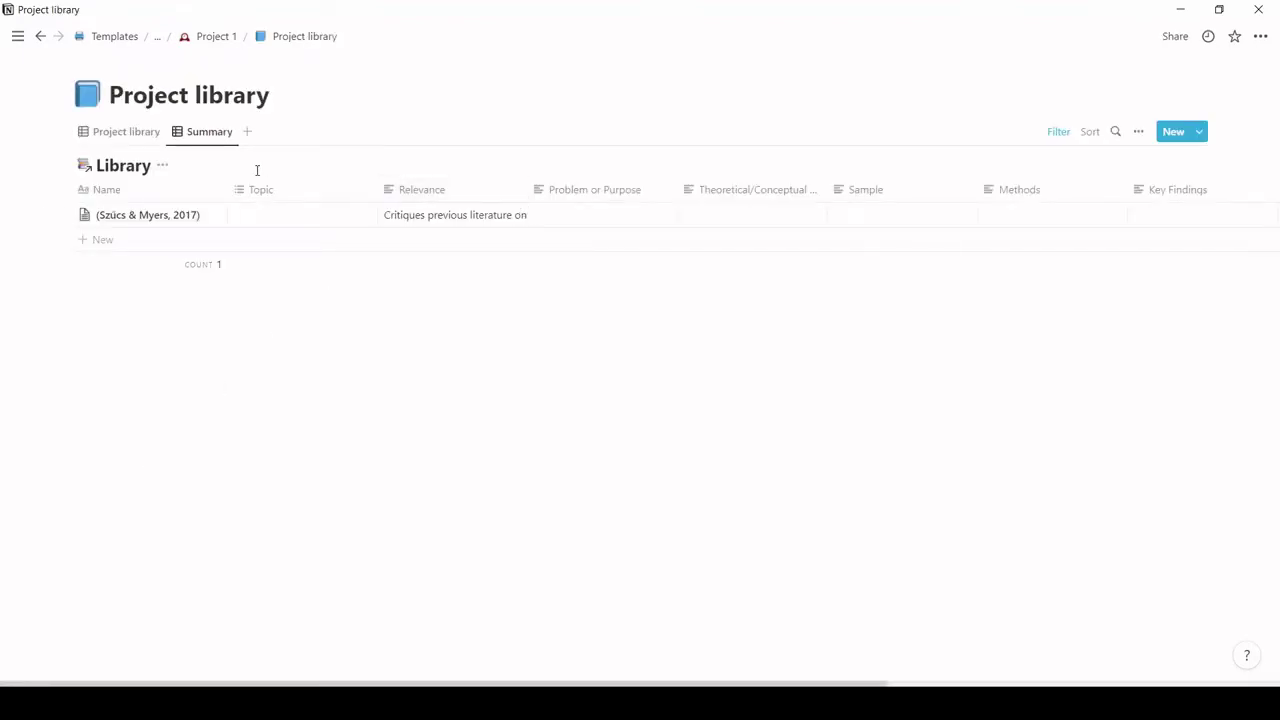
left_click(119, 142)
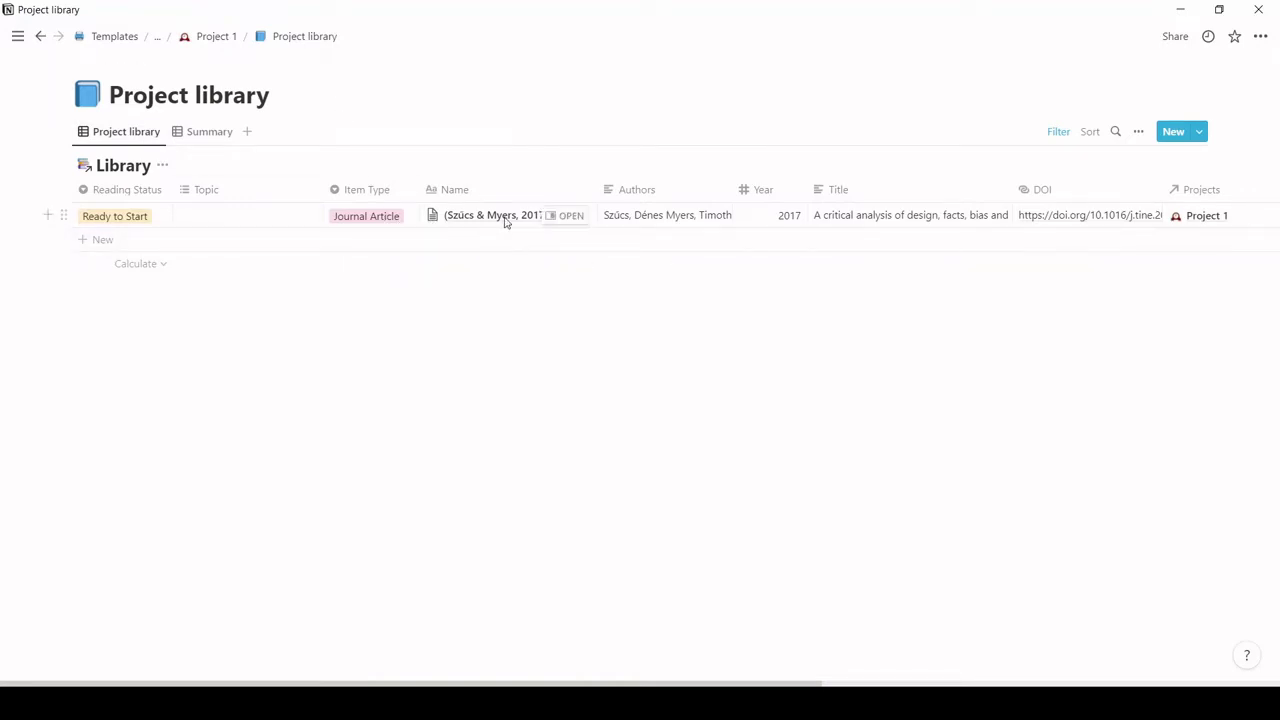
Open the 2017 journal article's page, examine its bibliographic properties and reading notes, and return to the Project 1 page.
left_click(567, 217)
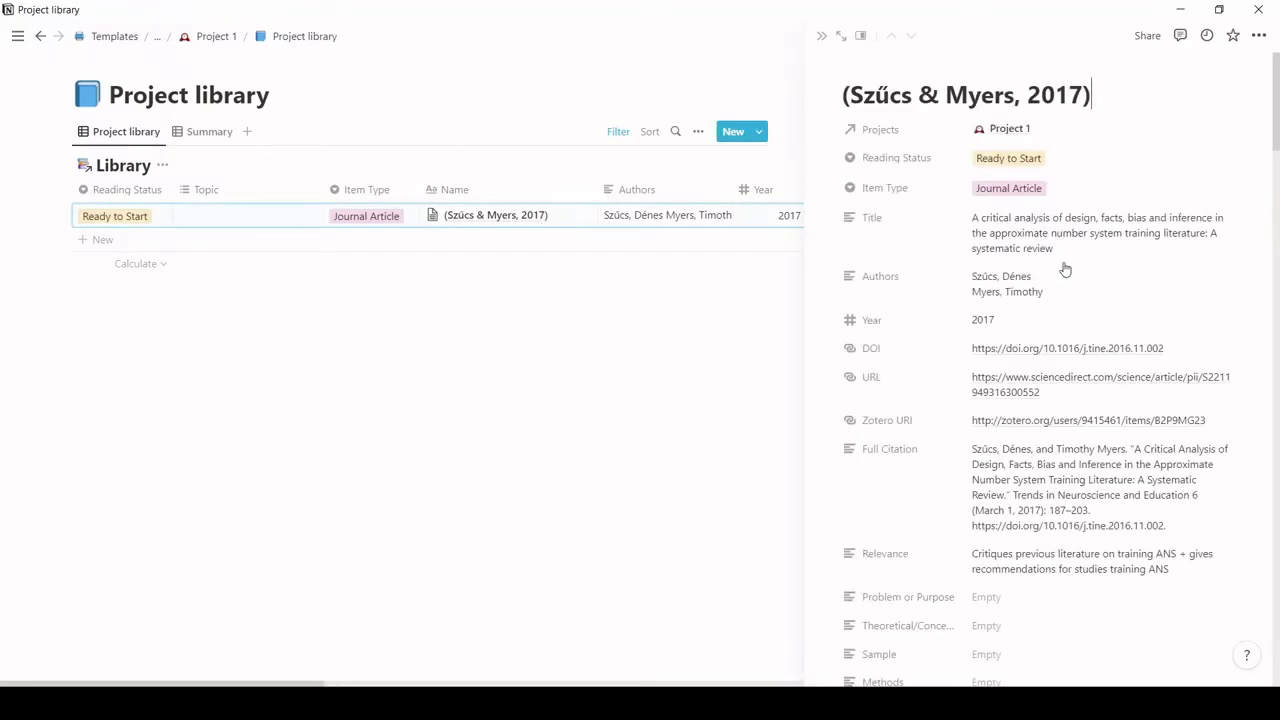
scroll(1063, 371, "down", 2)
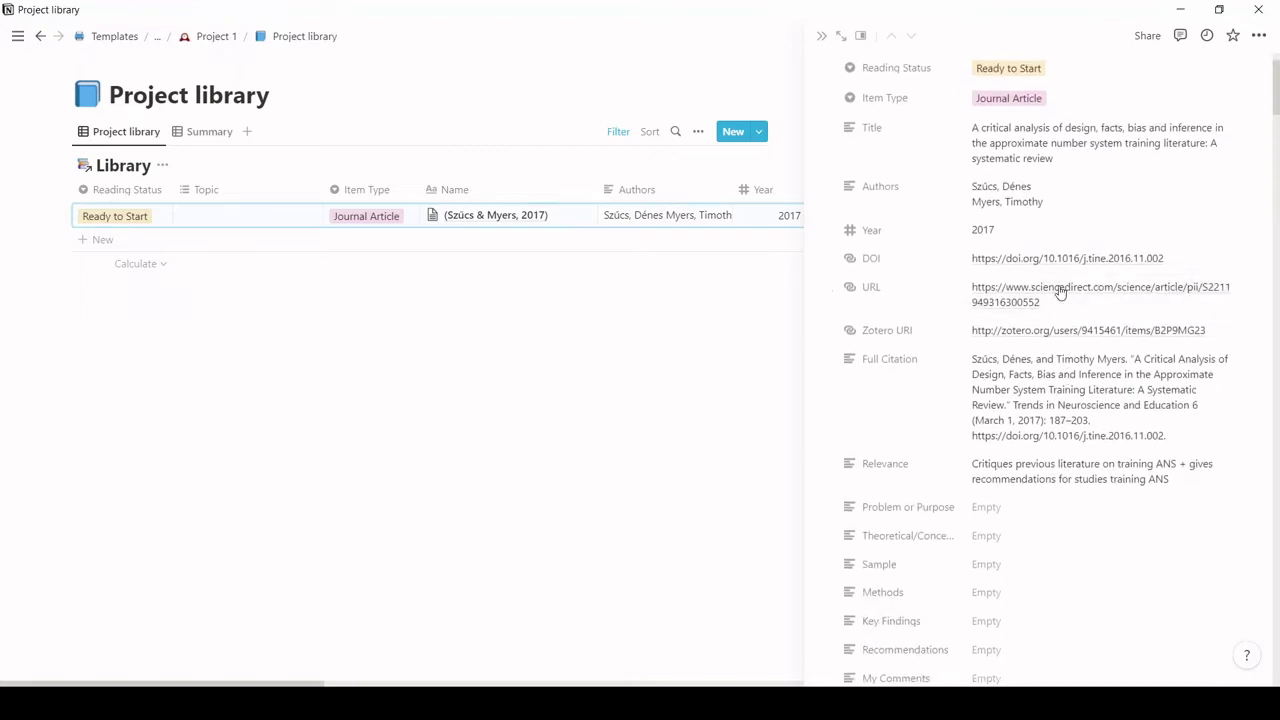
scroll(1063, 398, "down", 3)
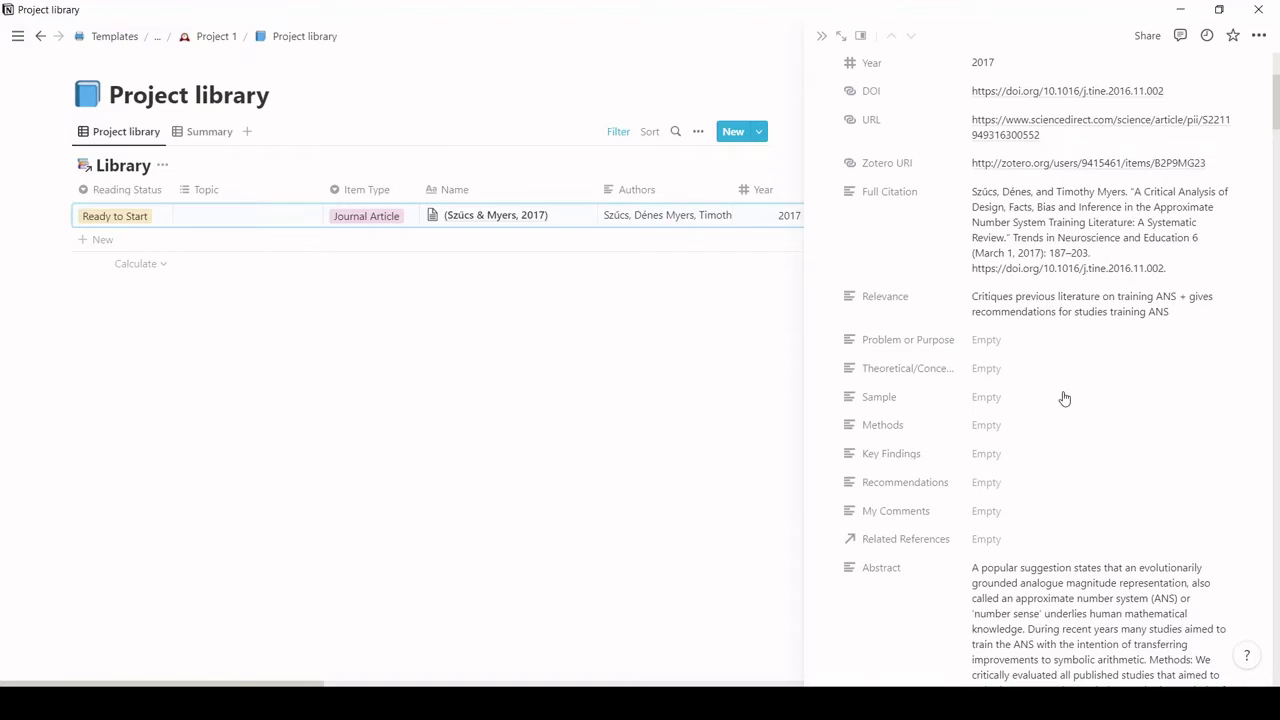
scroll(1063, 398, "down", 2)
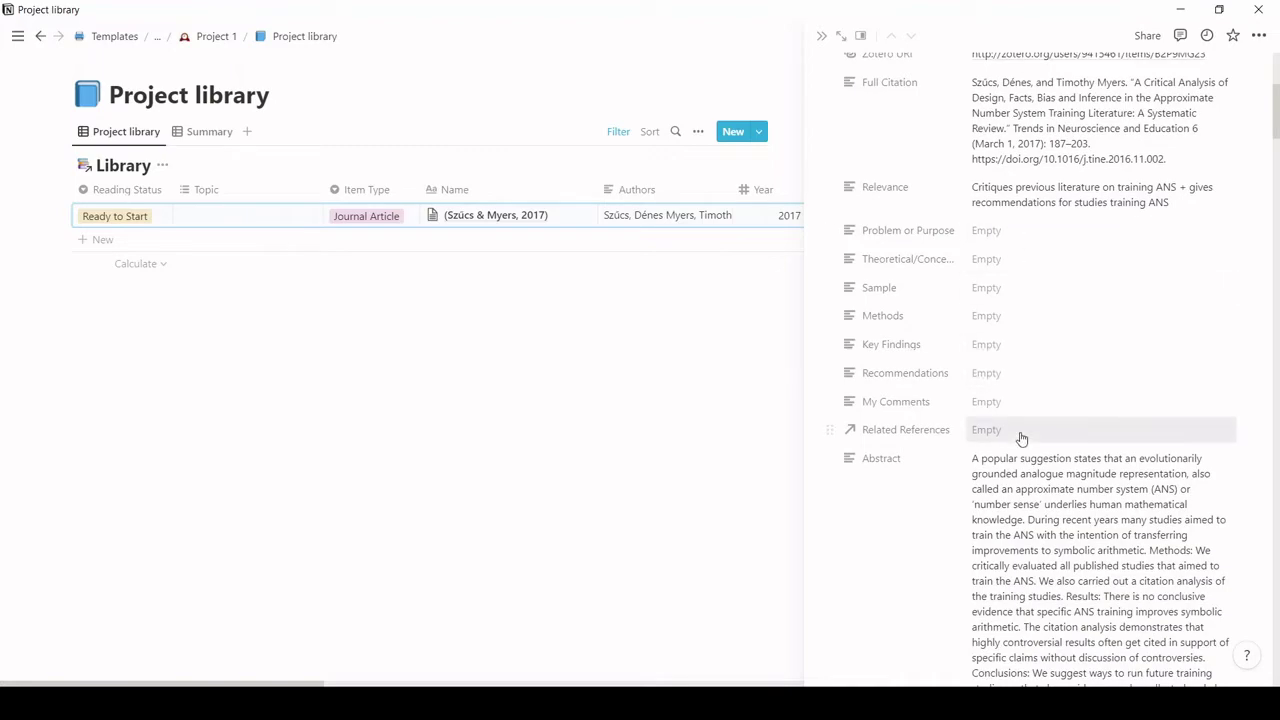
scroll(1021, 438, "down", 10)
scroll(1021, 432, "up", 1)
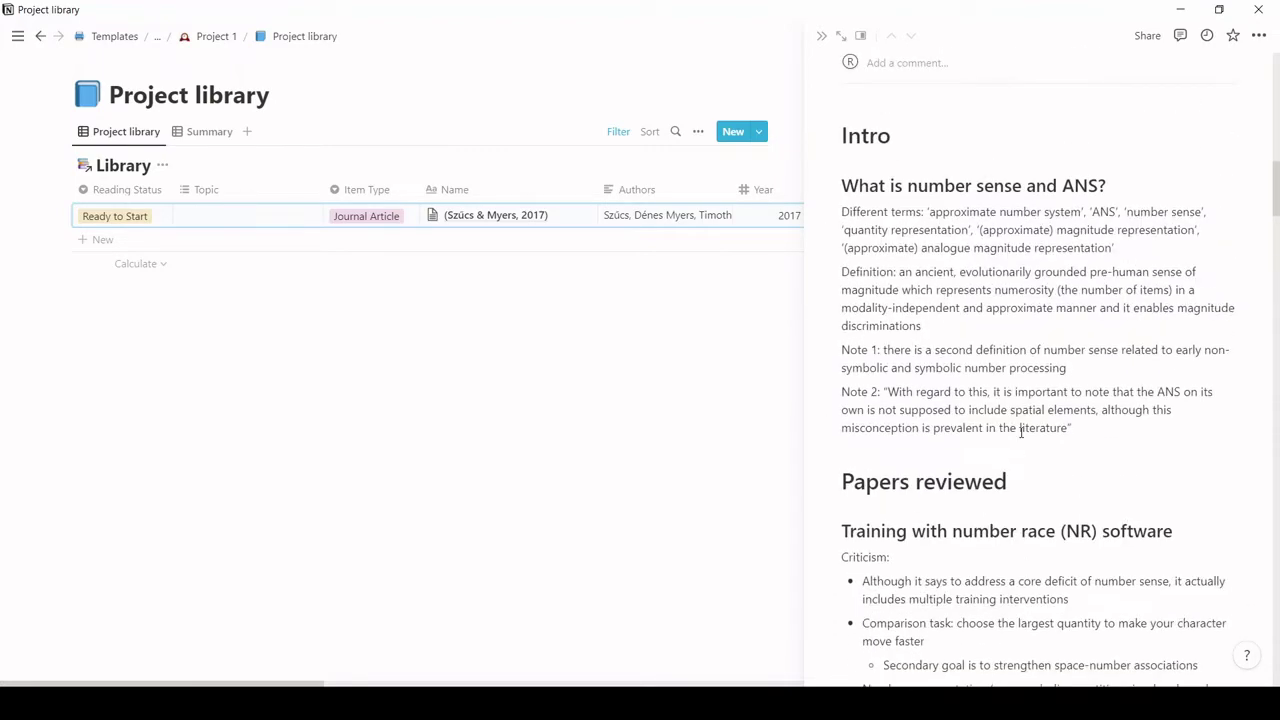
scroll(1021, 432, "down", 3)
scroll(1021, 432, "down", 3)
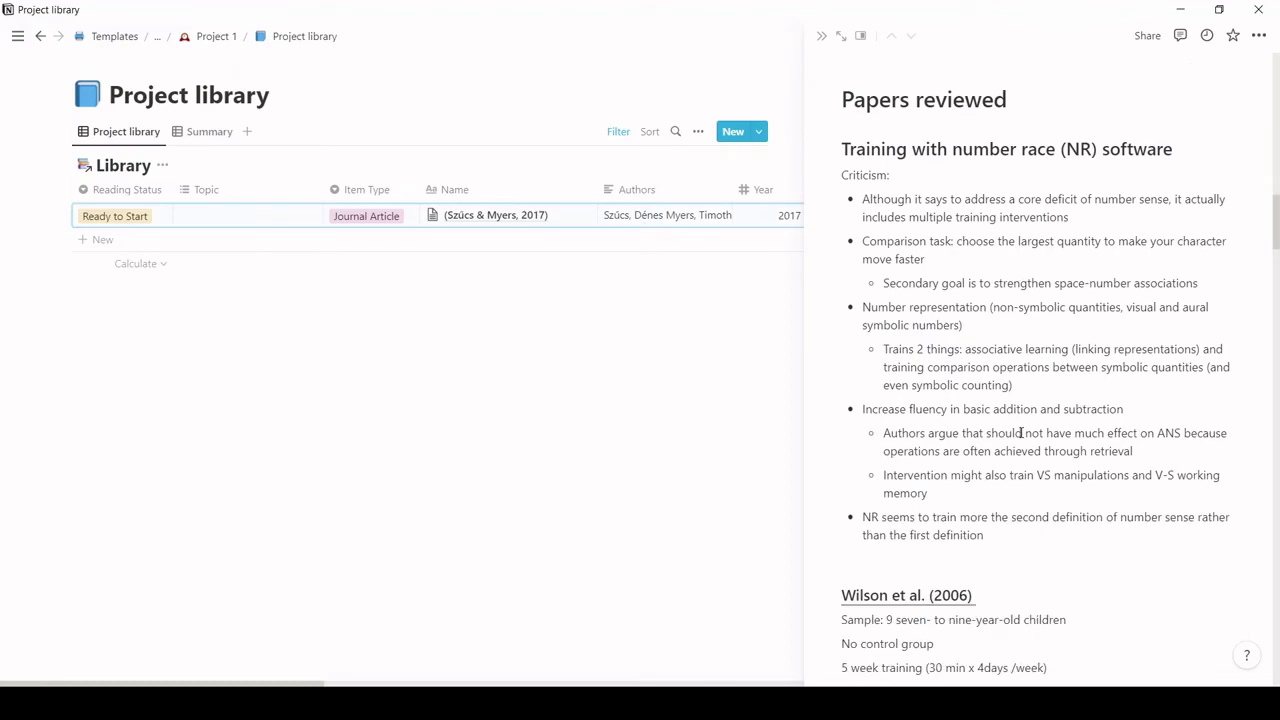
scroll(1021, 432, "down", 9)
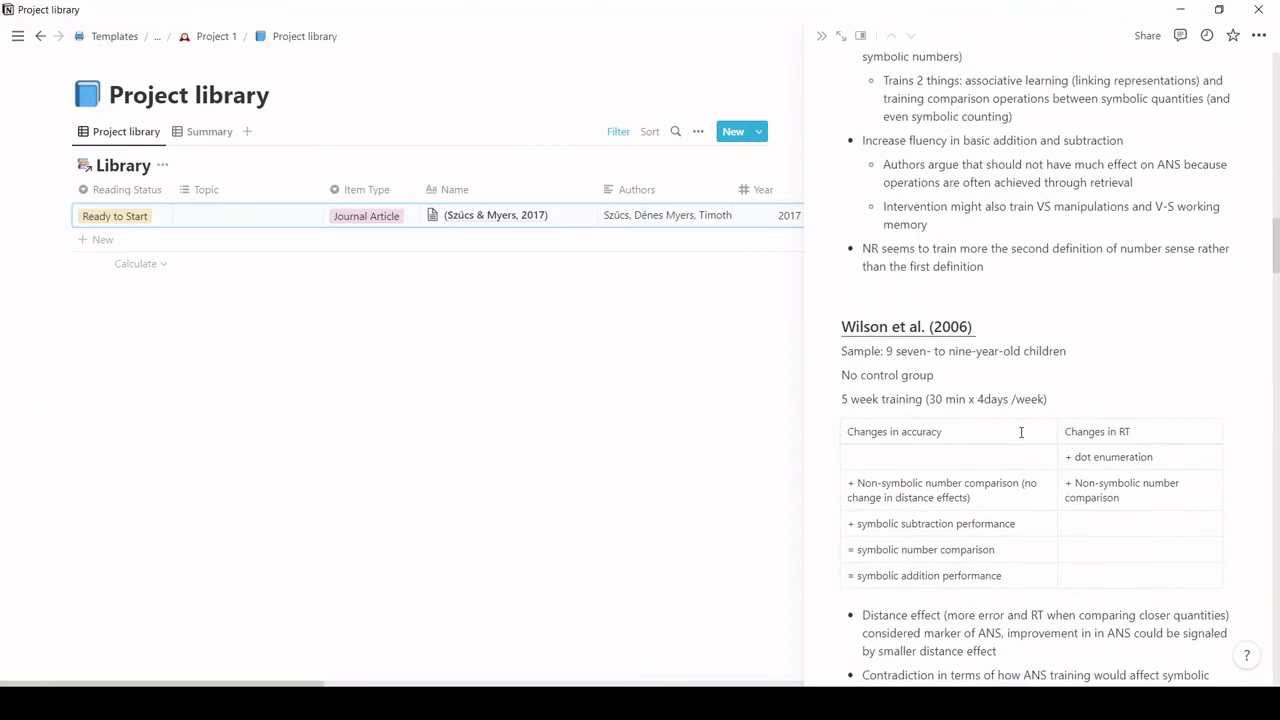
scroll(1021, 432, "down", 2)
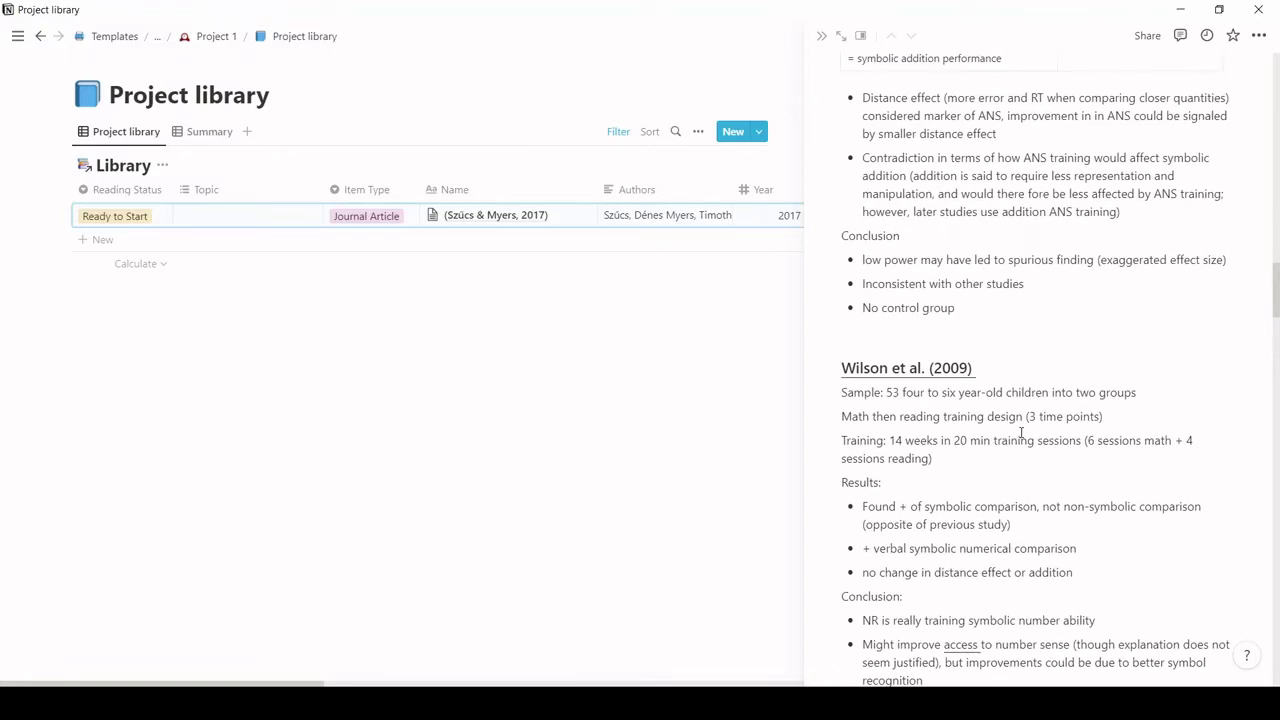
scroll(1021, 432, "up", 14)
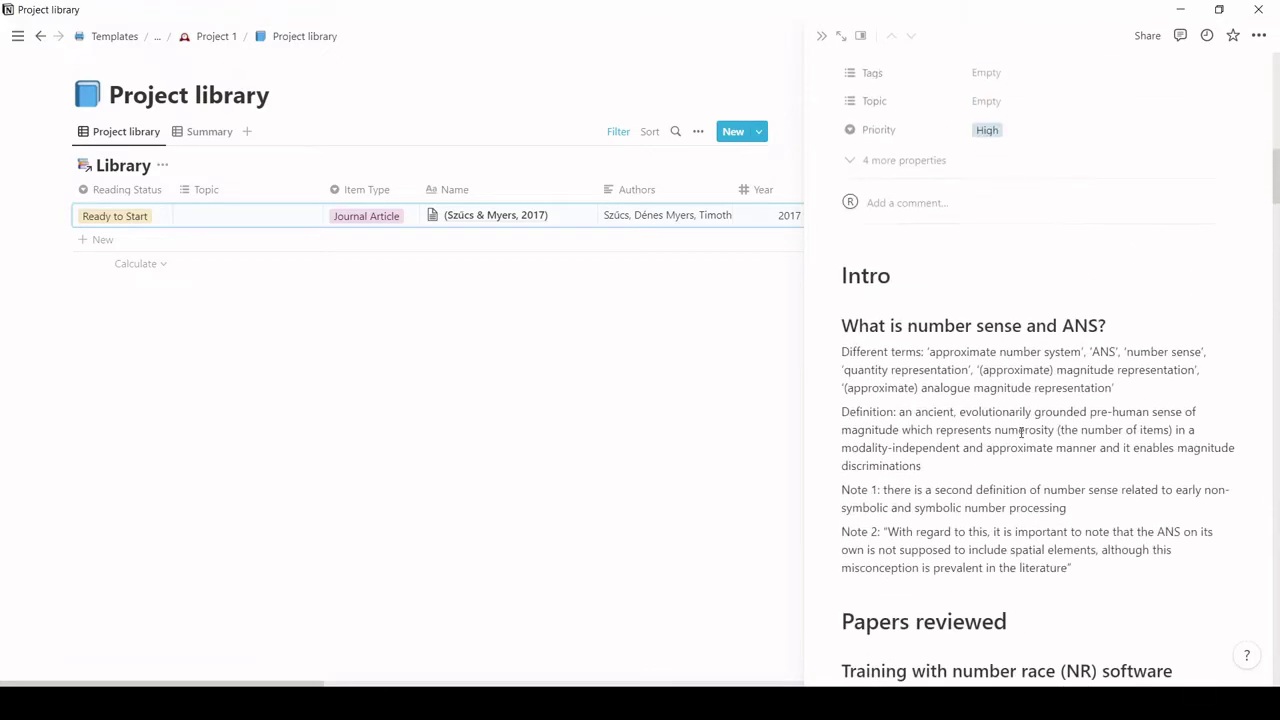
left_click(820, 40)
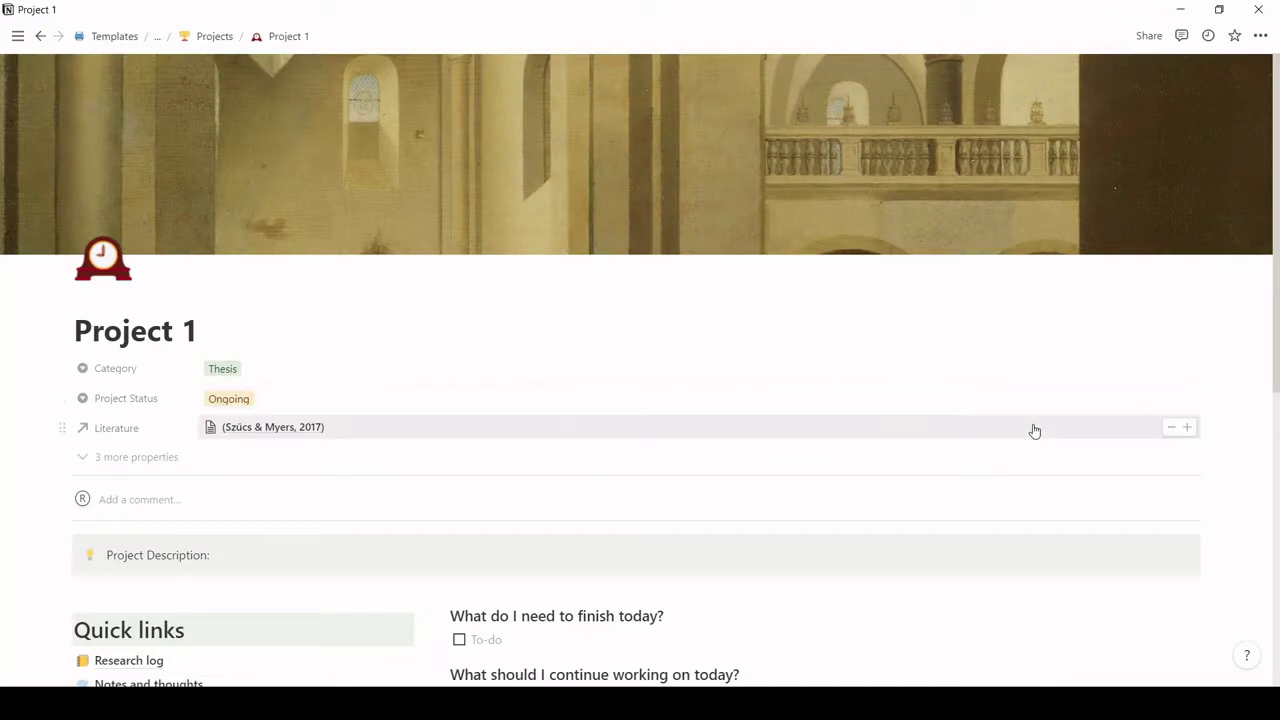
Review the available Category and Project Status options for Project 1 without changing either selection.
scroll(1034, 430, "down", 3)
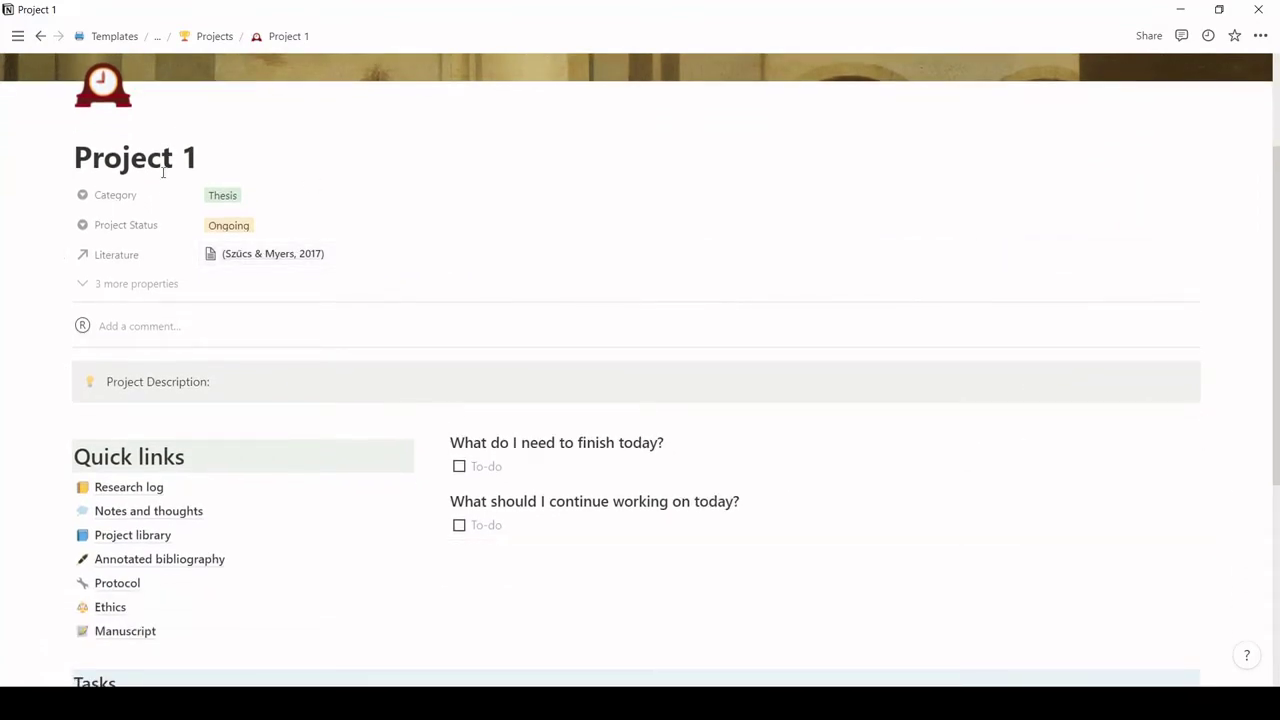
left_click(237, 197)
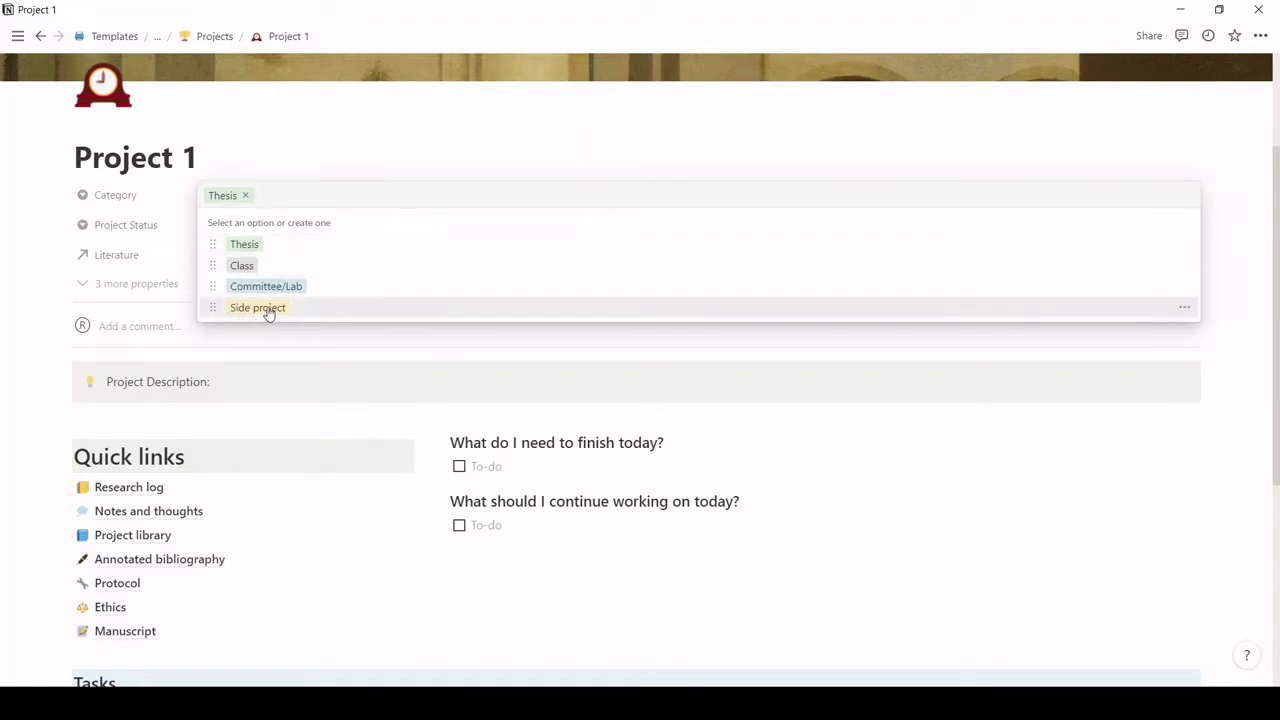
left_click(131, 196)
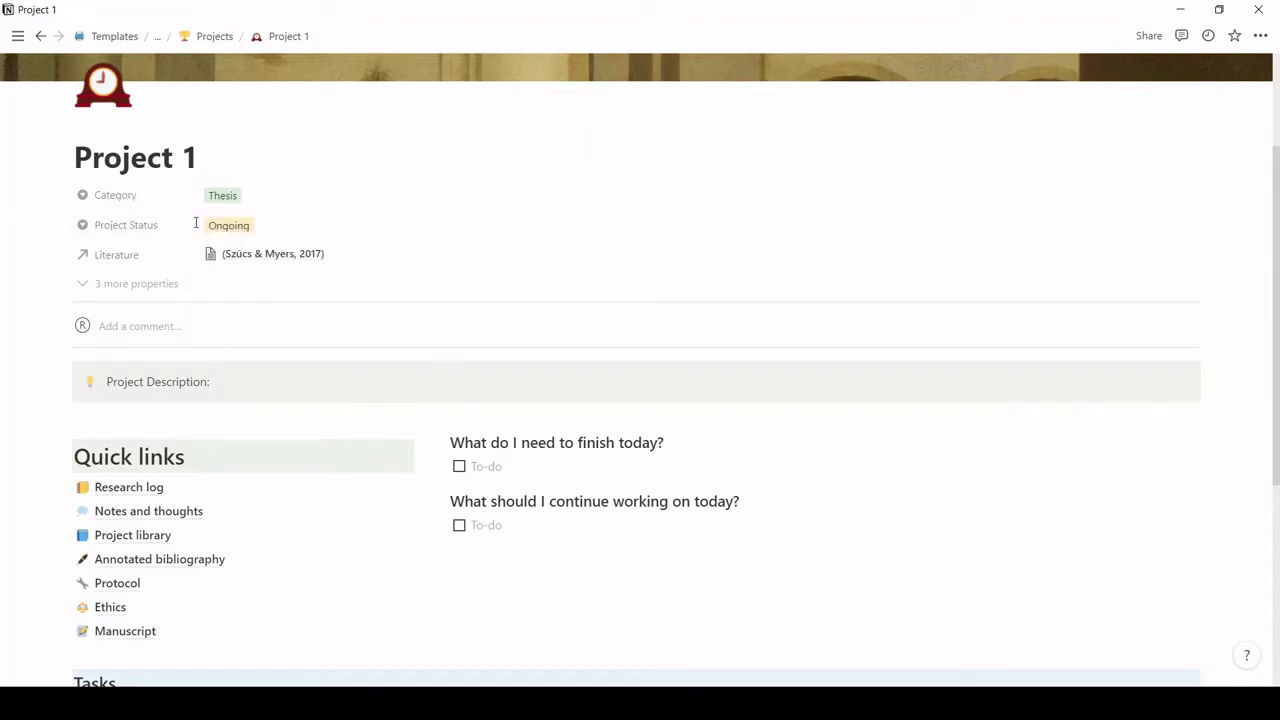
left_click(265, 229)
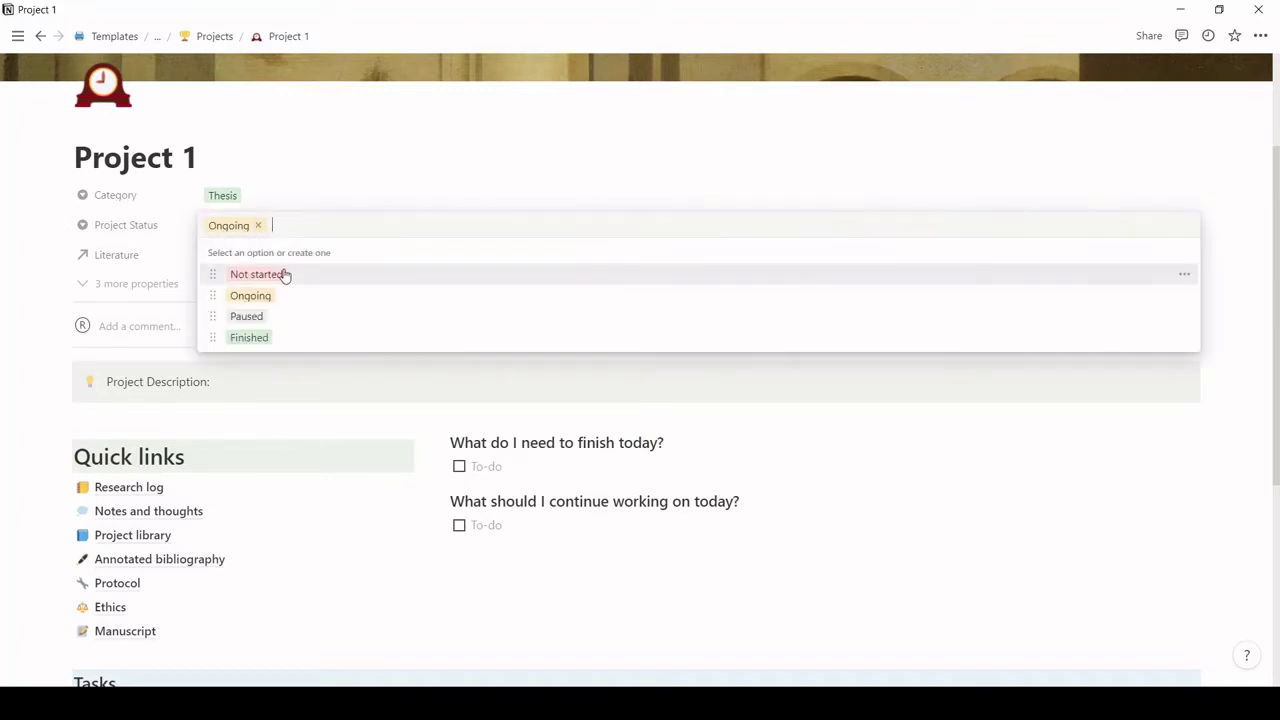
left_click(15, 239)
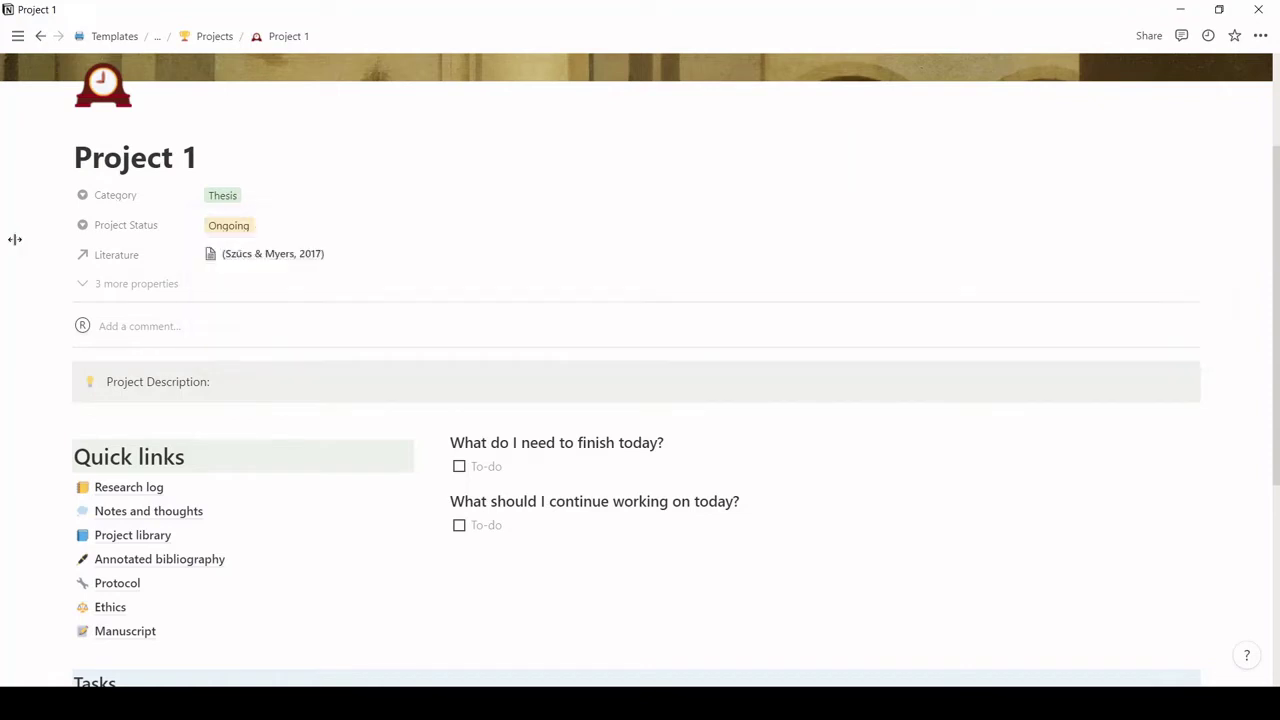
Open Project 1's Research log from its quick links to view the daily task tracker.
scroll(400, 272, "down", 3)
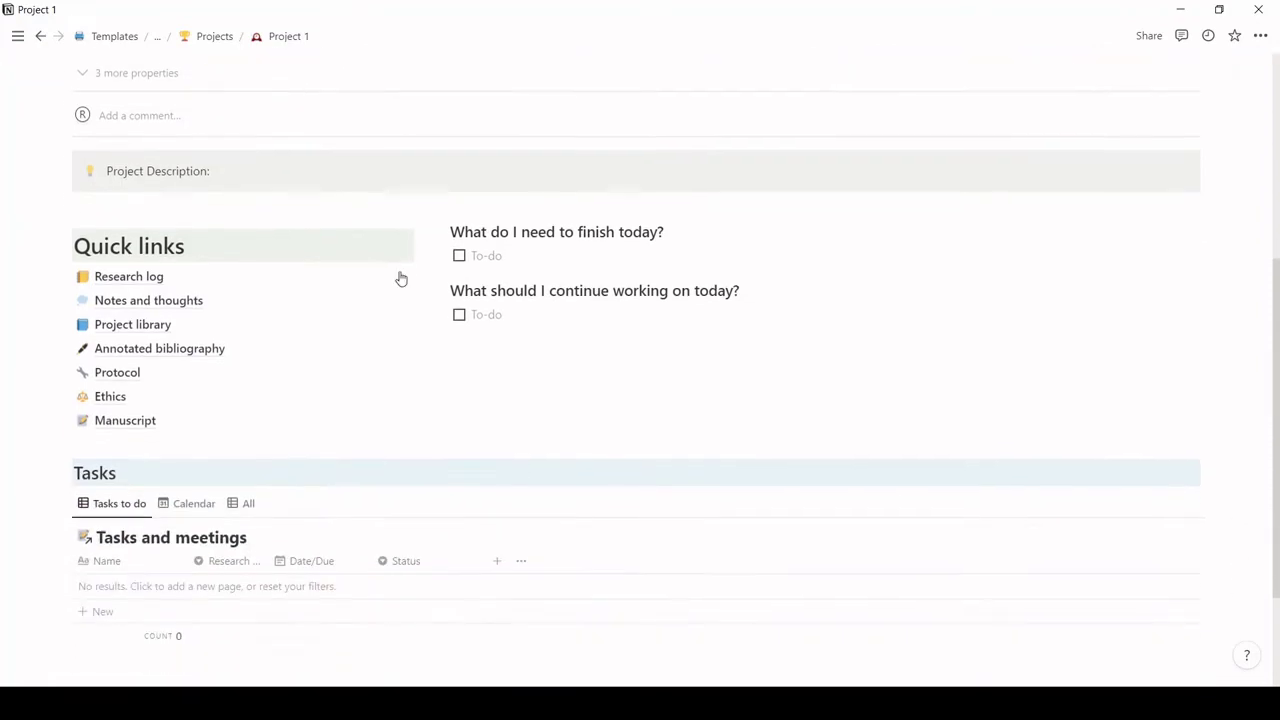
scroll(400, 278, "down", 1)
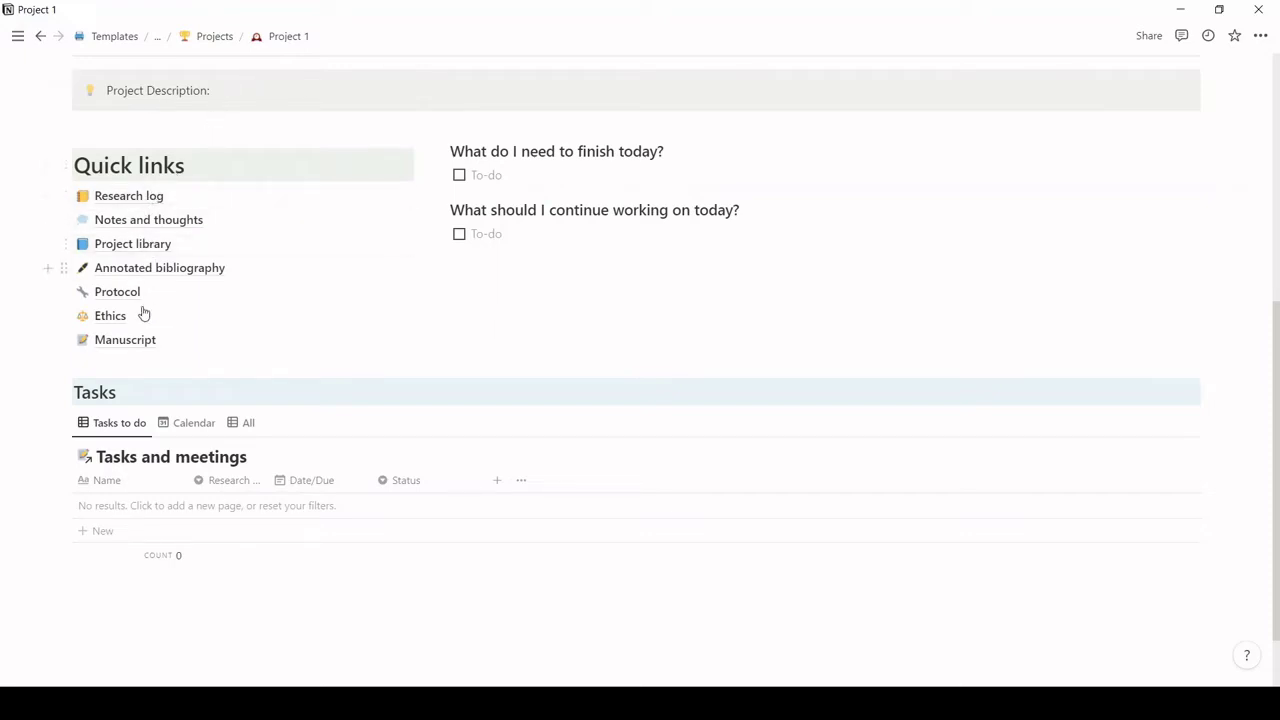
left_click(147, 201)
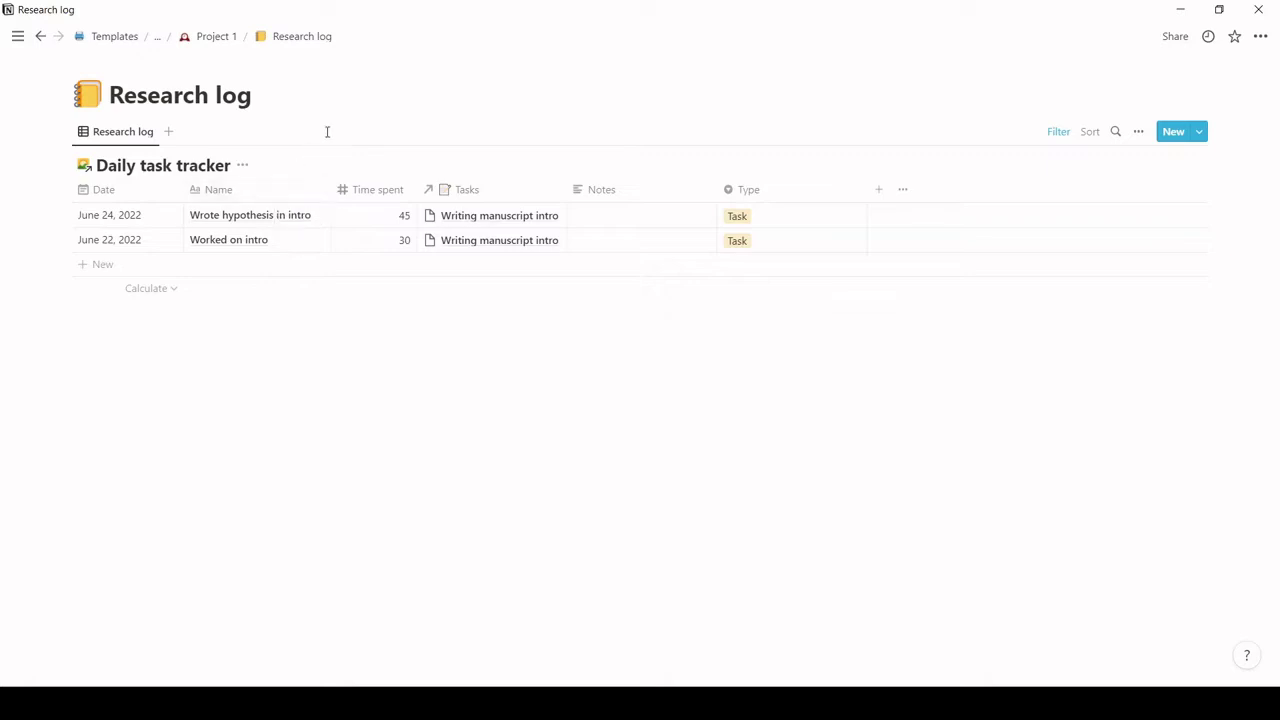
Return to Project 1 and open its Notes and thoughts page from the quick links.
left_click(224, 40)
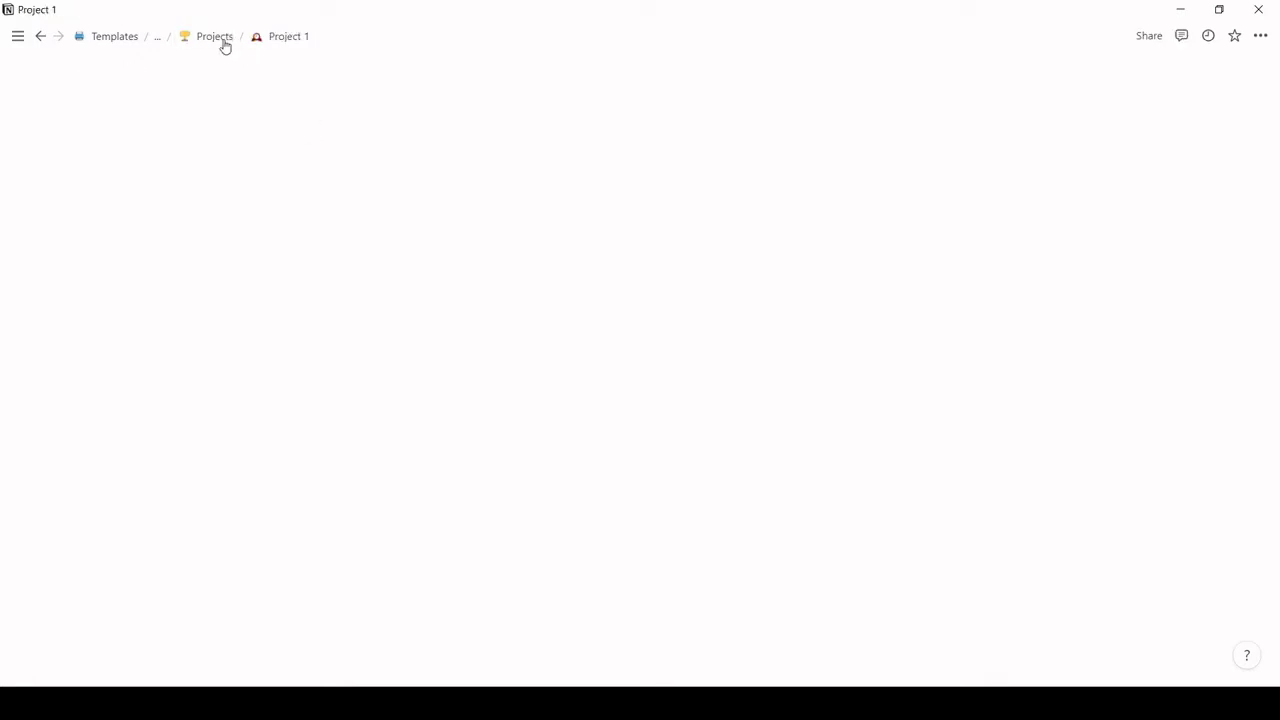
scroll(294, 309, "down", 3)
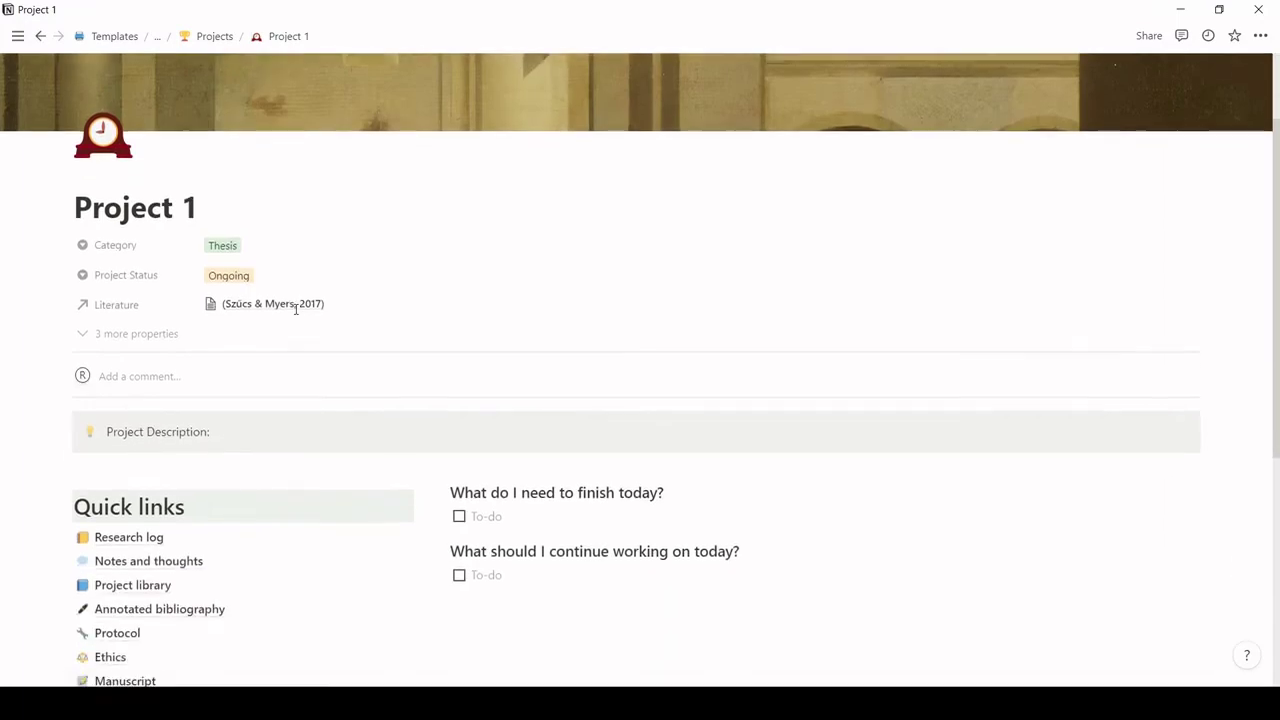
scroll(295, 309, "down", 1)
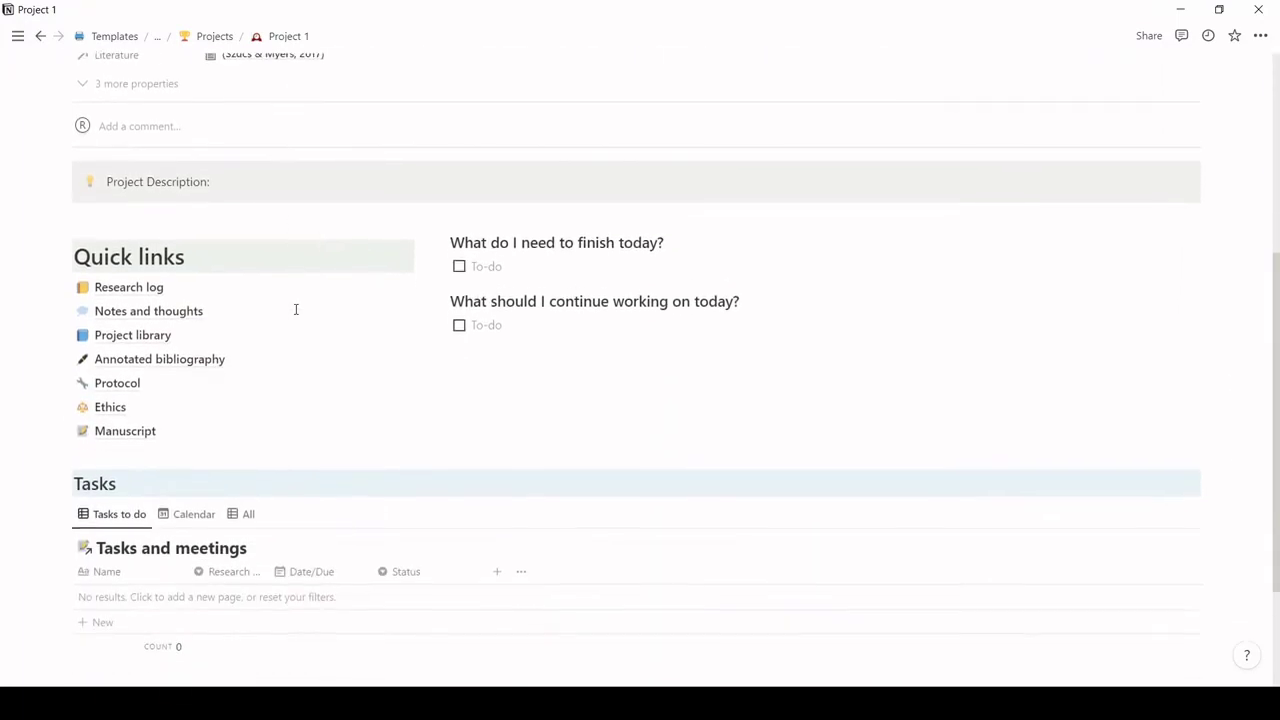
left_click(155, 313)
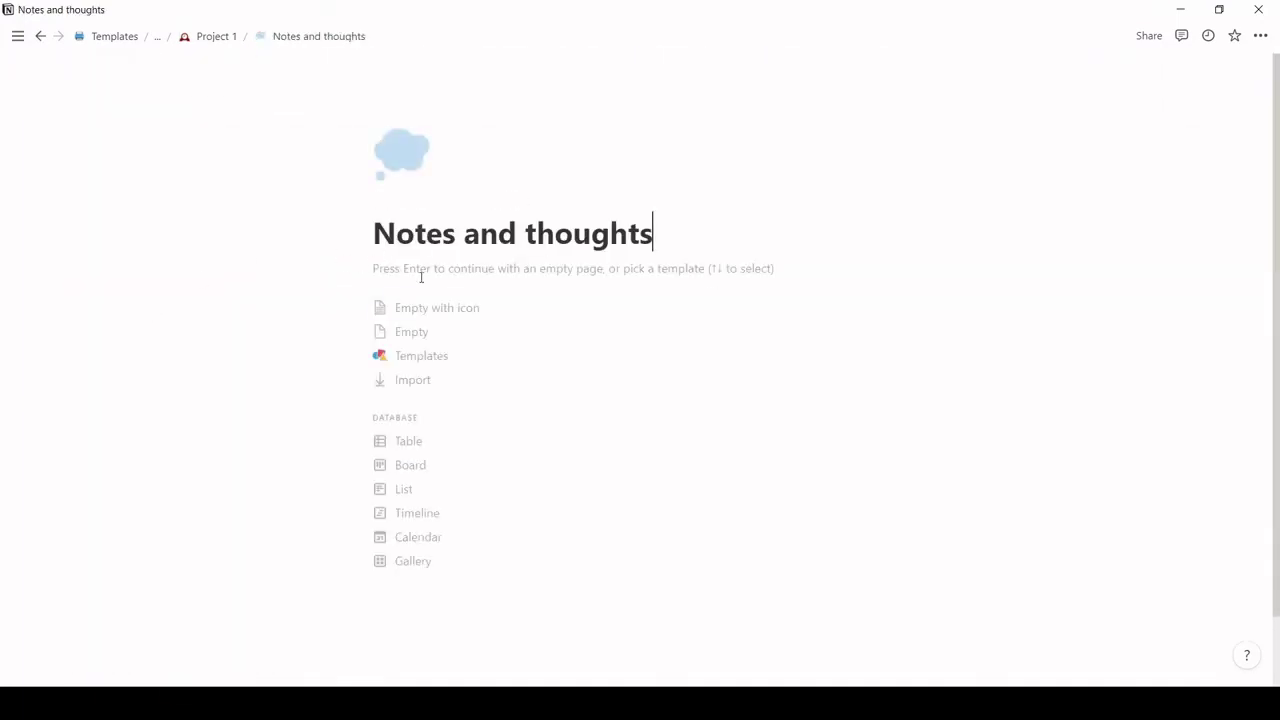
Go back to Project 1 and open its Annotated bibliography to review the content and method paper sections.
left_click(212, 40)
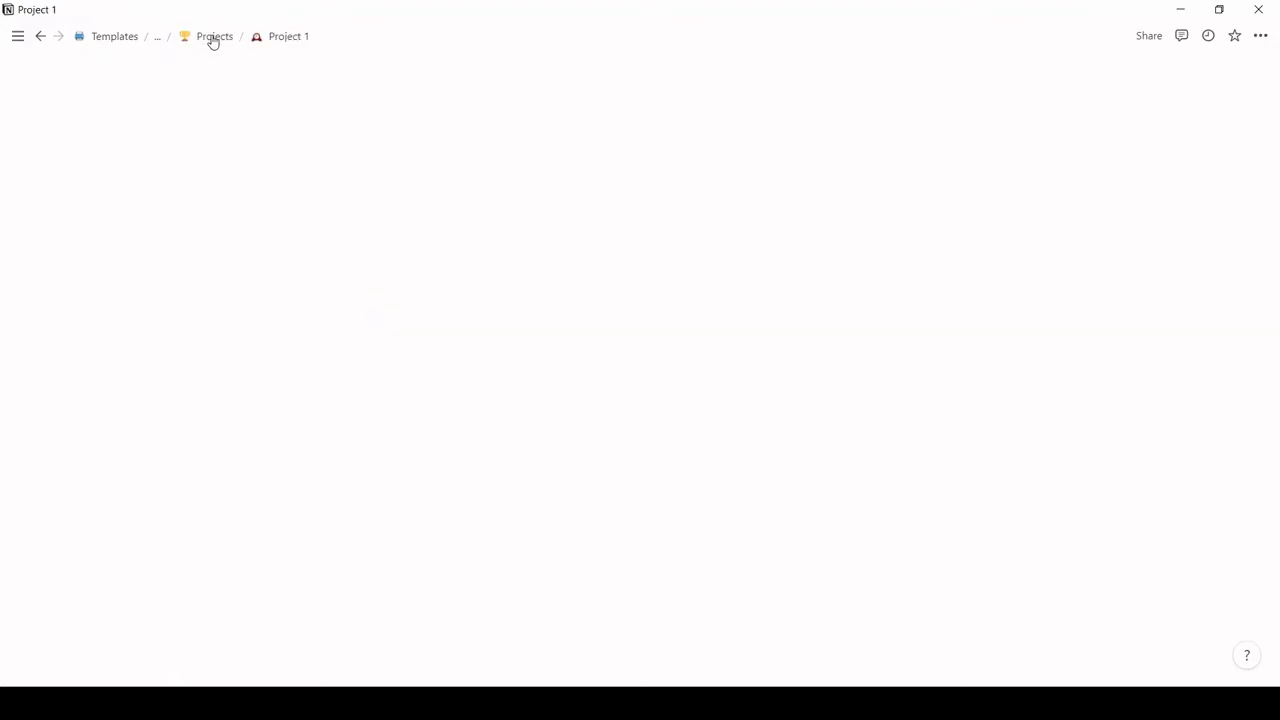
scroll(251, 301, "down", 3)
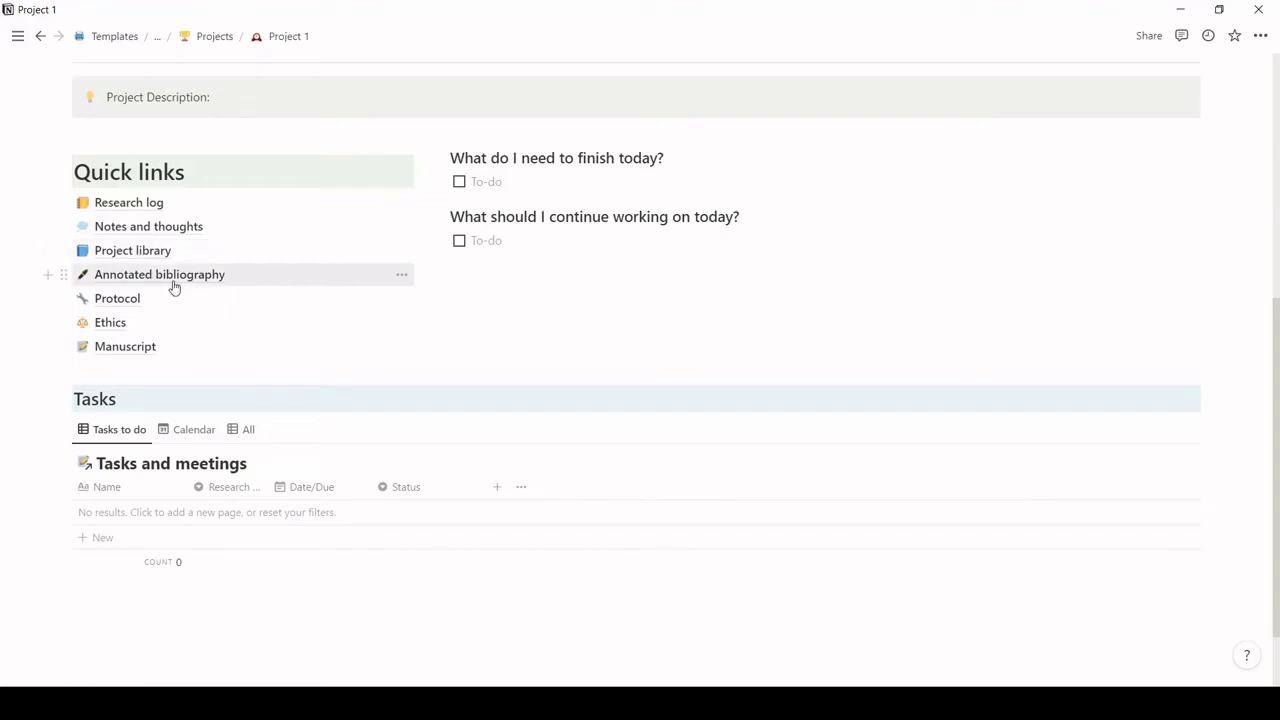
left_click(174, 287)
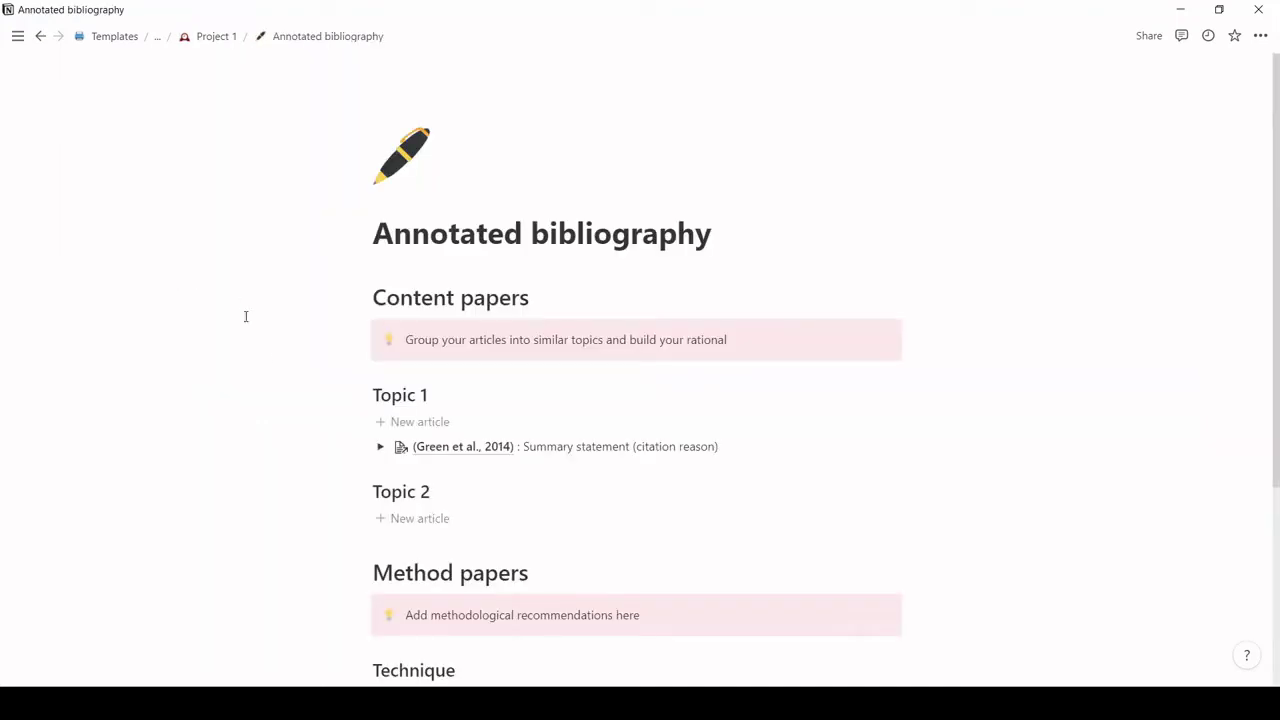
scroll(328, 392, "down", 4)
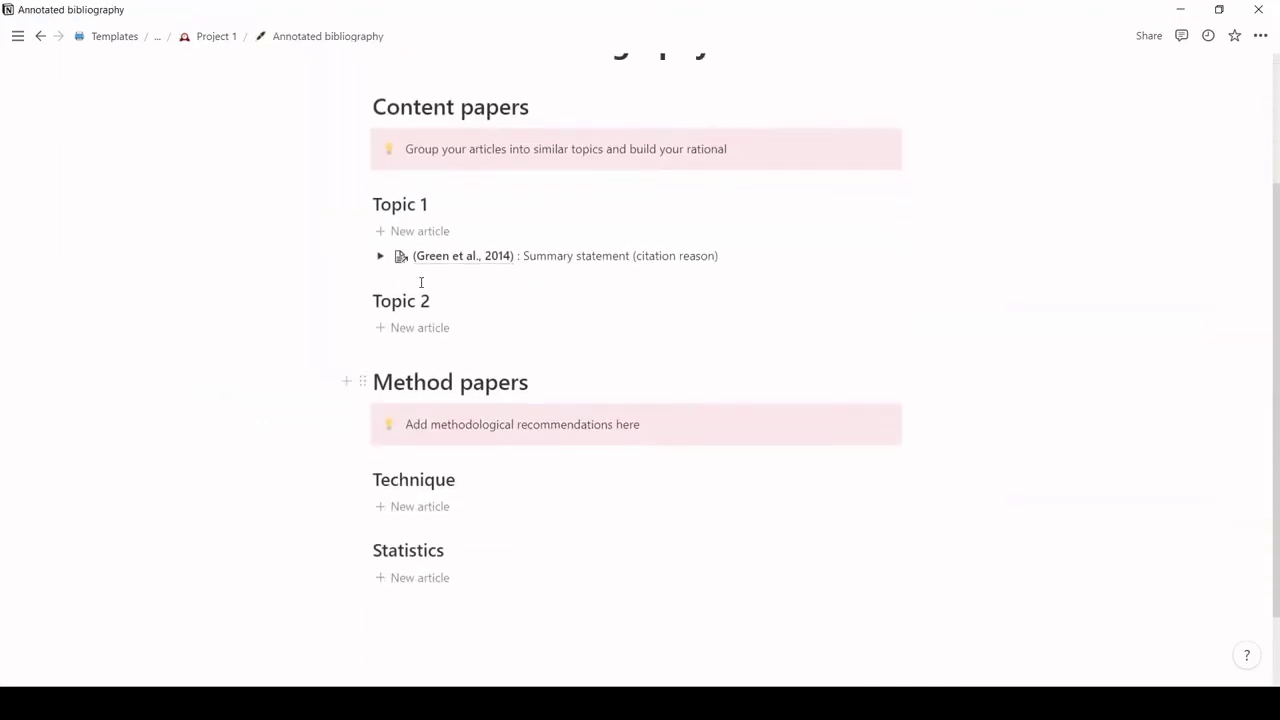
scroll(551, 230, "up", 2)
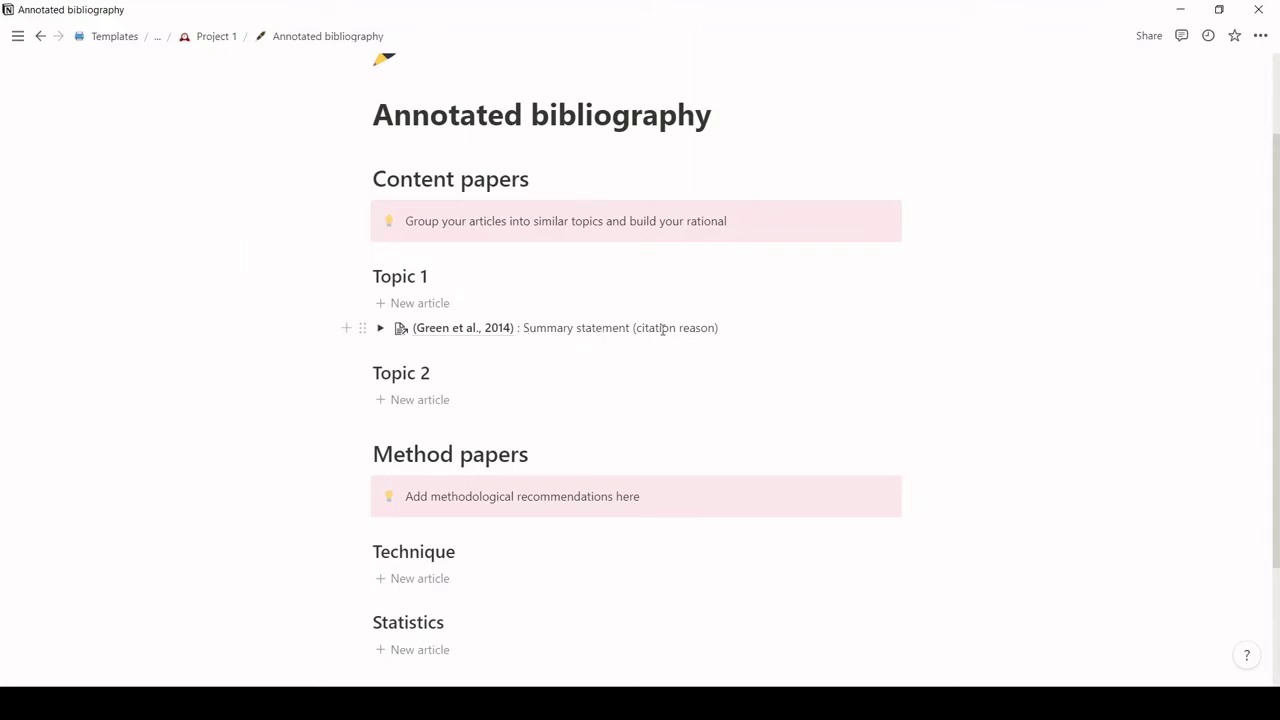
Highlight the summary statement of the 2014 article under Topic 1 and examine its annotation outline, leaving the entry collapsed.
left_click_drag(730, 328, 524, 340)
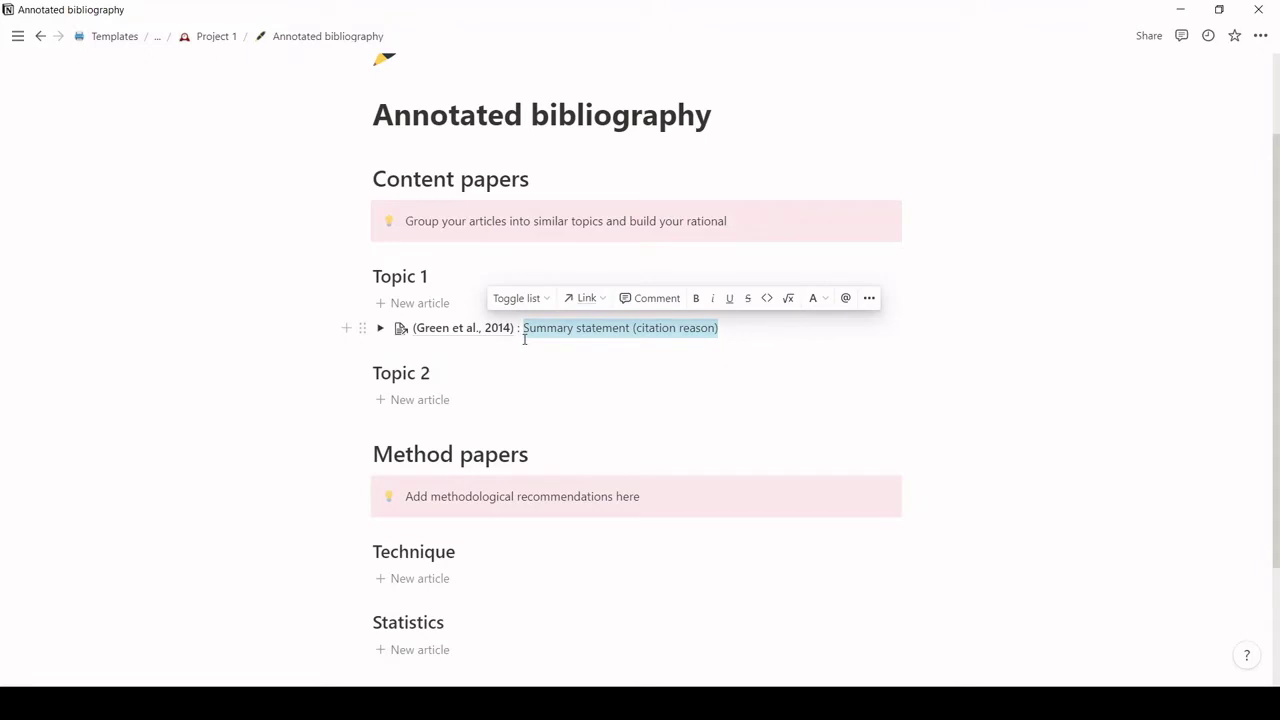
left_click(380, 329)
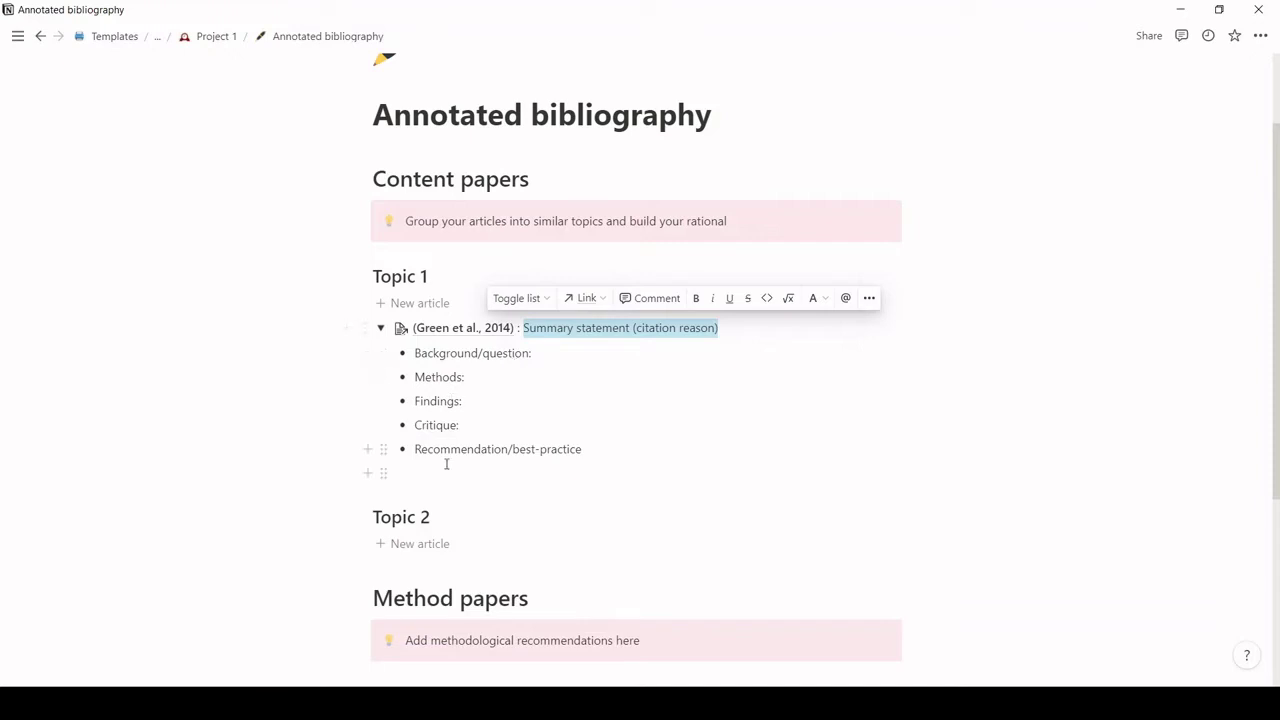
left_click(380, 330)
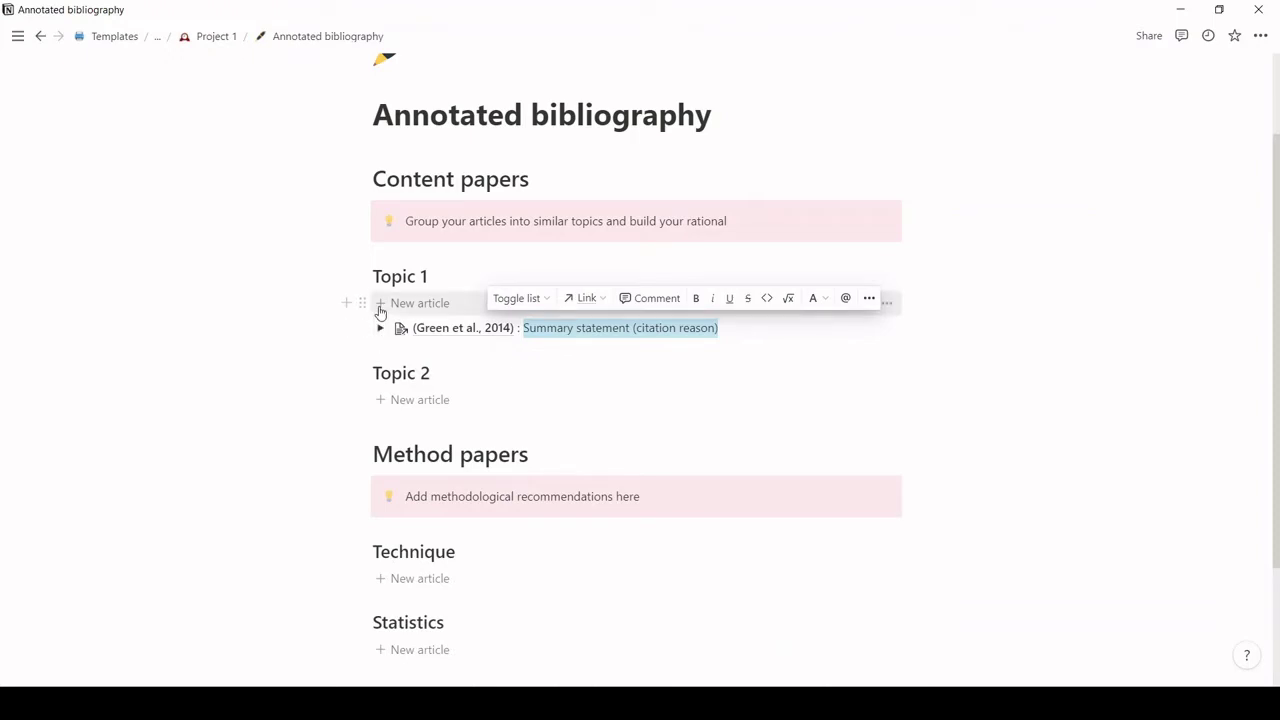
Add a new article entry under Topic 1 in the Annotated bibliography and check its annotation outline.
left_click(380, 303)
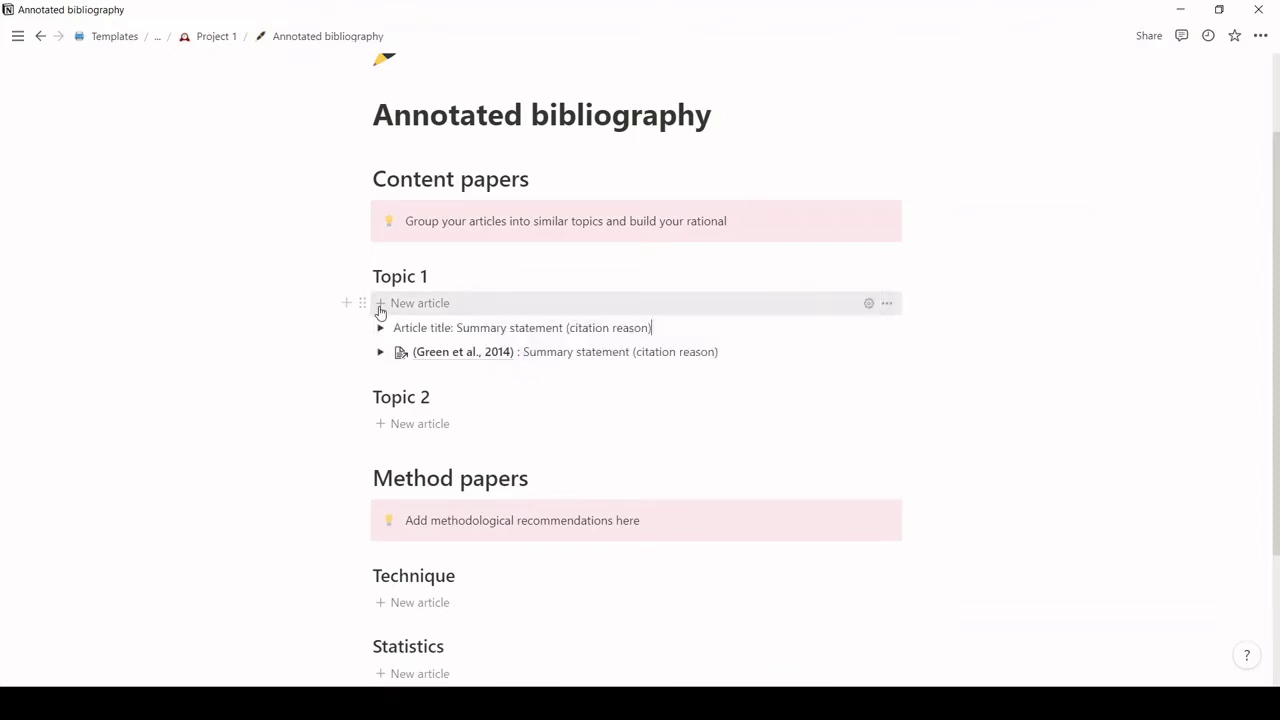
left_click(380, 330)
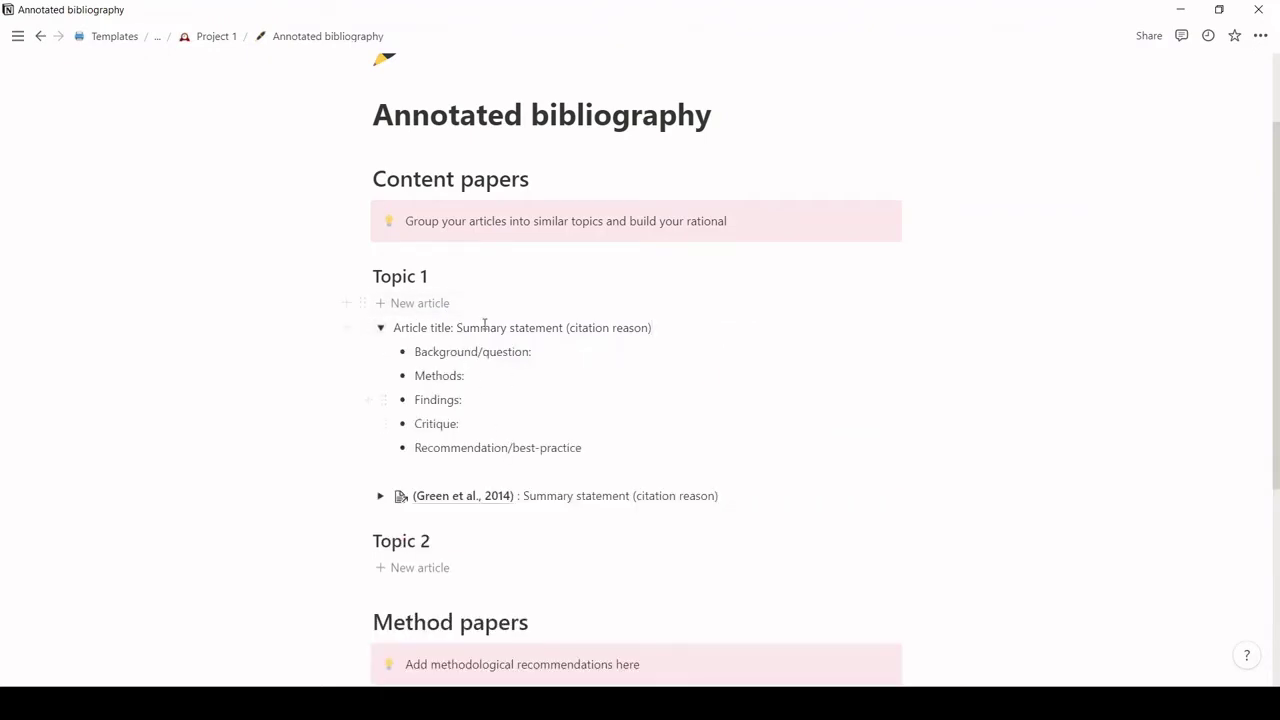
left_click(380, 329)
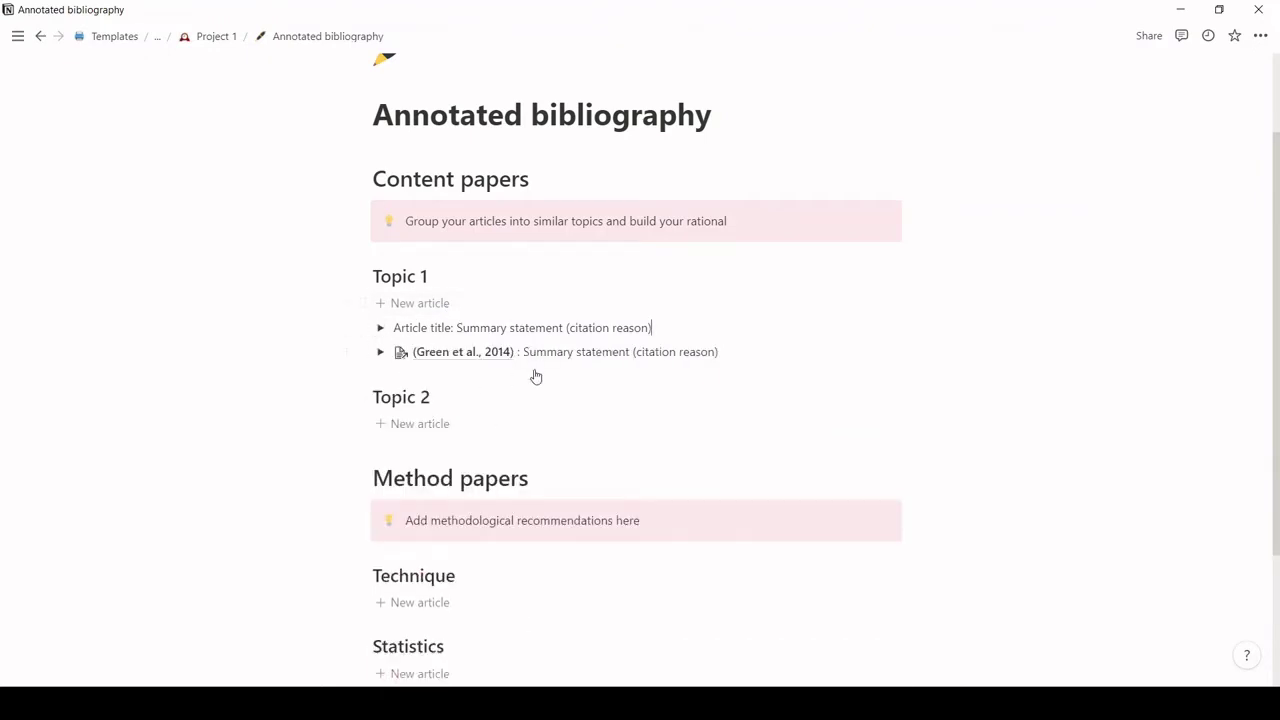
scroll(535, 373, "down", 3)
scroll(535, 370, "up", 2)
scroll(535, 370, "up", 1)
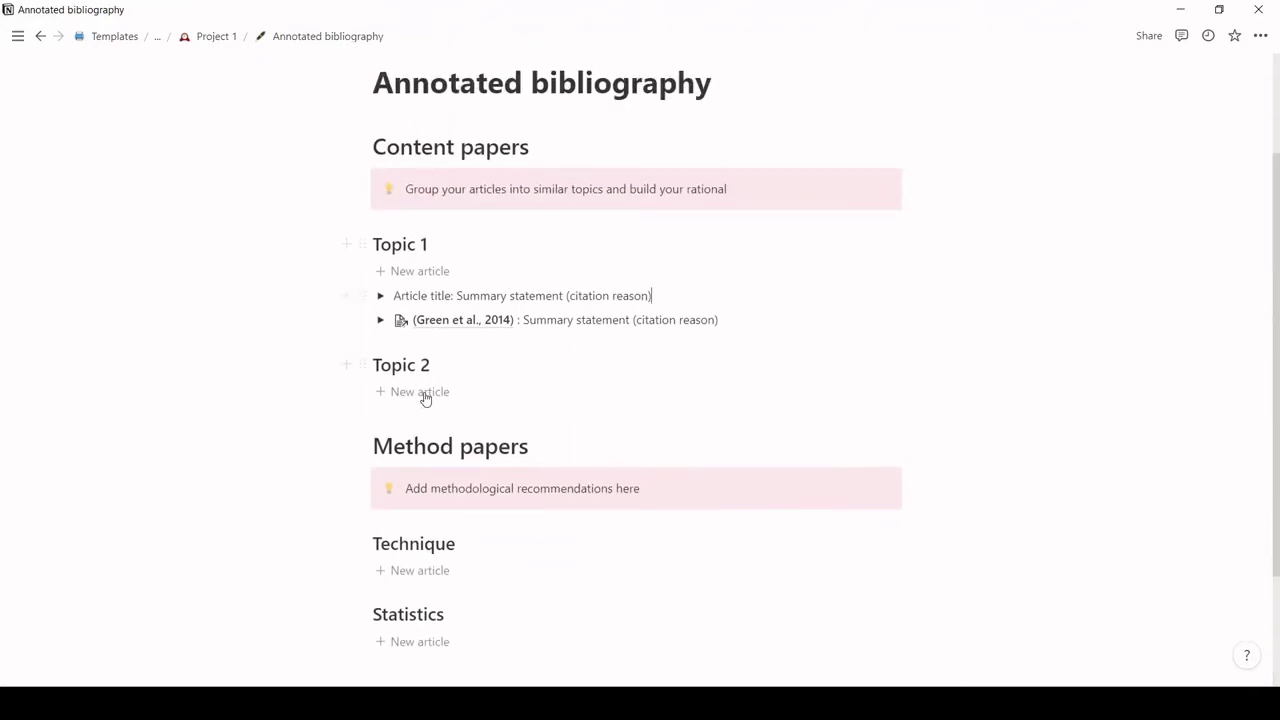
scroll(491, 170, "down", 3)
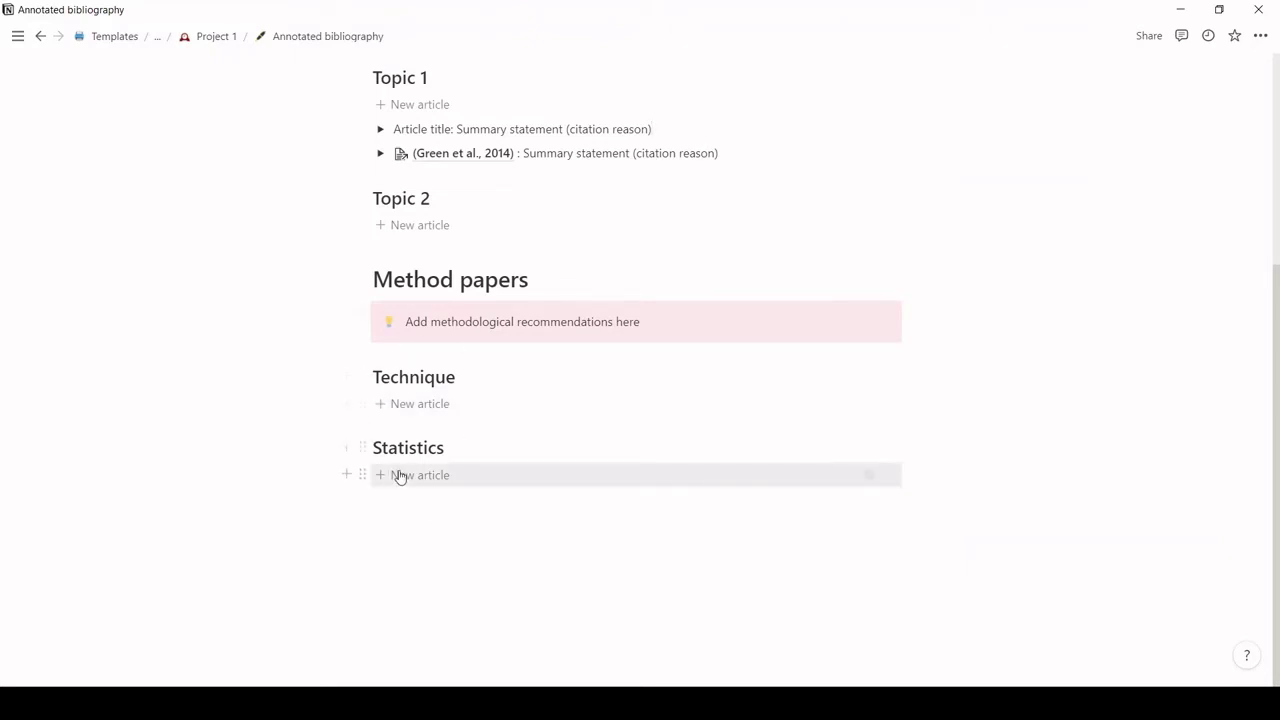
Open Project 1's Manuscript page and look over its section headings, including the writing space under Introduction and Analysis.
left_click(218, 38)
scroll(334, 340, "down", 4)
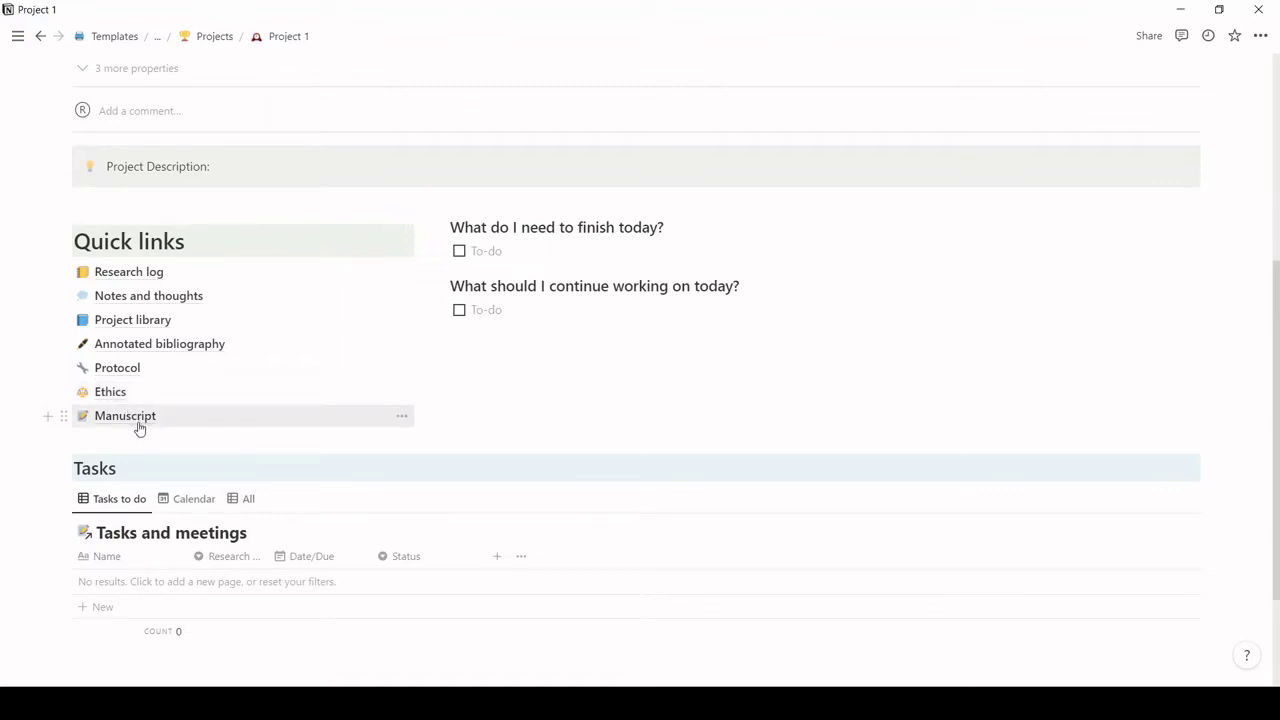
left_click(139, 425)
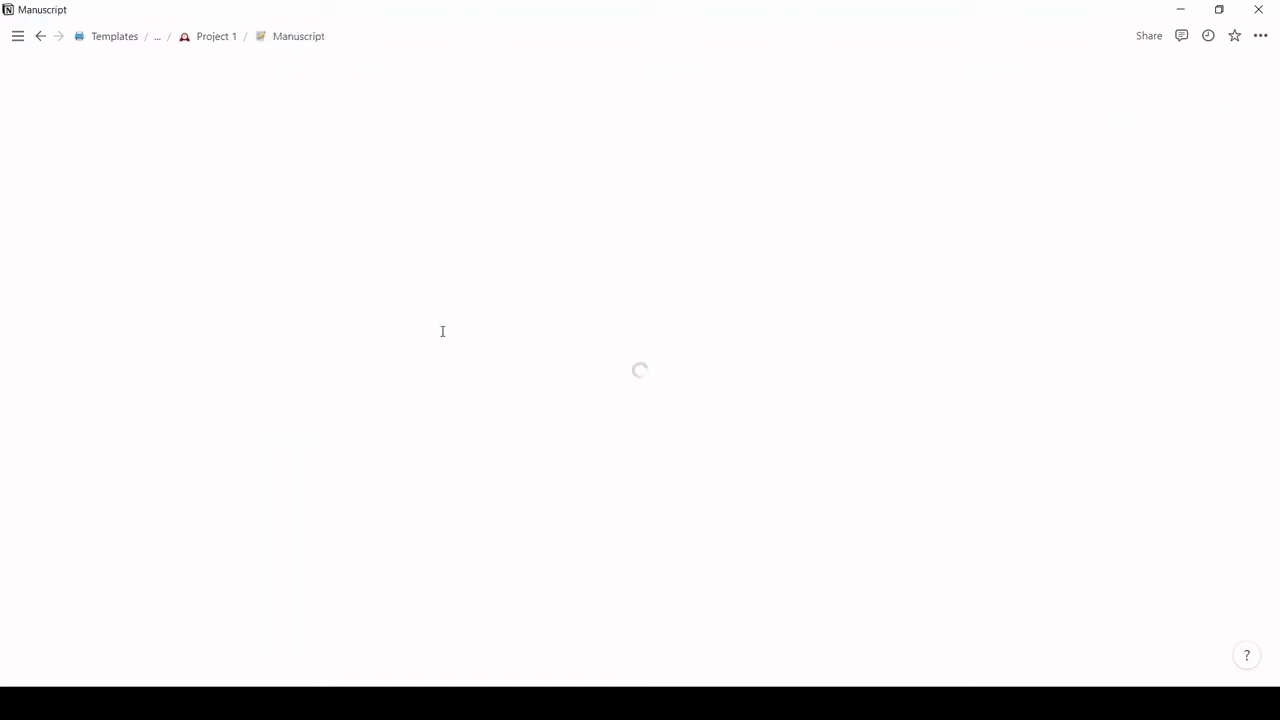
scroll(442, 331, "down", 2)
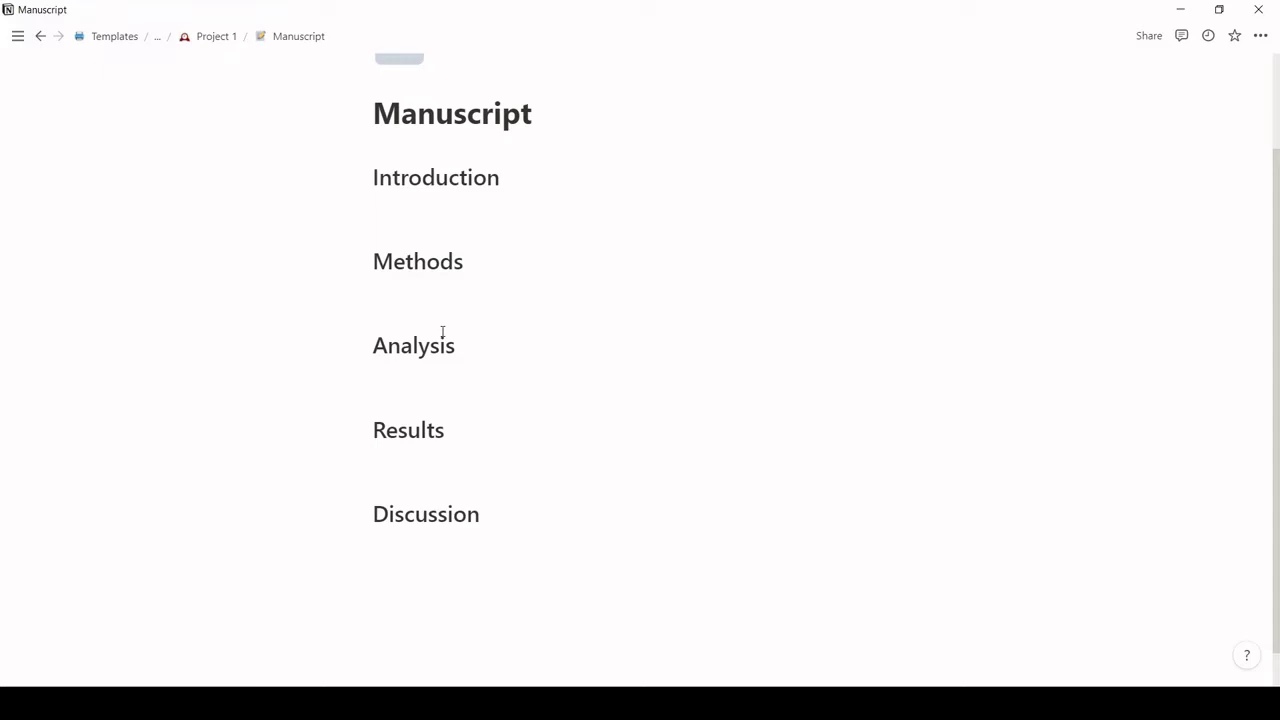
left_click(422, 211)
left_click(410, 385)
Return to the Project 1 page and examine the Tasks to do view of its Tasks section.
left_click(212, 44)
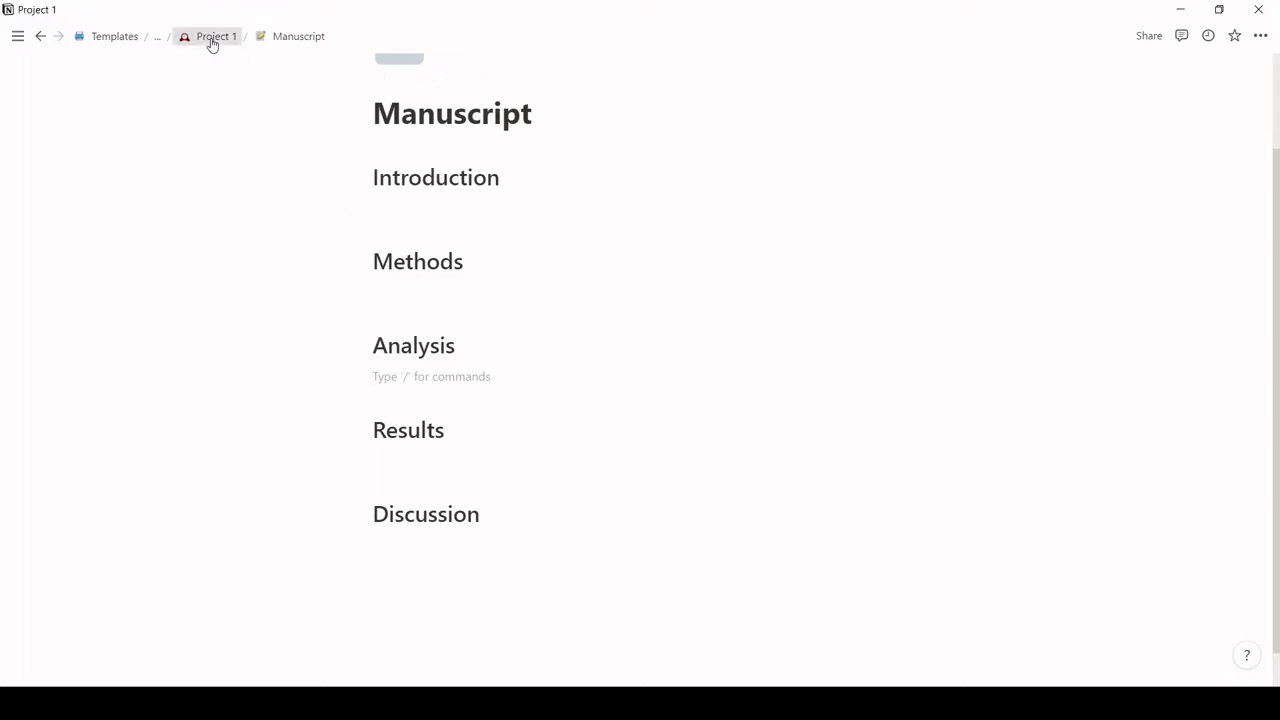
scroll(522, 266, "down", 2)
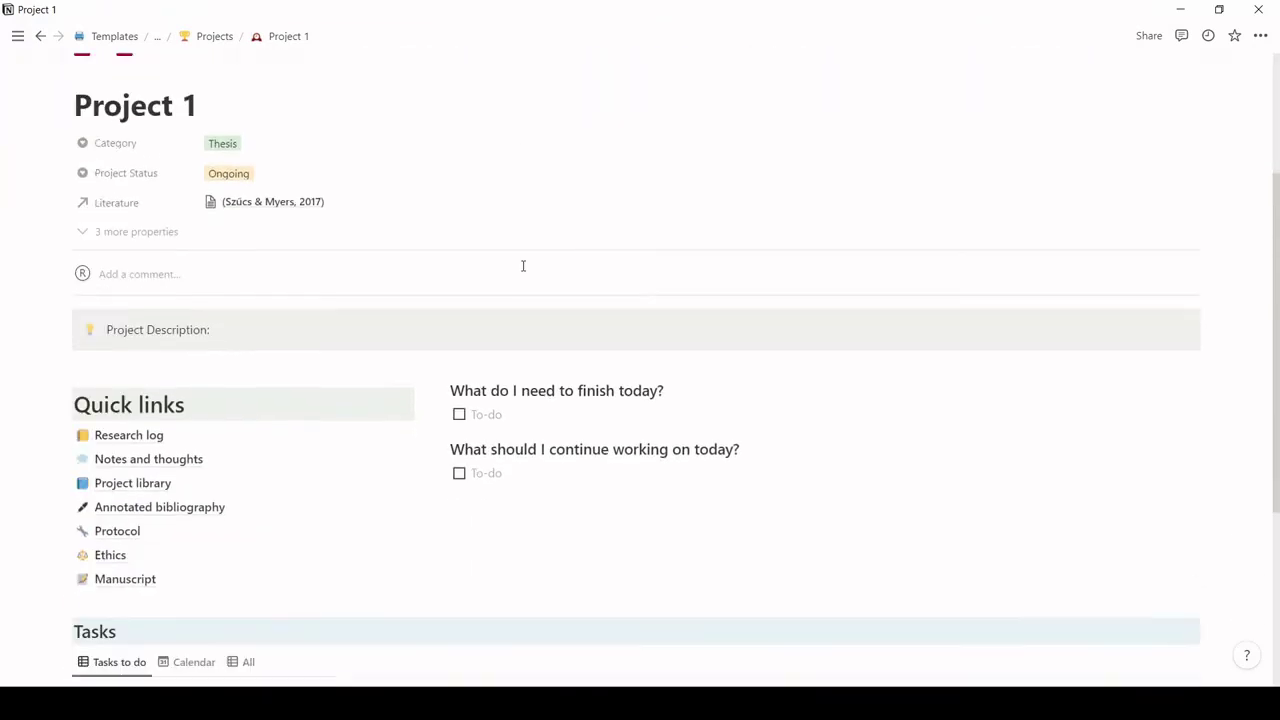
scroll(522, 266, "down", 3)
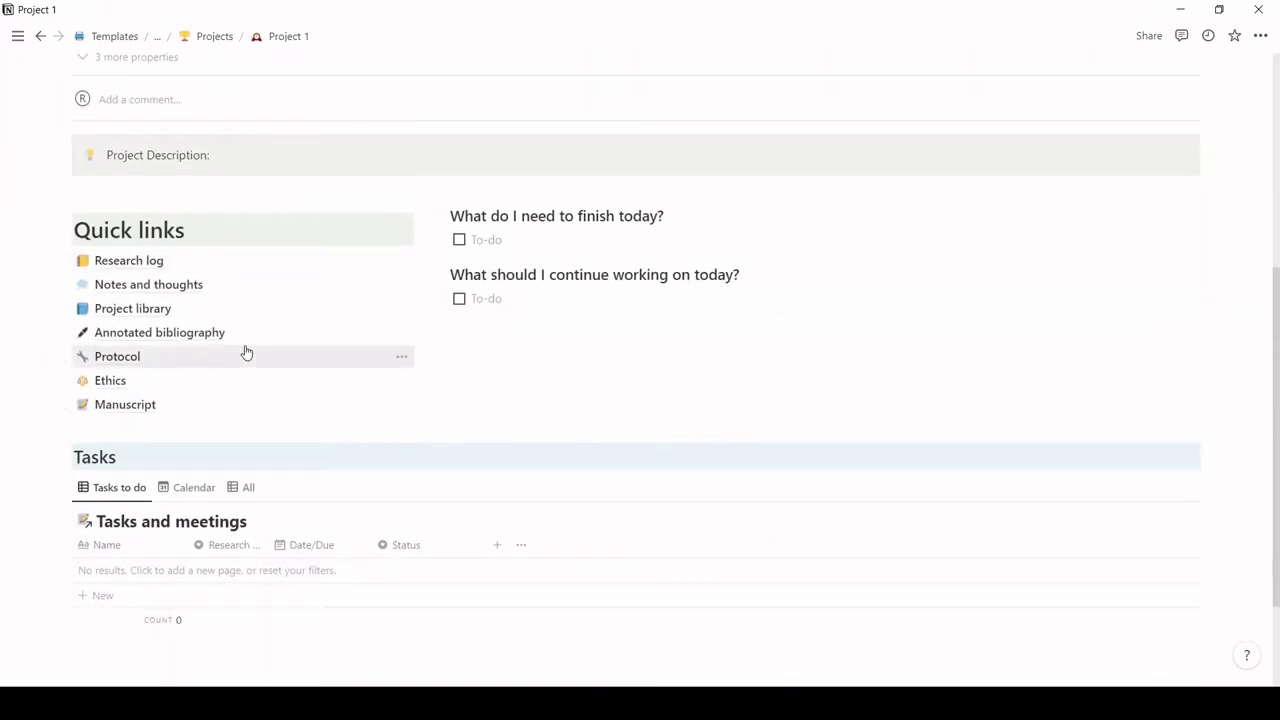
scroll(246, 352, "down", 1)
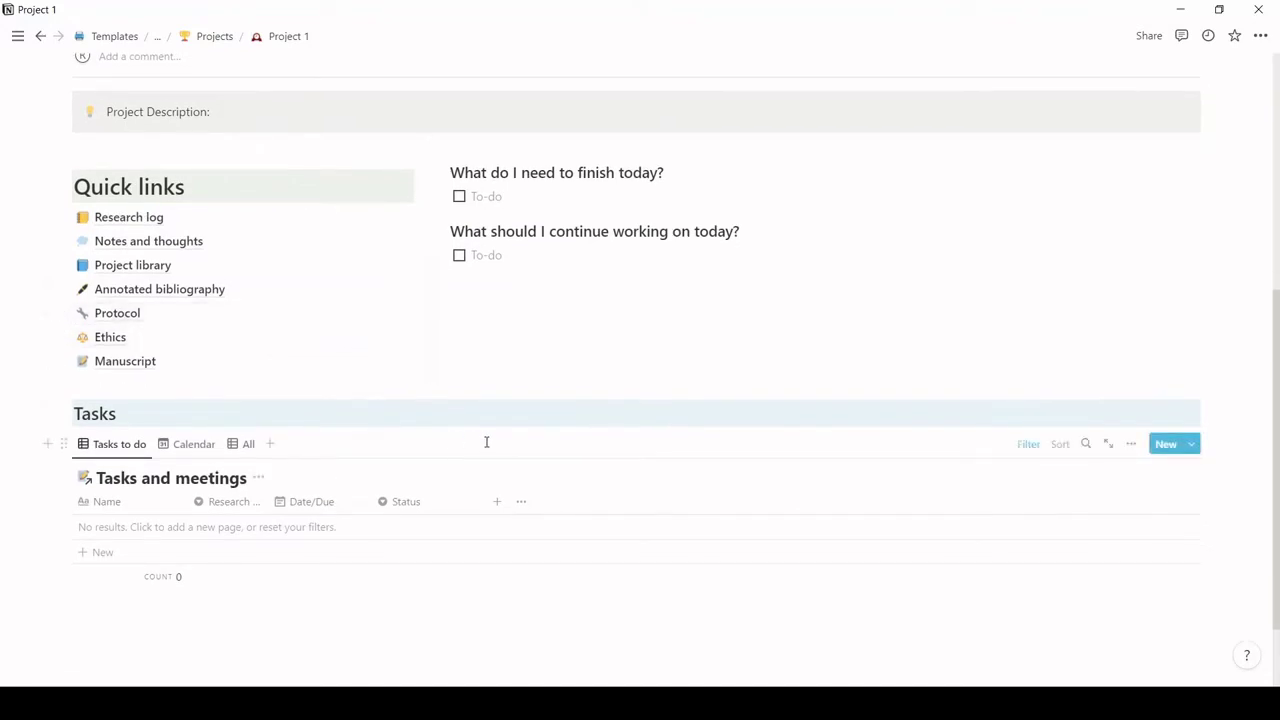
scroll(317, 417, "down", 2)
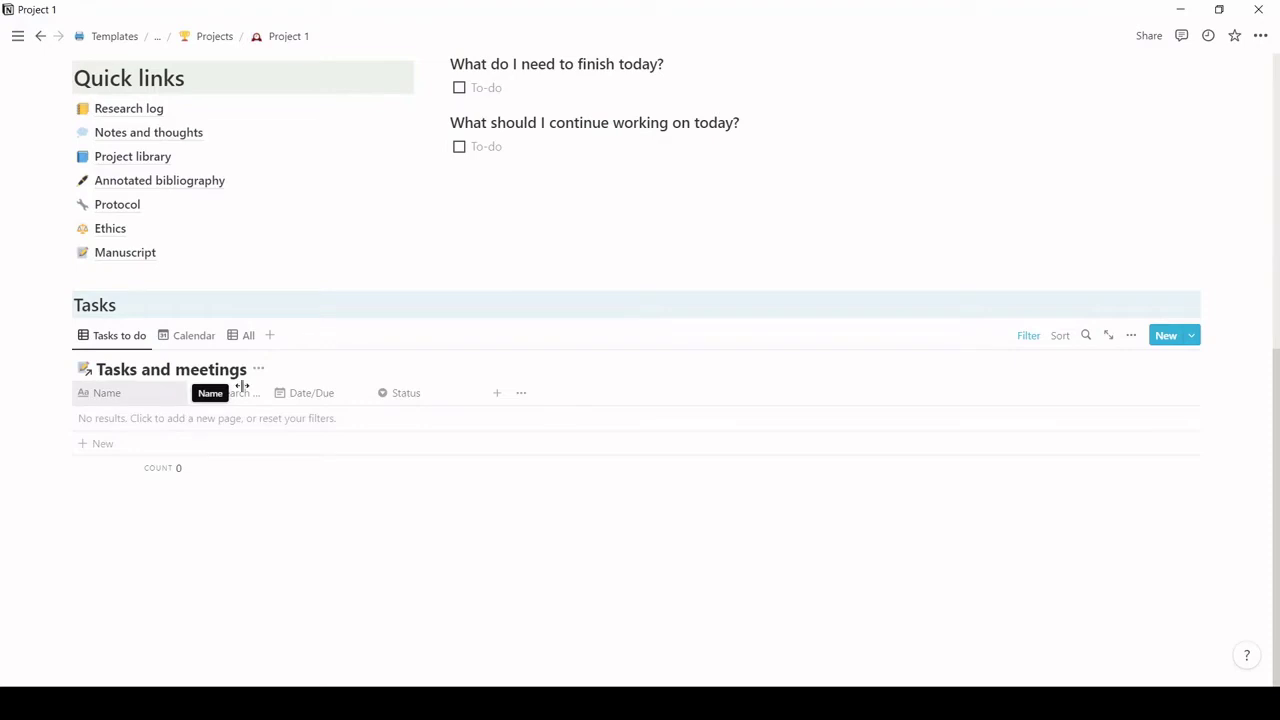
scroll(283, 334, "up", 3)
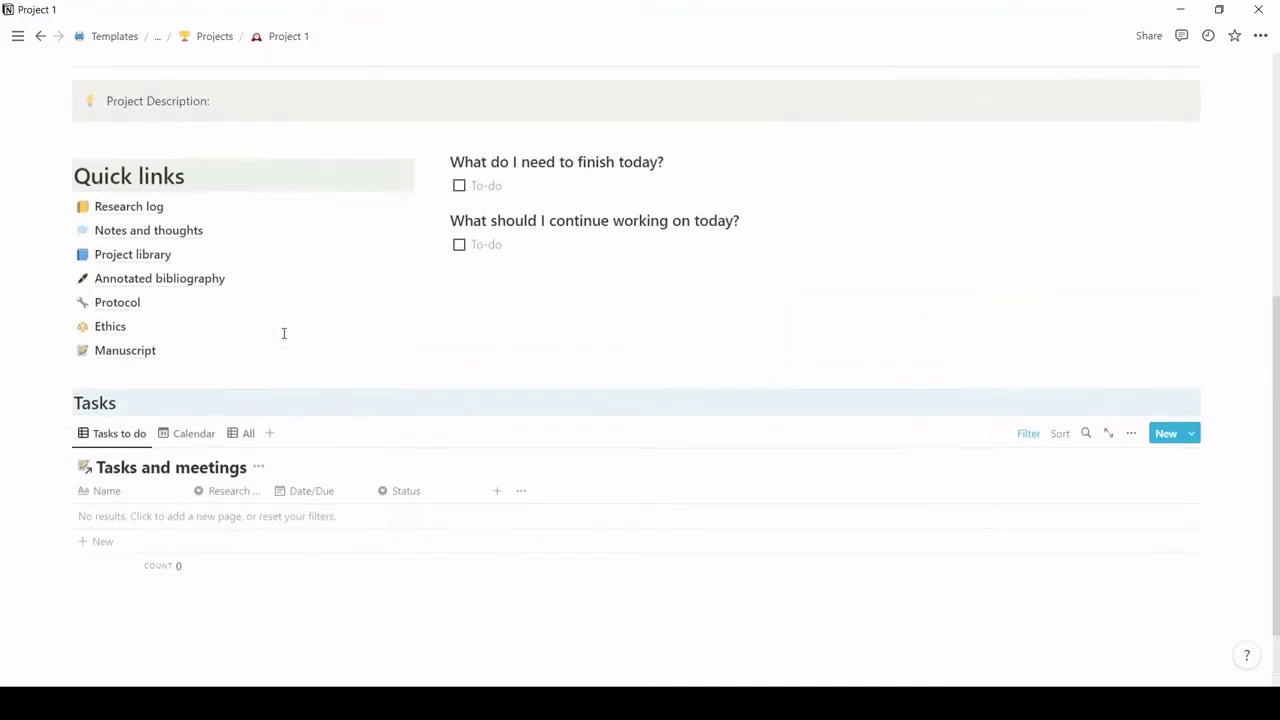
scroll(283, 334, "down", 3)
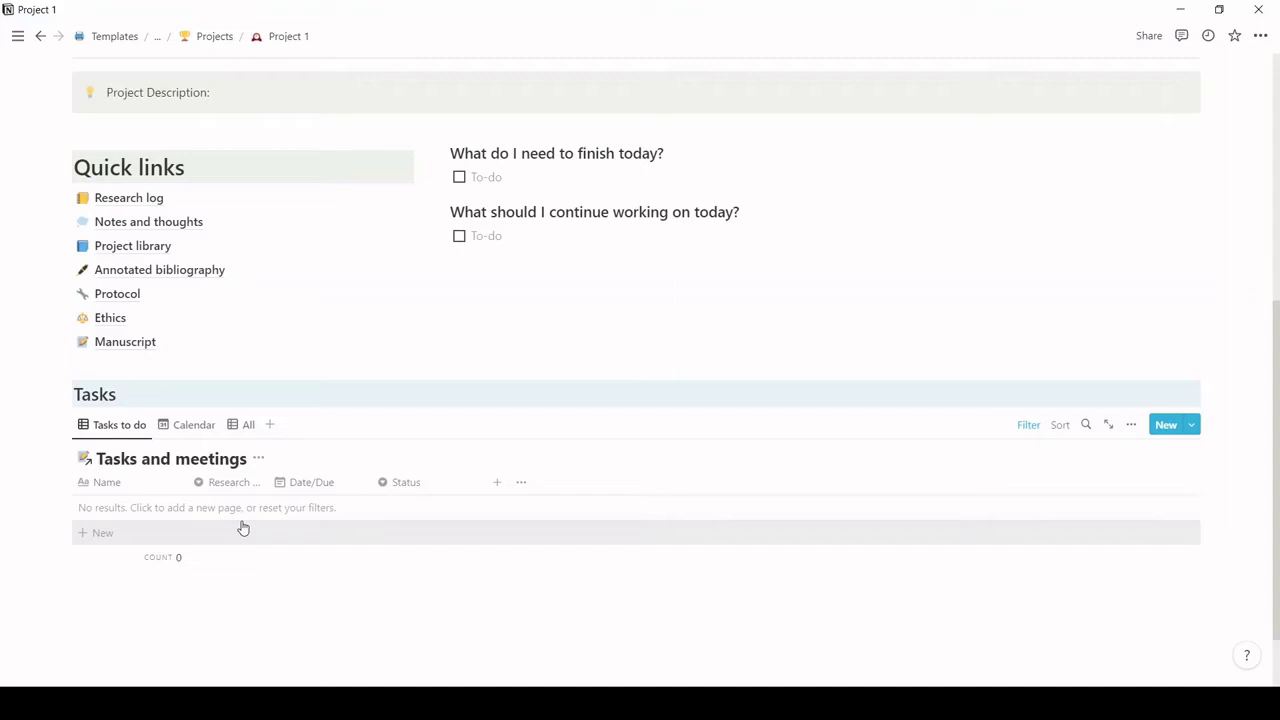
View Project 1's tasks and meetings as a calendar, and switch to the table of all tasks.
left_click(190, 424)
scroll(363, 474, "down", 3)
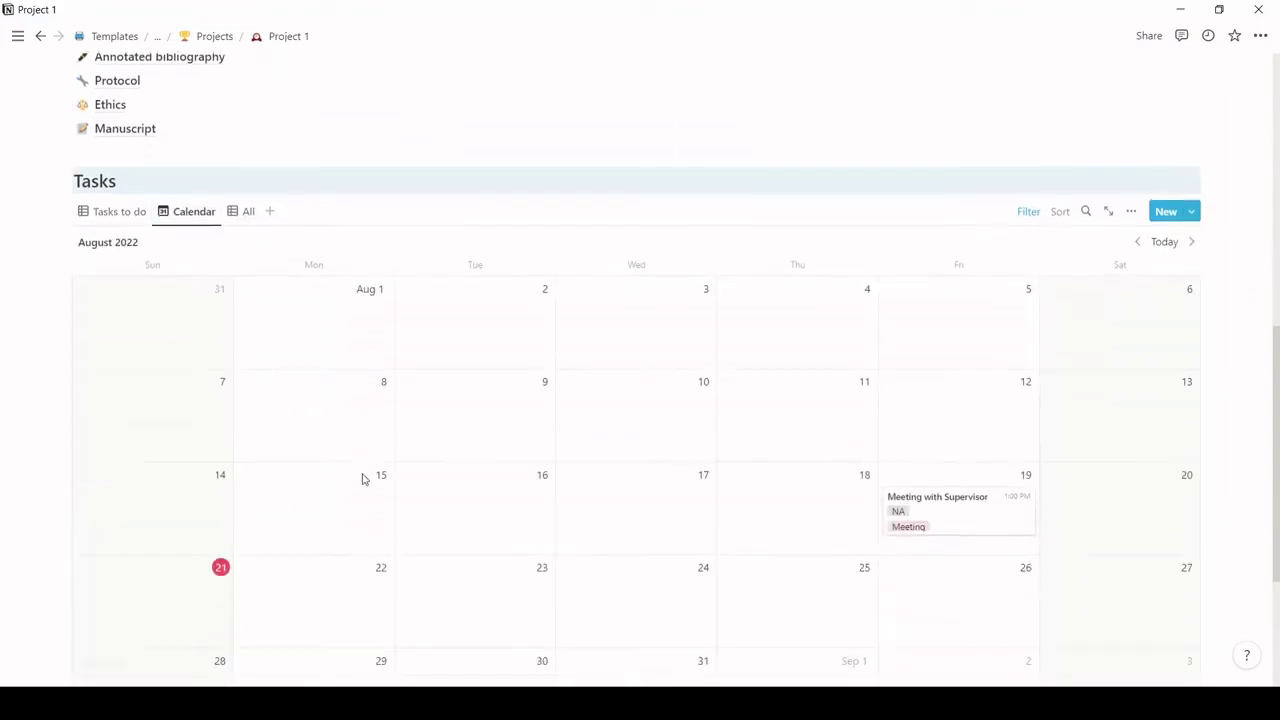
scroll(386, 271, "up", 3)
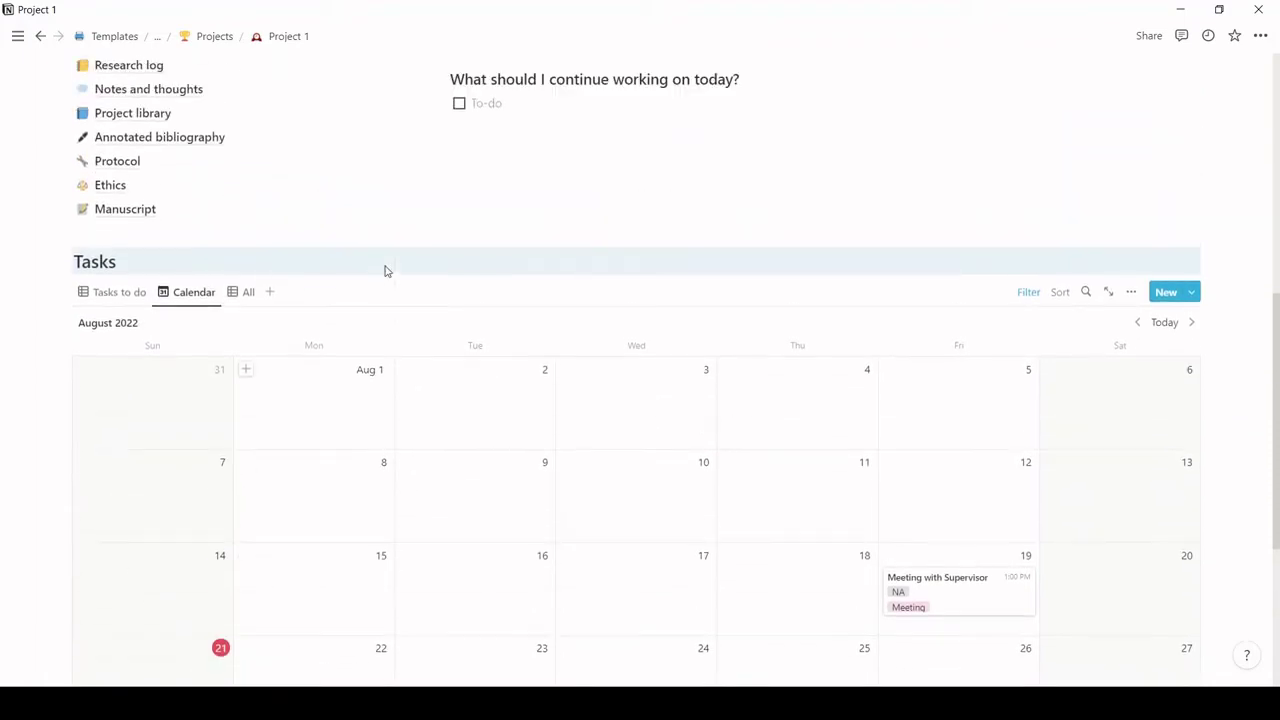
left_click(237, 337)
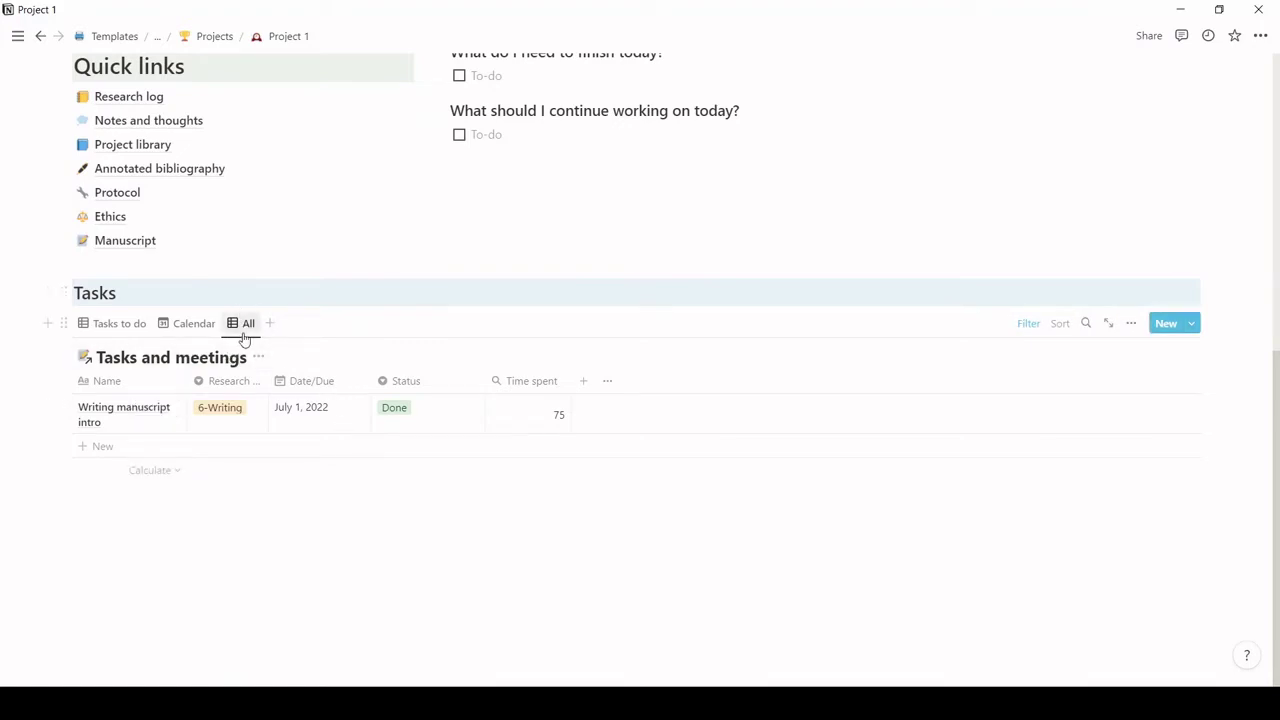
Return to the Grad school organizer home page and open the Daily planner to view its to-do list and upcoming tasks.
scroll(412, 232, "up", 2)
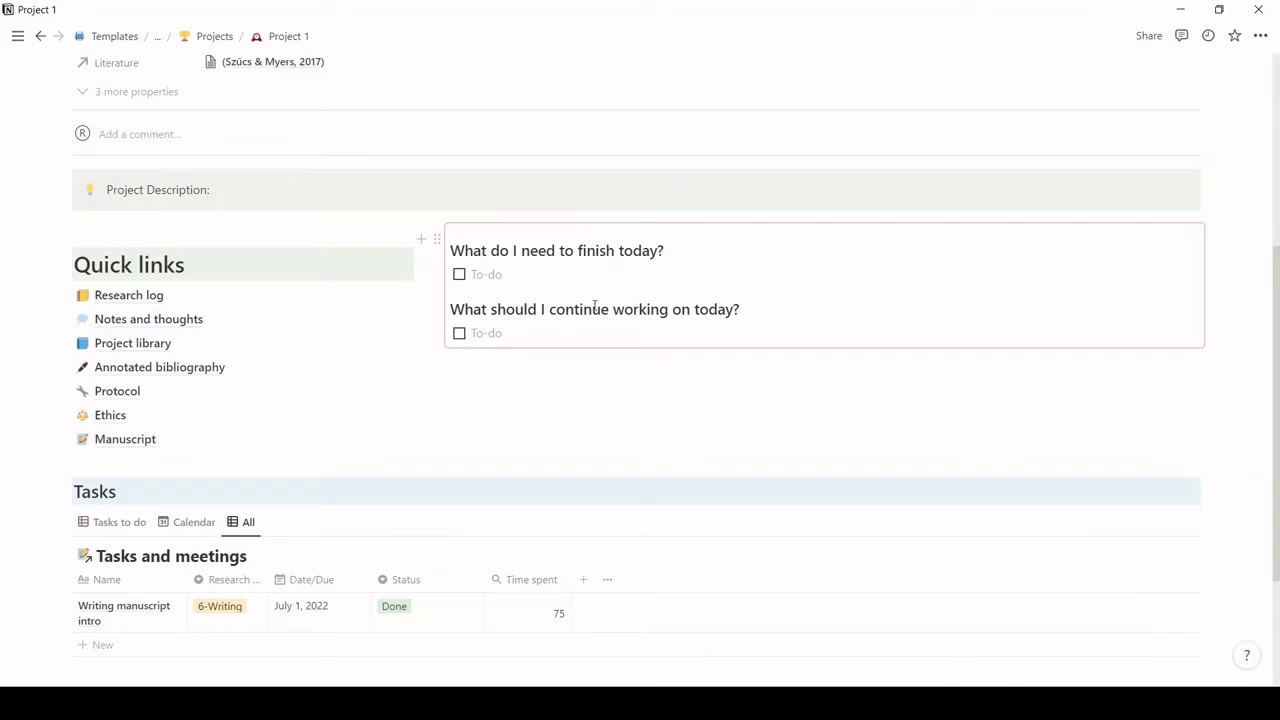
scroll(594, 308, "up", 5)
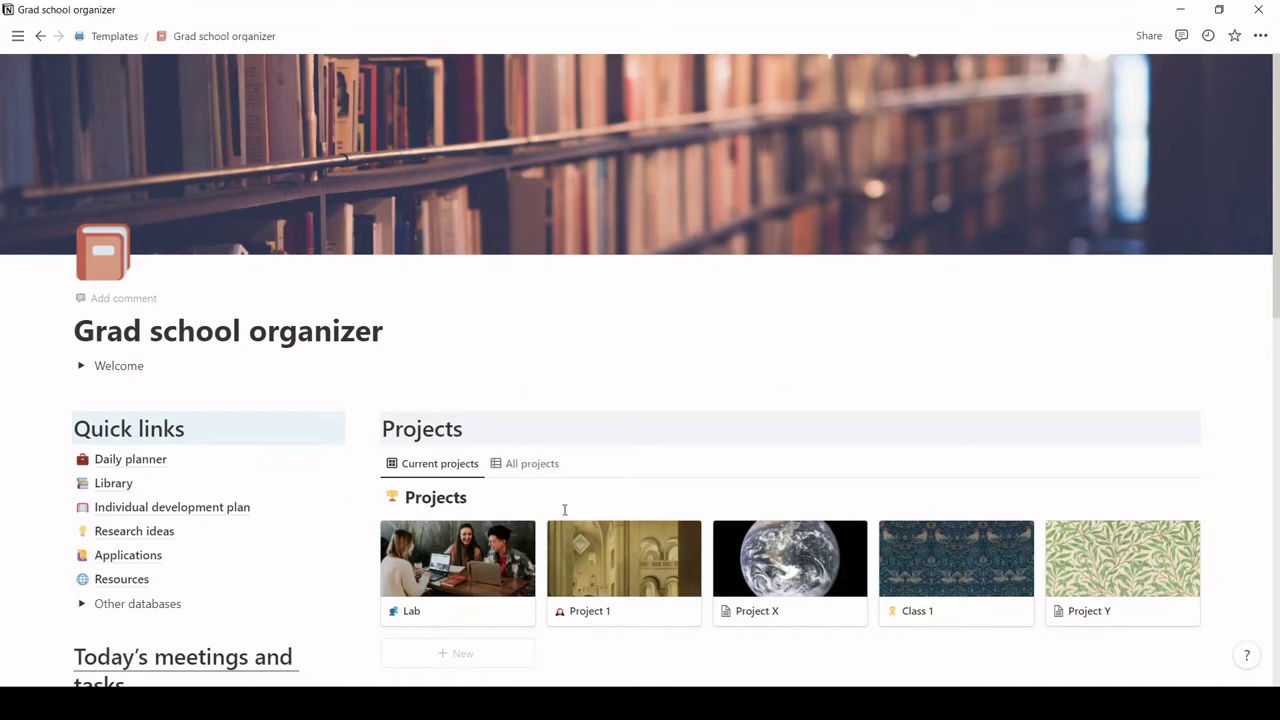
scroll(674, 446, "down", 3)
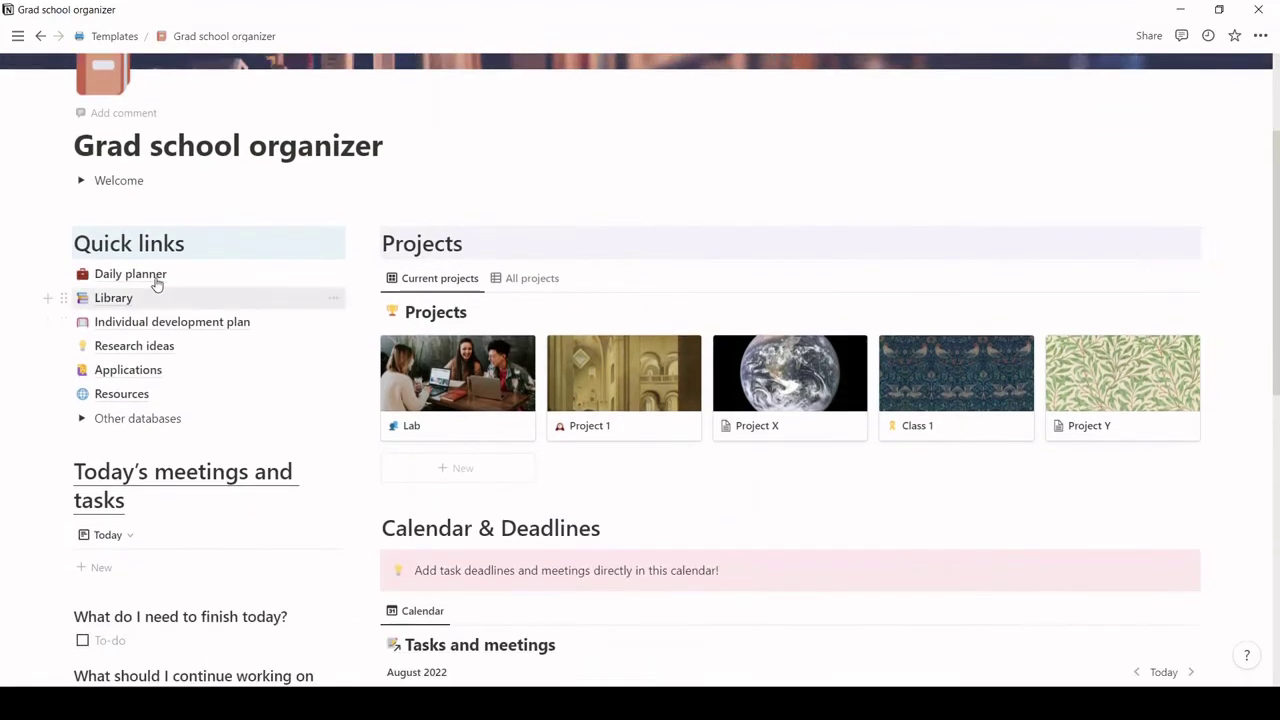
left_click(148, 279)
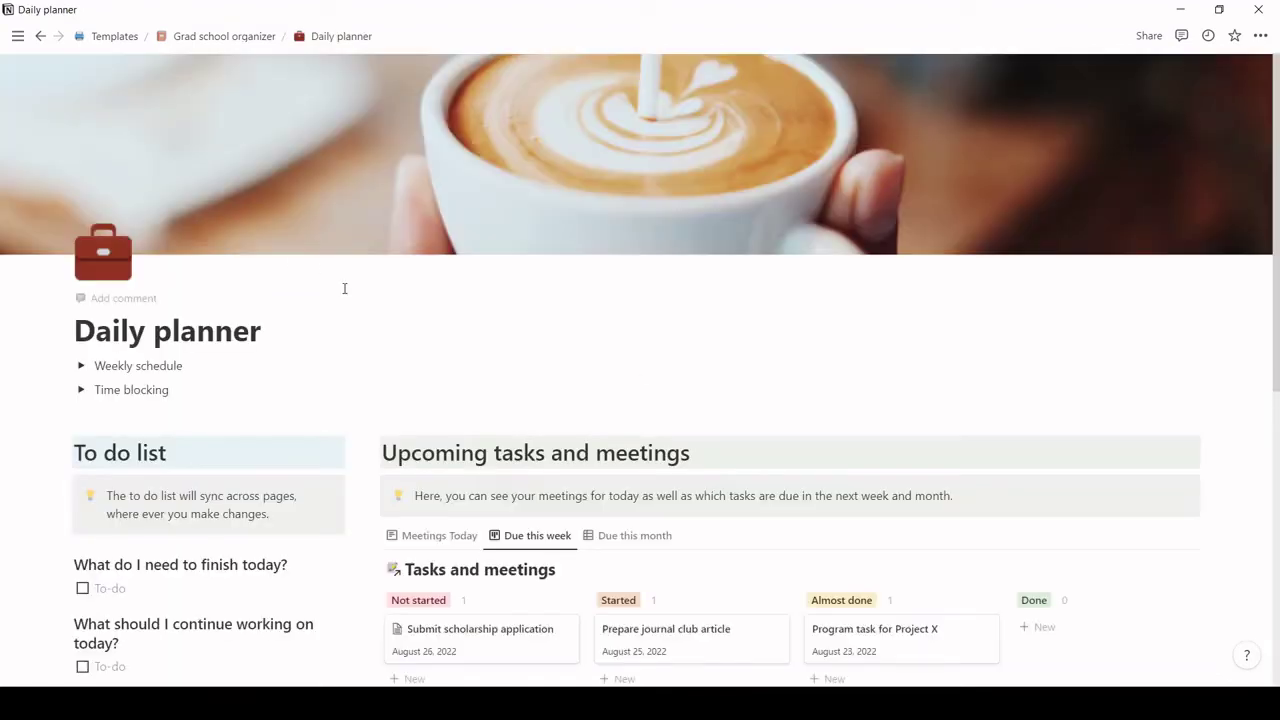
scroll(344, 288, "down", 2)
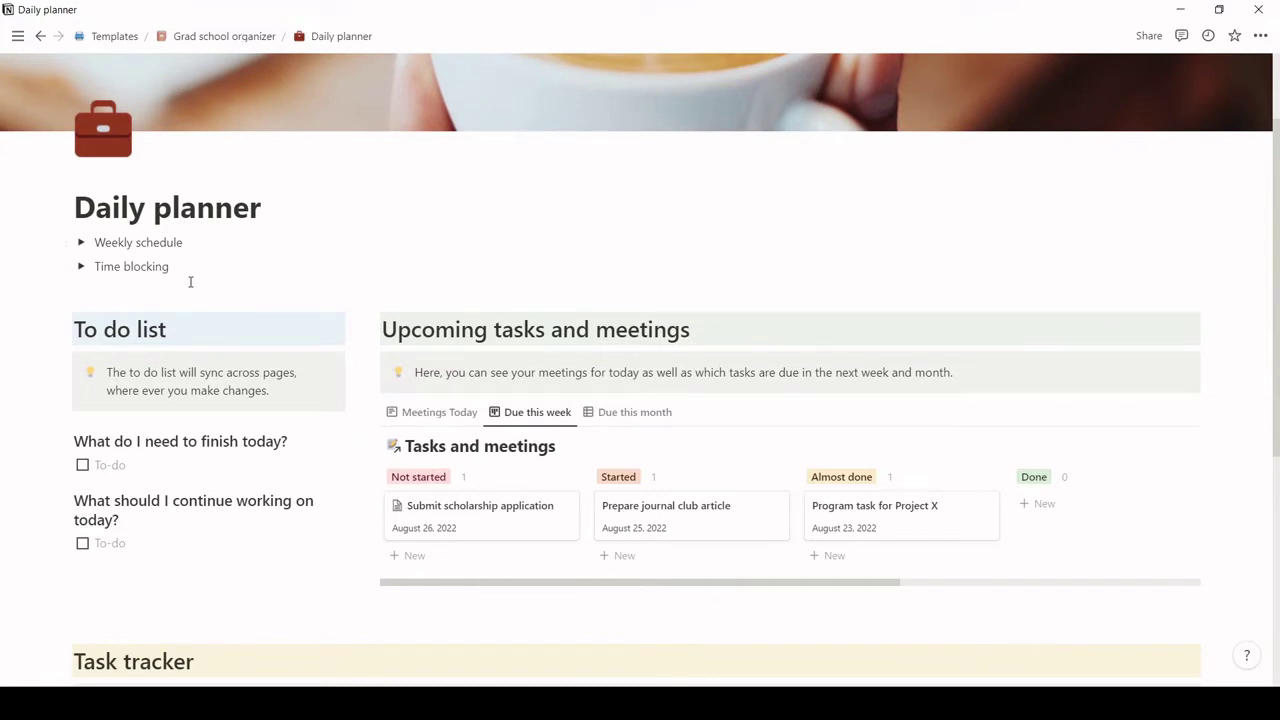
Expand the Daily planner's Weekly schedule and Time blocking toggles in turn to view their layouts, collapsing each again.
left_click(82, 243)
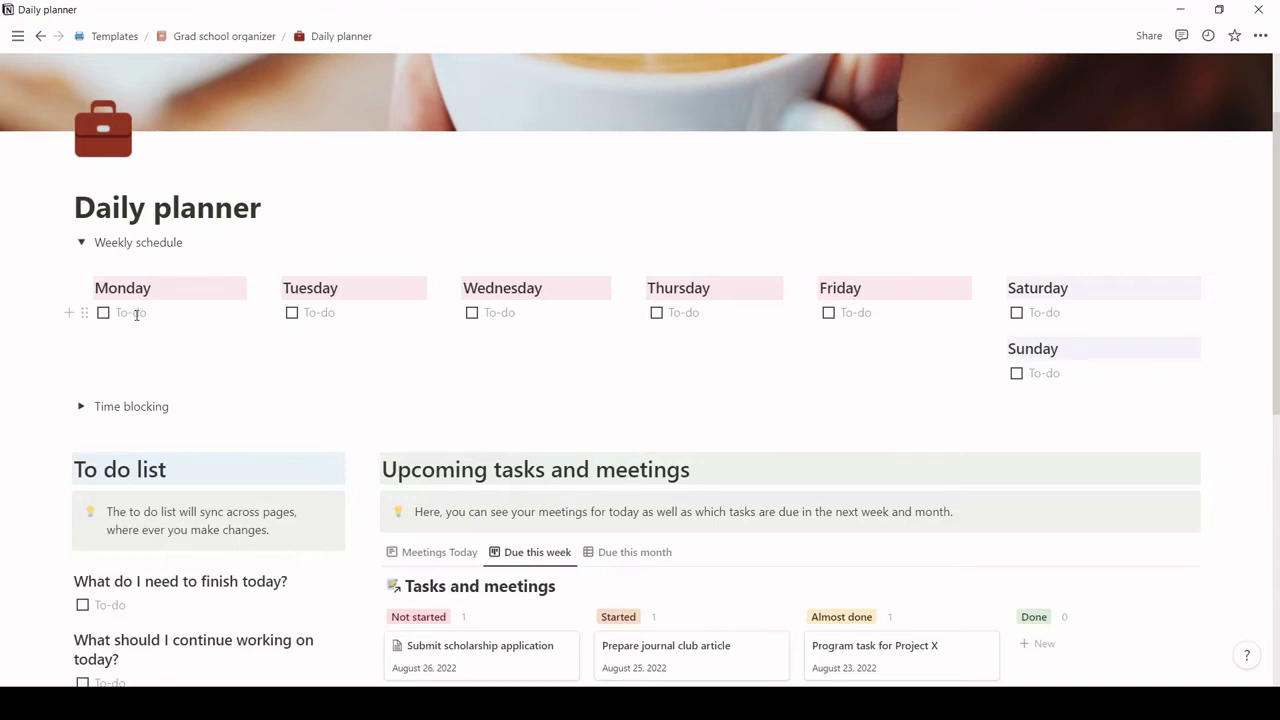
left_click(82, 247)
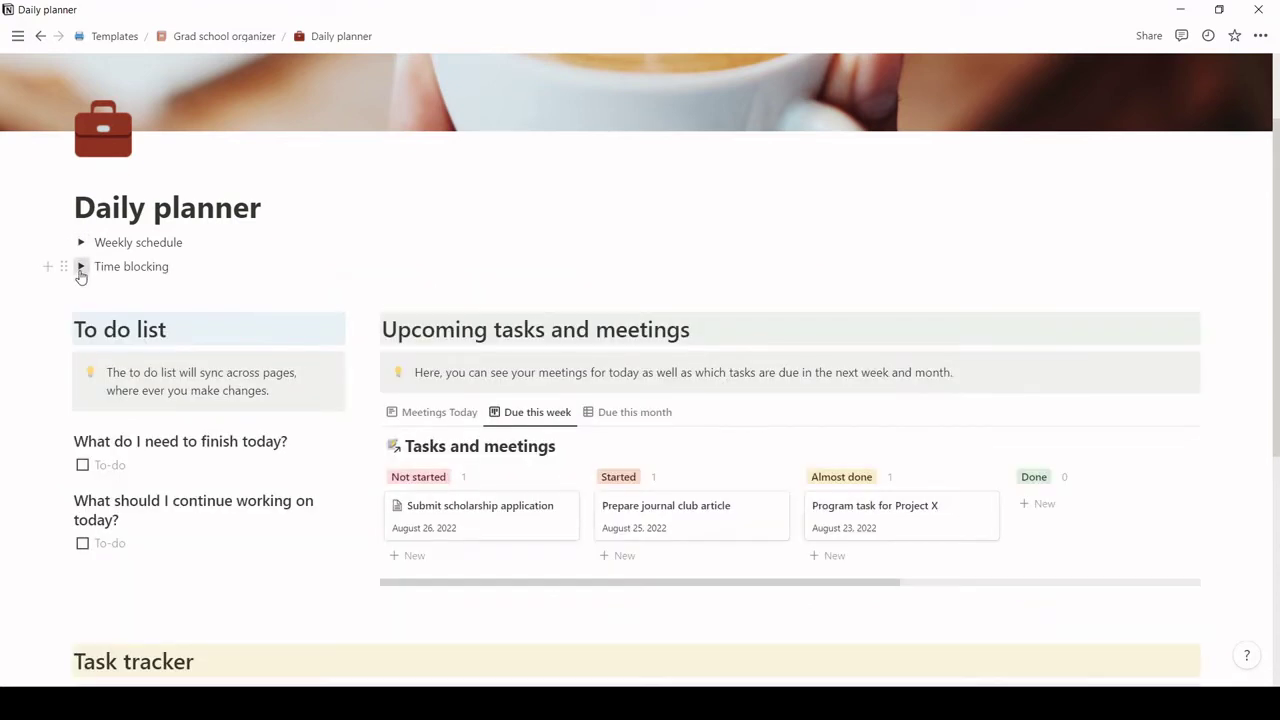
left_click(82, 267)
scroll(290, 267, "down", 3)
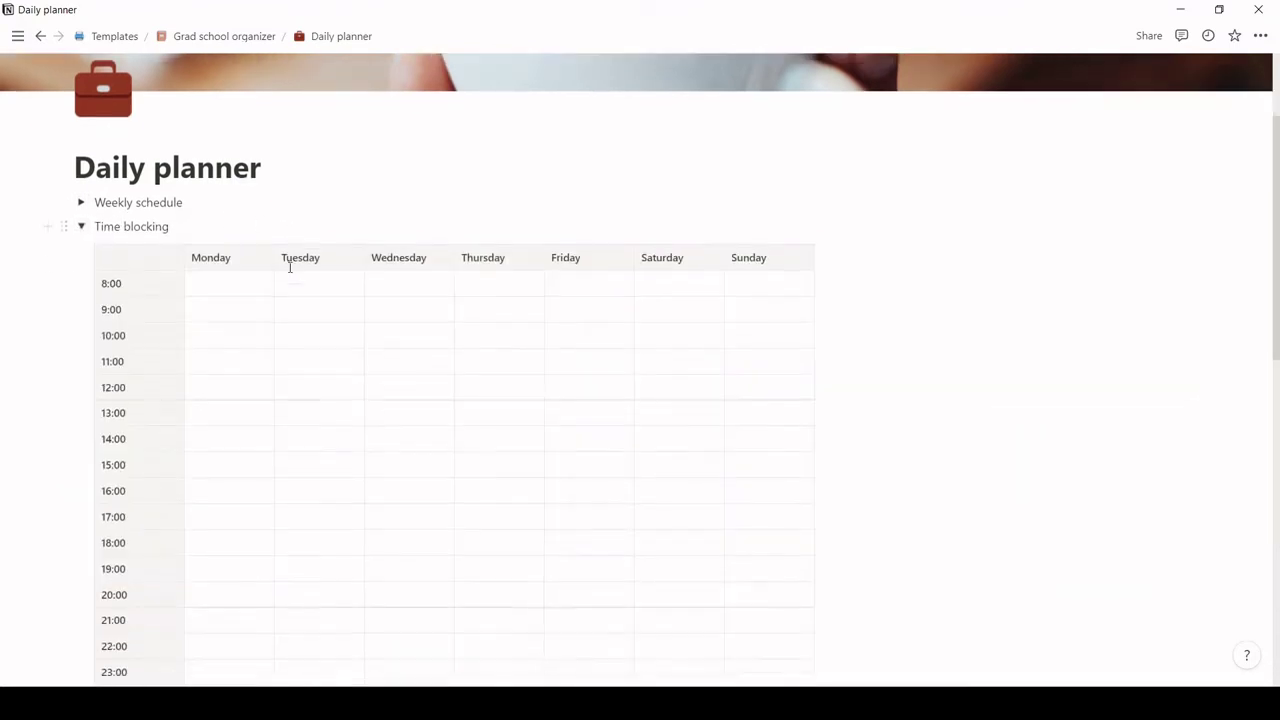
scroll(290, 267, "down", 1)
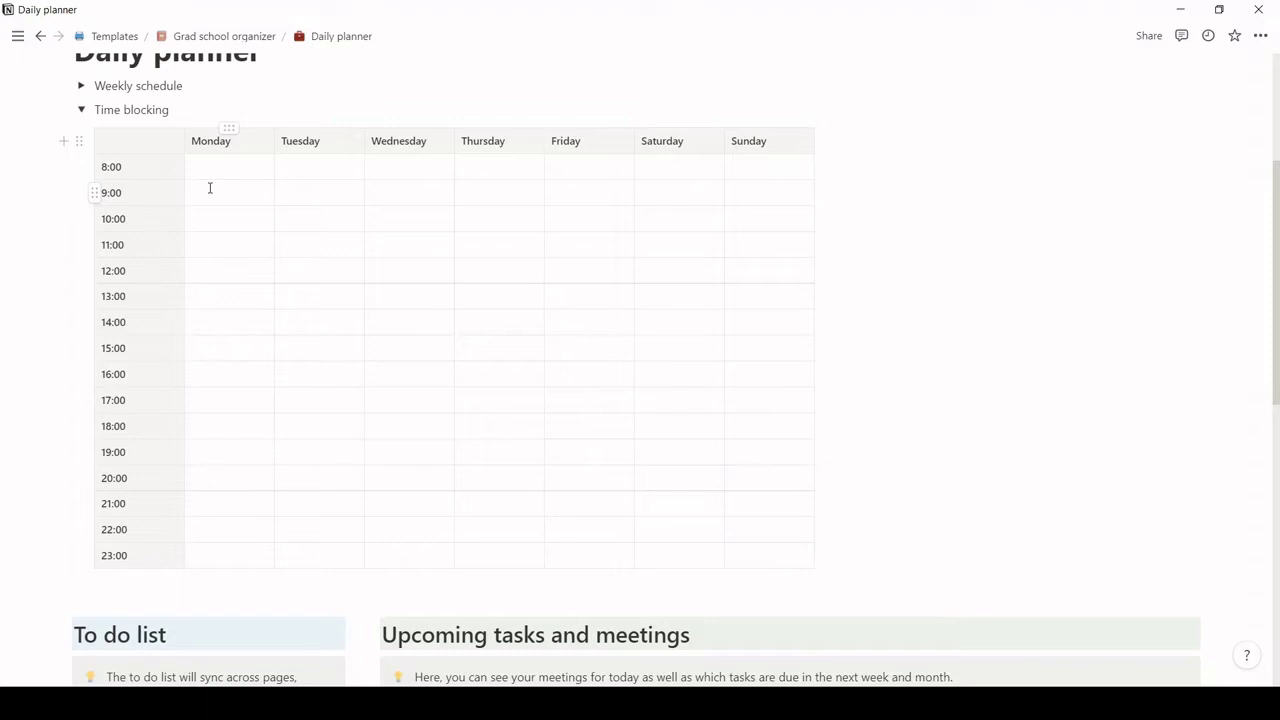
left_click(81, 111)
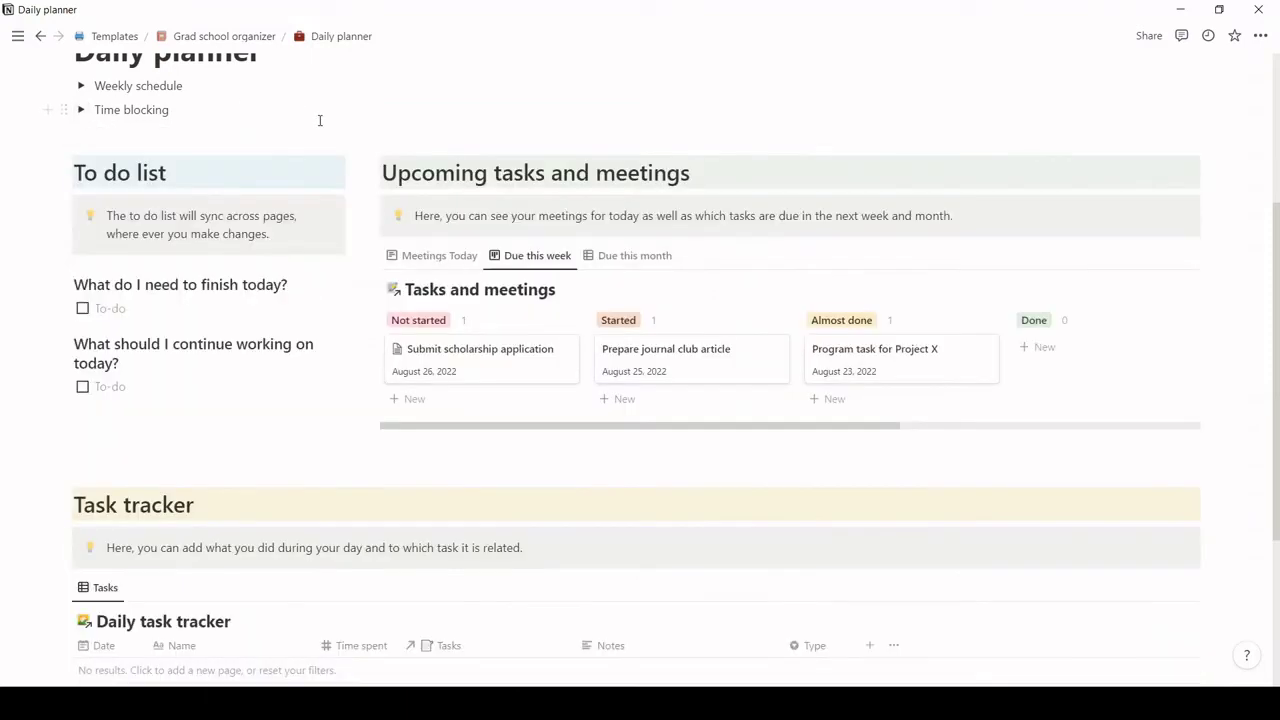
View the upcoming tasks and meetings as Meetings Today, Due this week and Due this month, then return to Due this week.
scroll(320, 120, "down", 1)
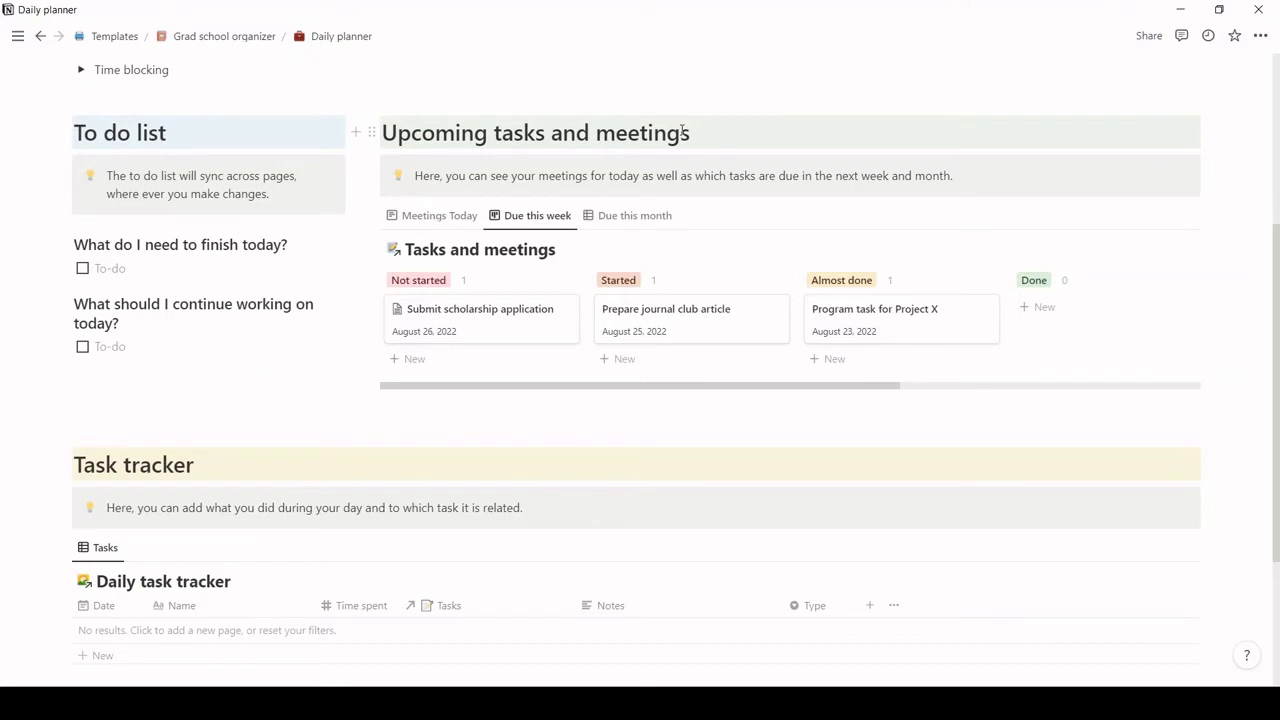
left_click(436, 220)
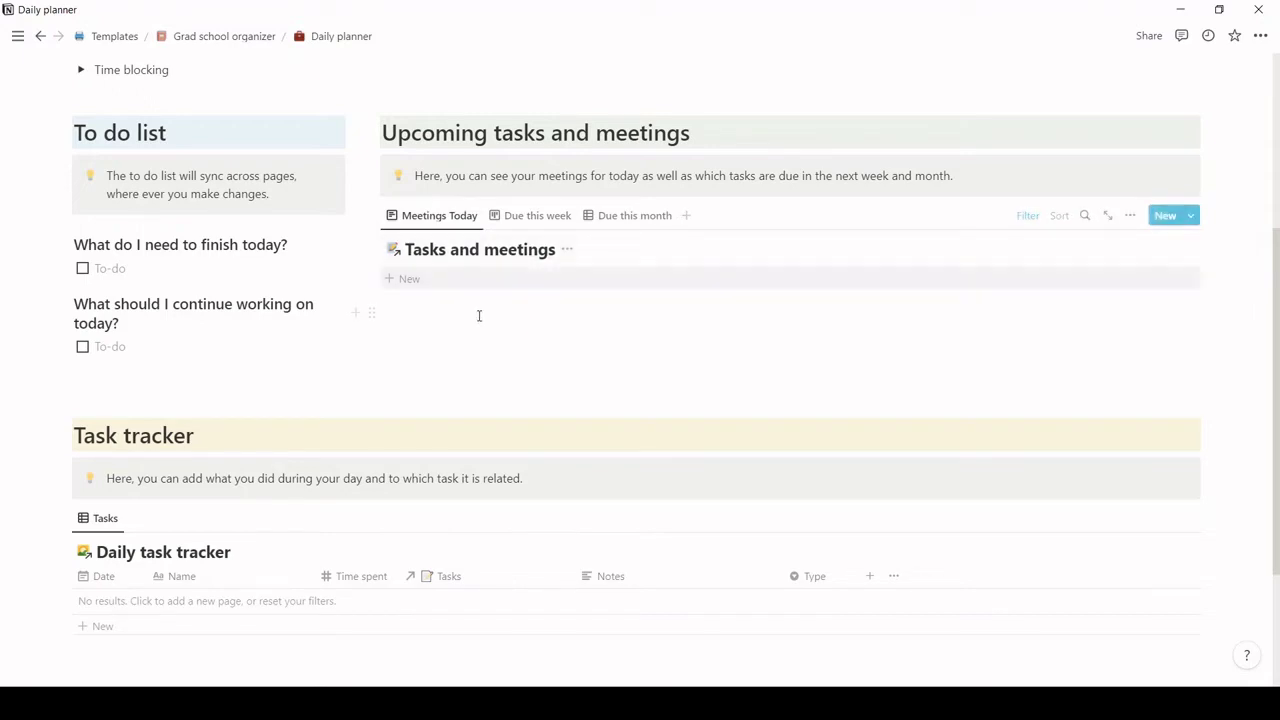
left_click(525, 224)
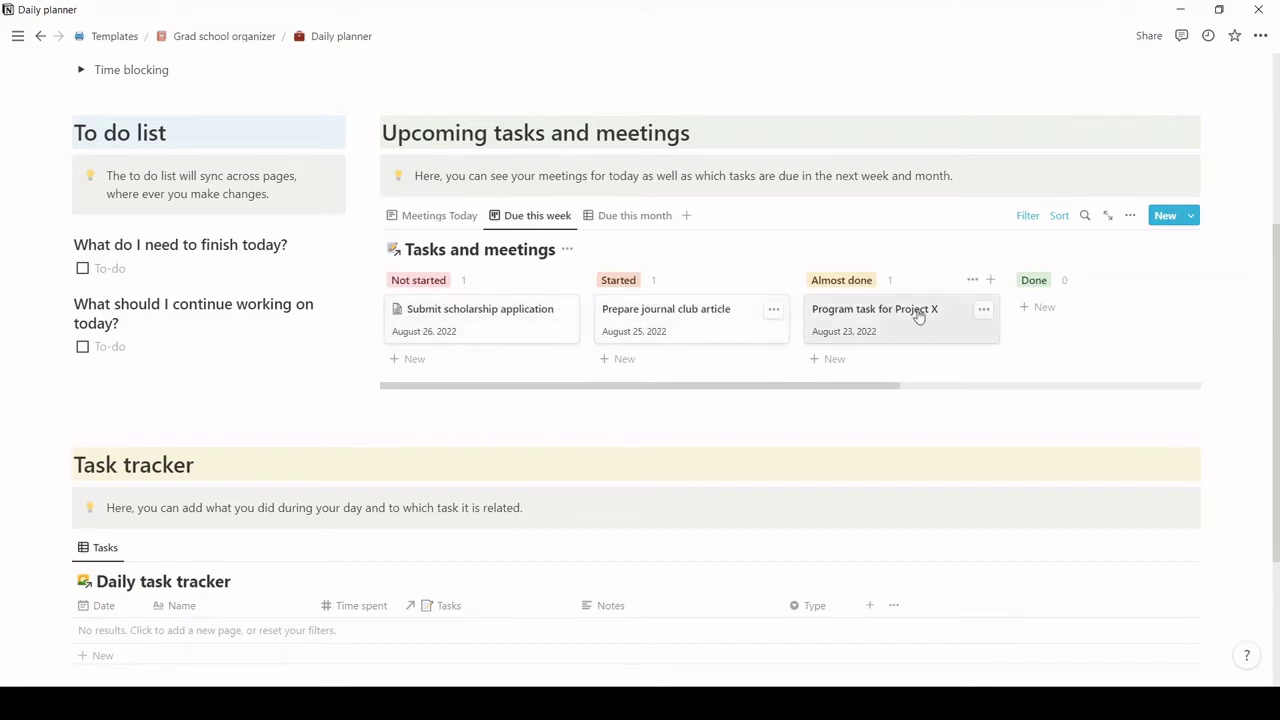
scroll(885, 335, "right", 3)
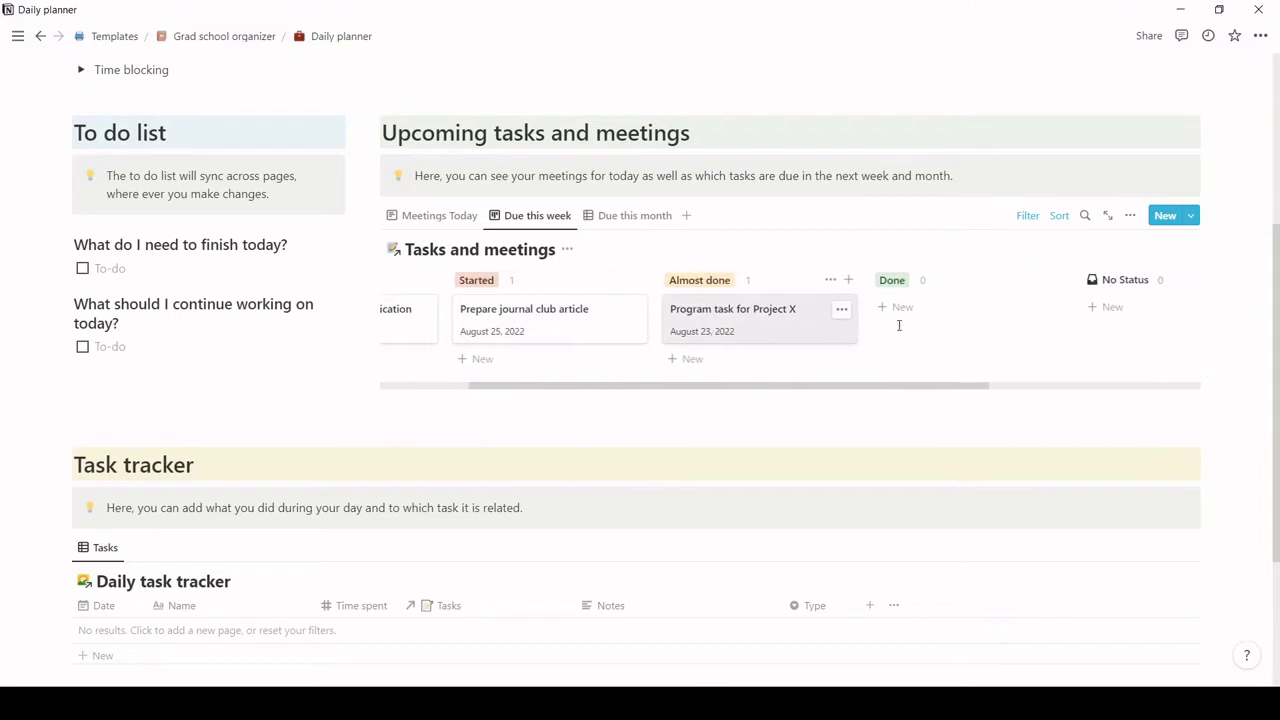
scroll(952, 319, "left", 3)
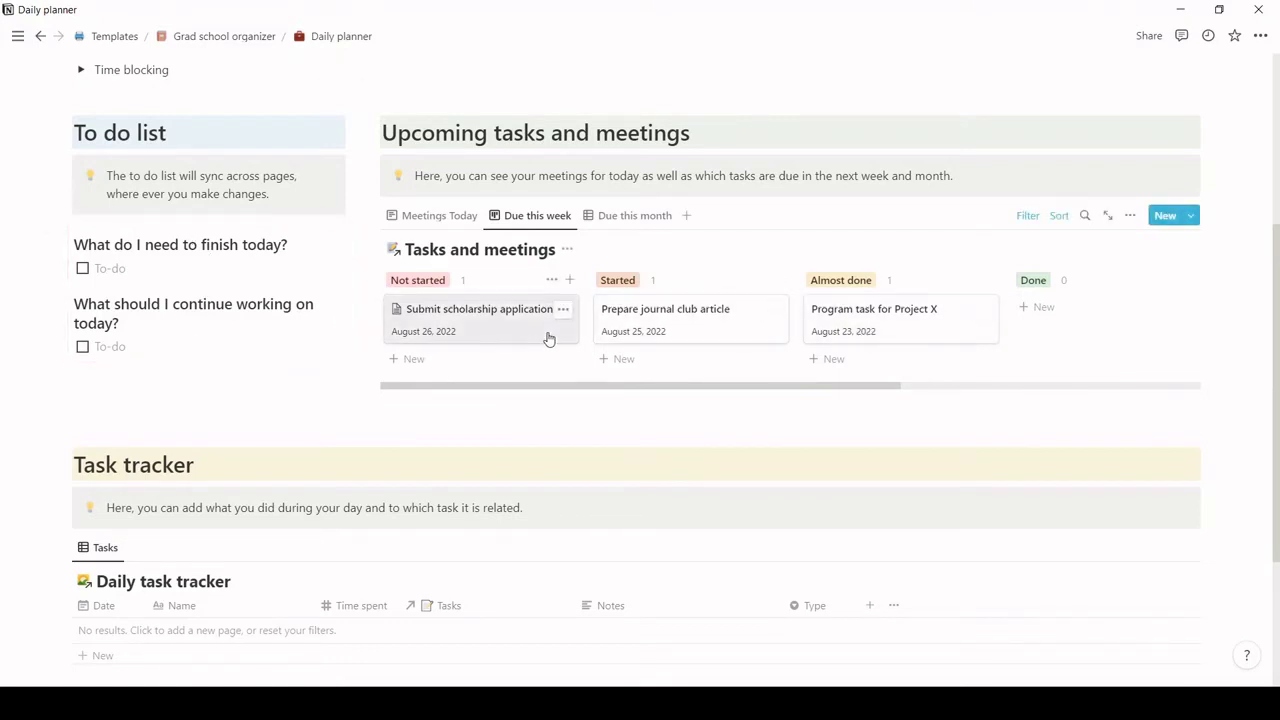
left_click(614, 220)
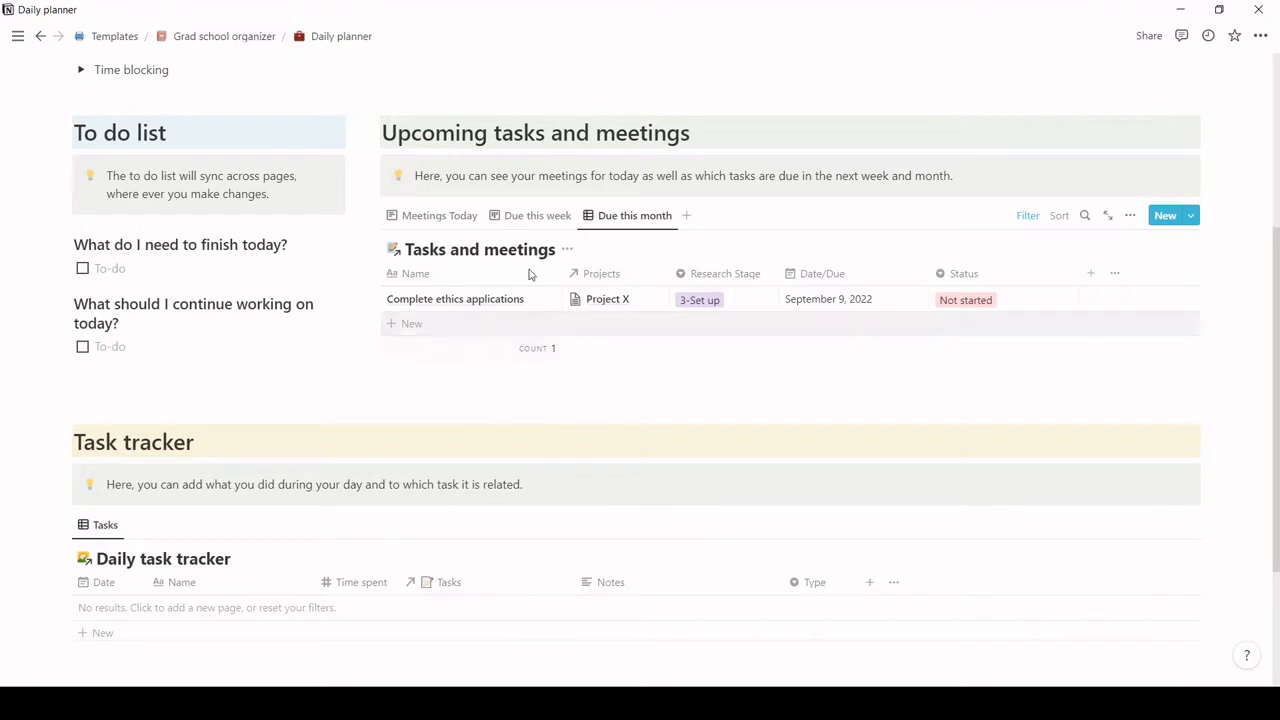
left_click(533, 219)
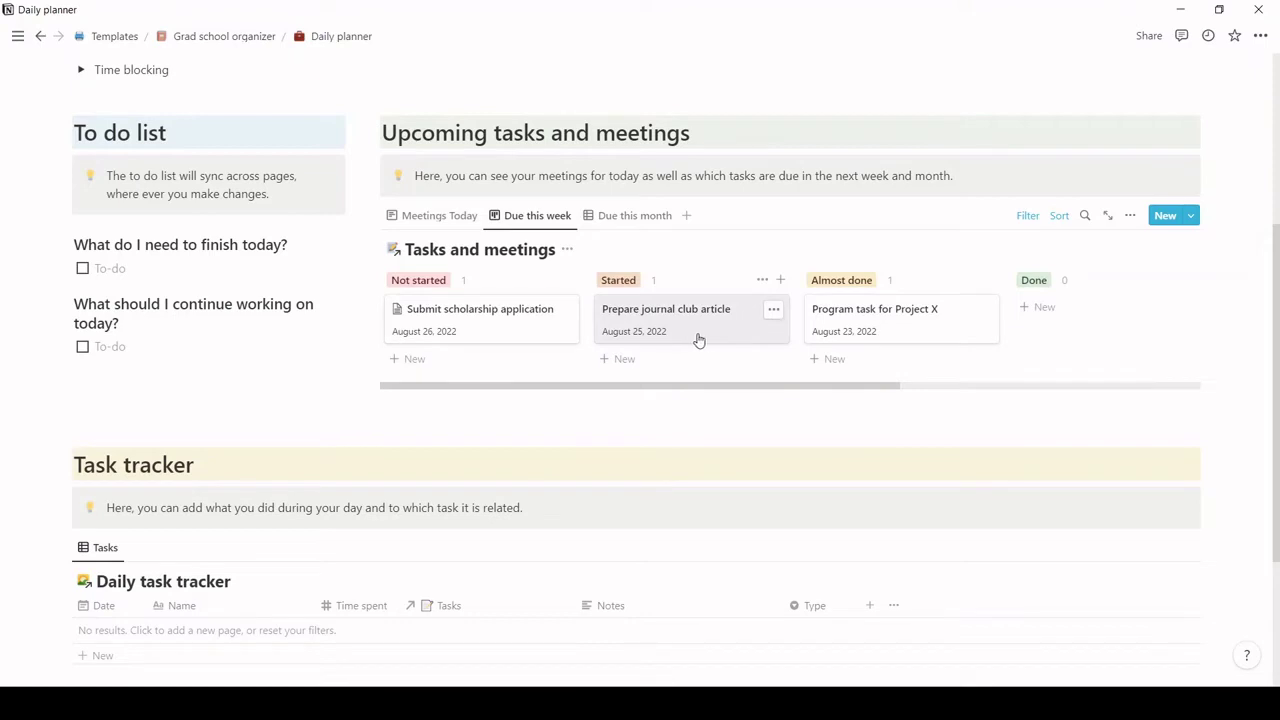
Examine the Task tracker section alongside the board of tasks due this week.
mouse_move(686, 337)
left_mouse_down()
mouse_move(952, 321)
mouse_move(1110, 329)
mouse_move(766, 317)
mouse_move(670, 328)
left_mouse_up()
scroll(671, 327, "down", 1)
scroll(671, 327, "up", 1)
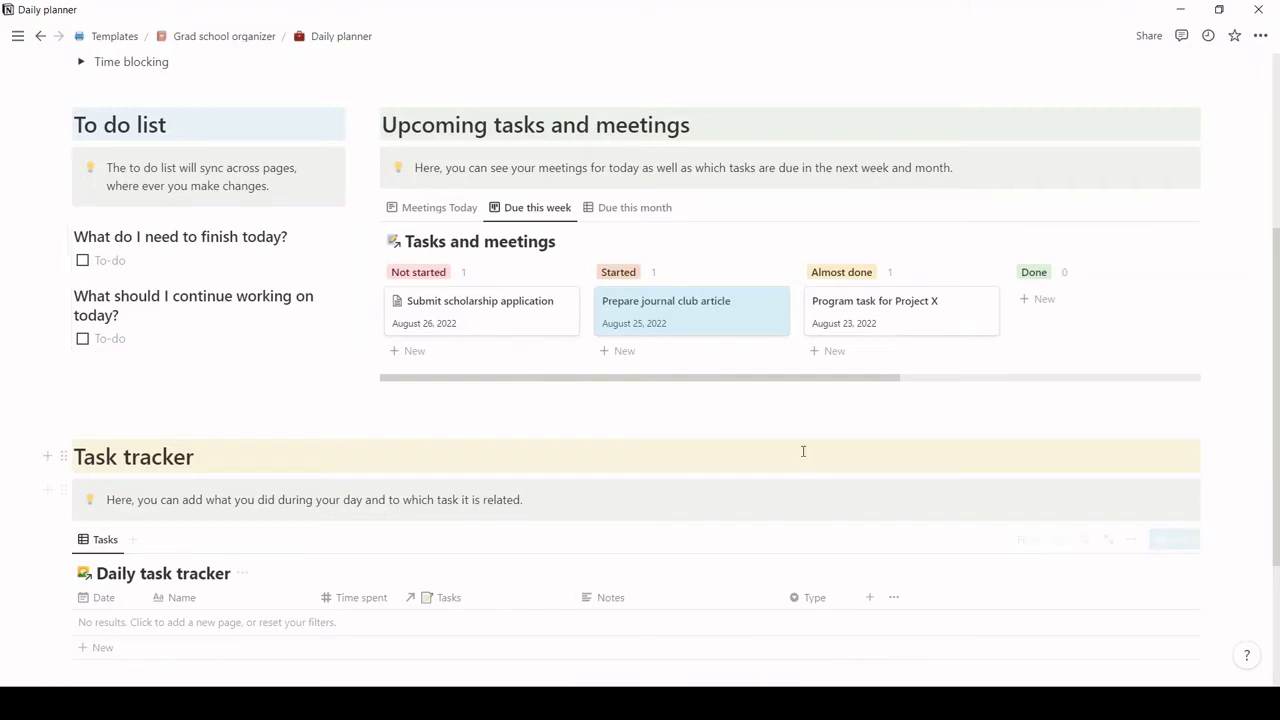
scroll(797, 410, "down", 3)
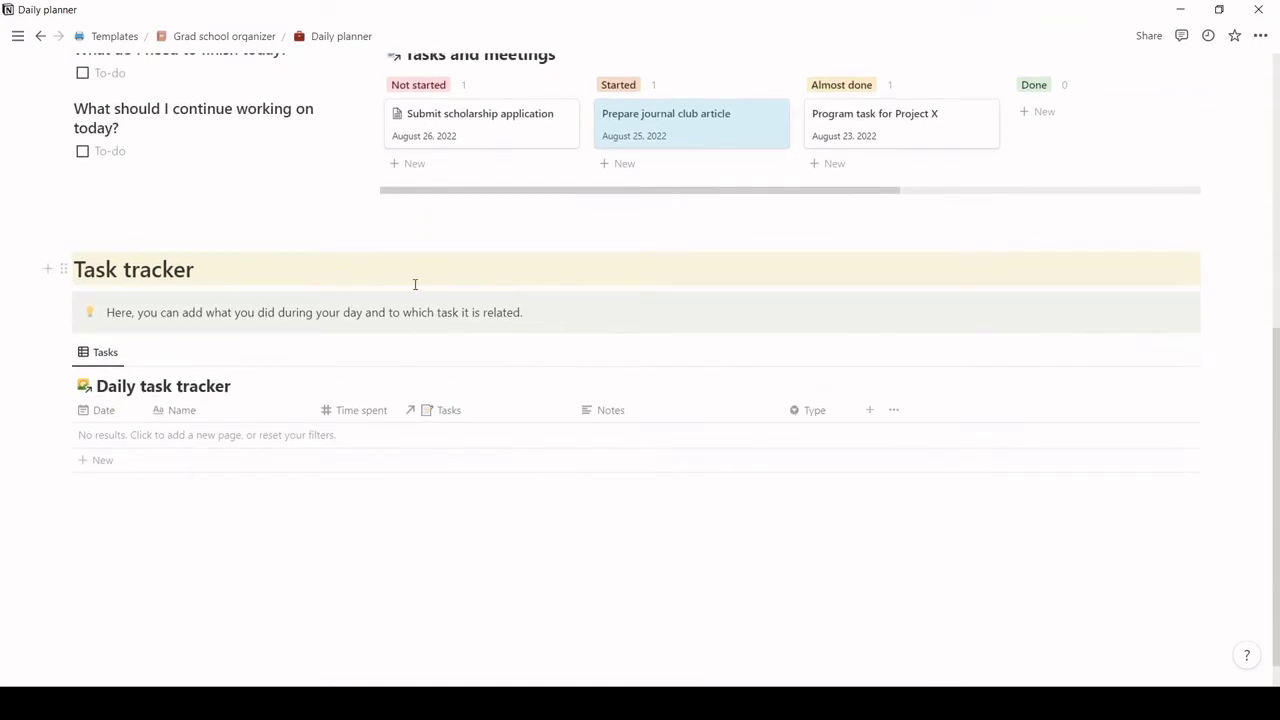
scroll(414, 286, "up", 2)
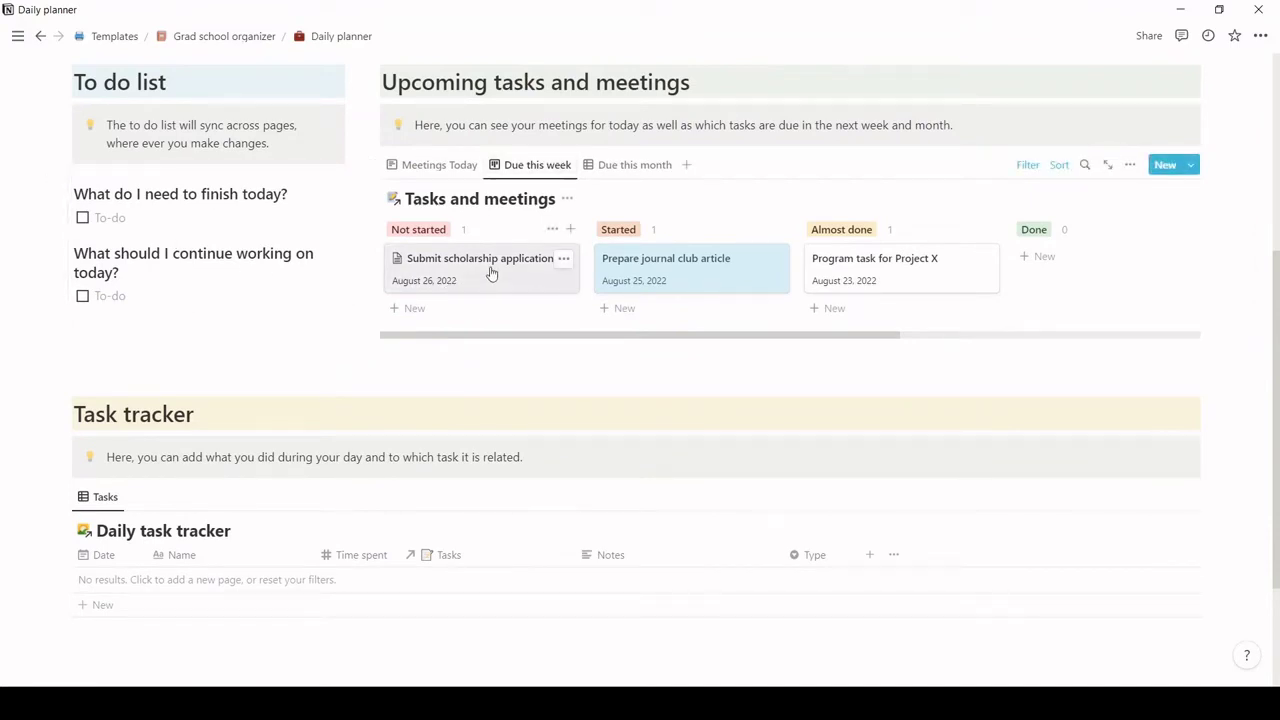
Add a Daily task tracker entry named "Created stim for Project X" with a time spent of 45.
scroll(491, 272, "down", 1)
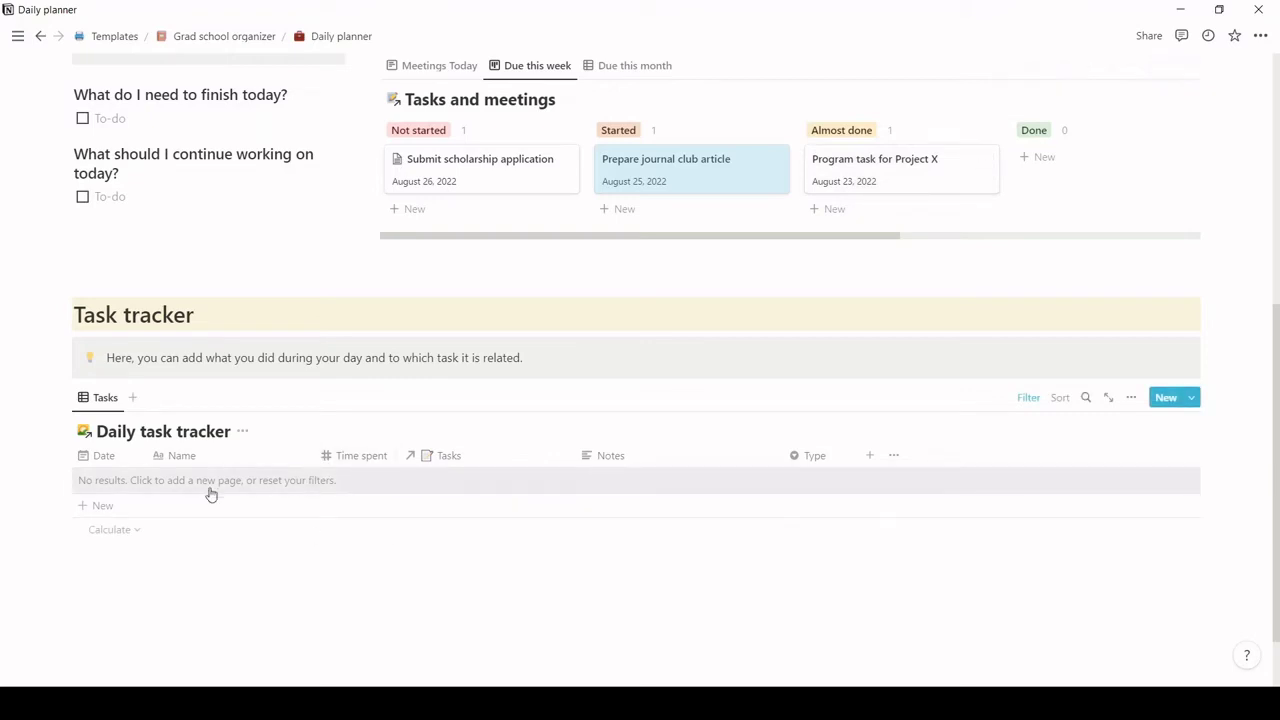
left_click(152, 507)
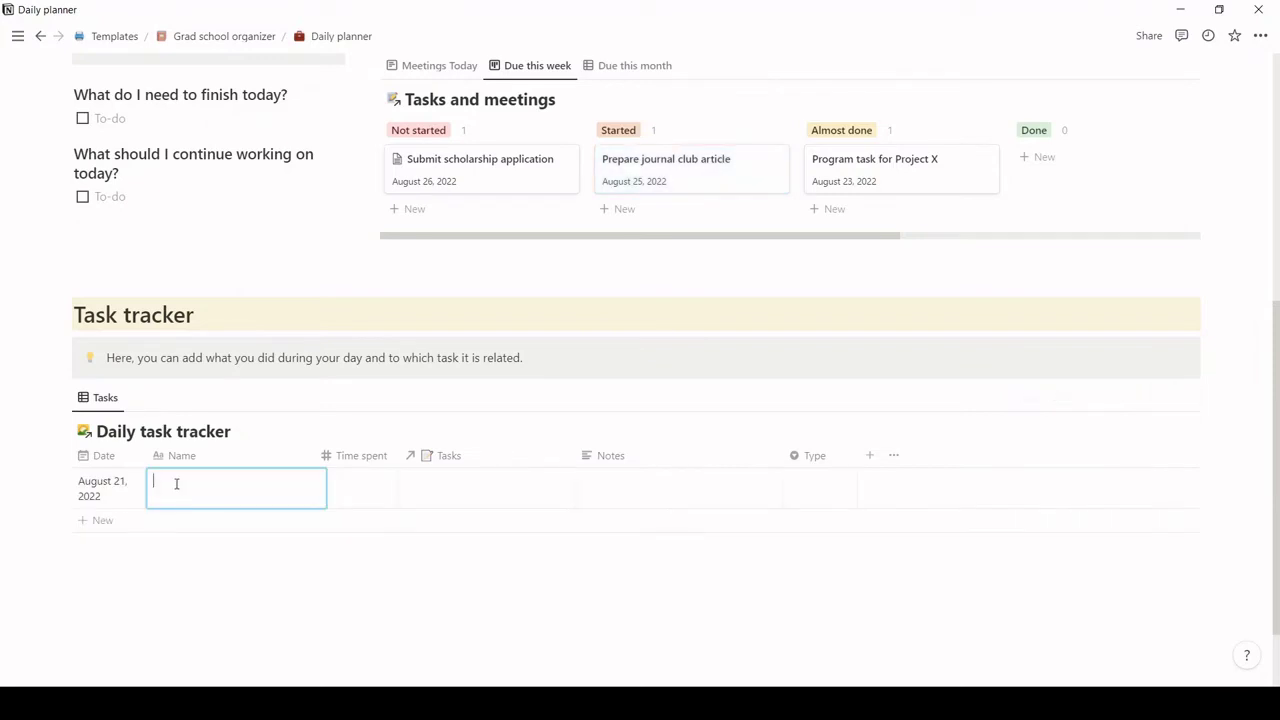
type("Created ")
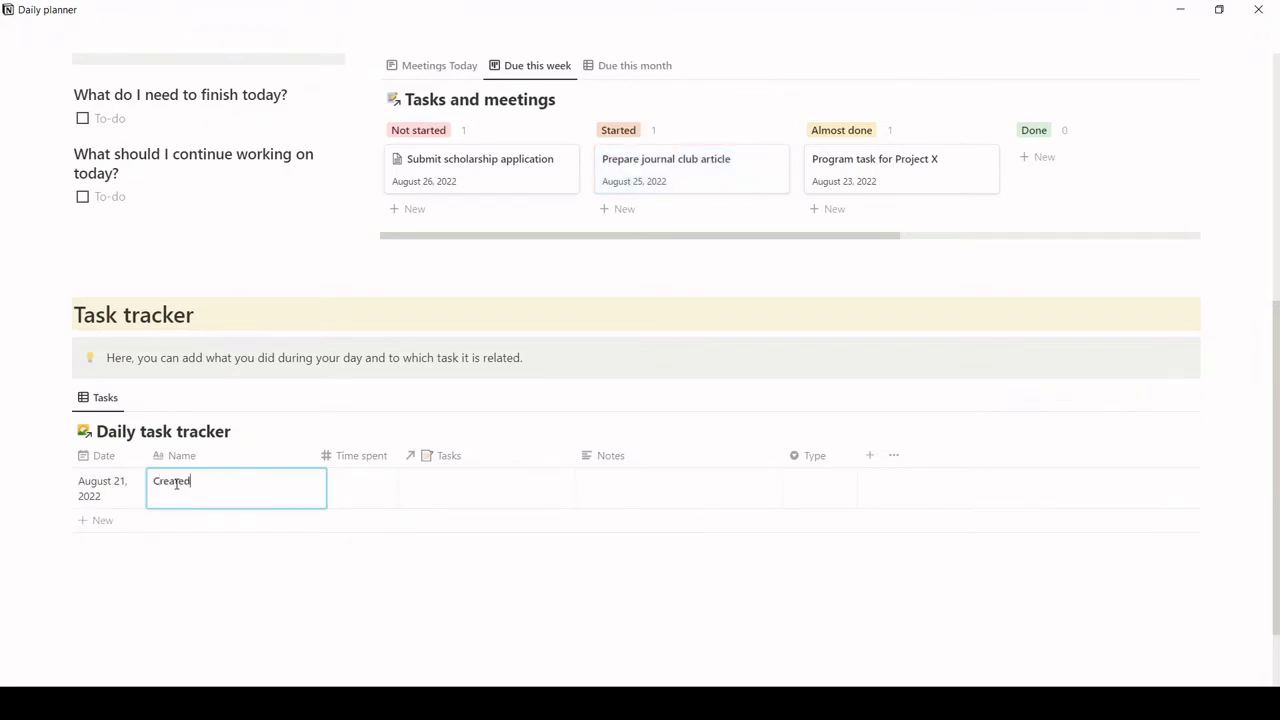
type("stim for Project X")
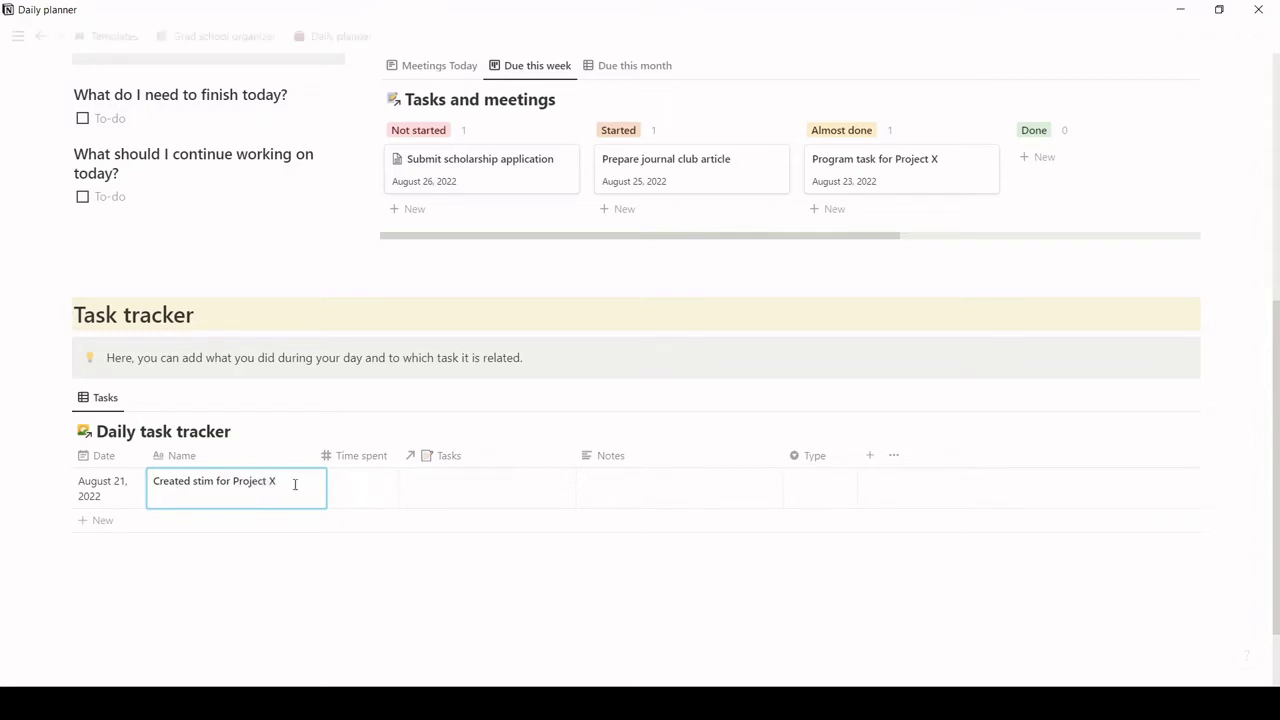
key("Return")
left_click(371, 487)
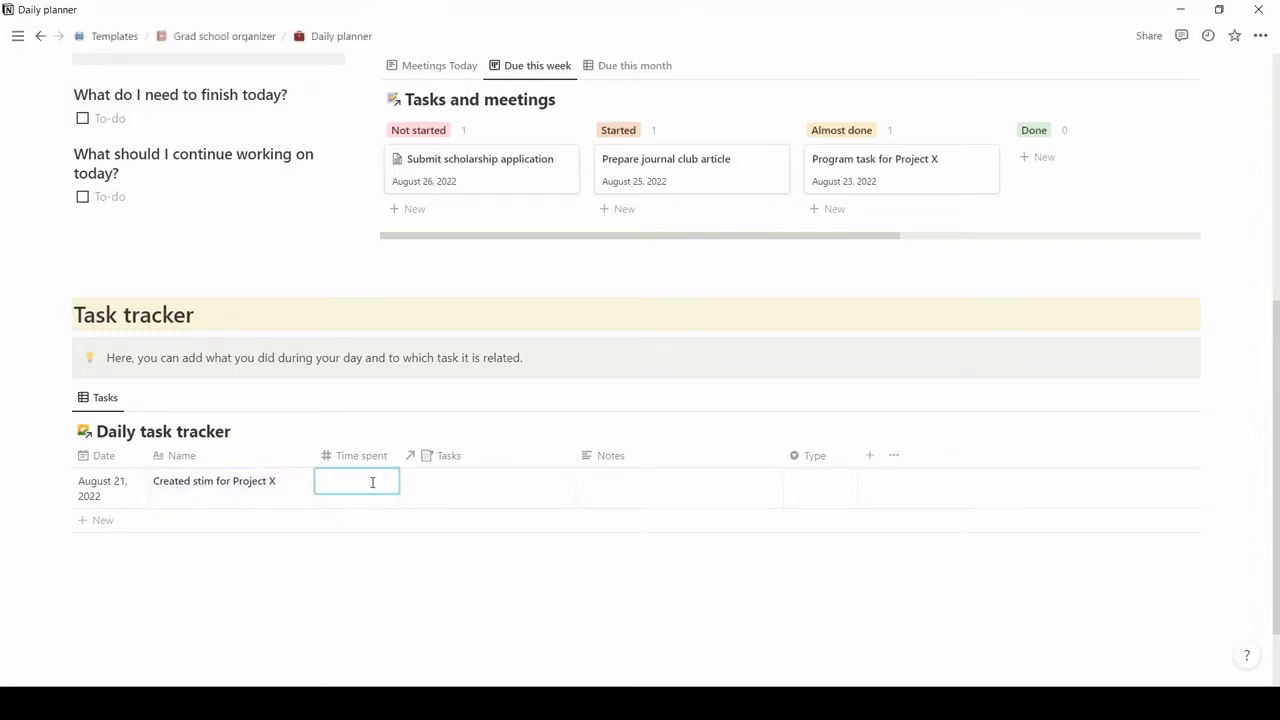
type("45")
key("Return")
Link the new tracker entry to the existing task "Program task for Project X".
left_click(450, 488)
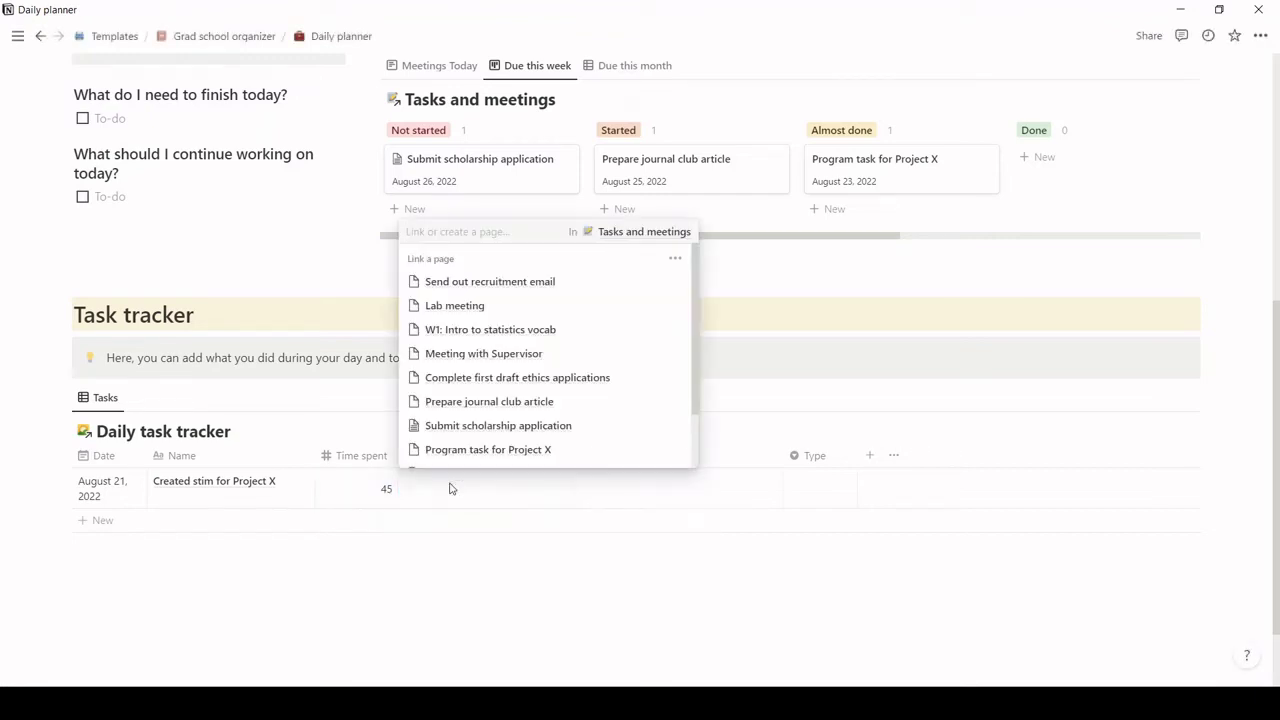
type("program")
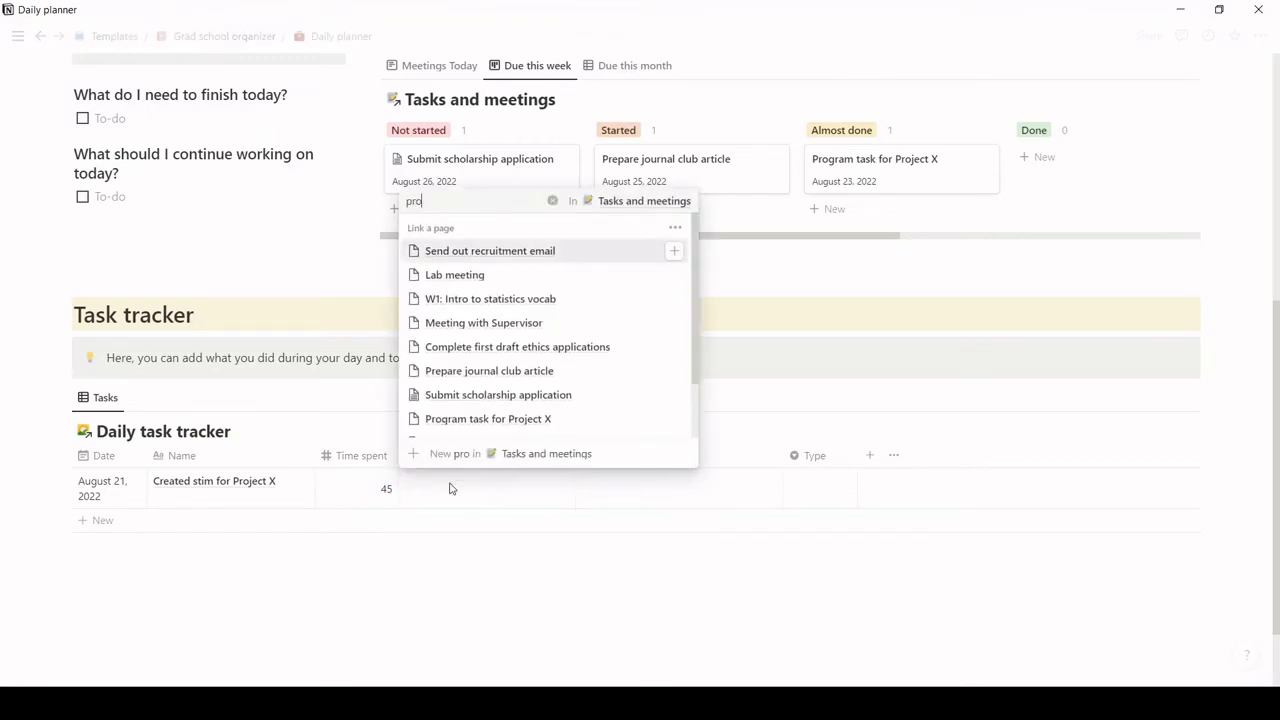
left_click(487, 419)
key("Escape")
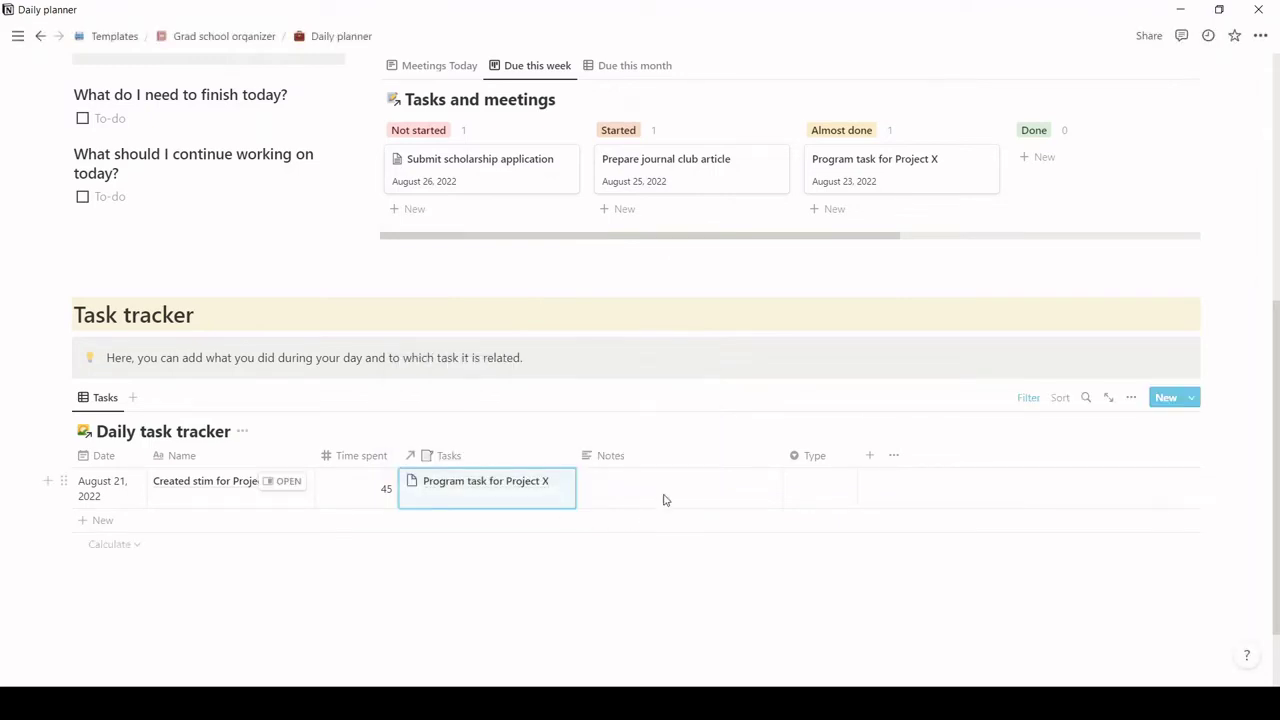
Enter "Auditory" in the tracker entry's notes, set its type to Task, and review the available type options.
left_click(664, 499)
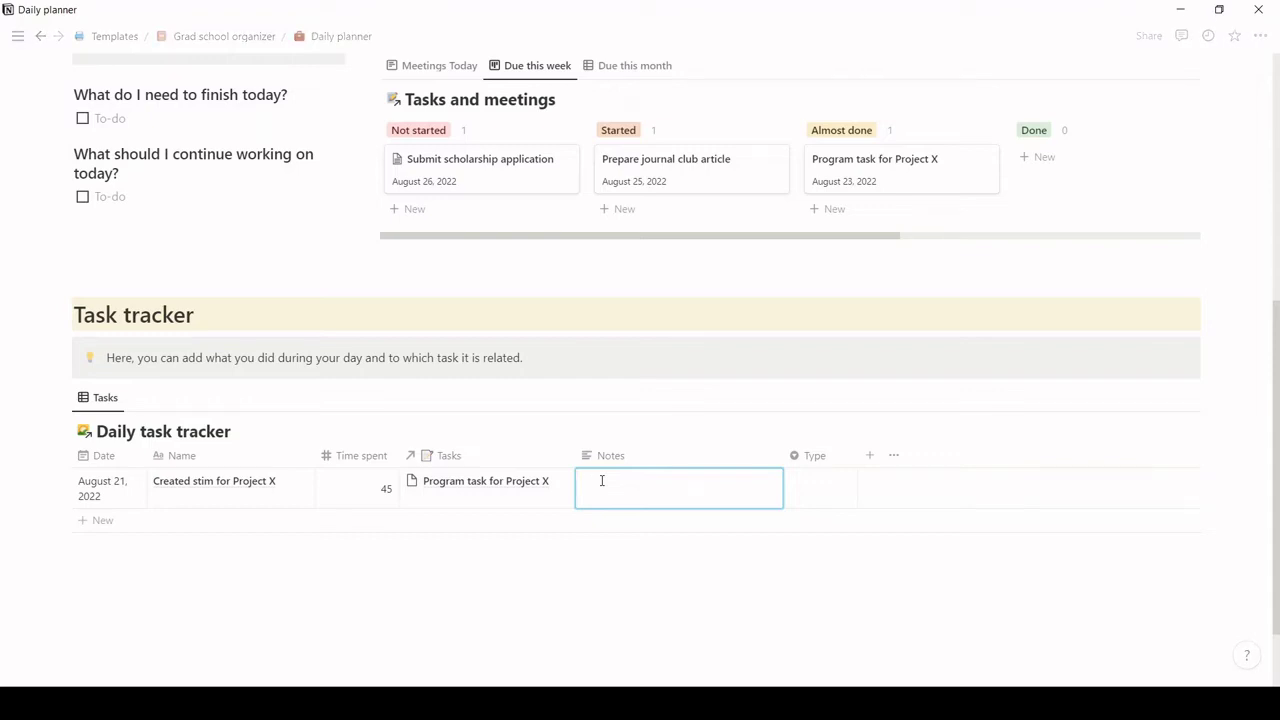
type("Auditory")
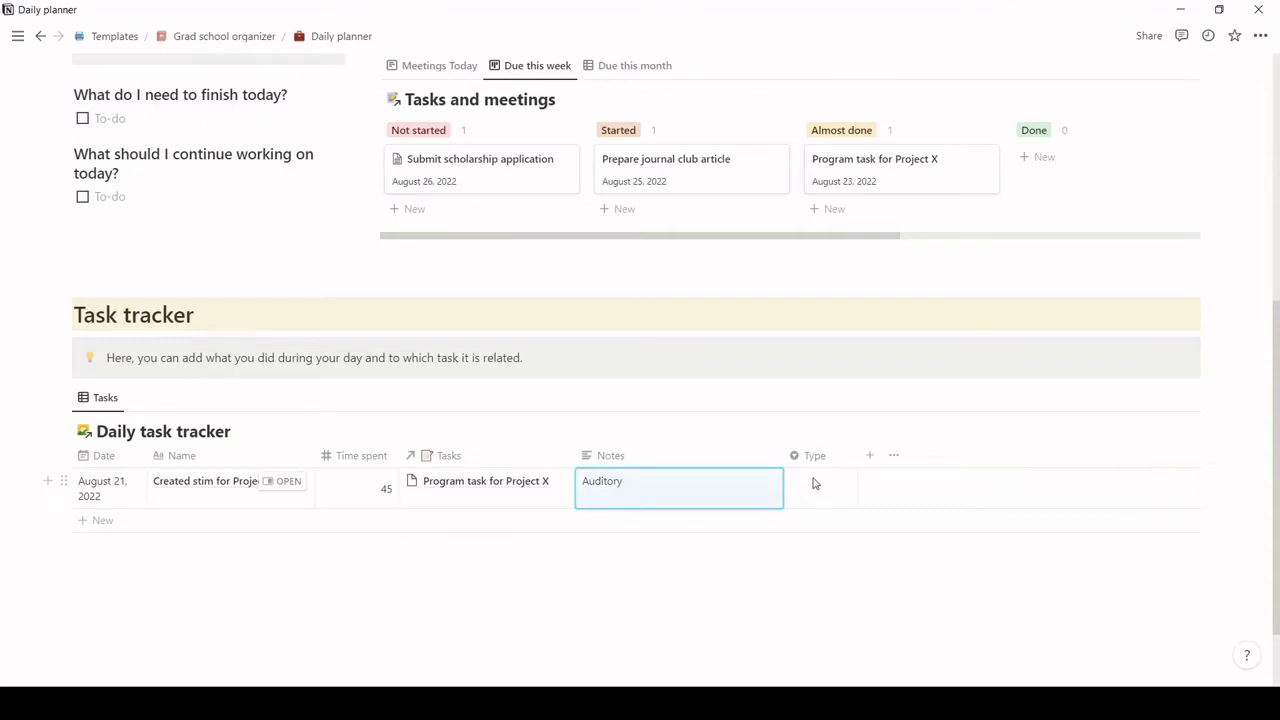
left_click(813, 483)
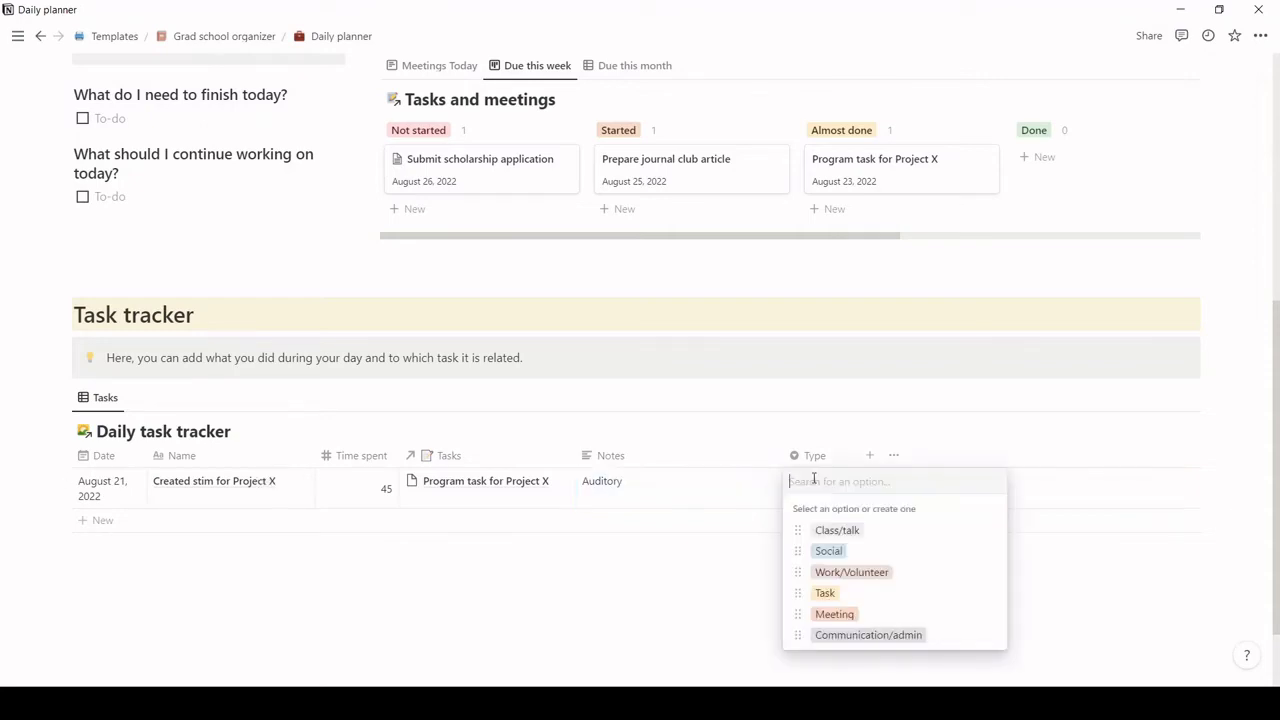
left_click(826, 593)
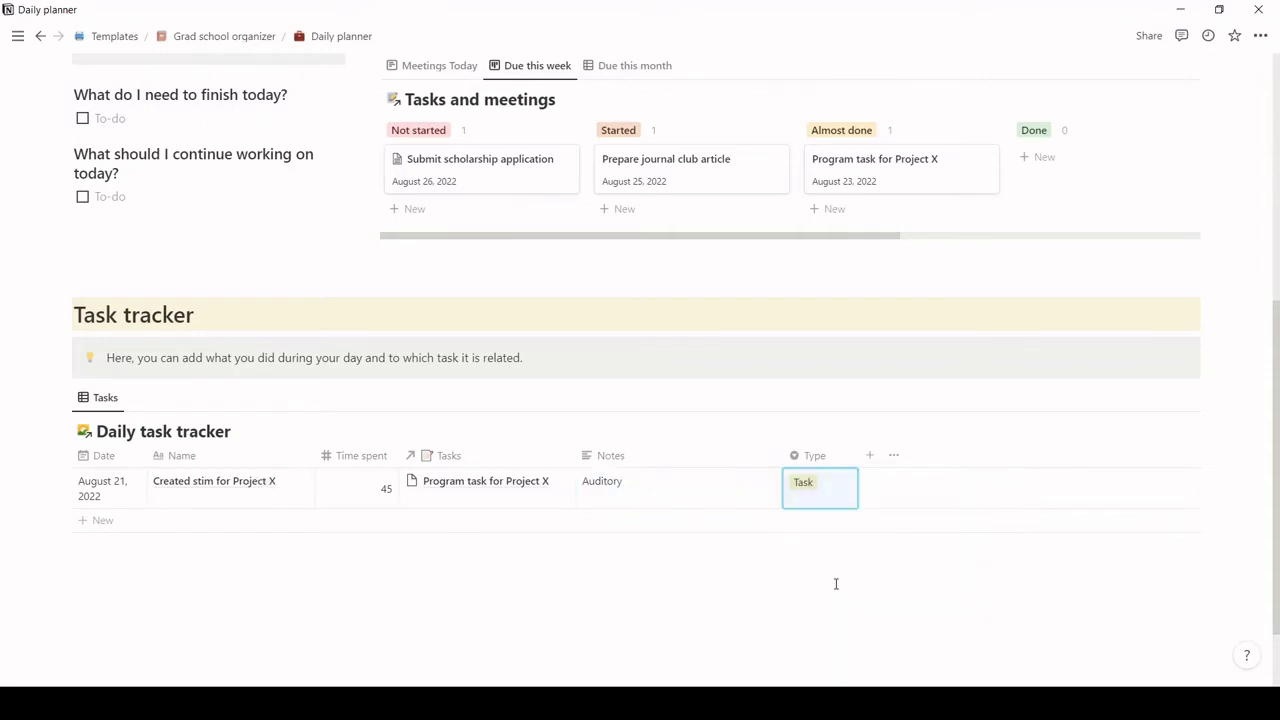
left_click(836, 491)
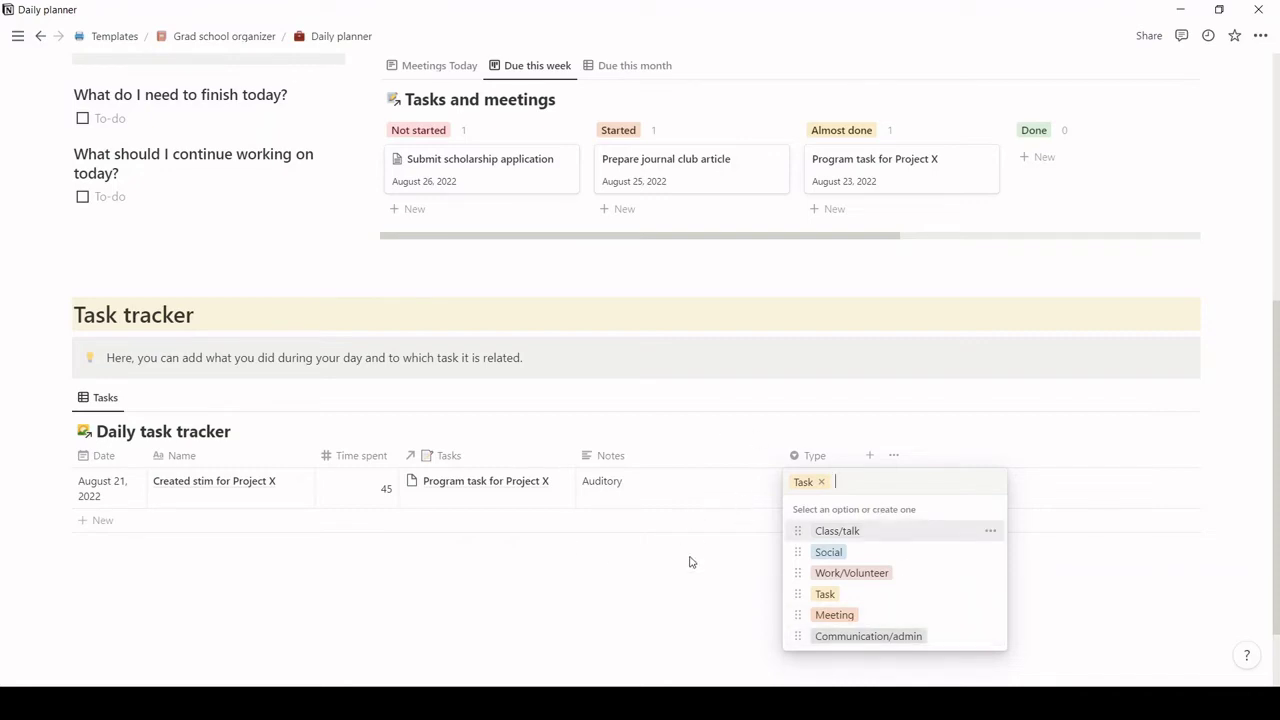
key("Escape")
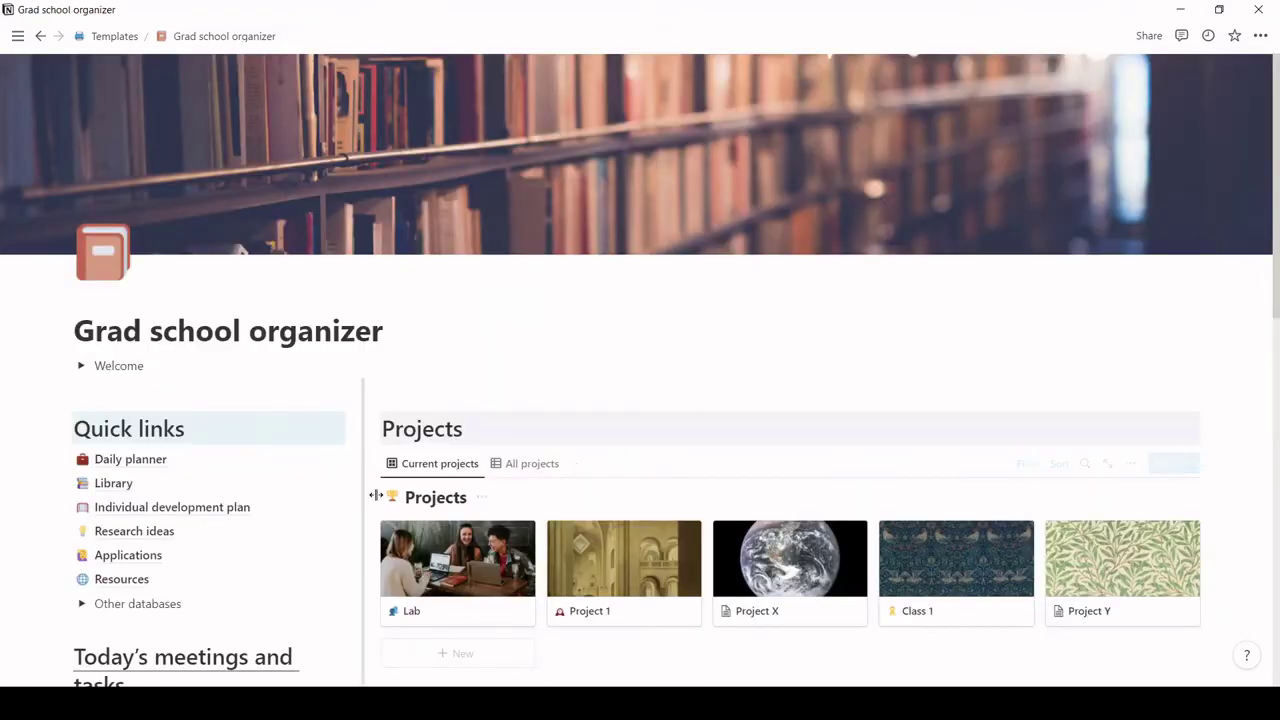
Open the Individual development plan from the Grad school organizer home page and view the IDP table for all semesters.
left_click(240, 512)
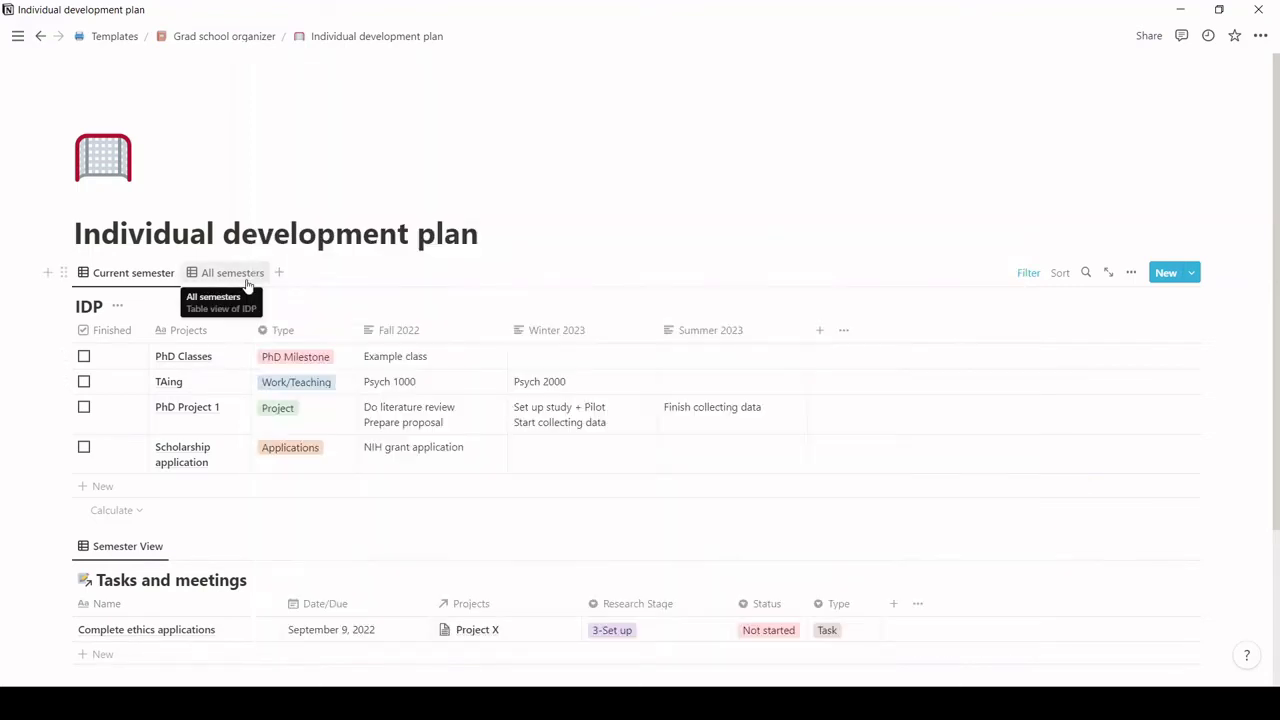
left_click(247, 284)
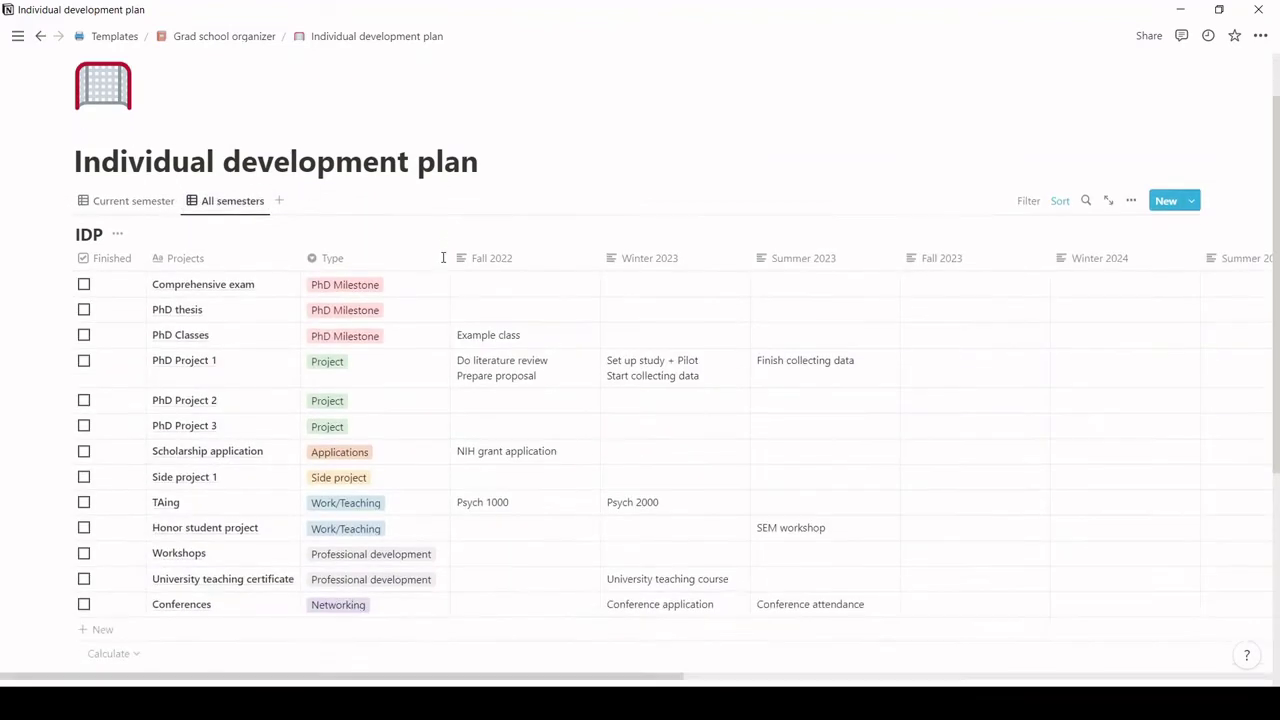
scroll(443, 257, "down", 3)
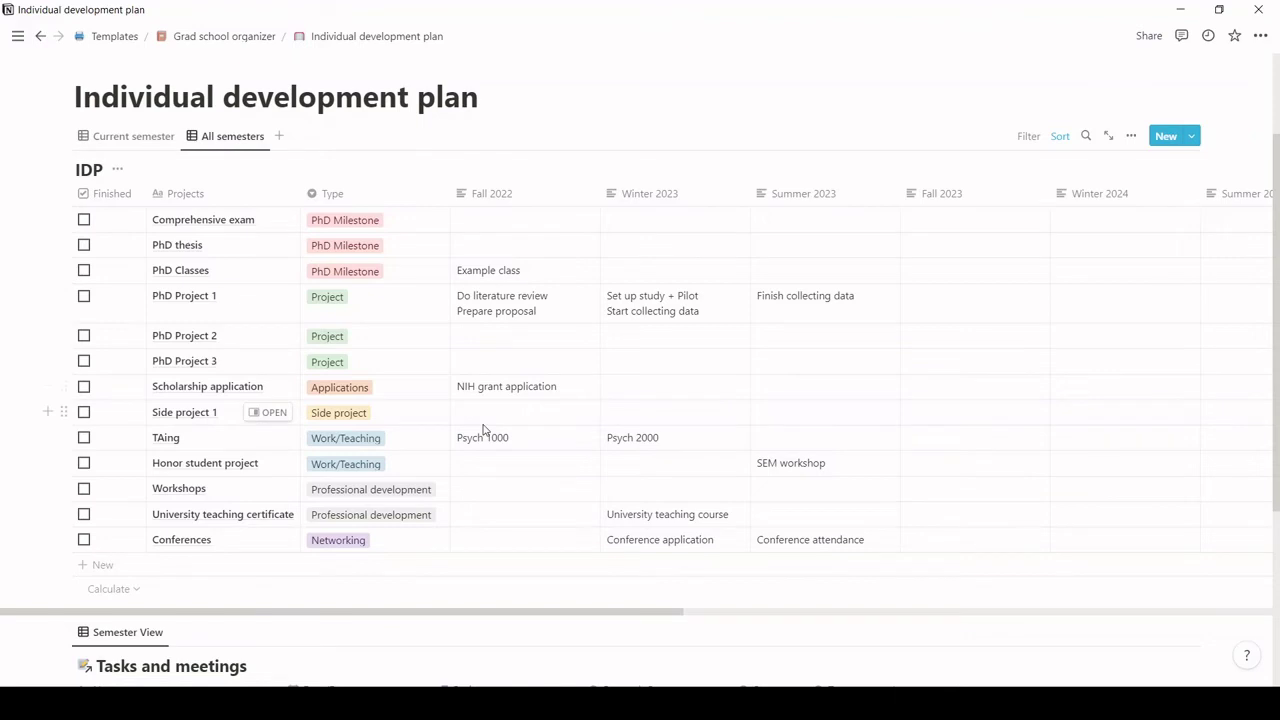
Switch the IDP table to the current semester and look over the Semester View of tasks and meetings below it.
left_click(133, 137)
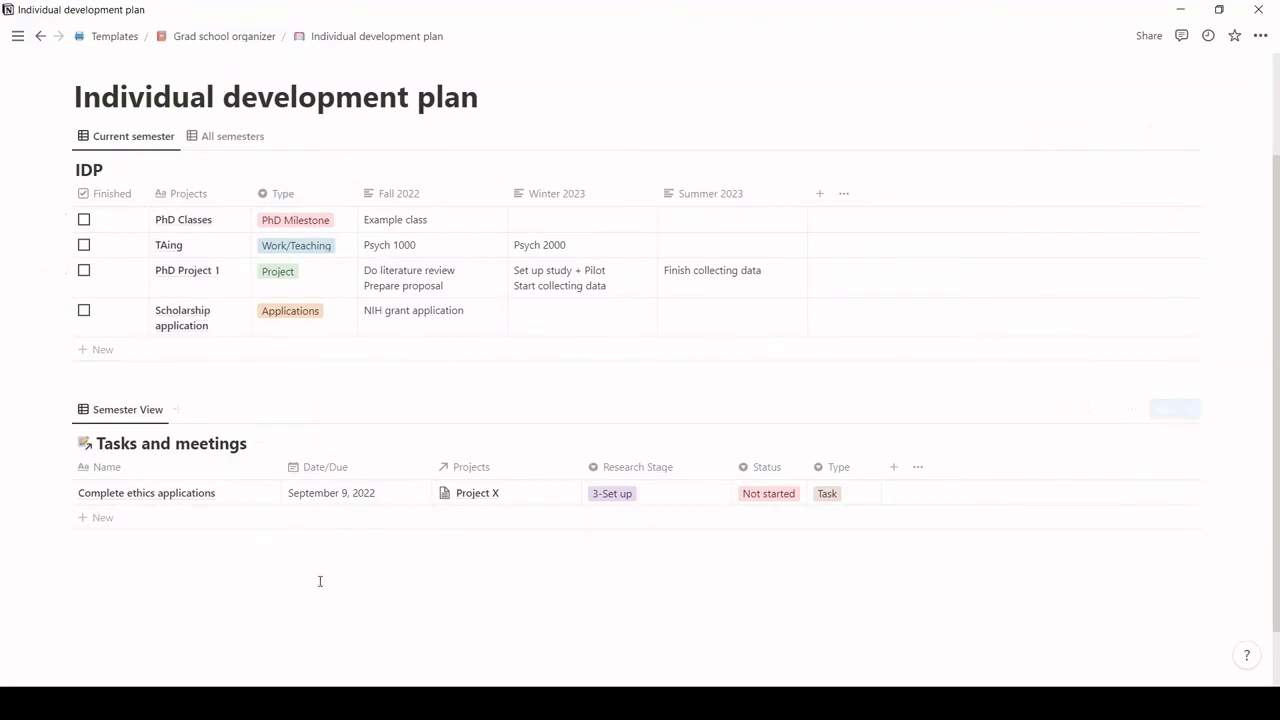
scroll(320, 580, "down", 1)
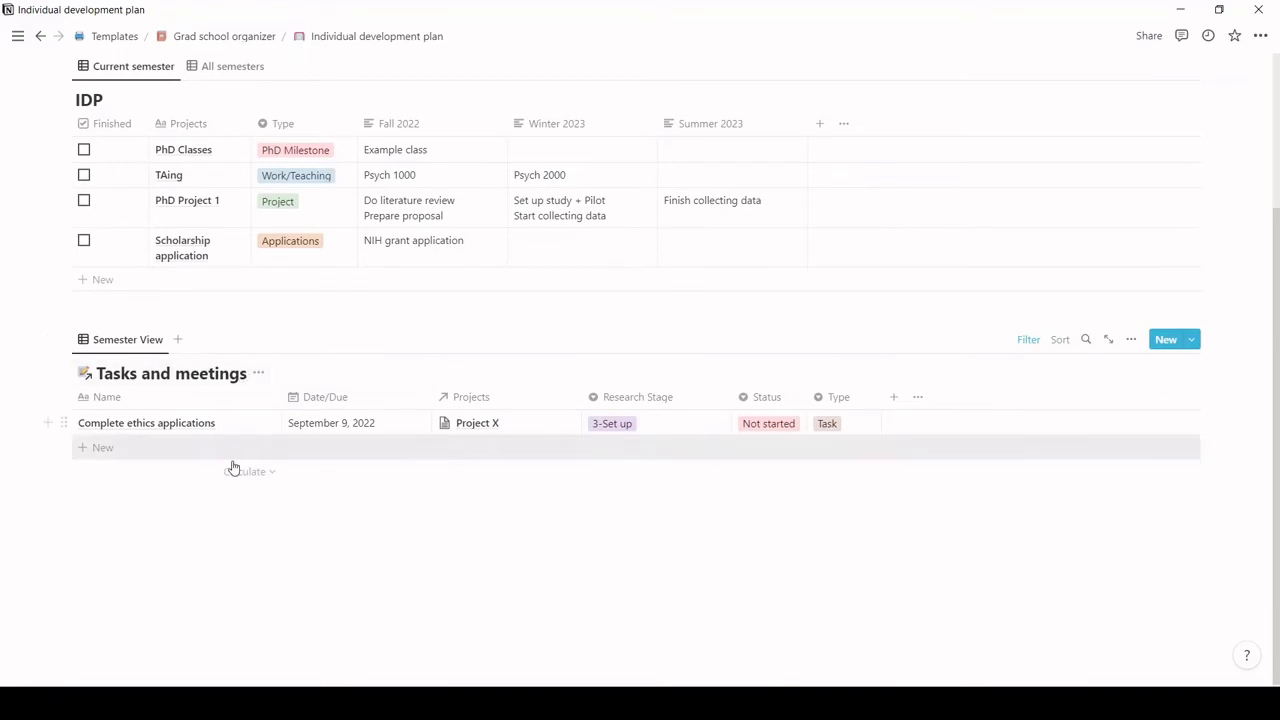
scroll(329, 380, "up", 1)
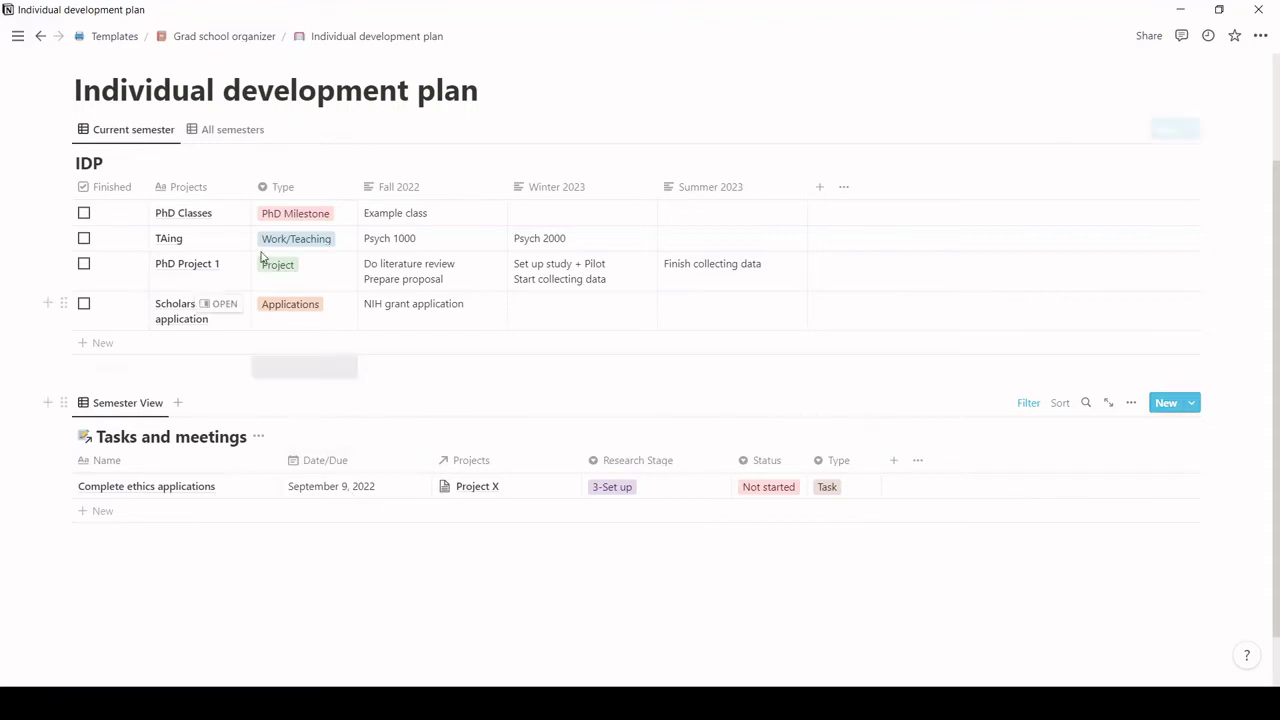
Hide the Fall 2022 column in the current-semester IDP table and delete the view's "Fall 2022: Is not empty" filter.
left_click(463, 194)
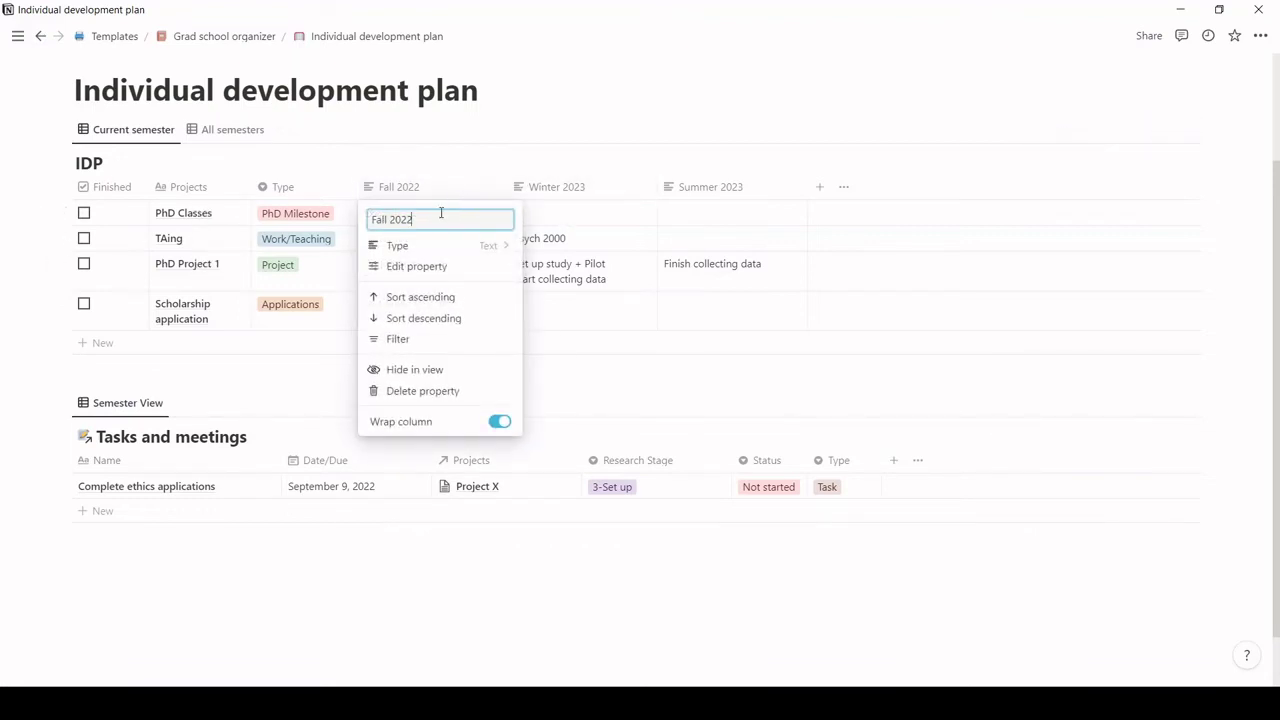
left_click(447, 376)
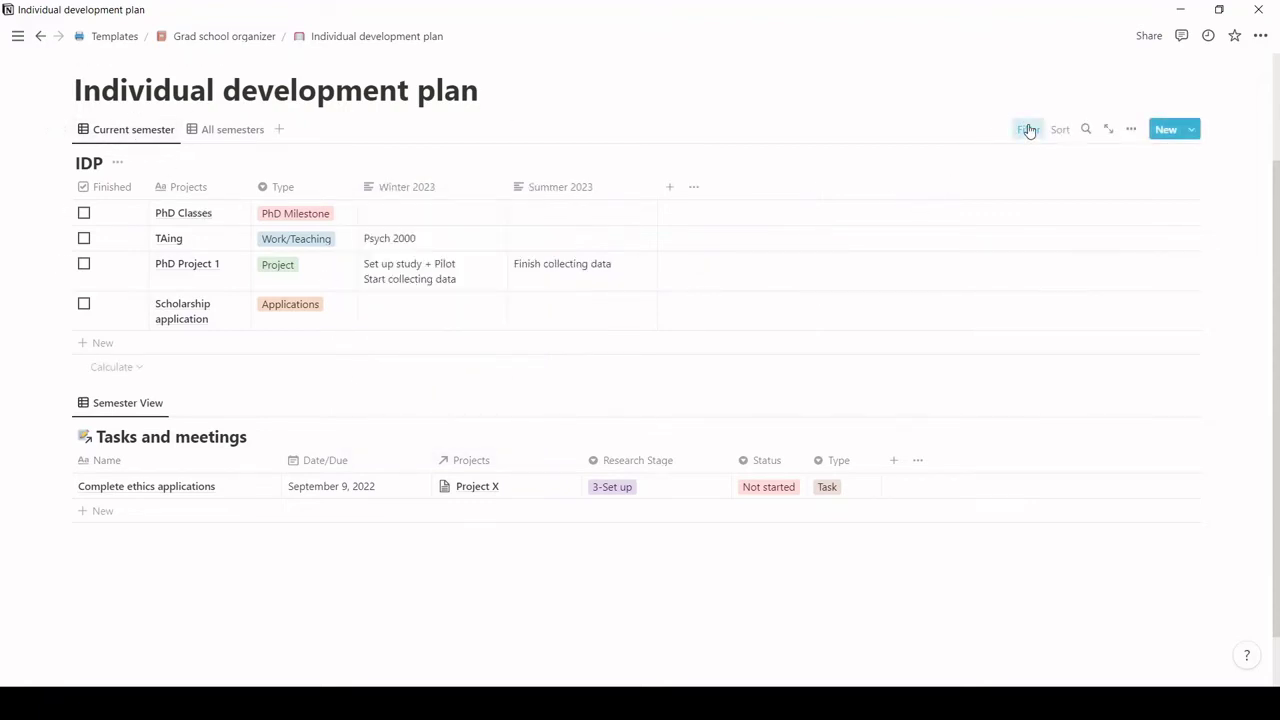
left_click(1029, 131)
left_click(200, 193)
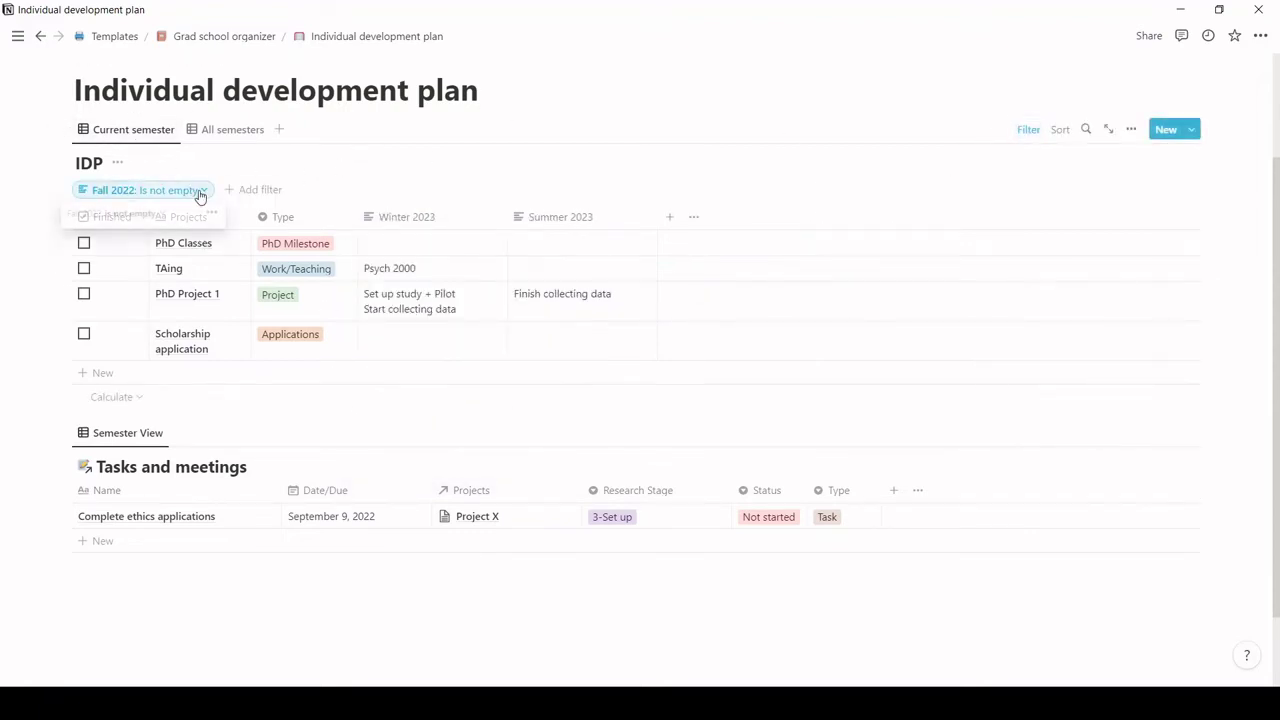
left_click(211, 213)
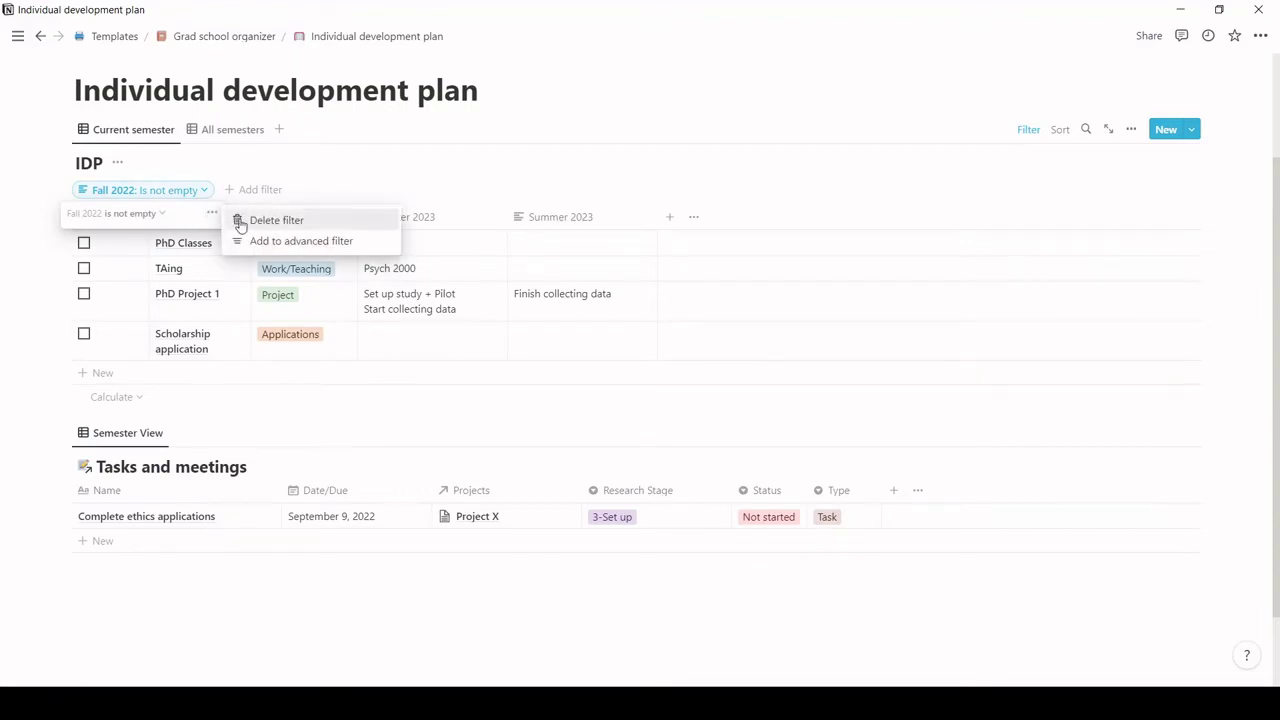
left_click(240, 222)
Filter the current-semester IDP table to rows where Winter 2023 is not empty, and save the filter for everyone.
left_click(115, 203)
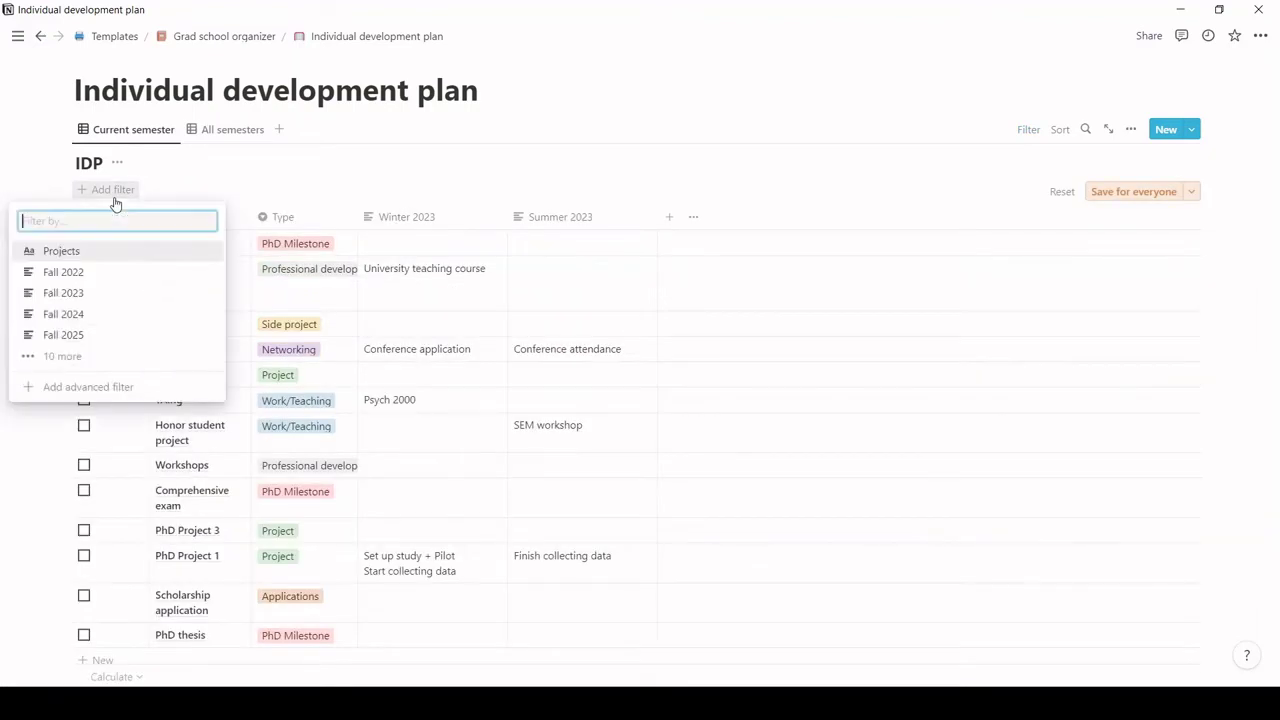
type("winter")
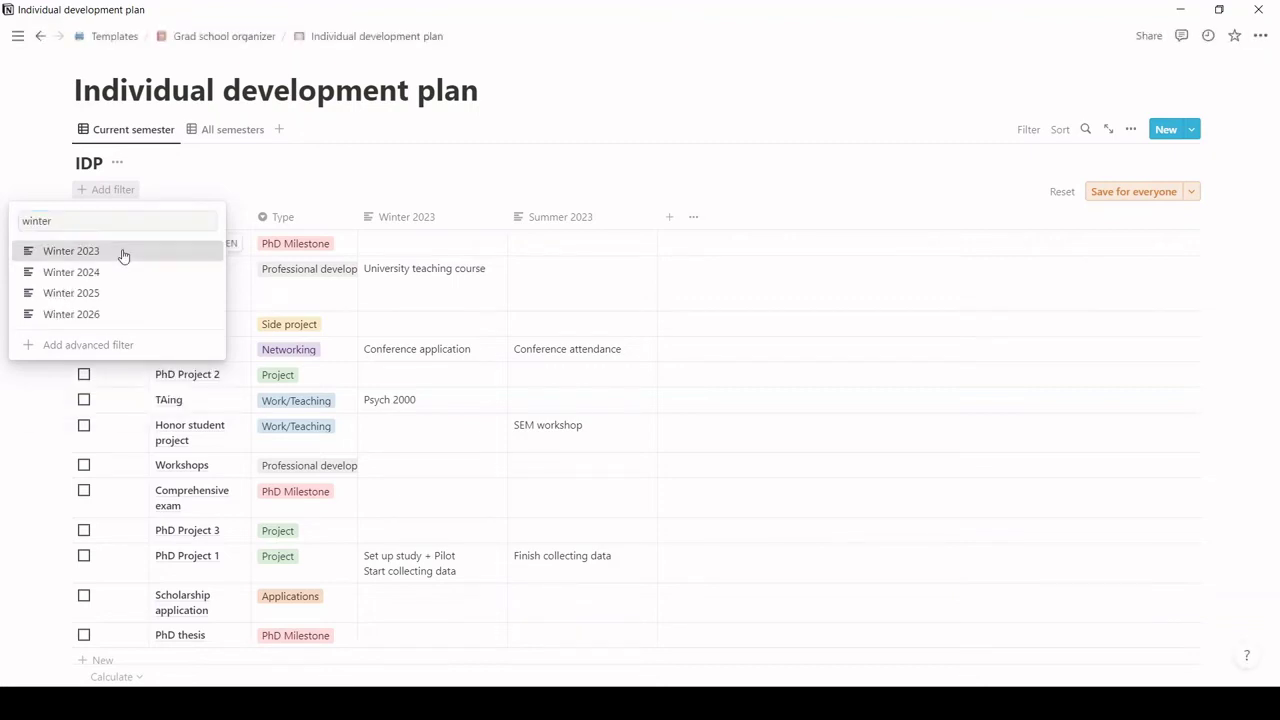
left_click(120, 250)
left_click(110, 213)
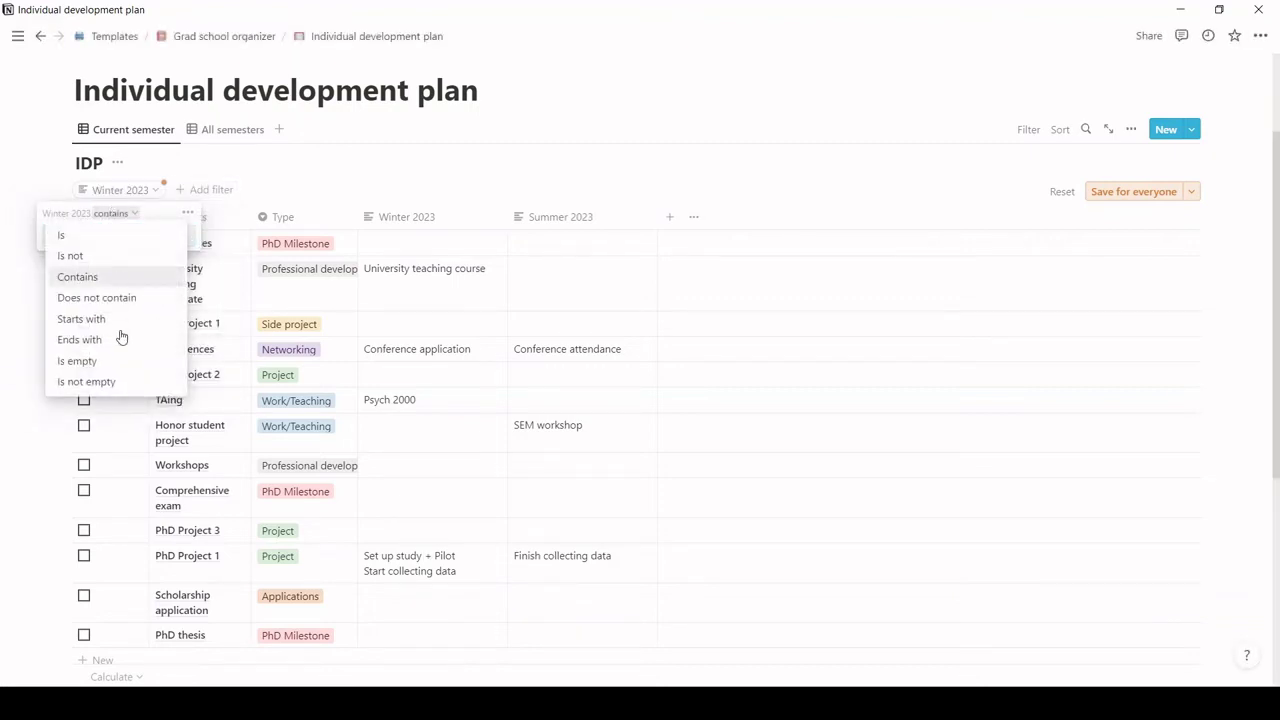
left_click(114, 384)
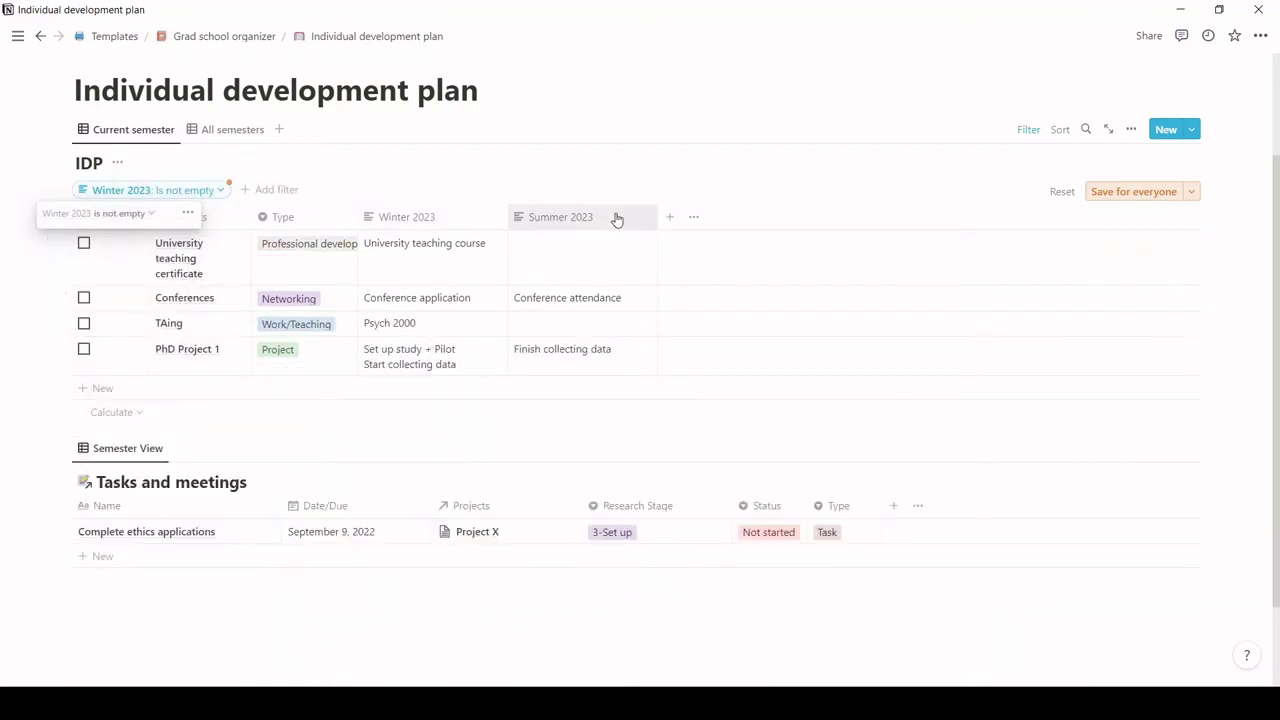
left_click(1137, 191)
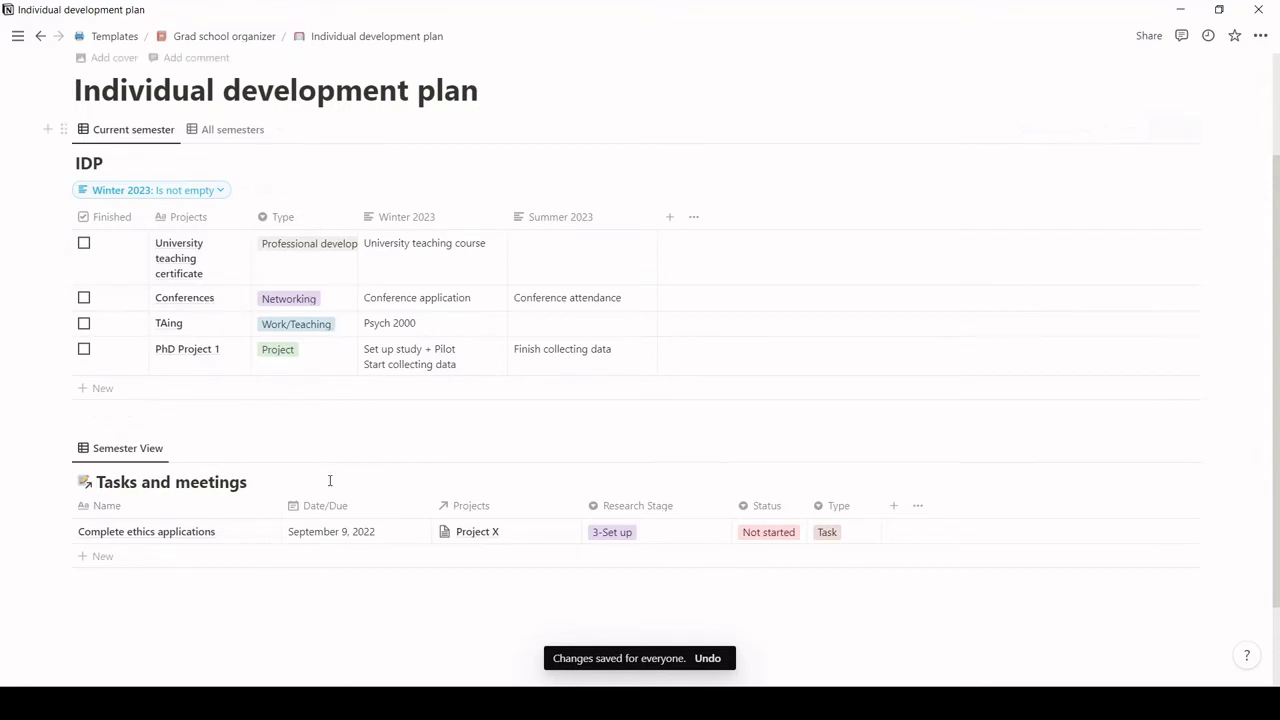
Show the filters of the Tasks and meetings Semester View and inspect the date range of its Date/Due filter.
scroll(499, 534, "down", 2)
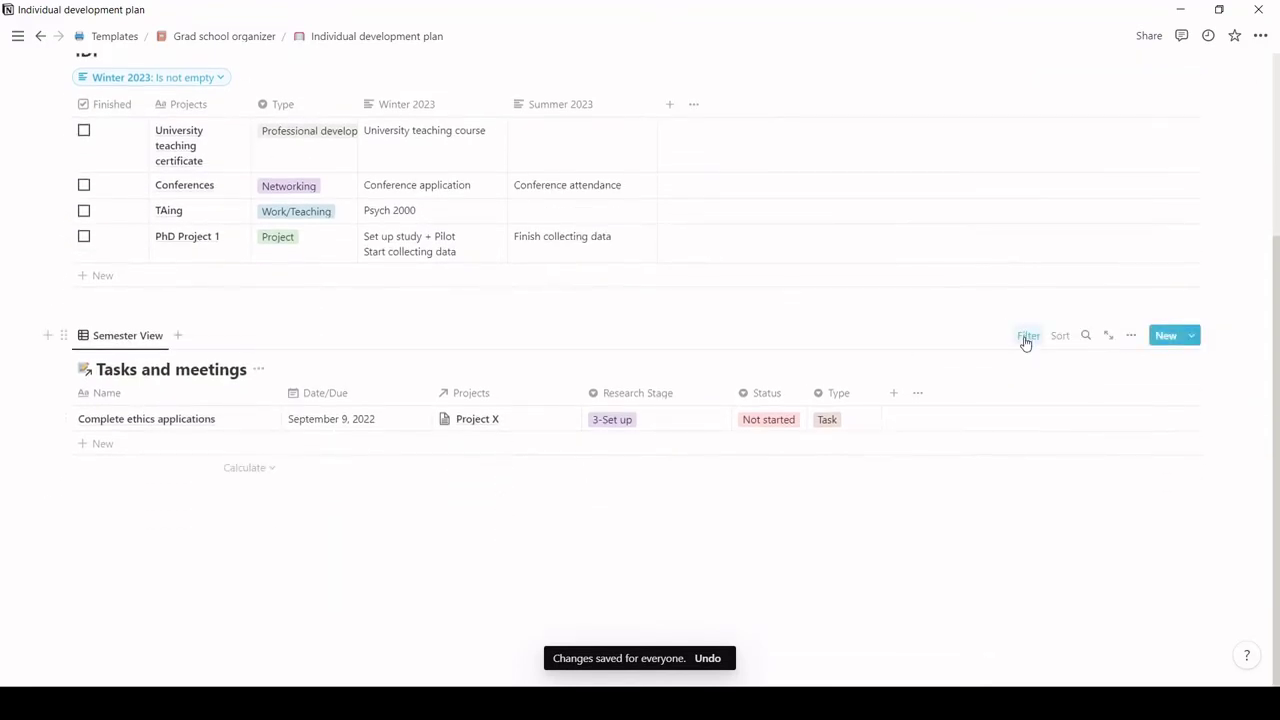
left_click(1027, 336)
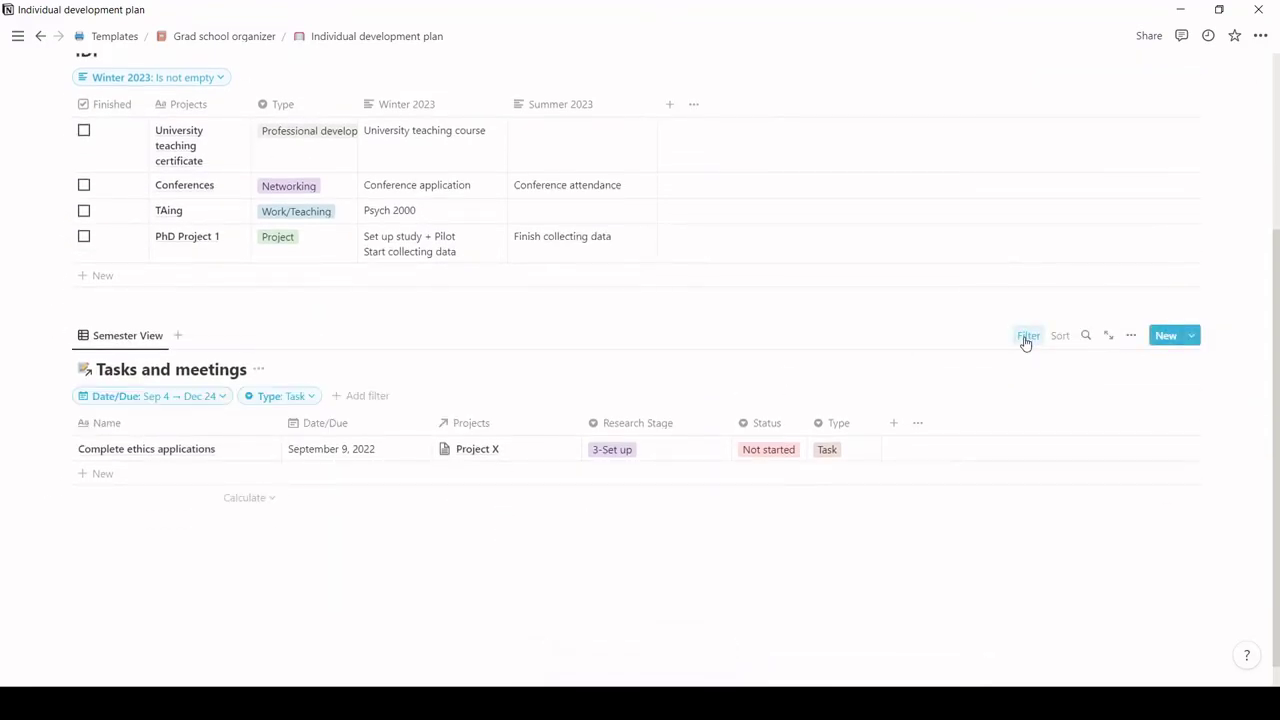
left_click(206, 397)
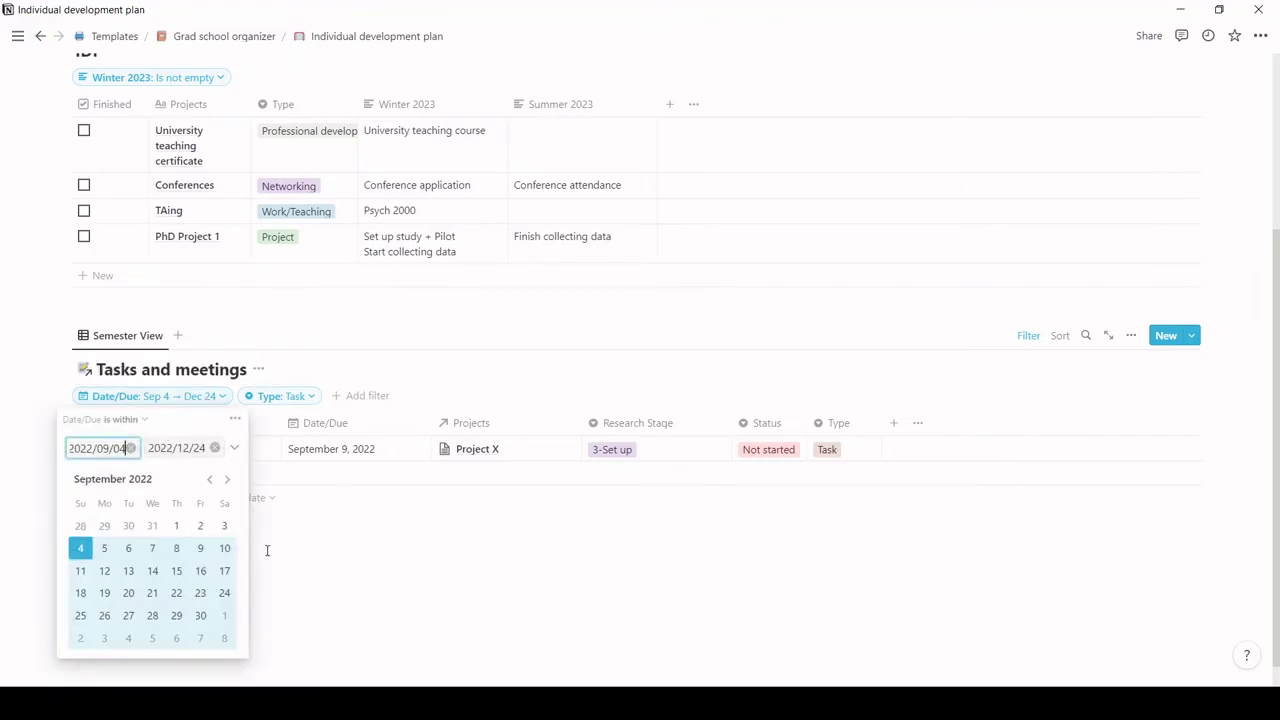
left_click(368, 521)
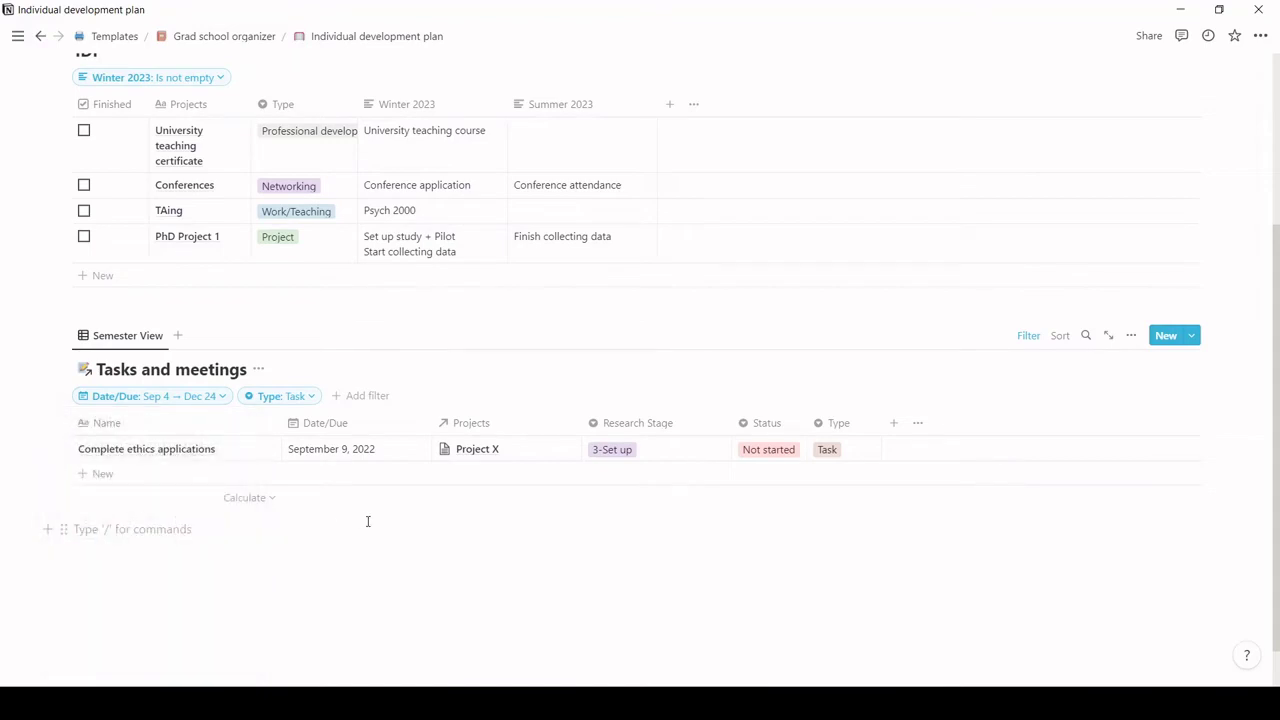
scroll(368, 521, "up", 5)
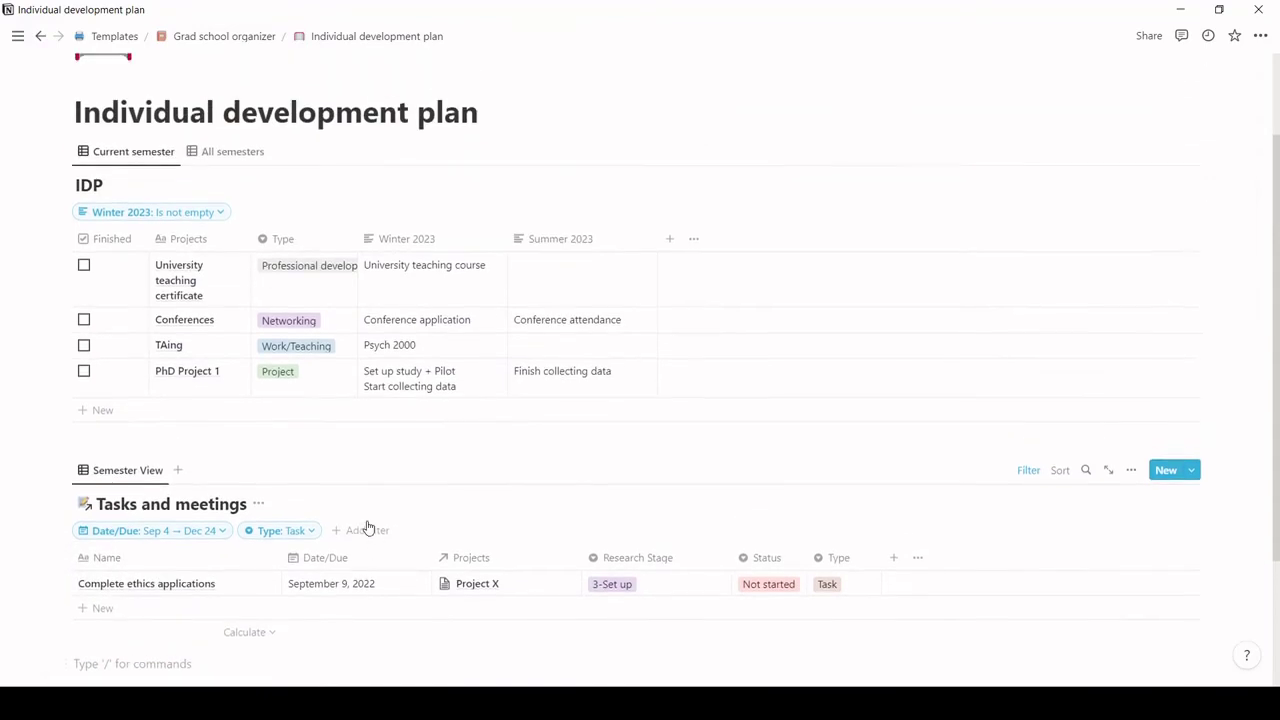
Return to the Grad school organizer home page and open the Research ideas database.
key("ctrl+[")
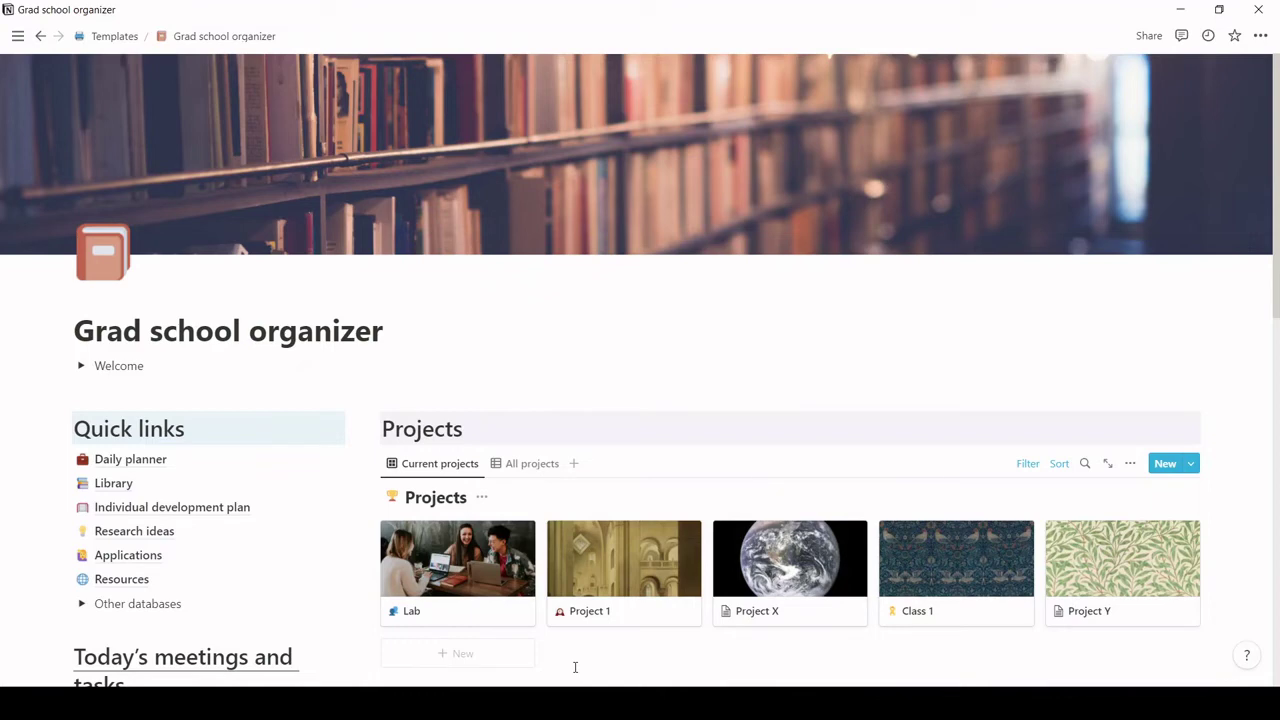
scroll(575, 667, "down", 2)
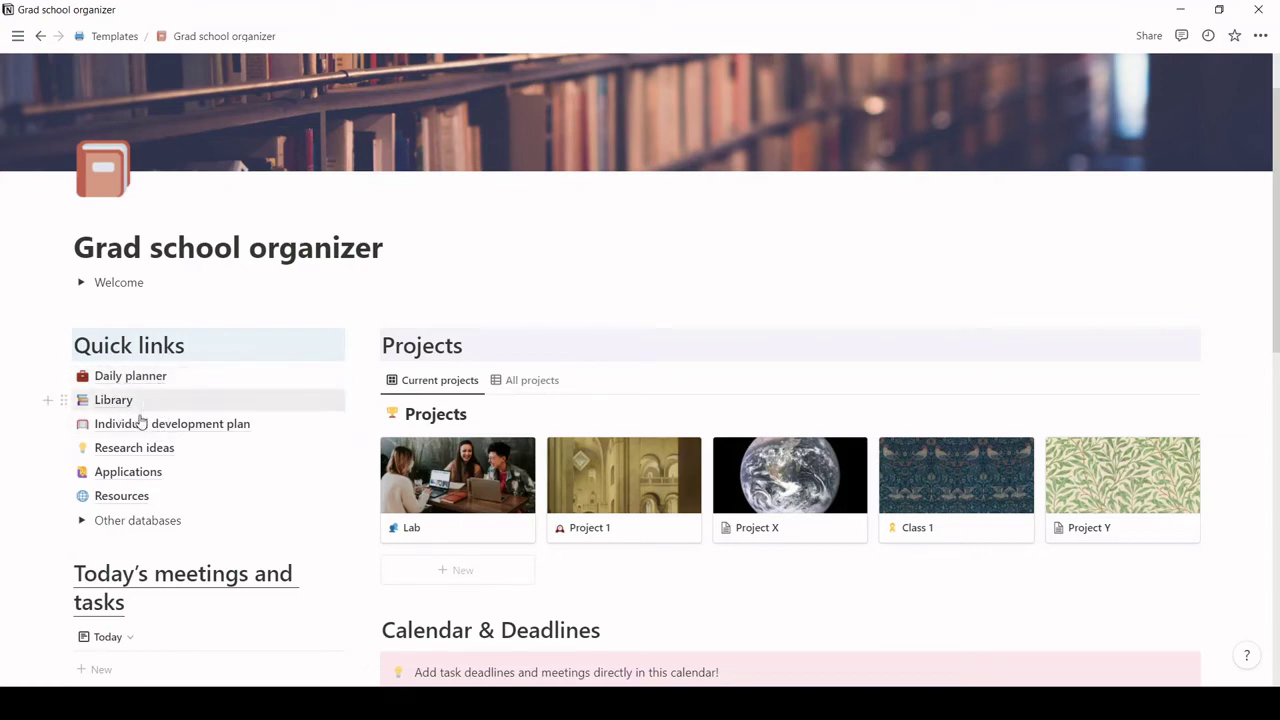
left_click(191, 459)
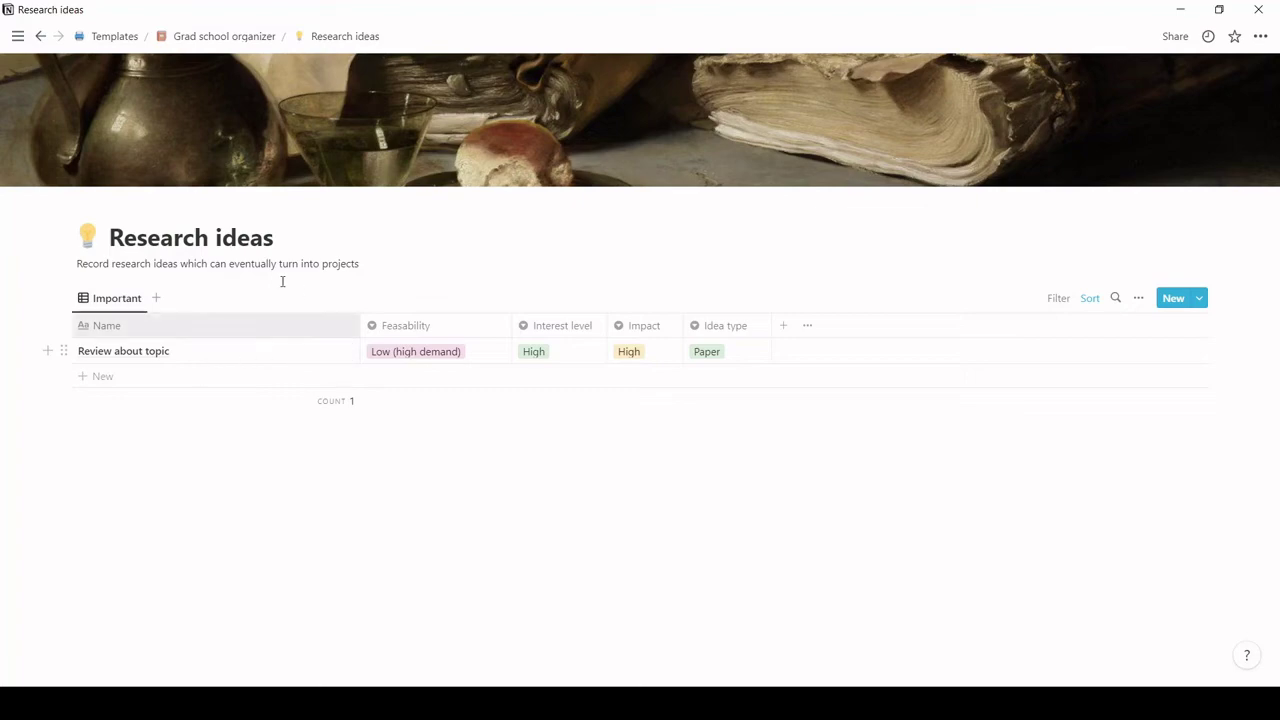
Add a blank entry to Research ideas and review its Feasability, Interest level and Idea type options without choosing any.
left_click(110, 382)
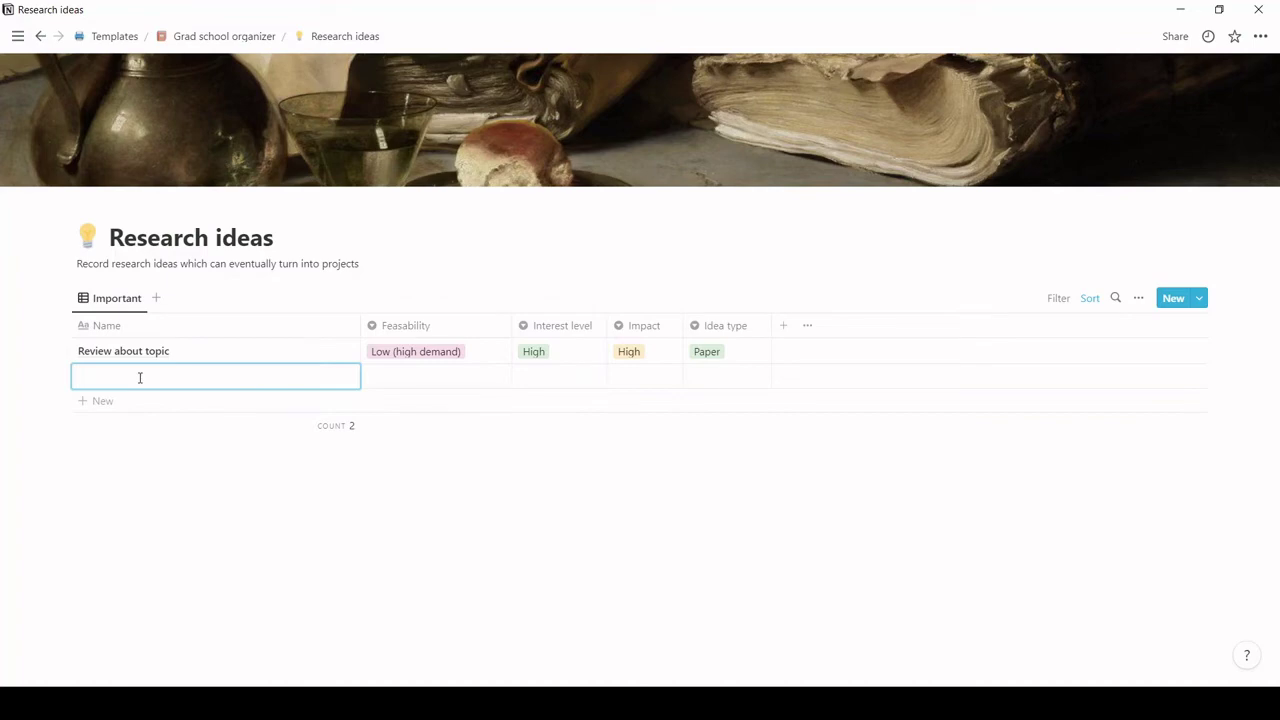
left_click(411, 380)
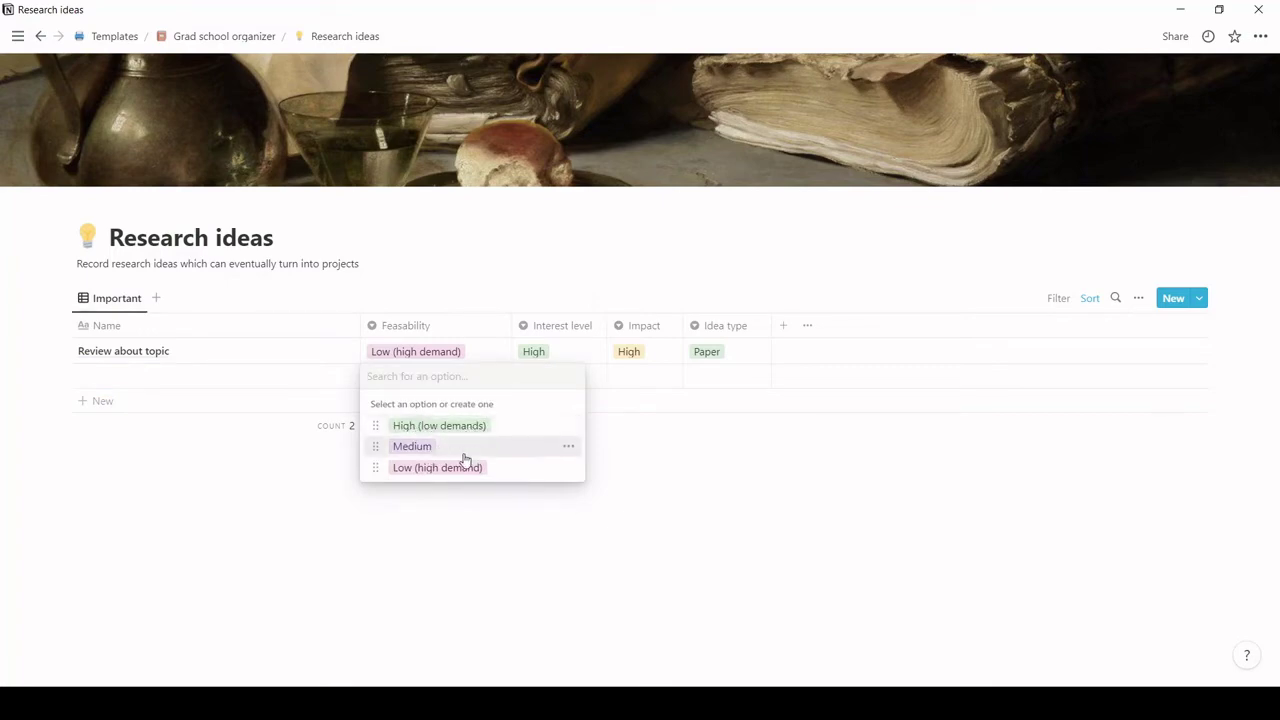
left_click(602, 387)
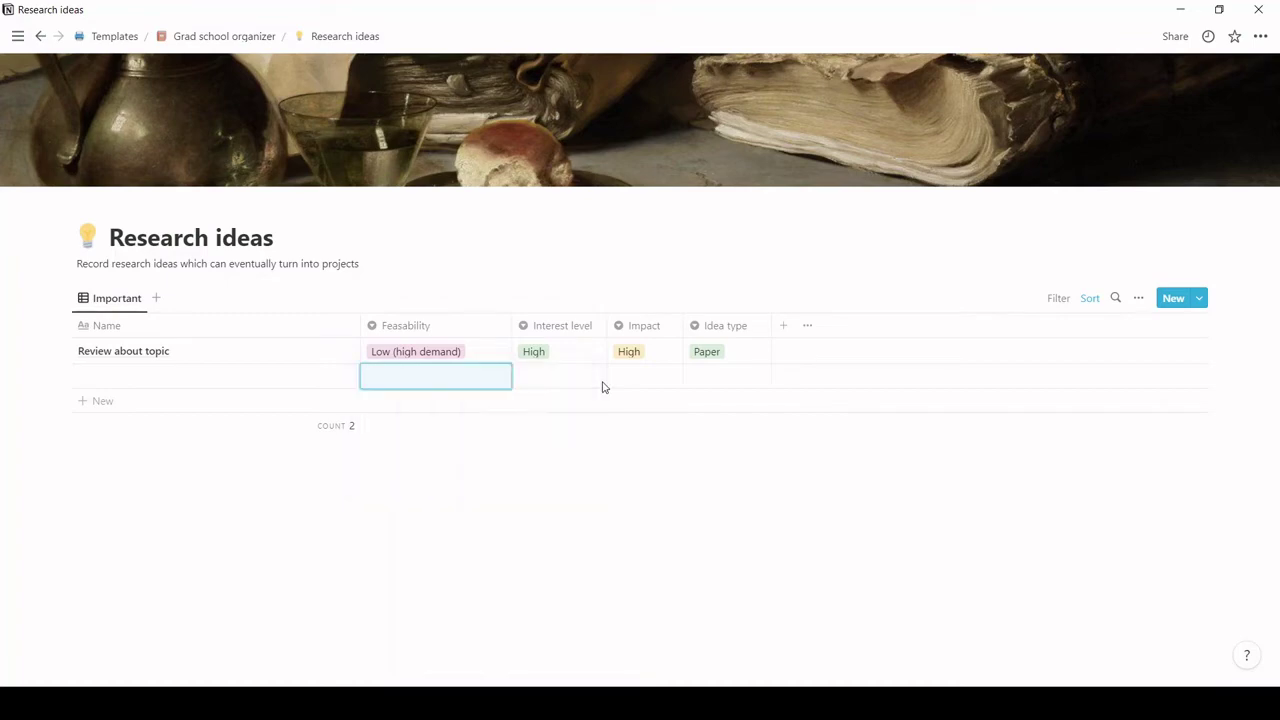
left_click(589, 377)
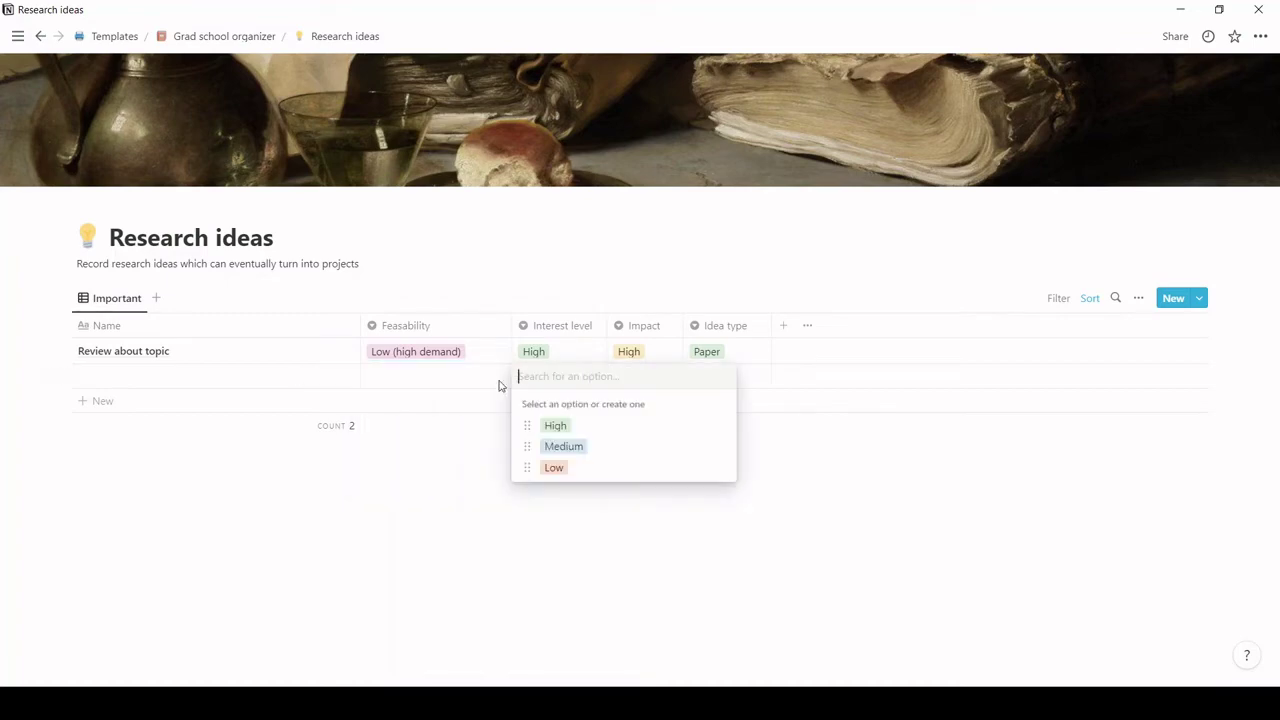
key("Escape")
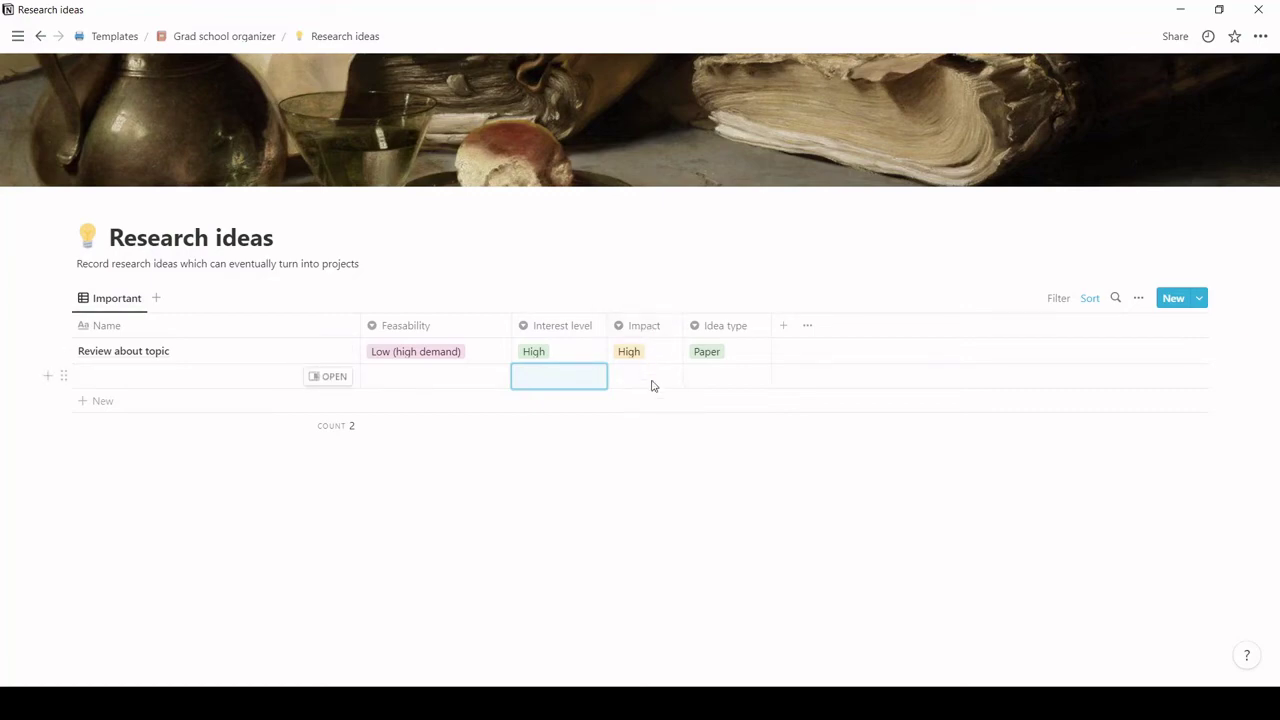
left_click(729, 378)
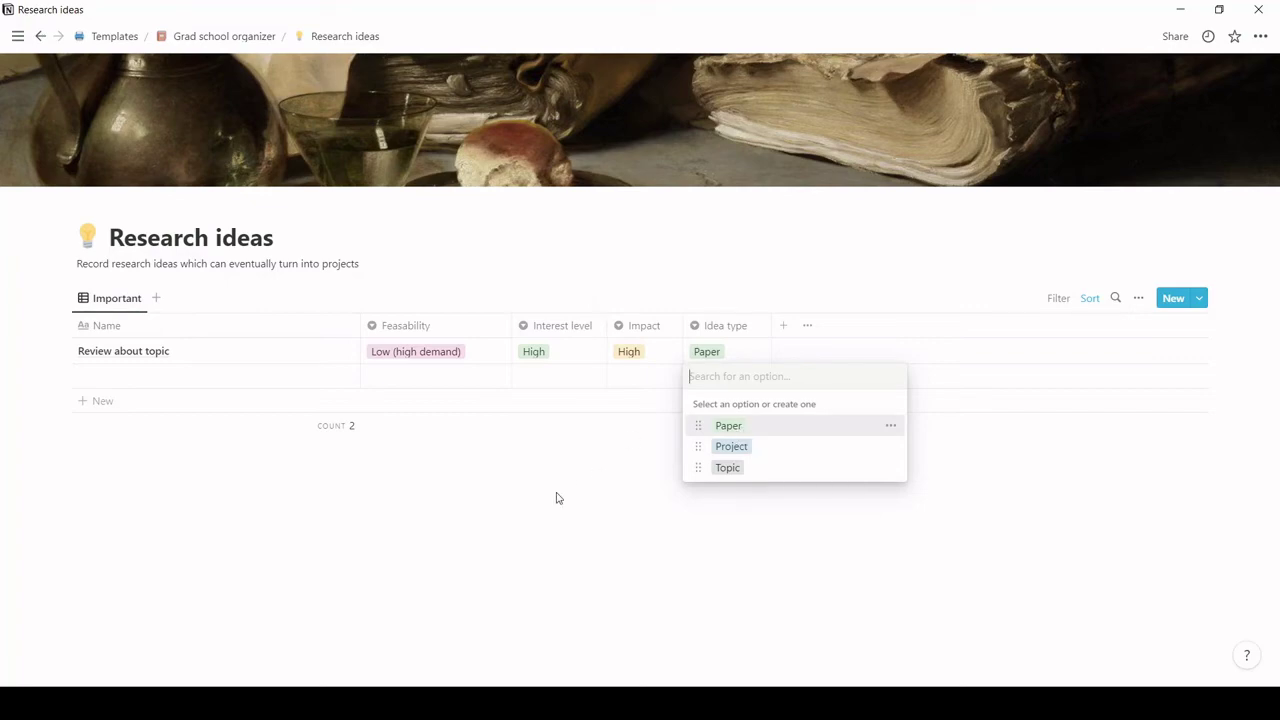
key("Escape")
Open the Applications database from the Grad school organizer home page and switch it to the Table view.
left_click(234, 37)
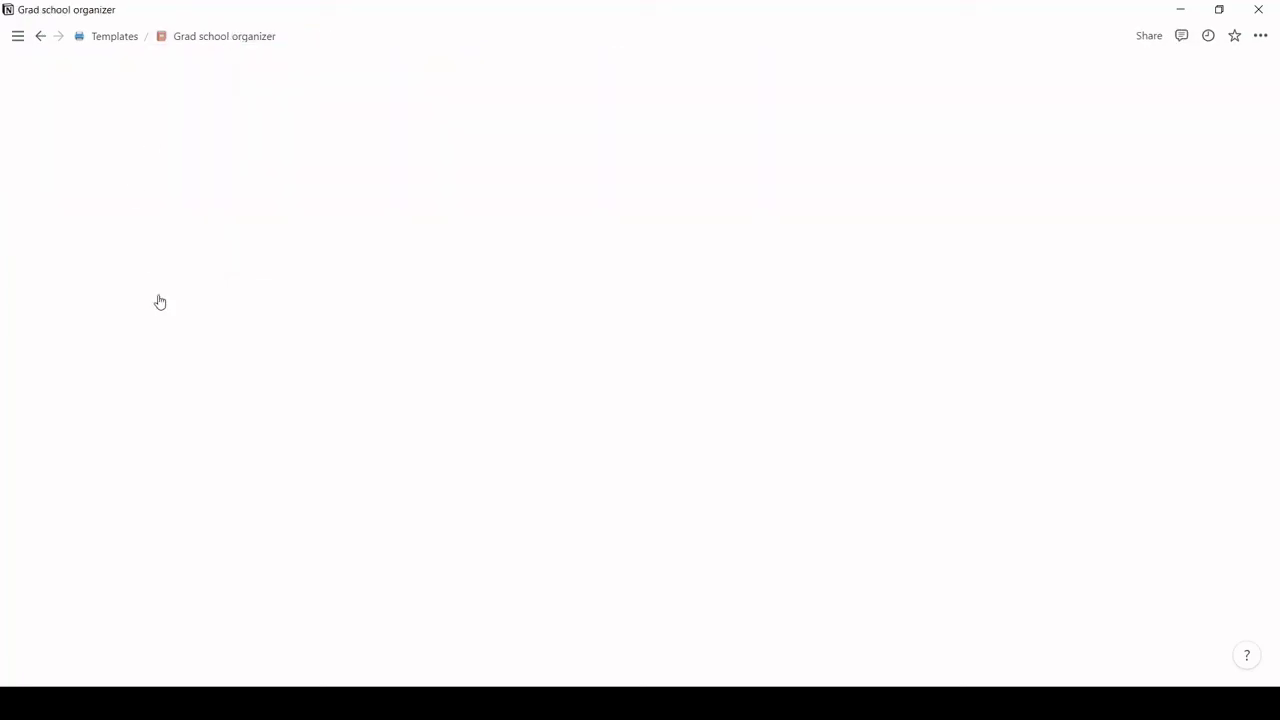
scroll(172, 418, "down", 1)
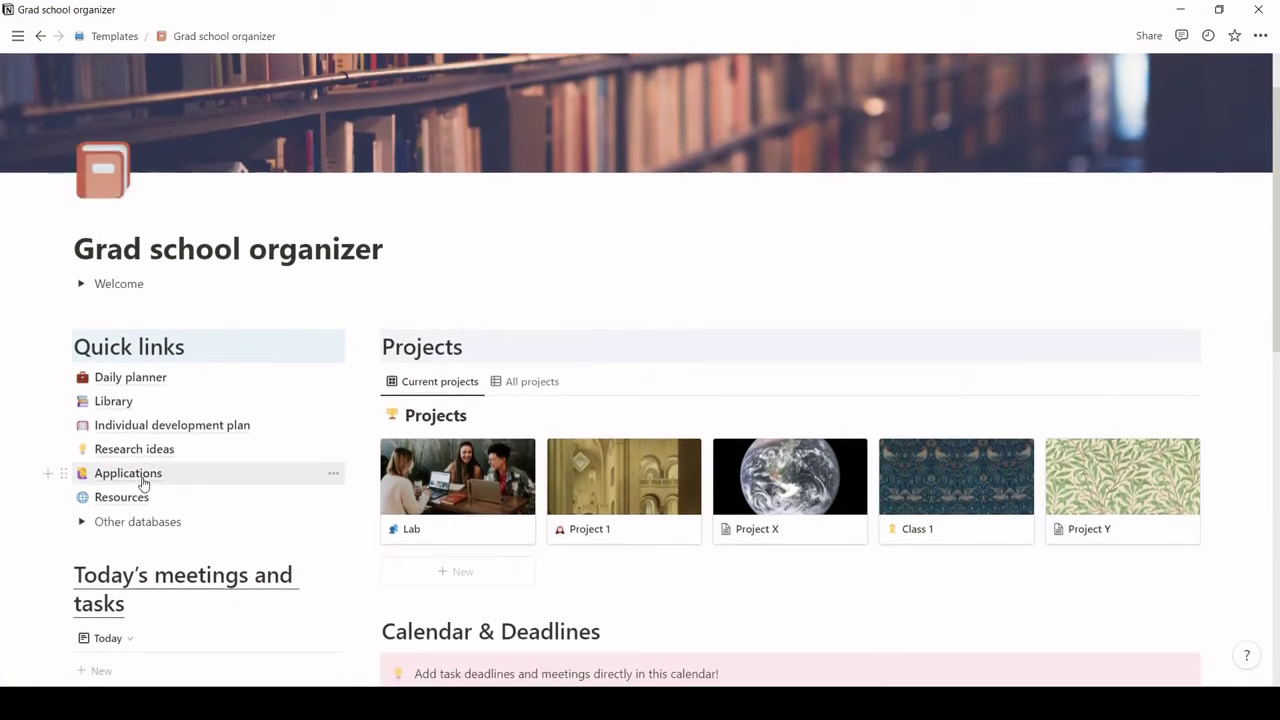
left_click(142, 481)
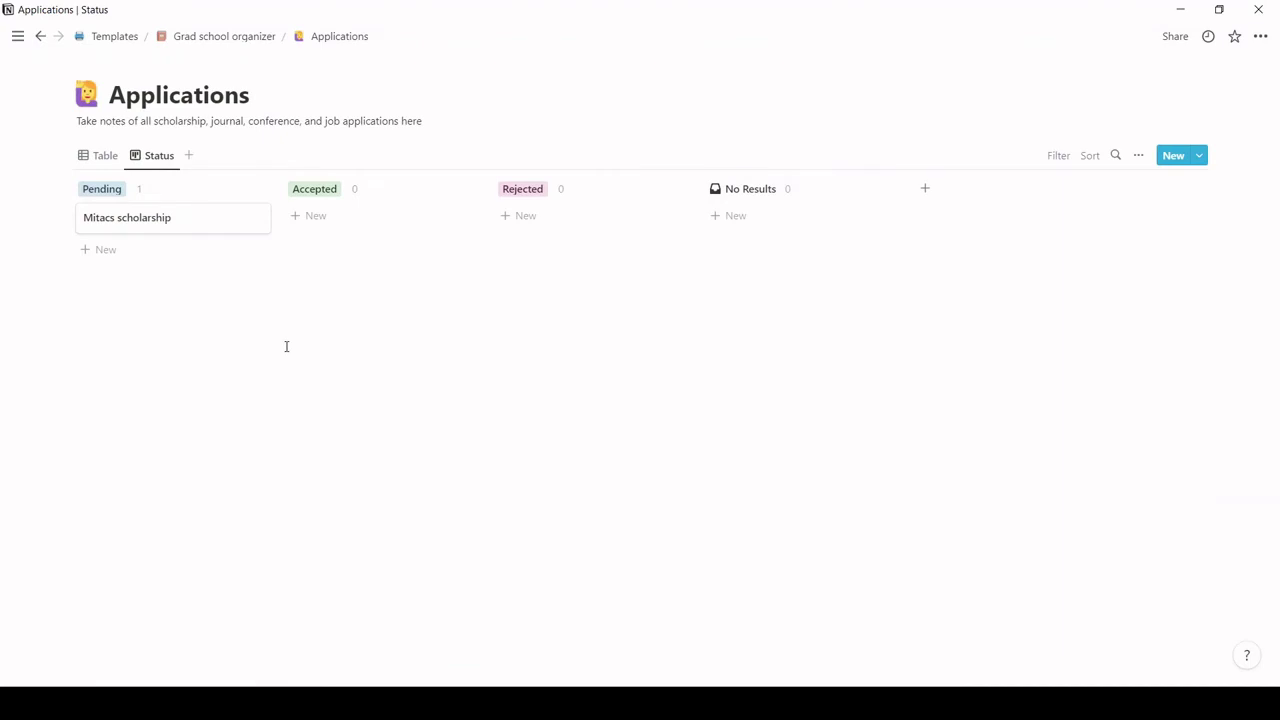
left_click(95, 156)
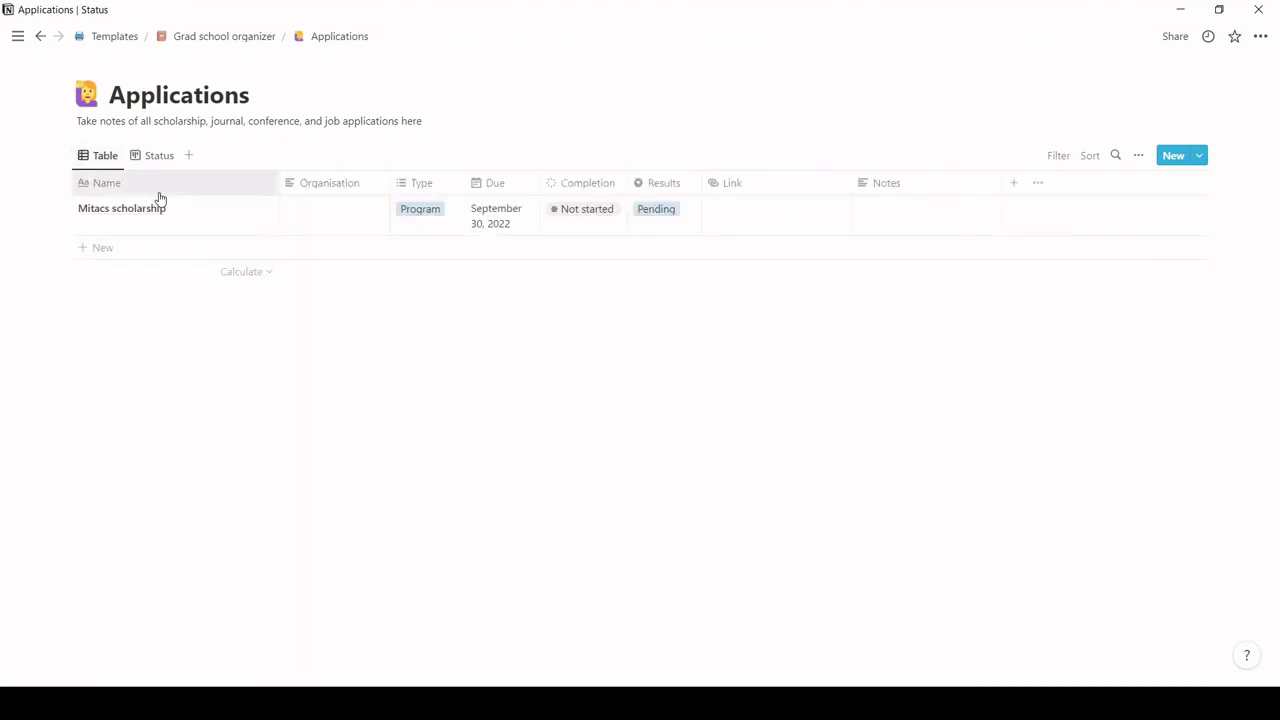
Rename the "Mitacs scholarship" application to "Mitacs internship" and set its organisation to "Mitacs".
mouse_move(227, 222)
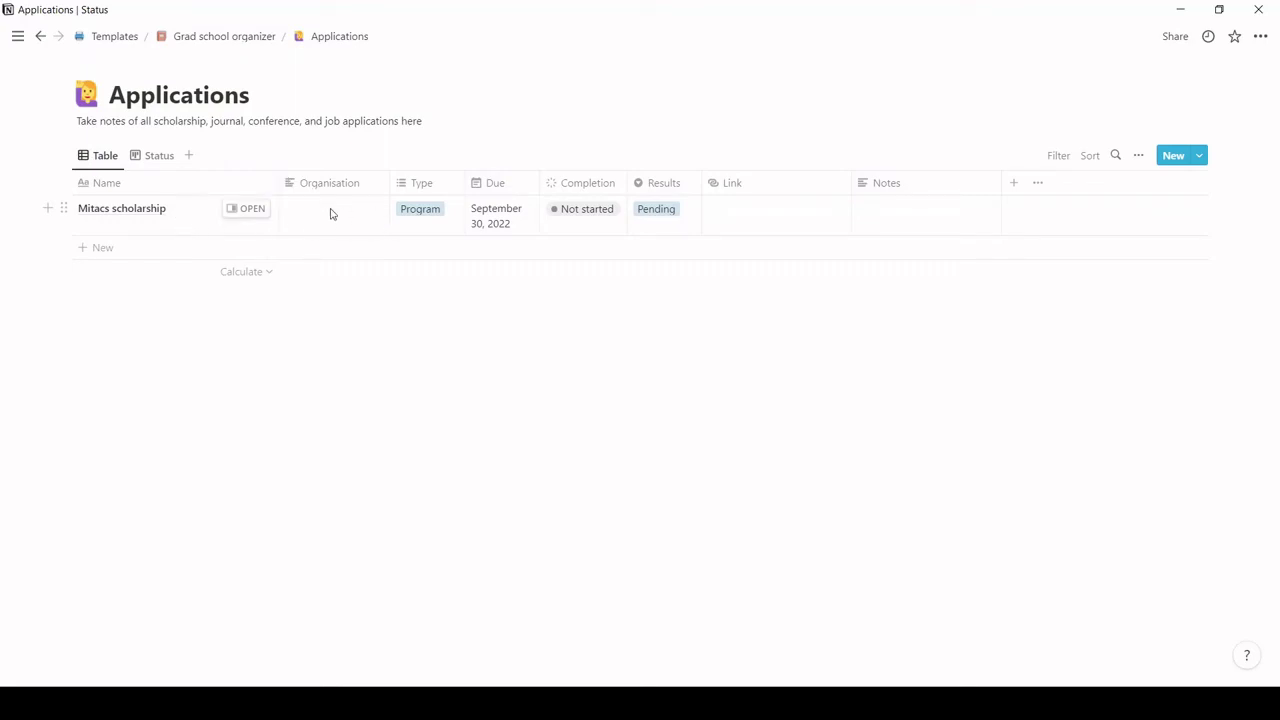
left_click(207, 216)
left_click_drag(207, 213, 115, 209)
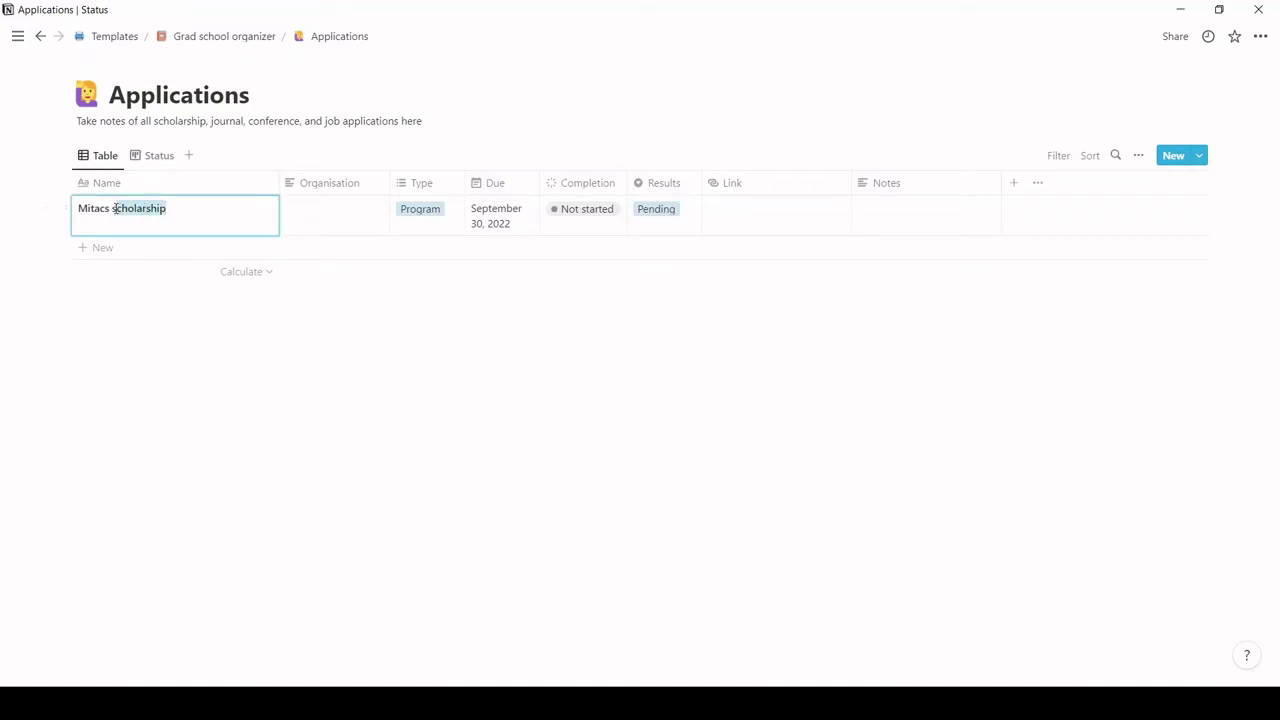
type("Int")
key("Escape")
left_click(360, 213)
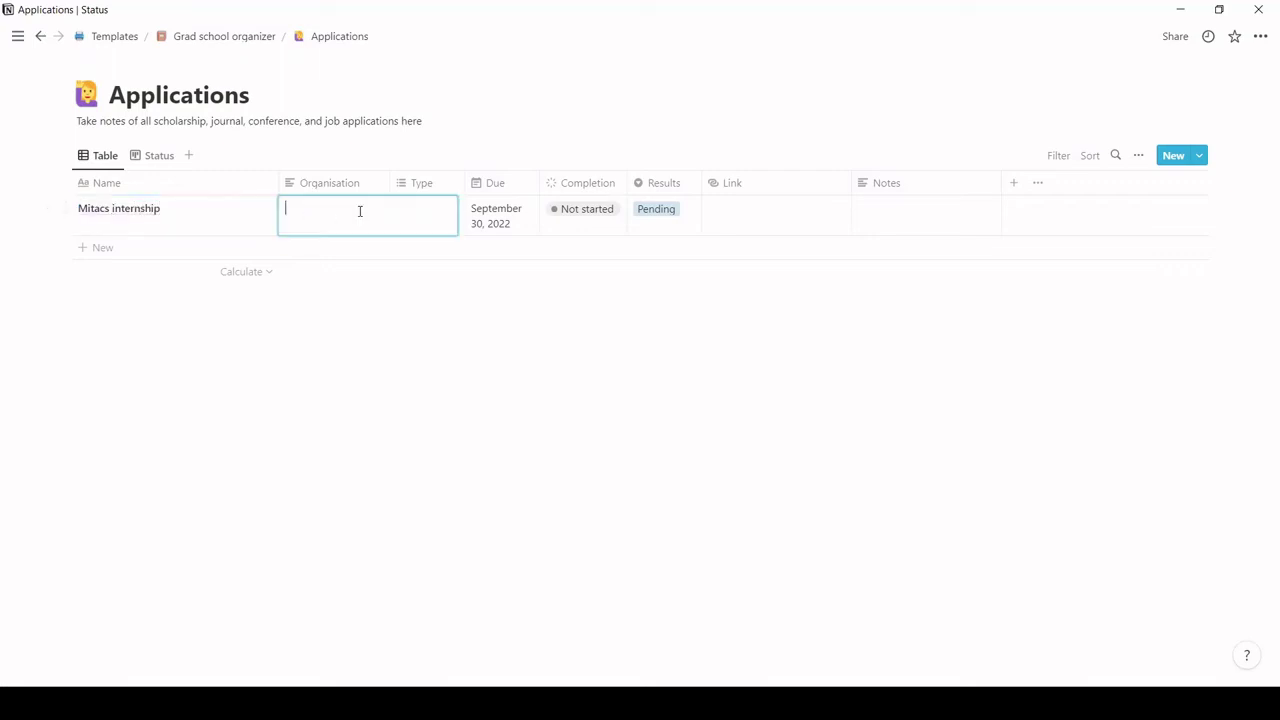
type("Mitacs")
key("Escape")
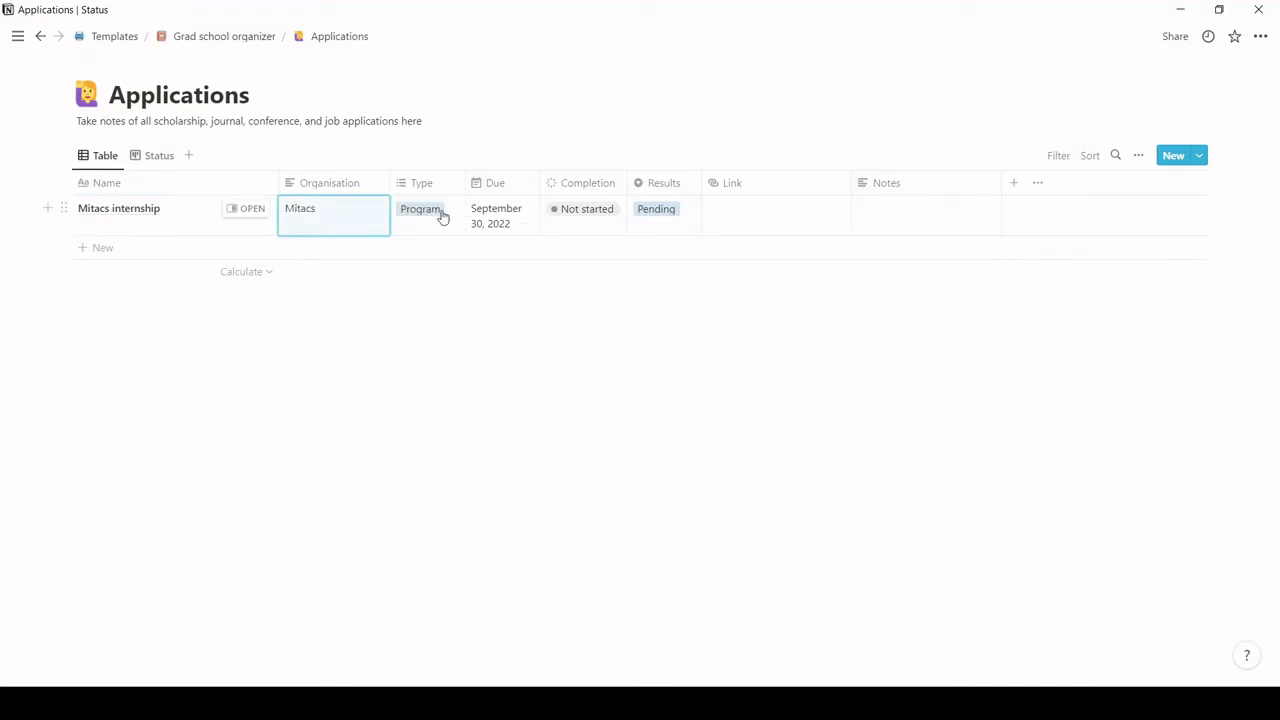
Review the available Type and Completion options for the Mitacs internship application without changing them.
left_click(442, 217)
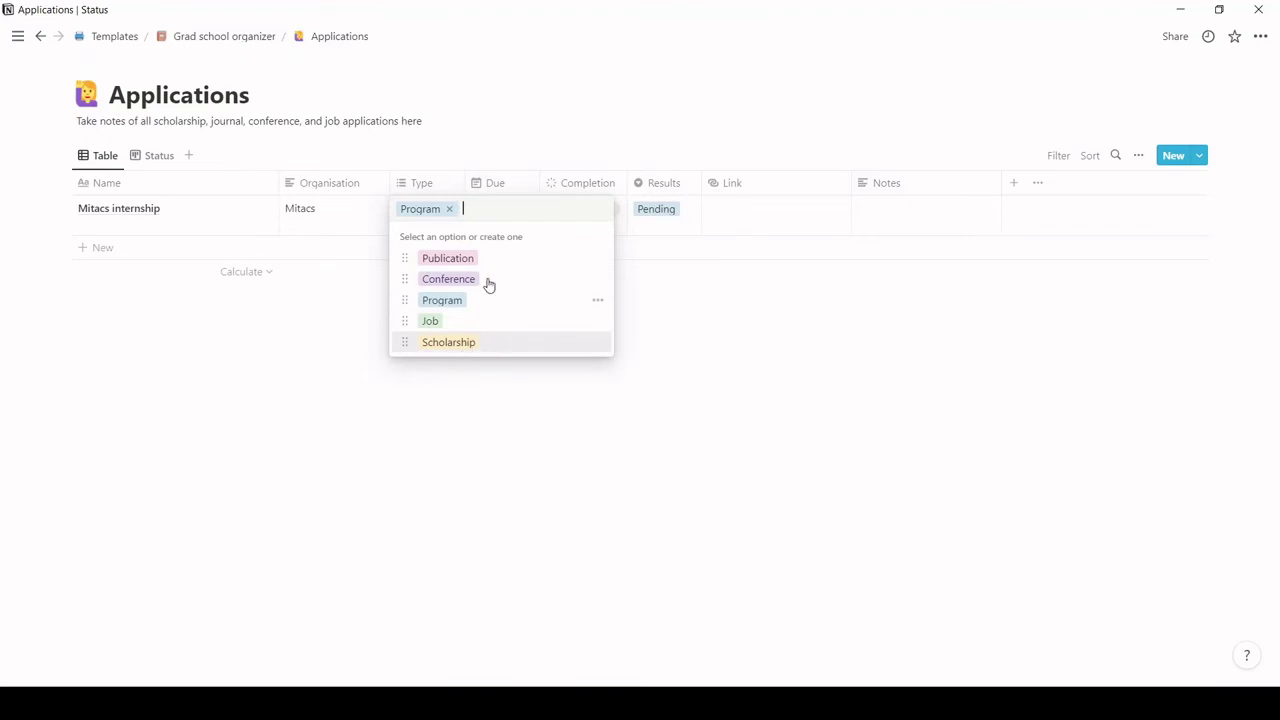
key("Escape")
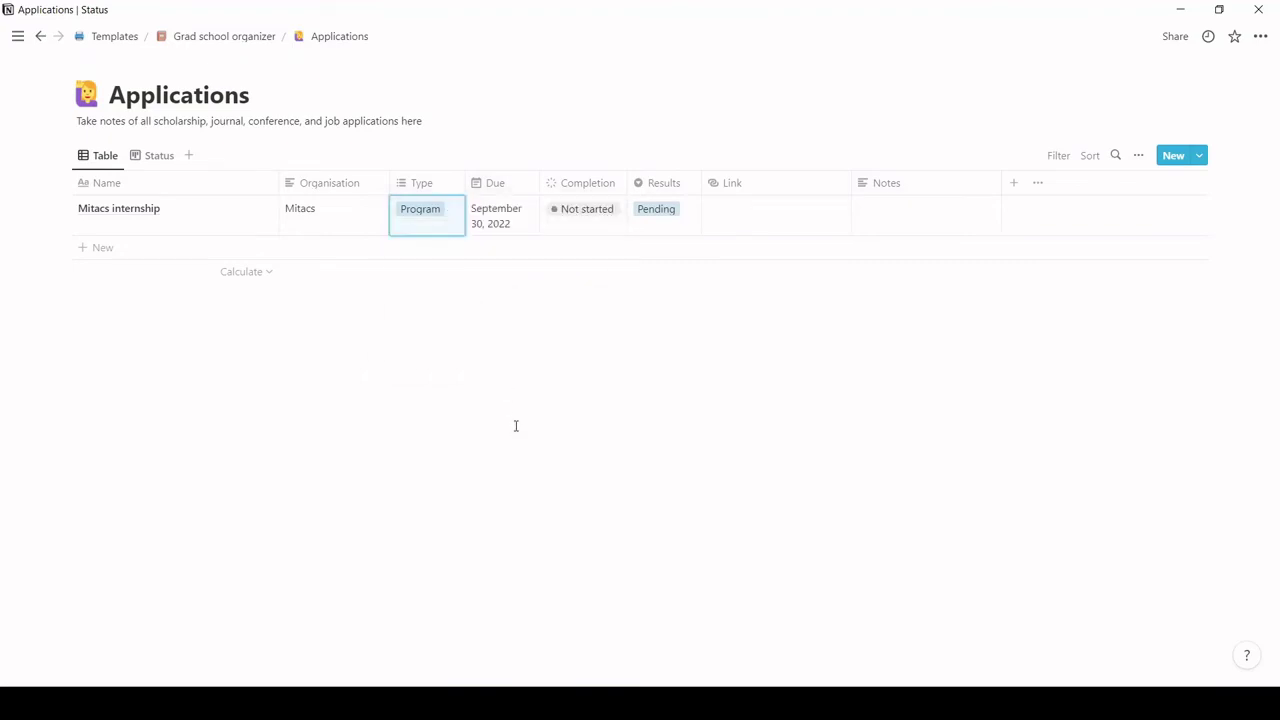
left_click(594, 221)
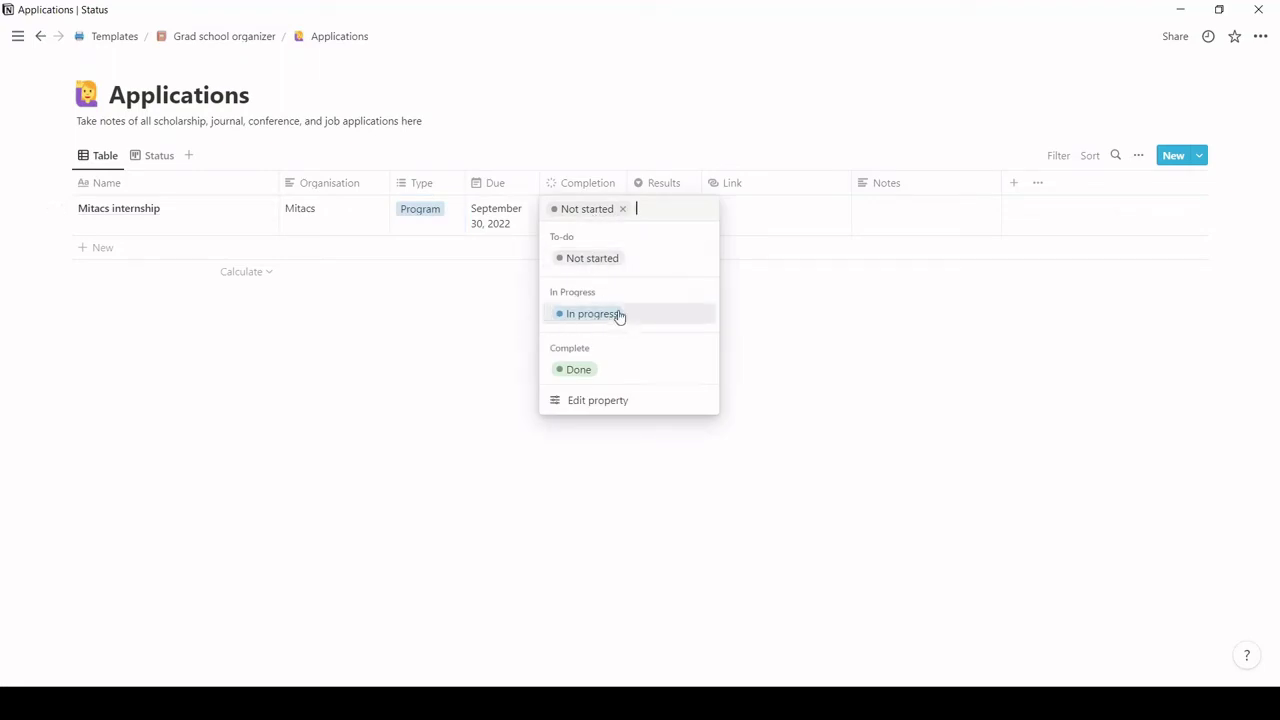
key("Escape")
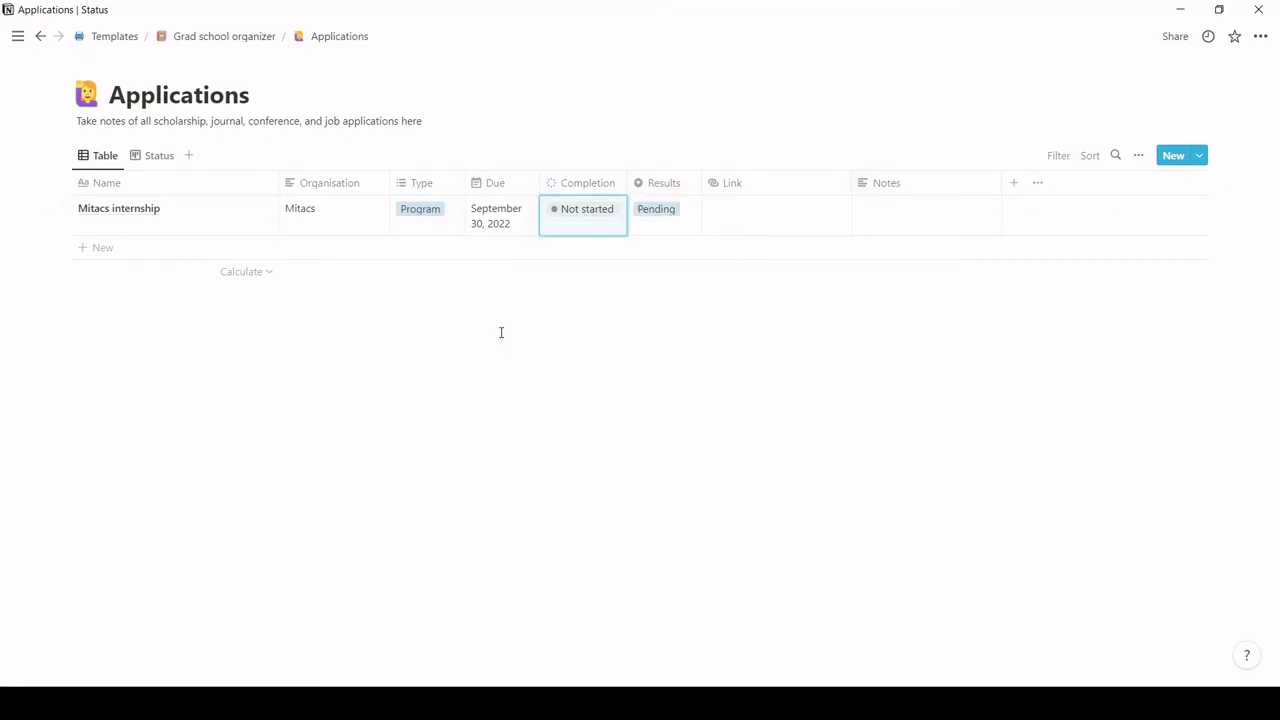
Review the Mitacs internship's Results options and try moving its card to Rejected and back to Pending in the Status view.
left_click(668, 210)
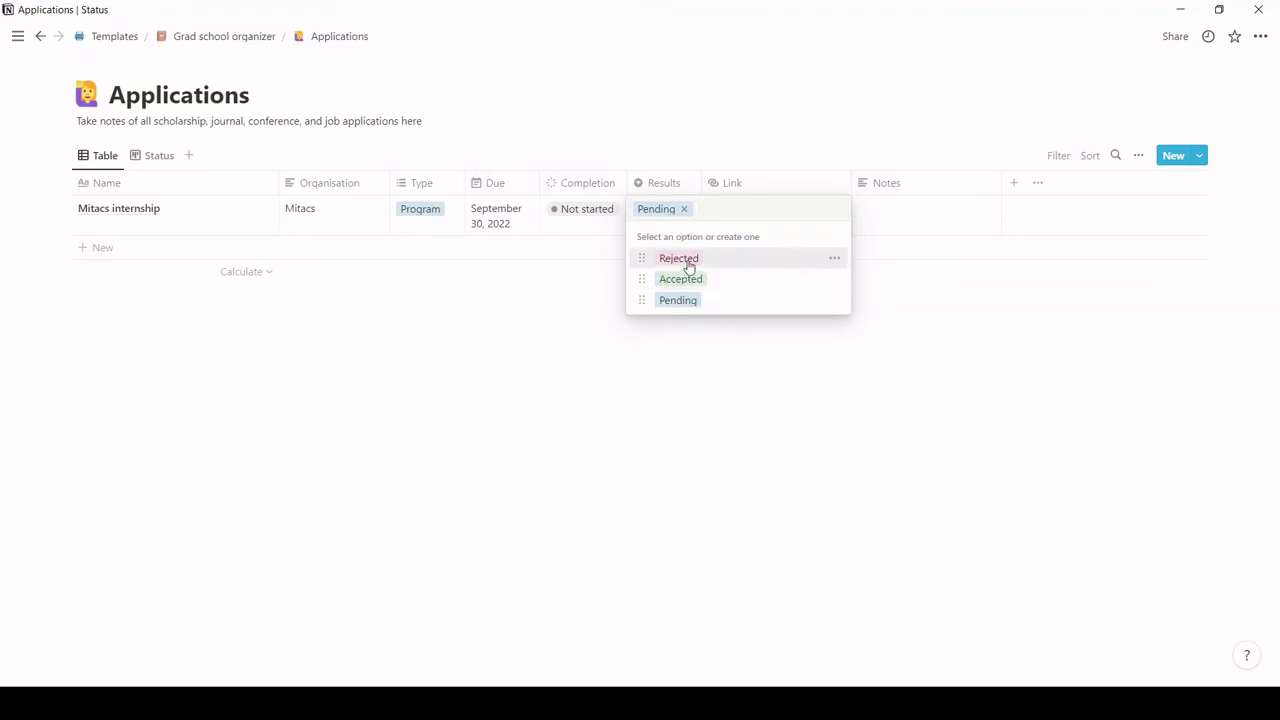
left_click(734, 366)
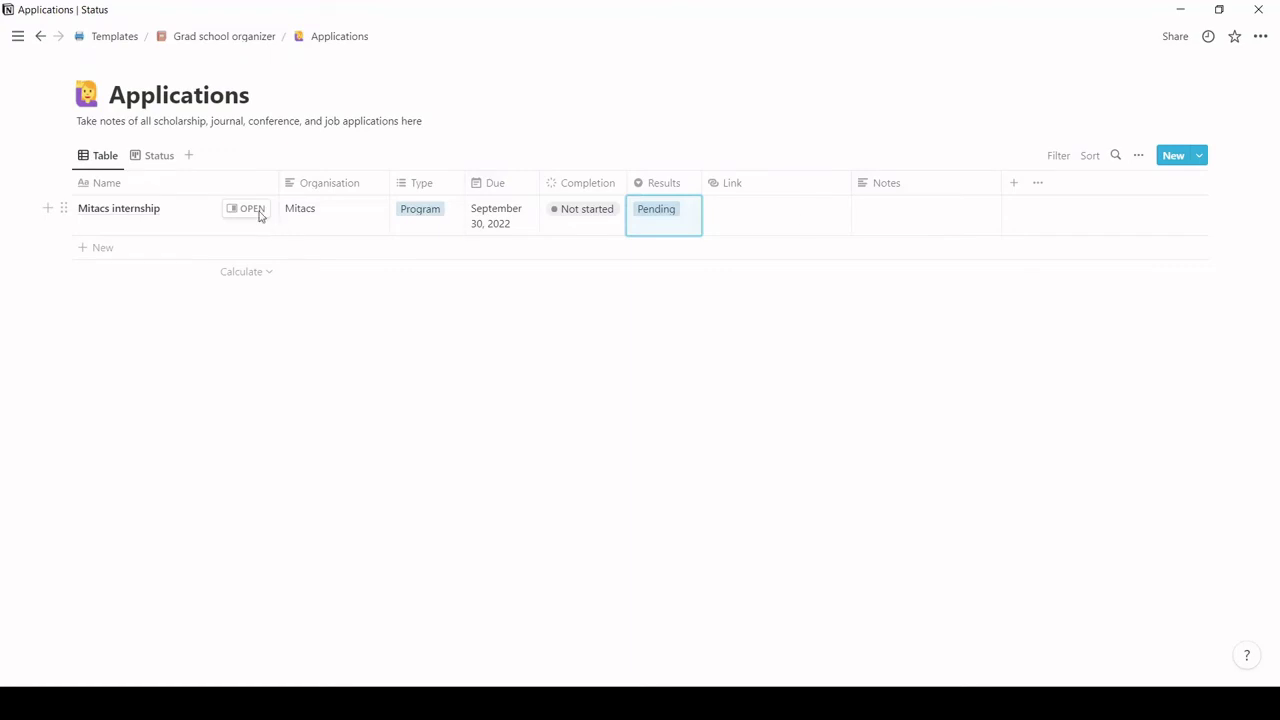
left_click(155, 157)
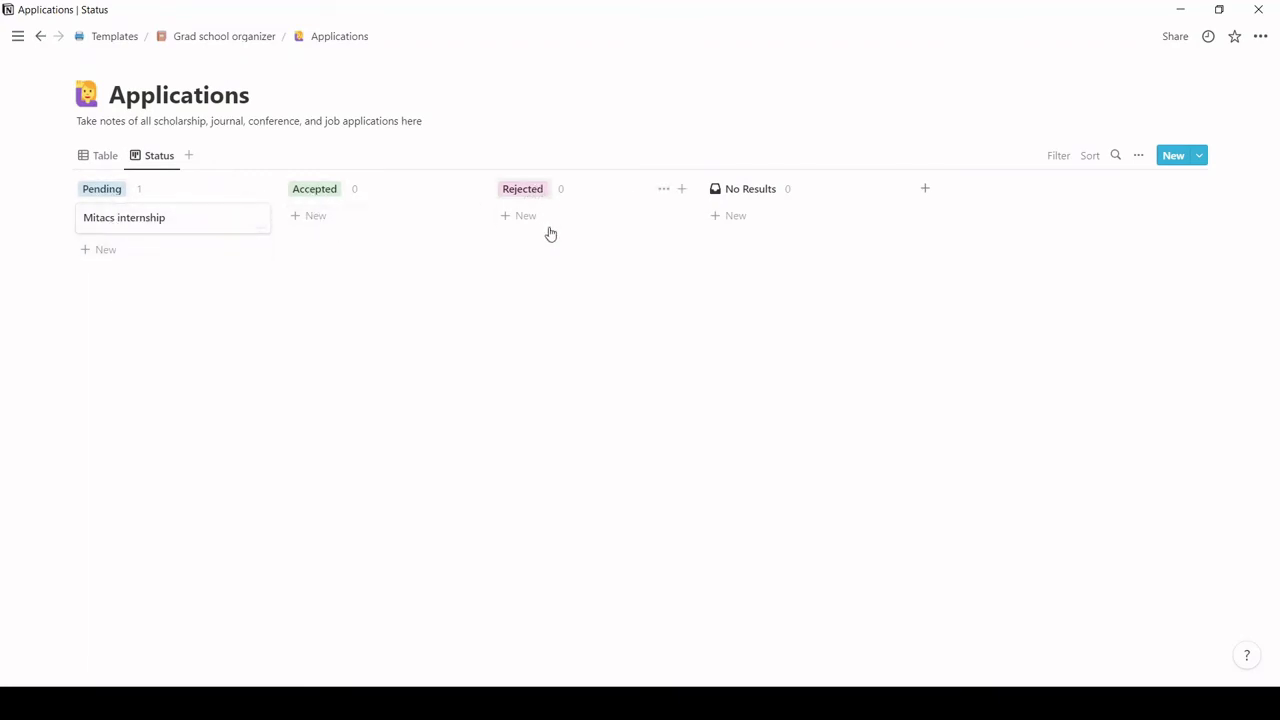
mouse_move(203, 231)
left_mouse_down()
mouse_move(532, 226)
mouse_move(195, 228)
left_mouse_up()
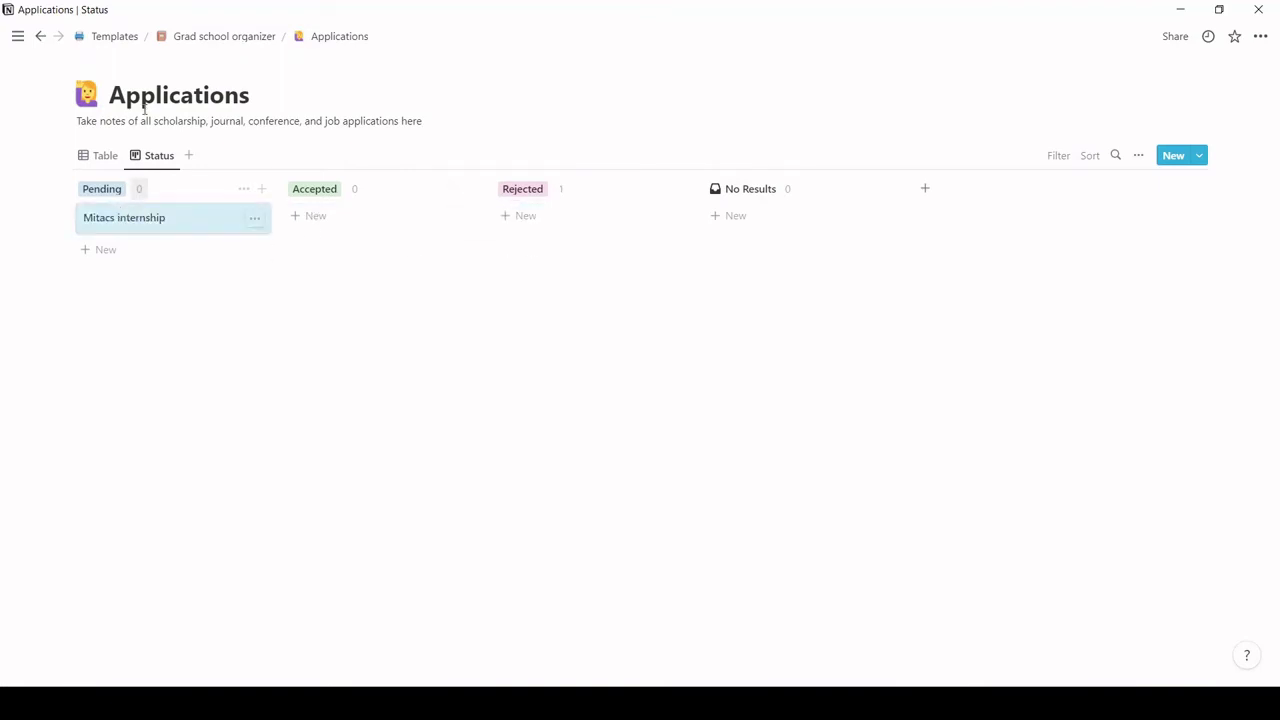
Open the Resources page from the Grad school organizer home page, look it over and return to the home page.
left_click(237, 38)
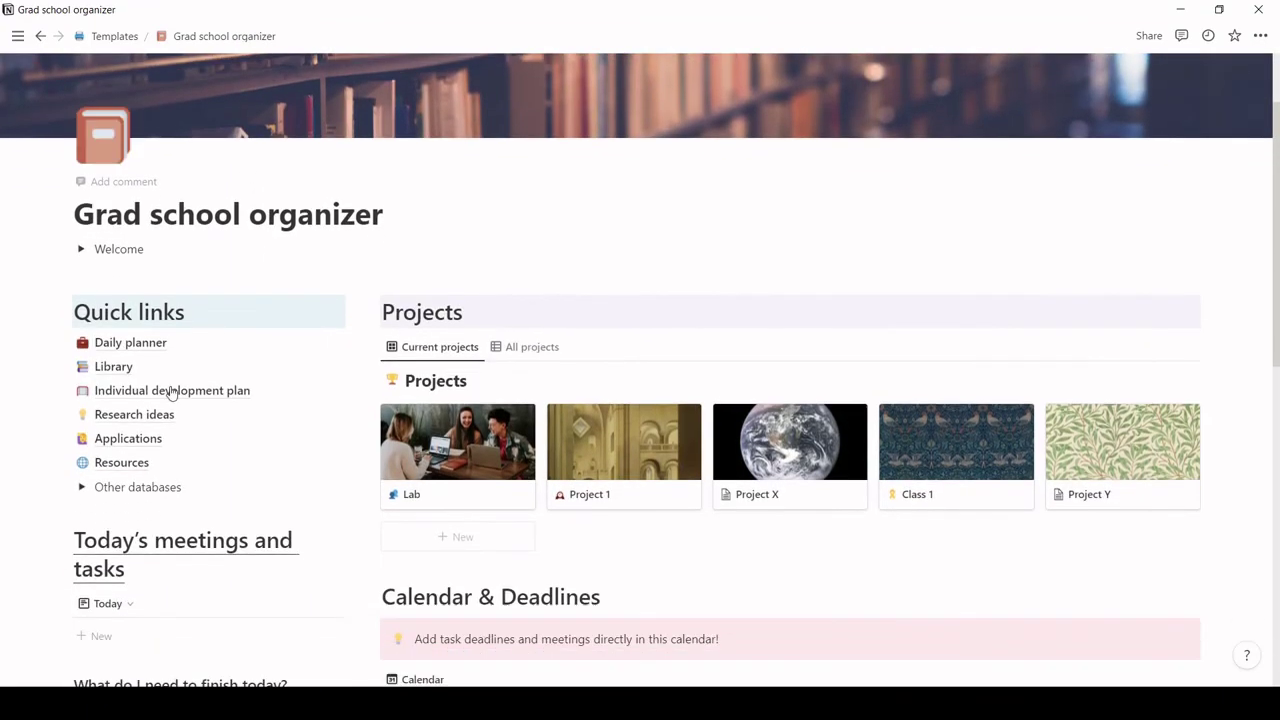
left_click(131, 461)
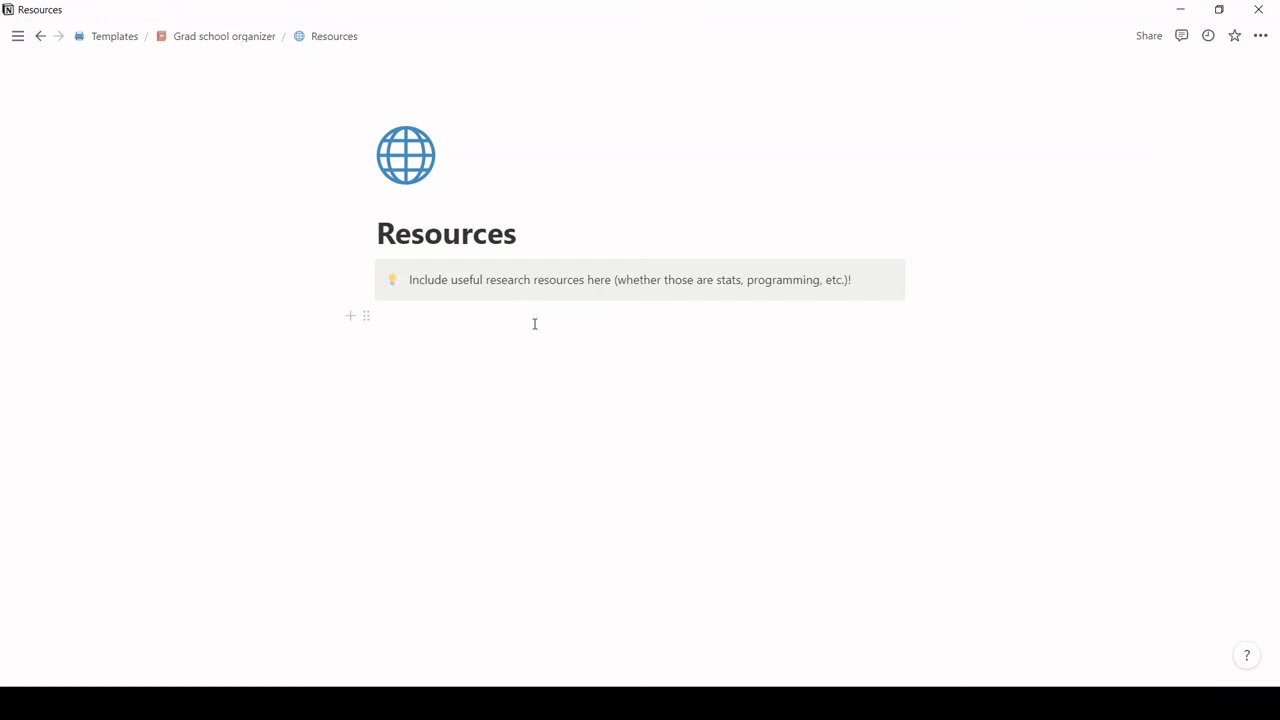
left_click(229, 36)
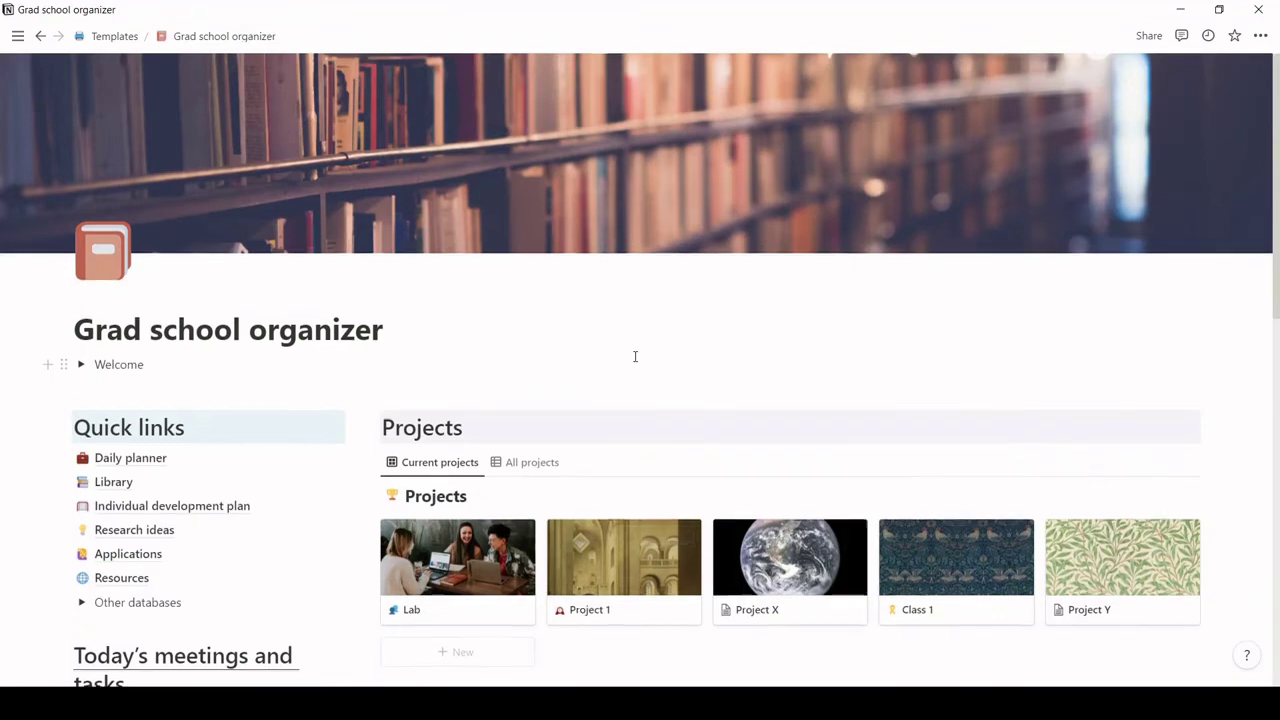
Add a new project titled "Project XYZ" to the Projects gallery using the Project dashboard template.
scroll(635, 356, "down", 1)
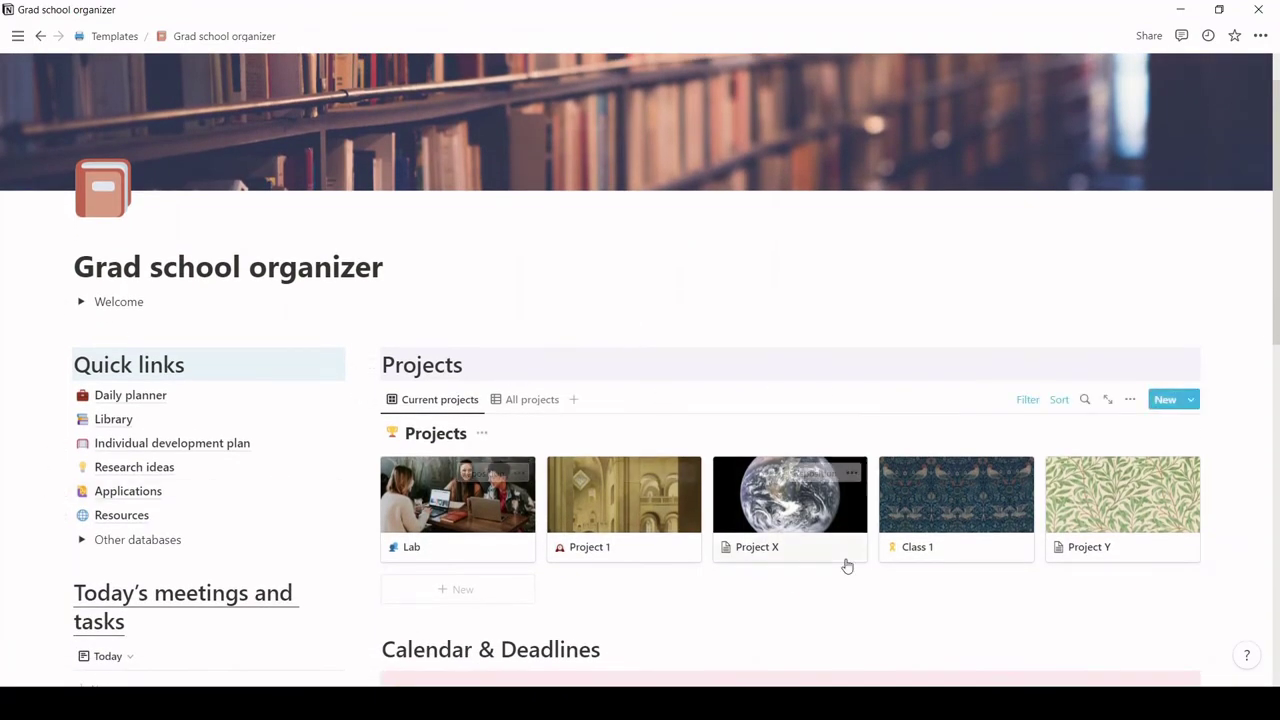
scroll(846, 566, "down", 2)
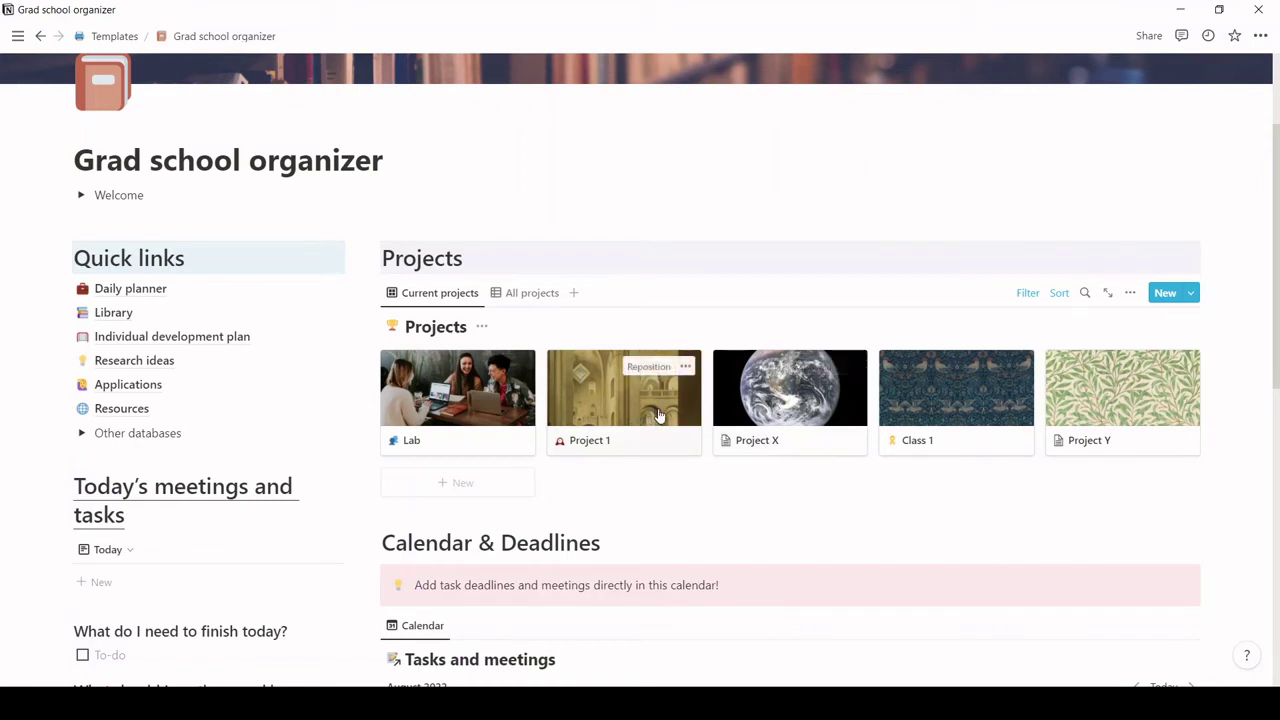
left_click(471, 487)
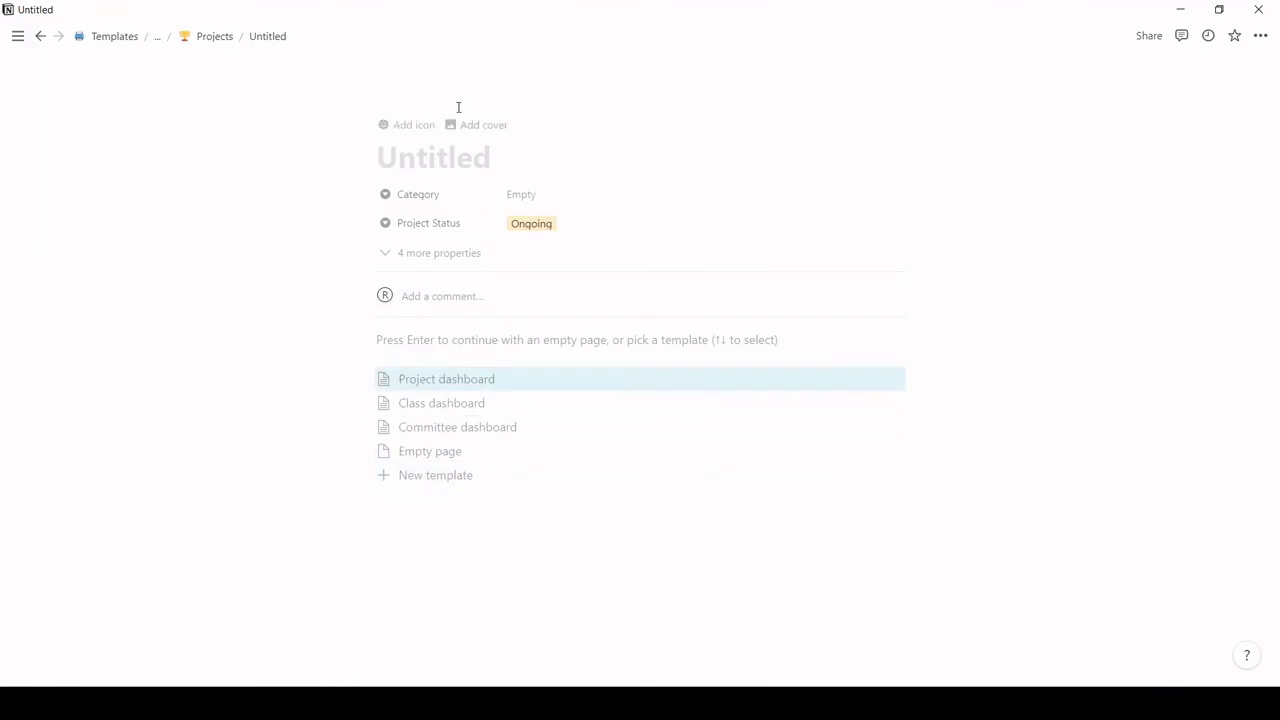
type("Project ")
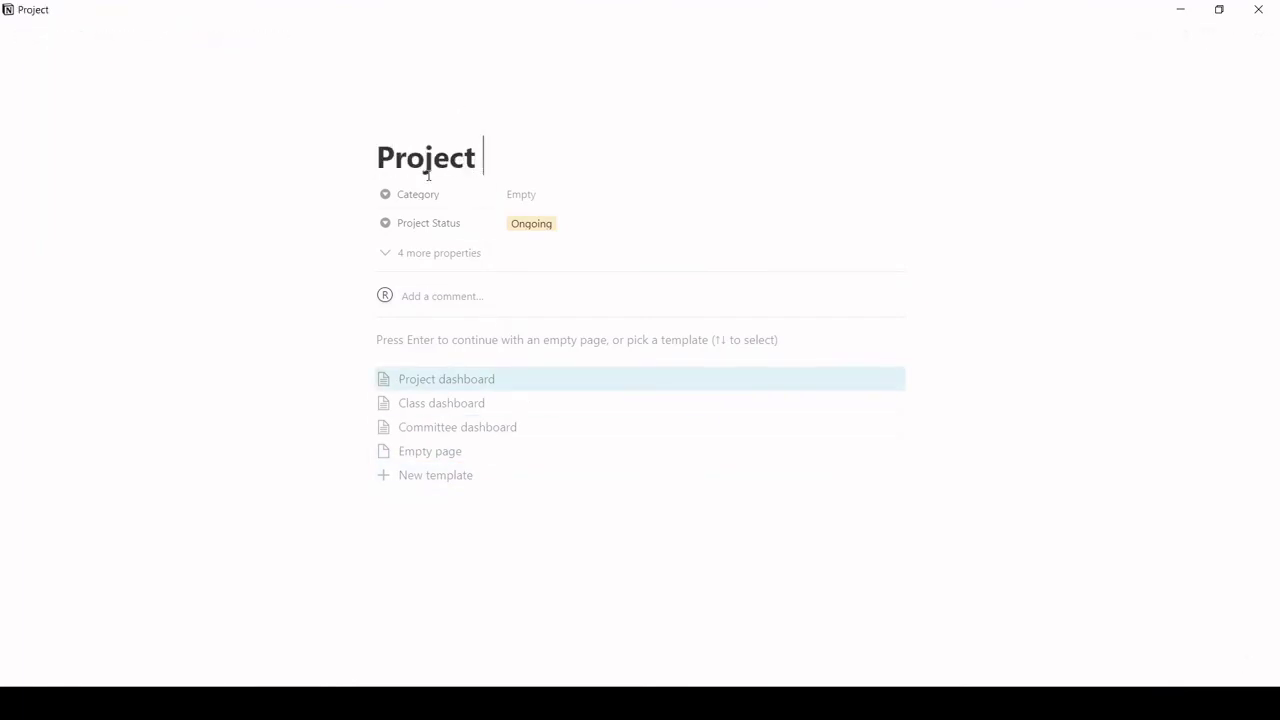
type("XYZ")
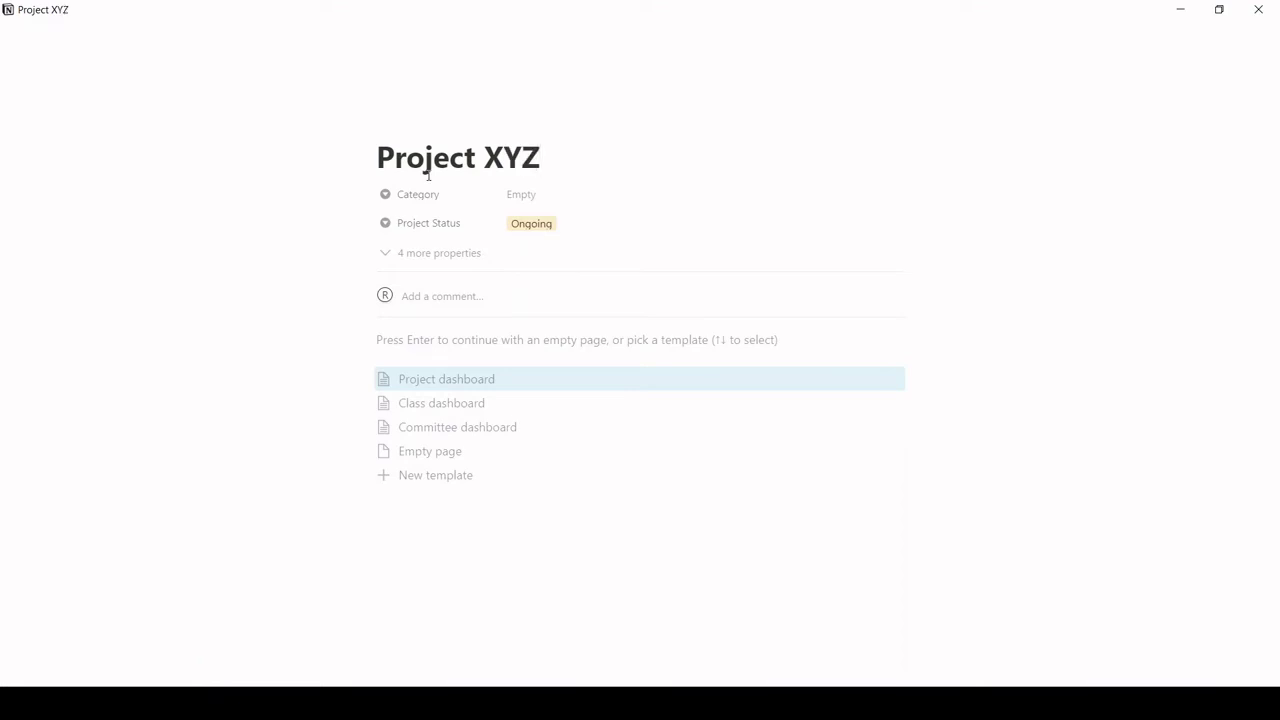
left_click(469, 390)
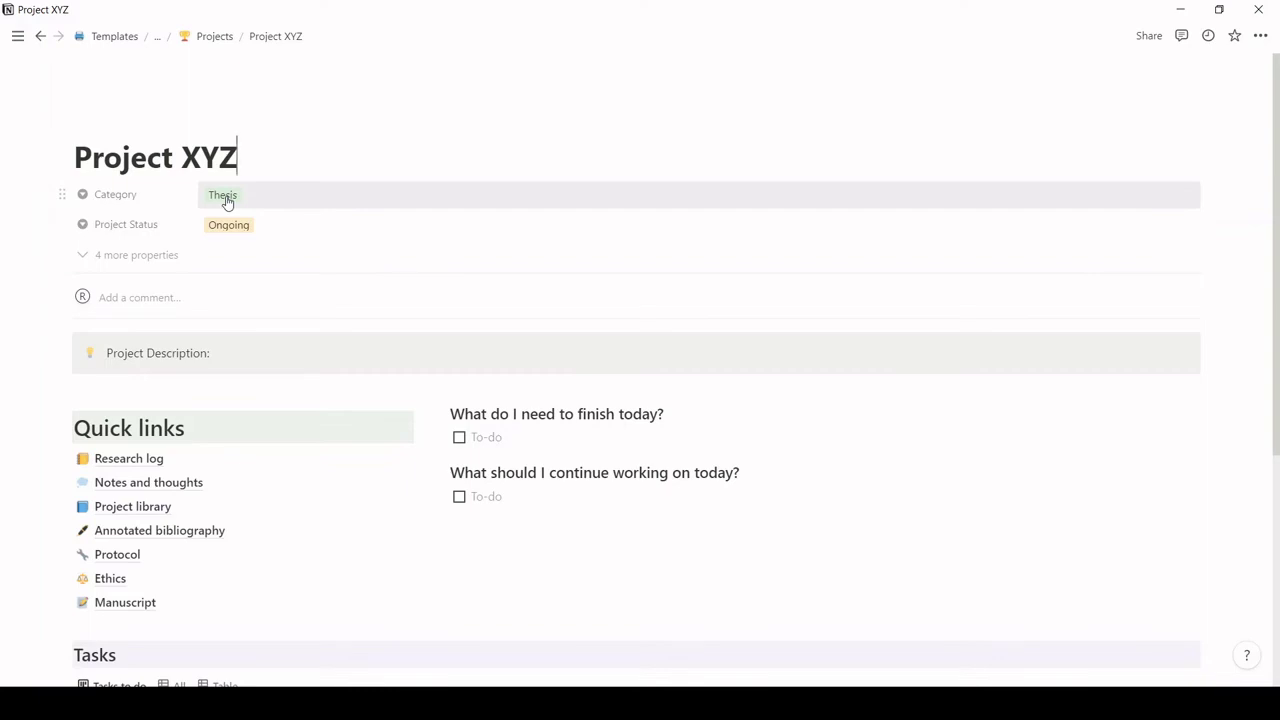
Set Project XYZ's category to Side project and review its Project Status options and dashboard layout without changing the status.
left_click(227, 201)
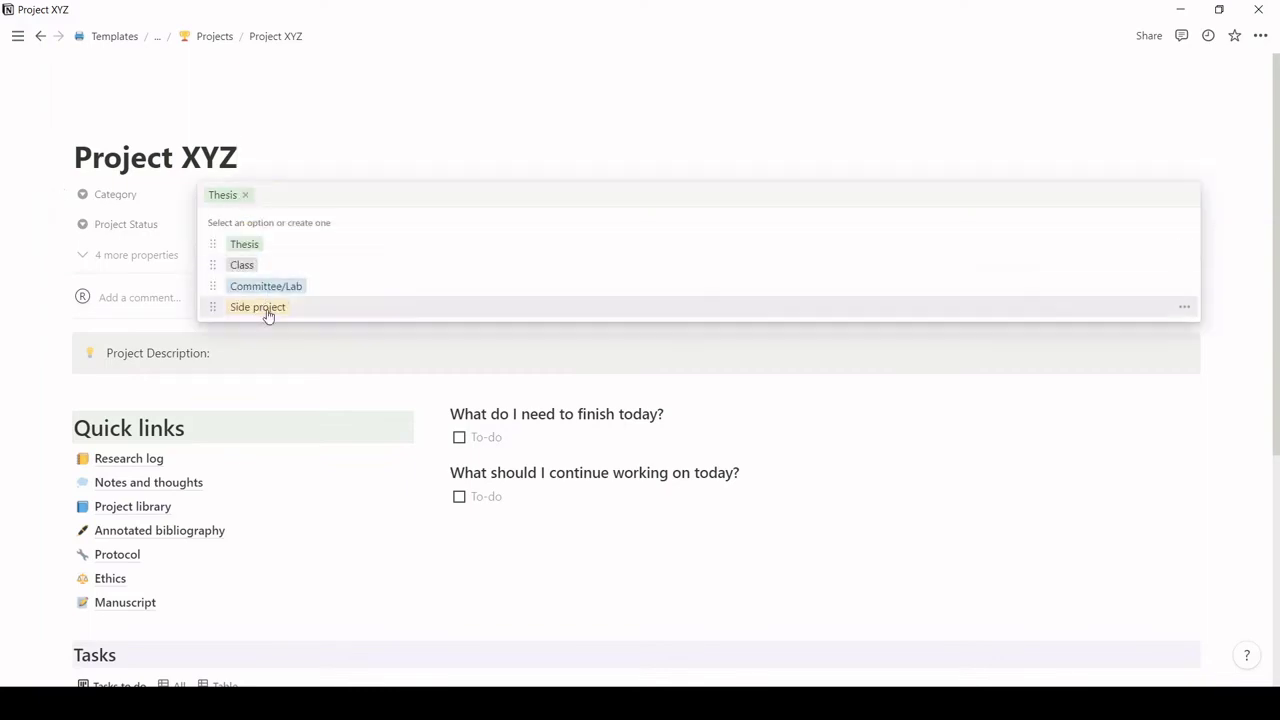
left_click(267, 307)
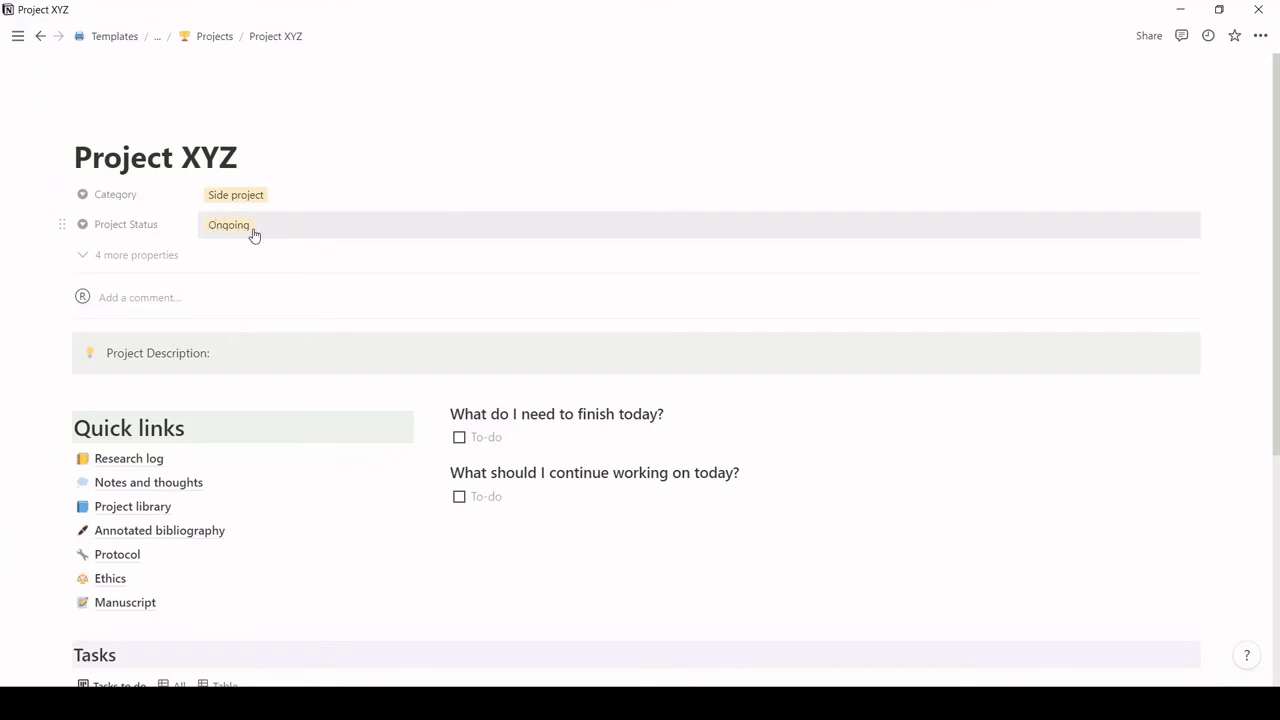
scroll(254, 233, "down", 1)
left_click(251, 193)
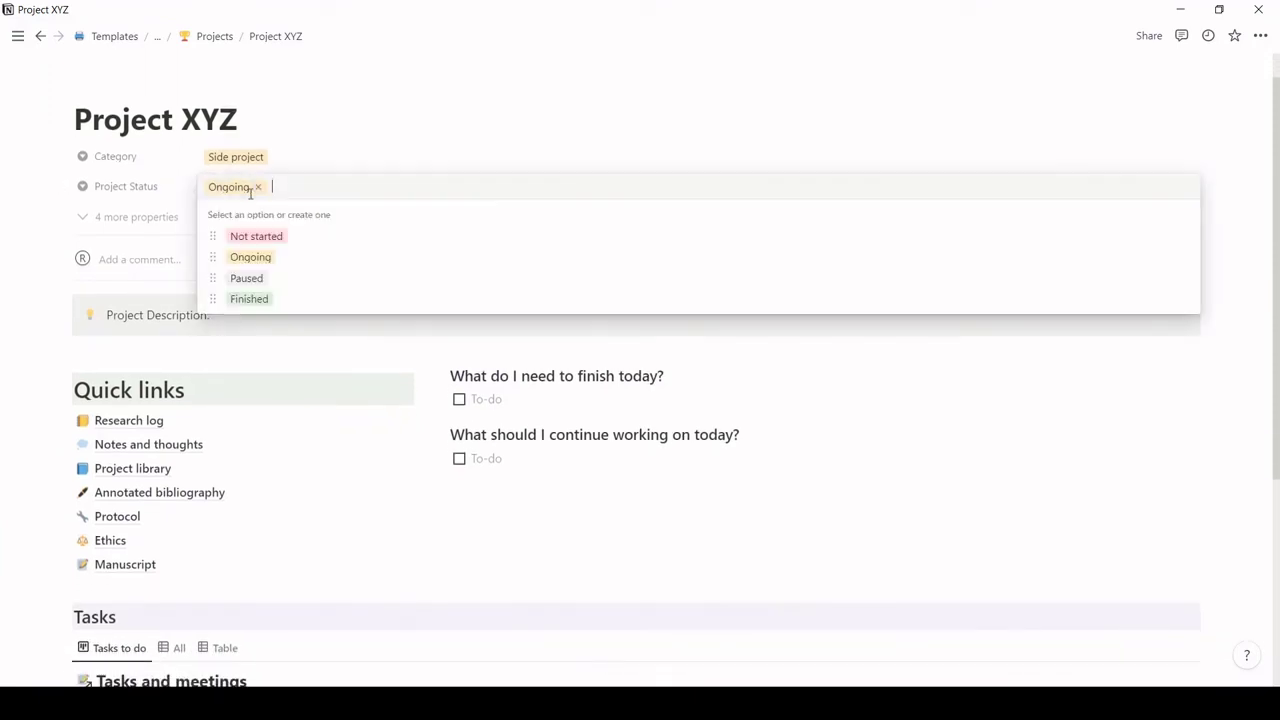
left_click(51, 290)
scroll(320, 326, "down", 3)
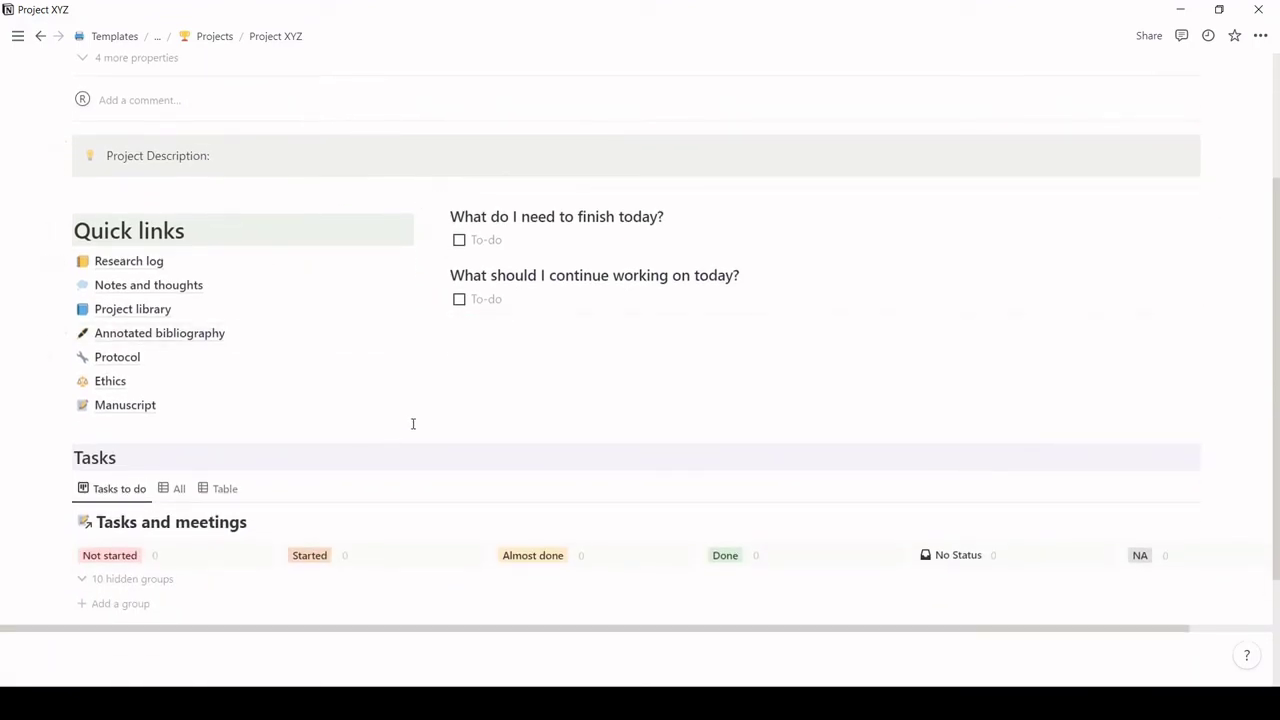
scroll(412, 424, "up", 3)
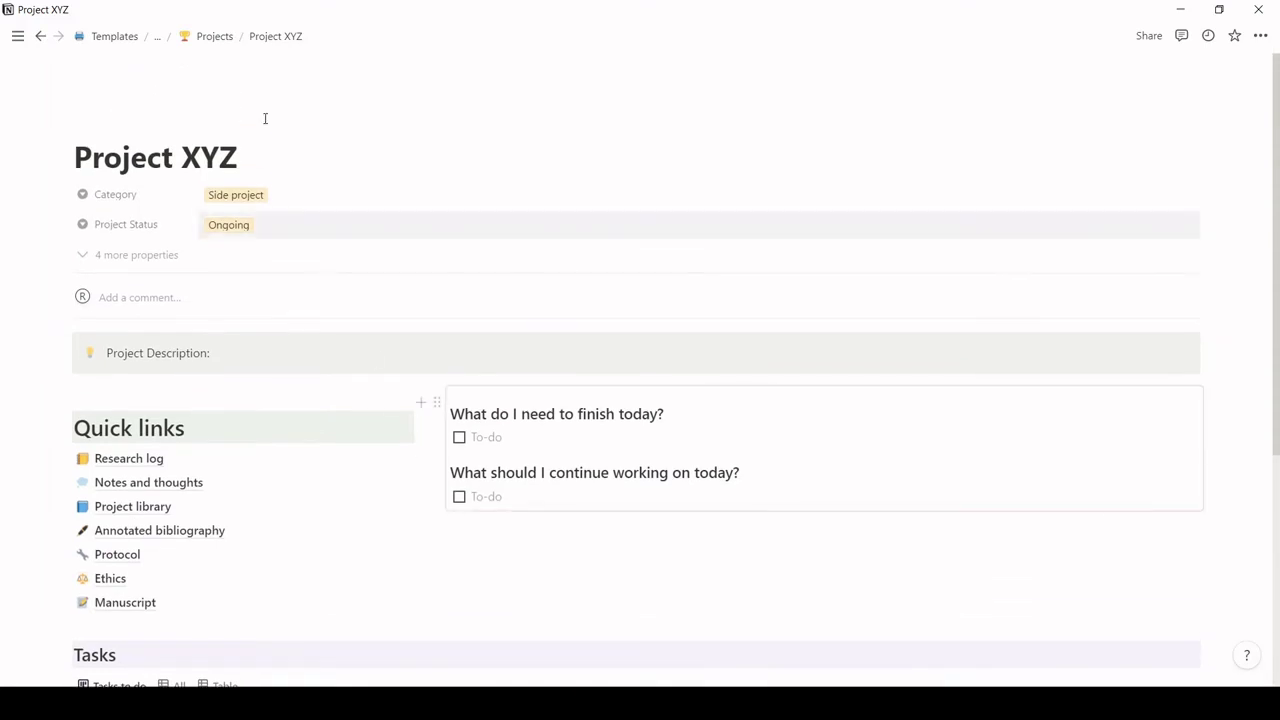
Reopen Project XYZ from the Projects database, add a cover image and view its card on the Grad school organizer home page.
left_click(214, 37)
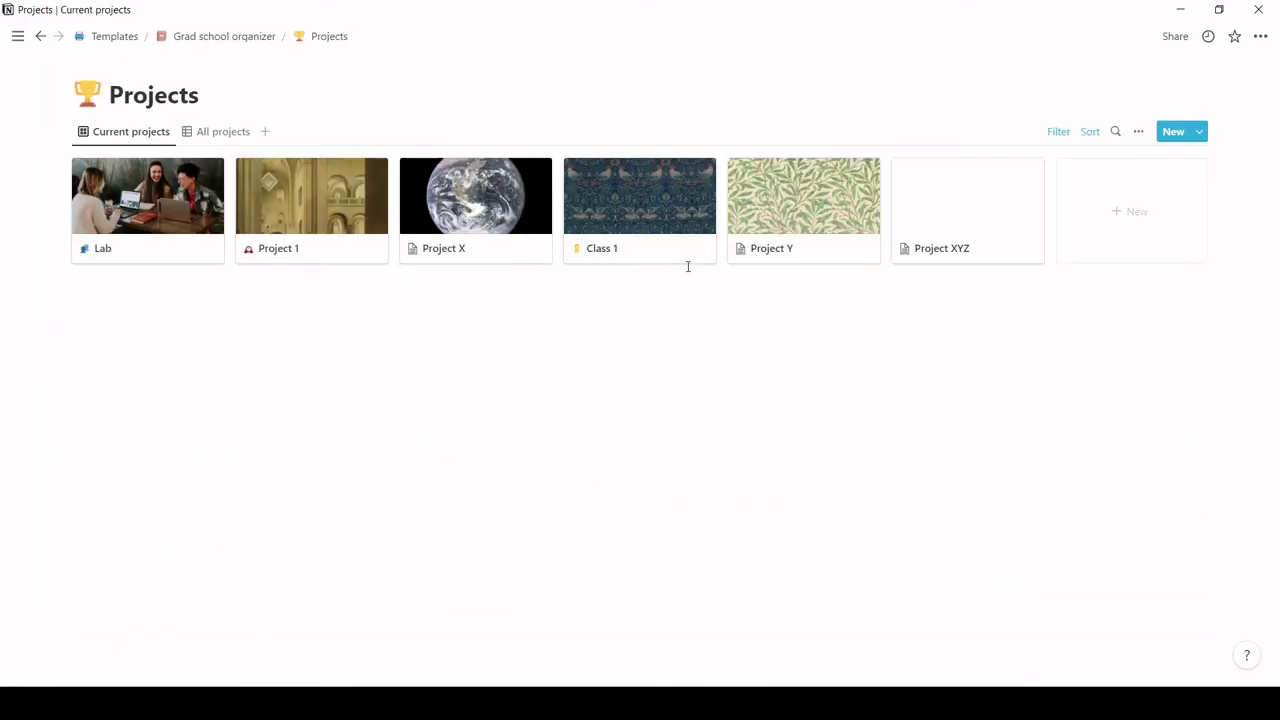
left_click(971, 217)
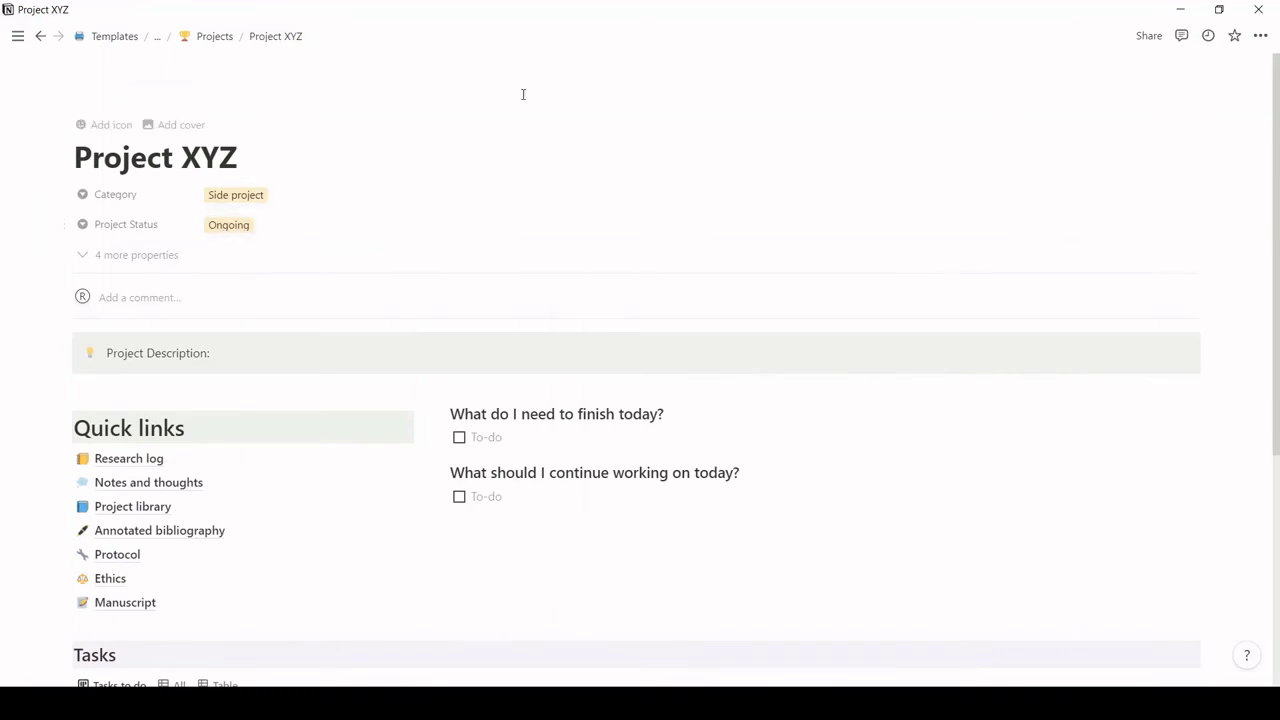
left_click(166, 126)
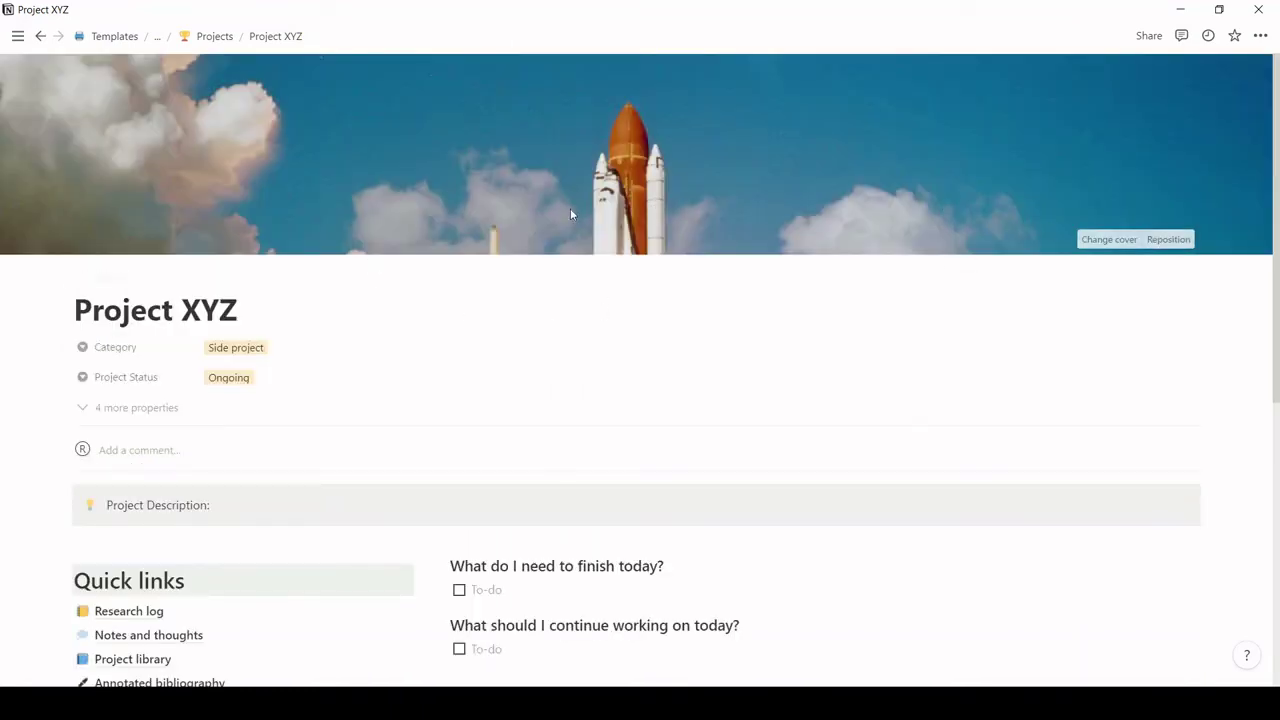
left_click(156, 43)
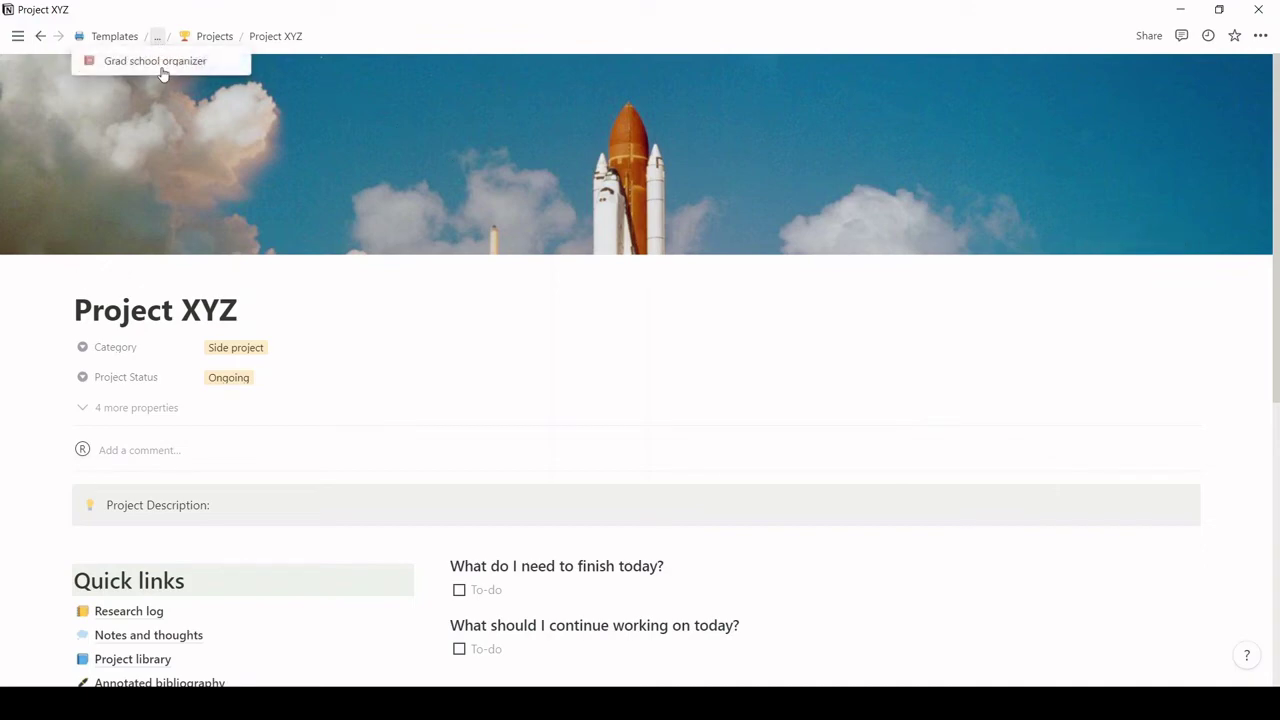
left_click(163, 64)
scroll(717, 325, "down", 2)
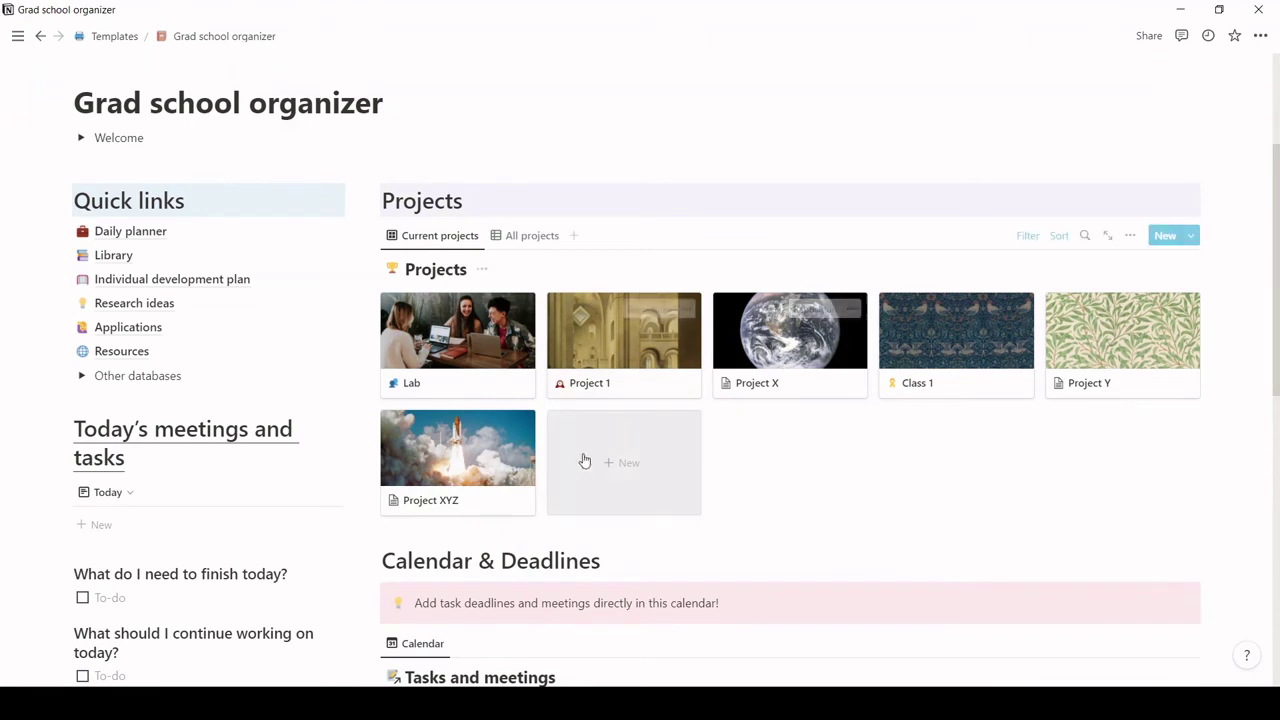
Add a new project page from the Class dashboard template and title it "Intro to cognitive psychology".
left_click(645, 482)
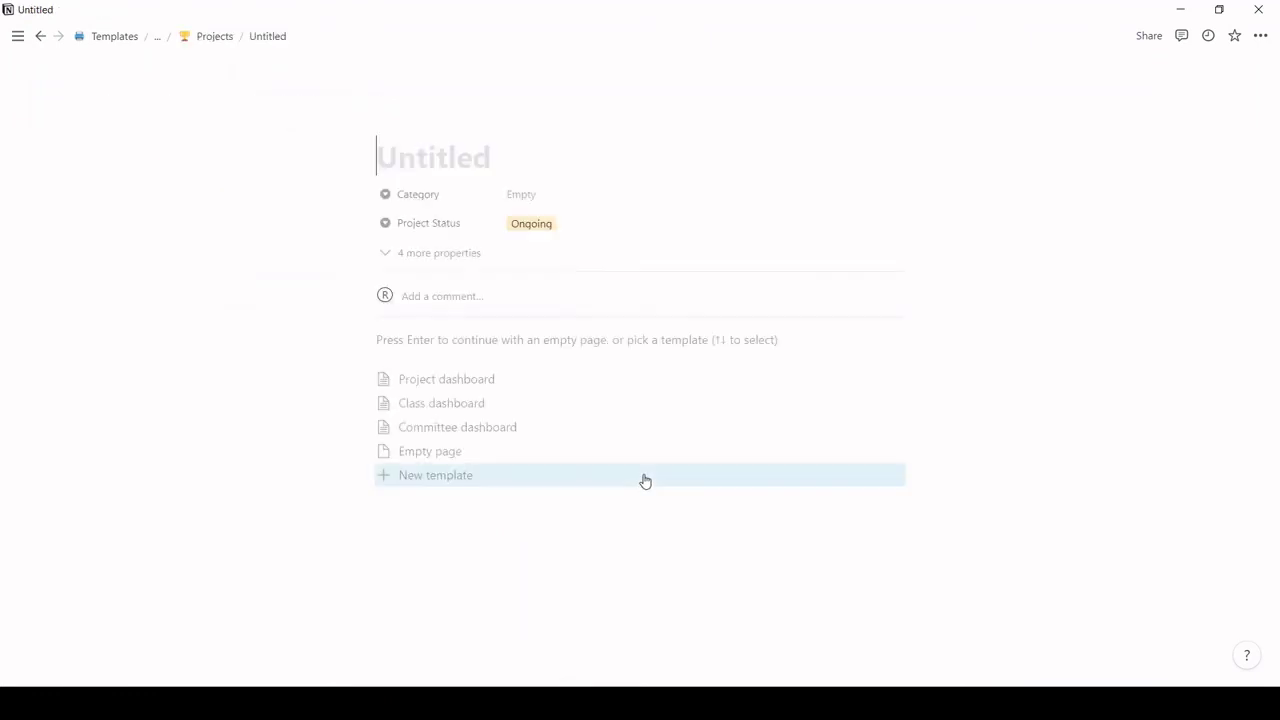
left_click(481, 405)
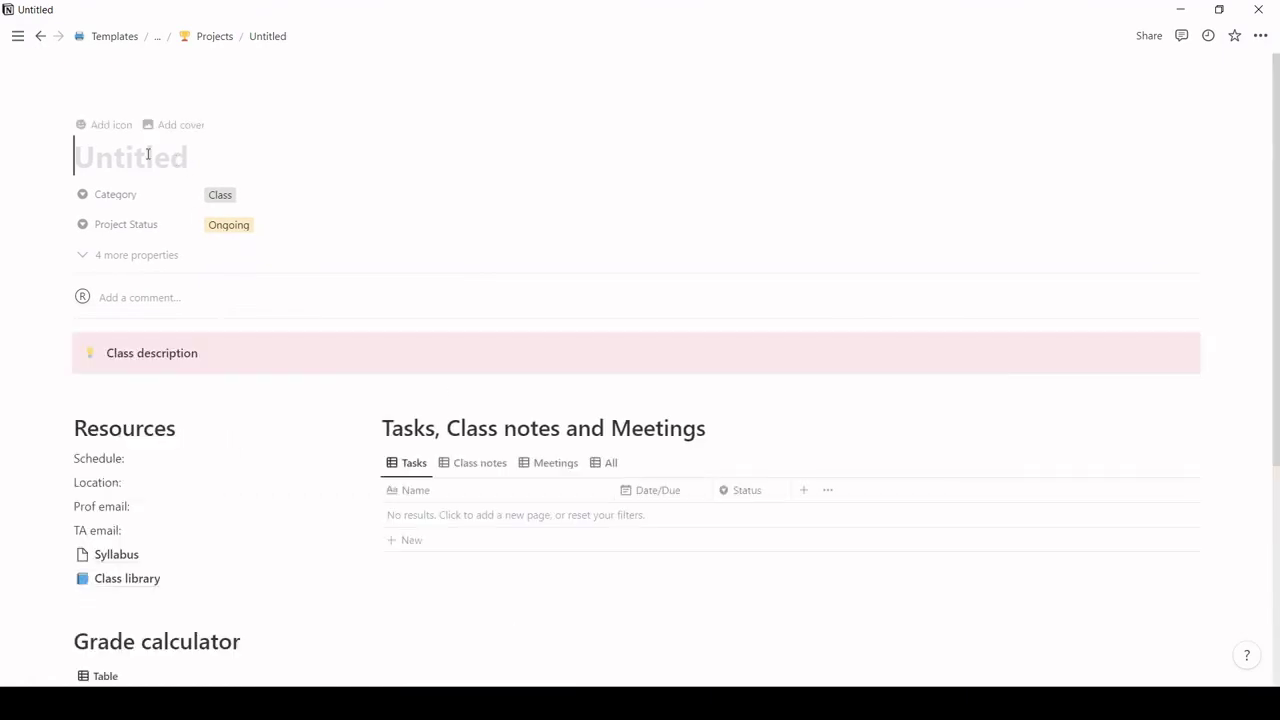
type("Intro")
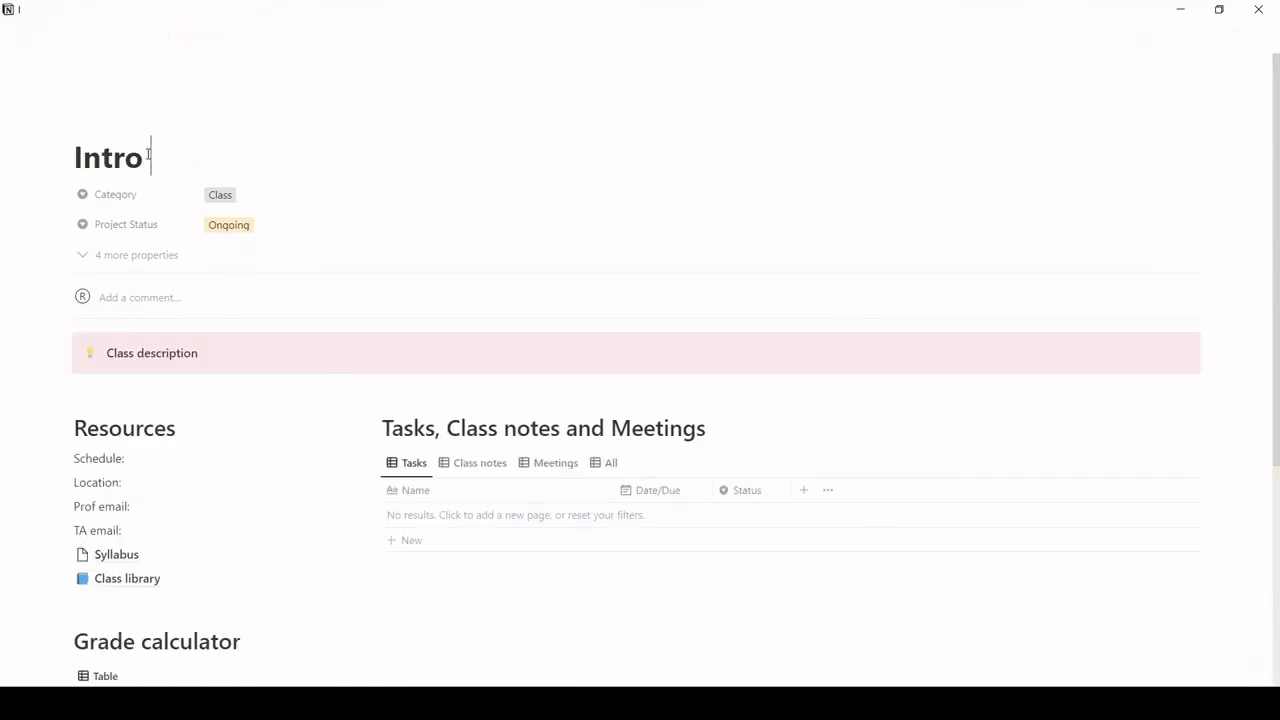
type(" to cognitive ps")
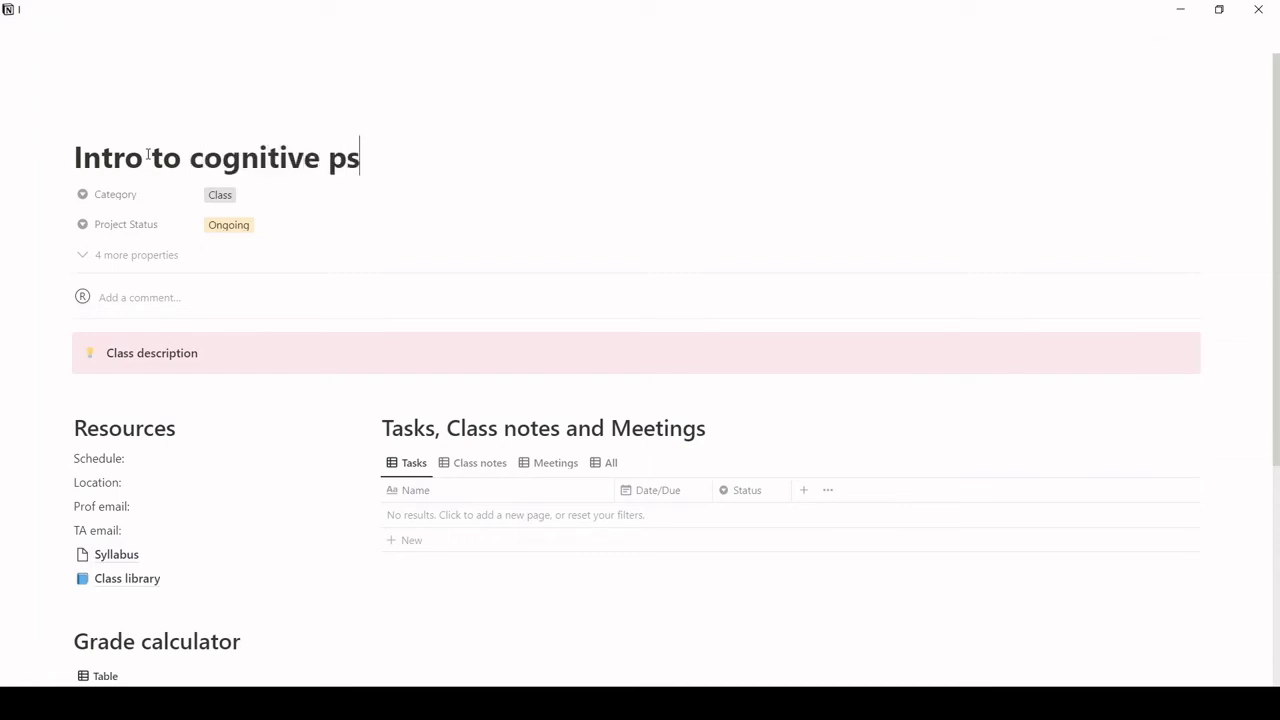
type("ychology")
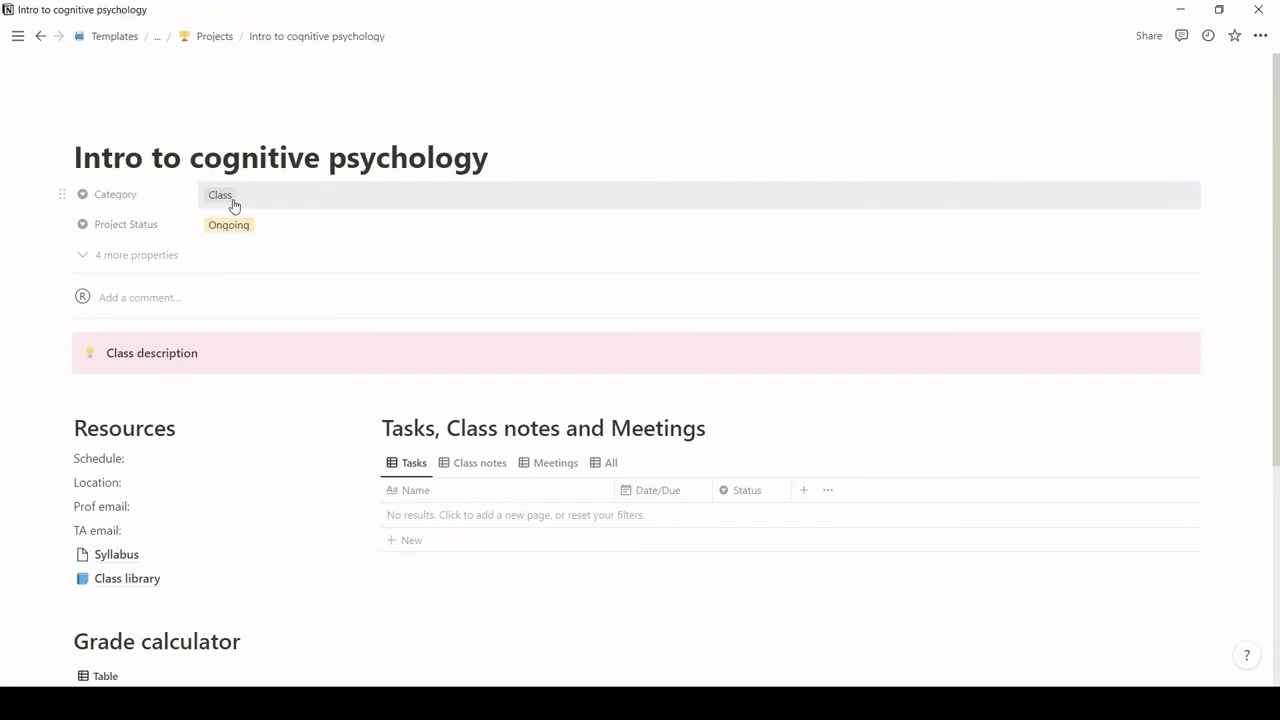
Add a task named "Assignment 1" to the class page's Tasks view, due September 9, 2022, with status Not started.
scroll(270, 192, "down", 1)
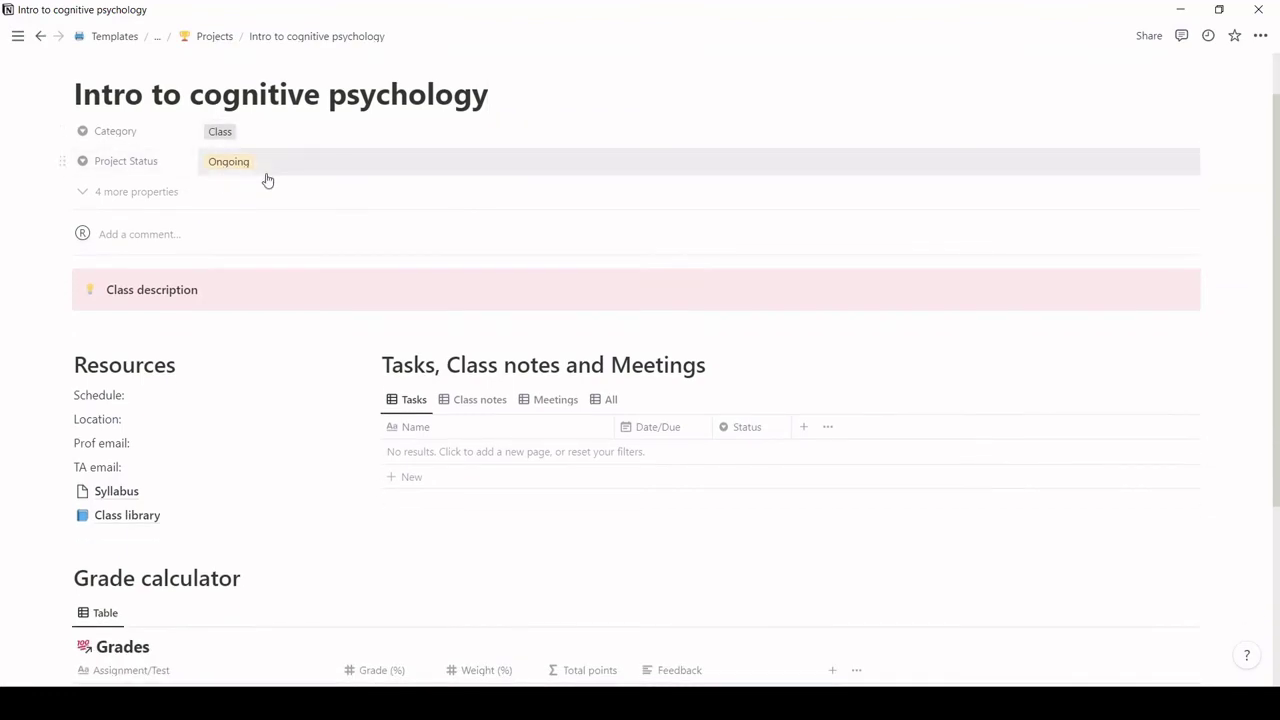
scroll(268, 182, "down", 2)
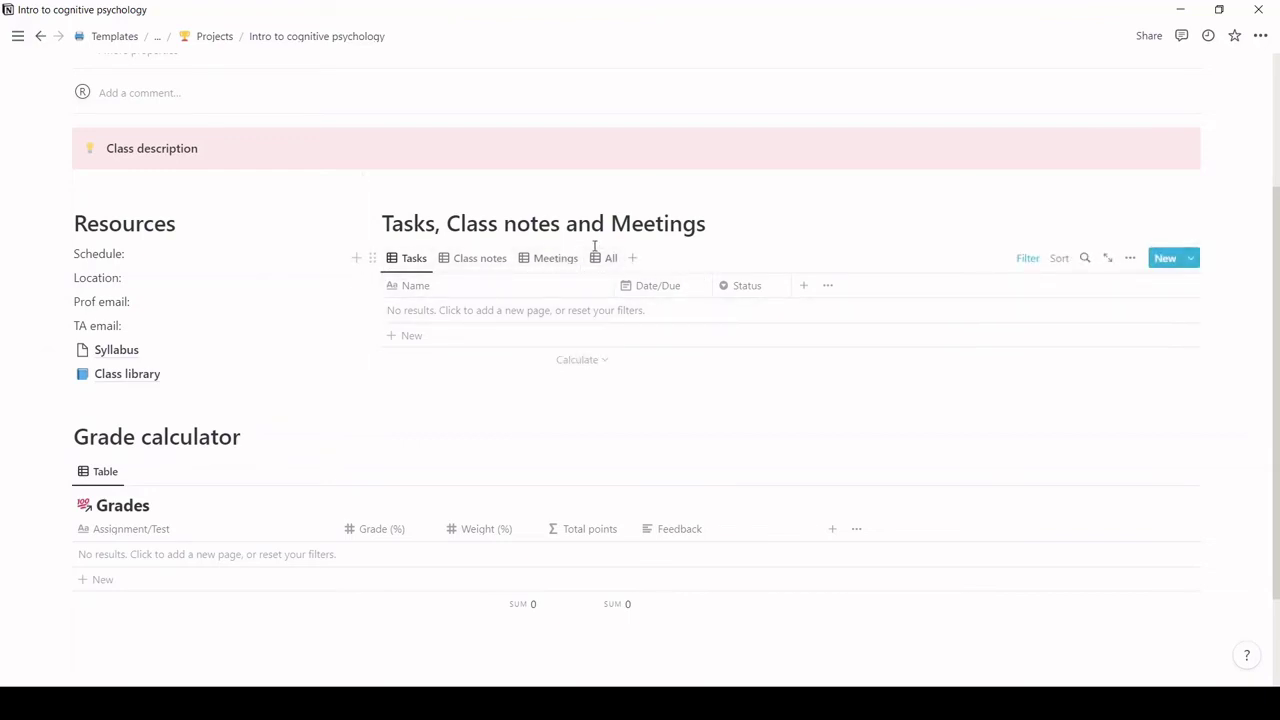
left_click(440, 343)
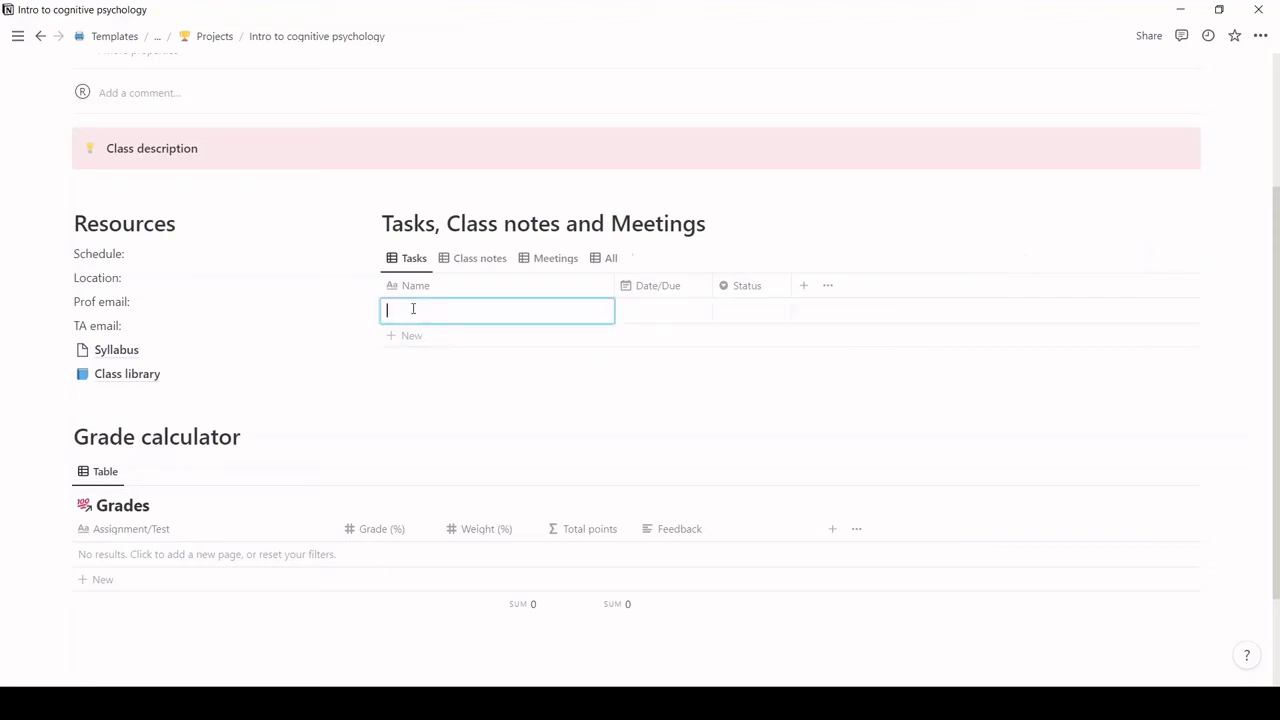
type("Assignment 1")
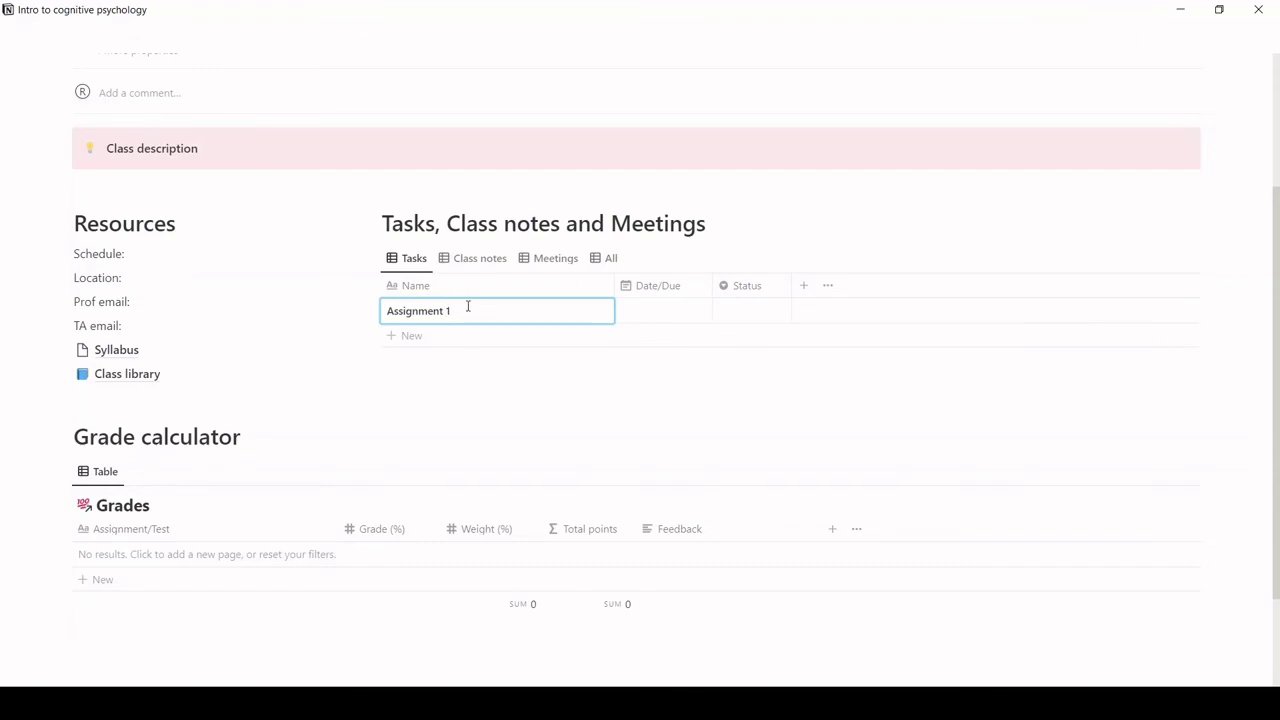
left_click(654, 310)
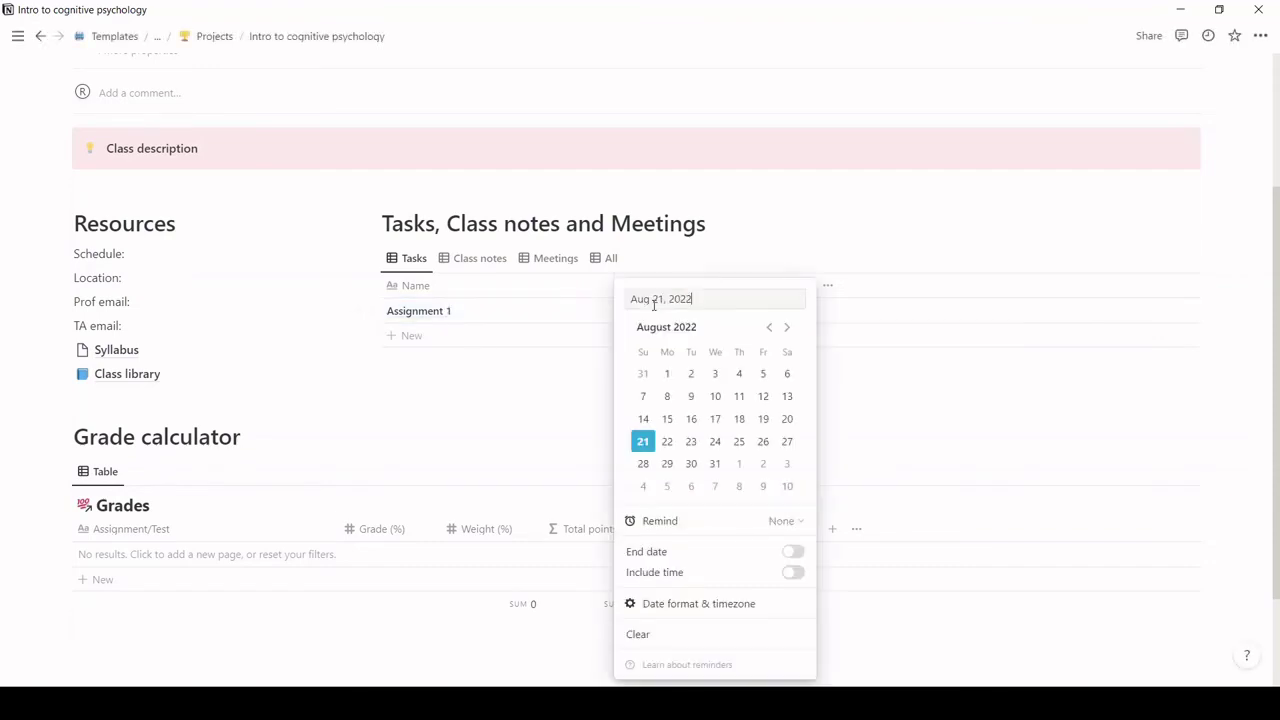
left_click(762, 486)
left_click(883, 403)
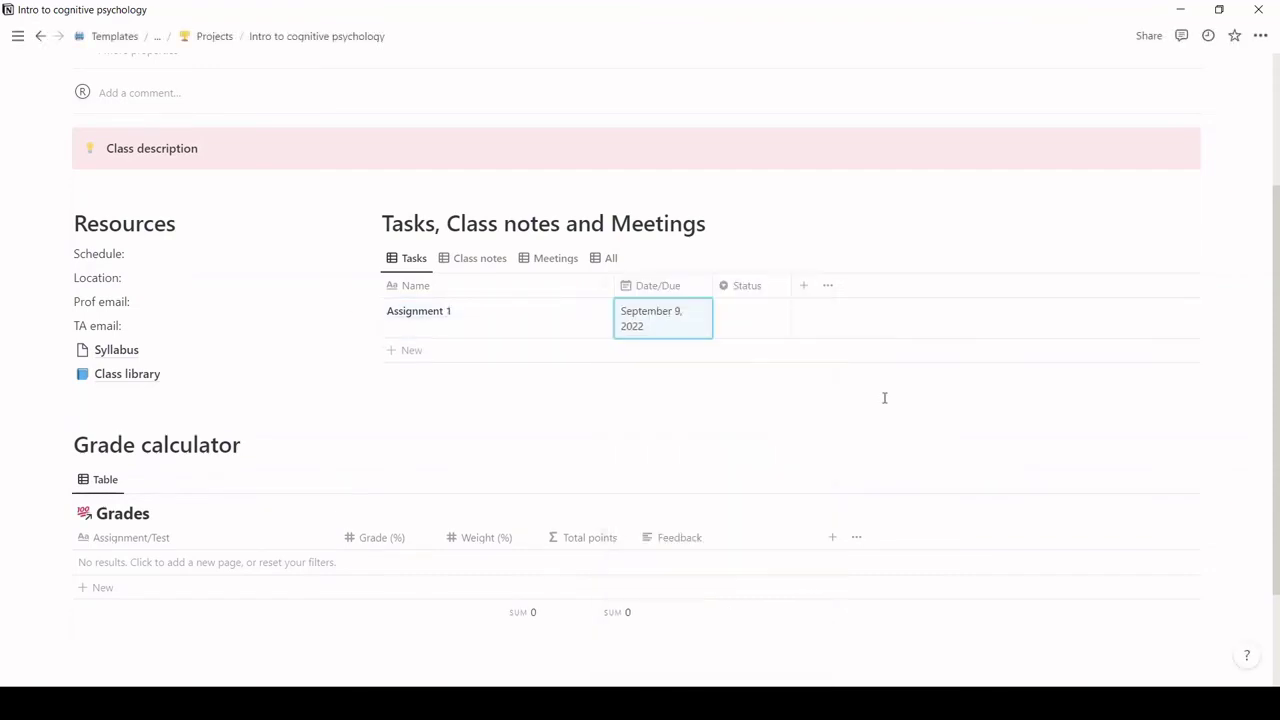
left_click(754, 322)
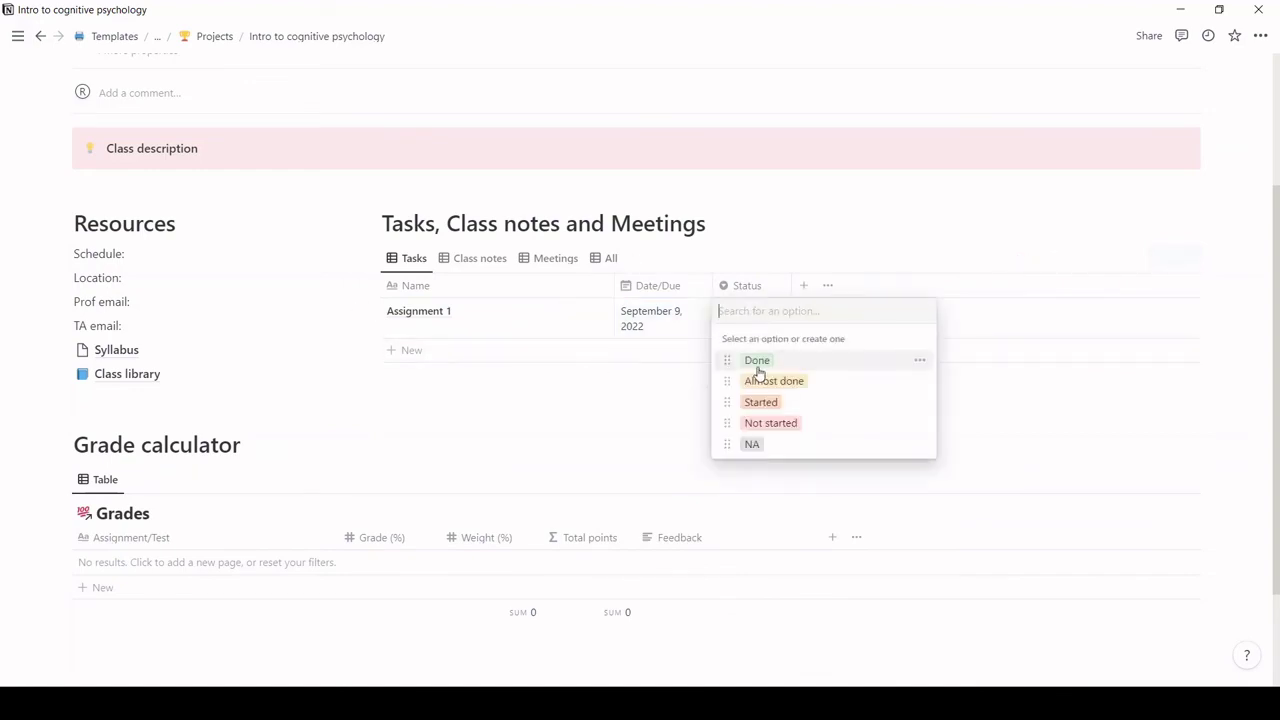
left_click(797, 426)
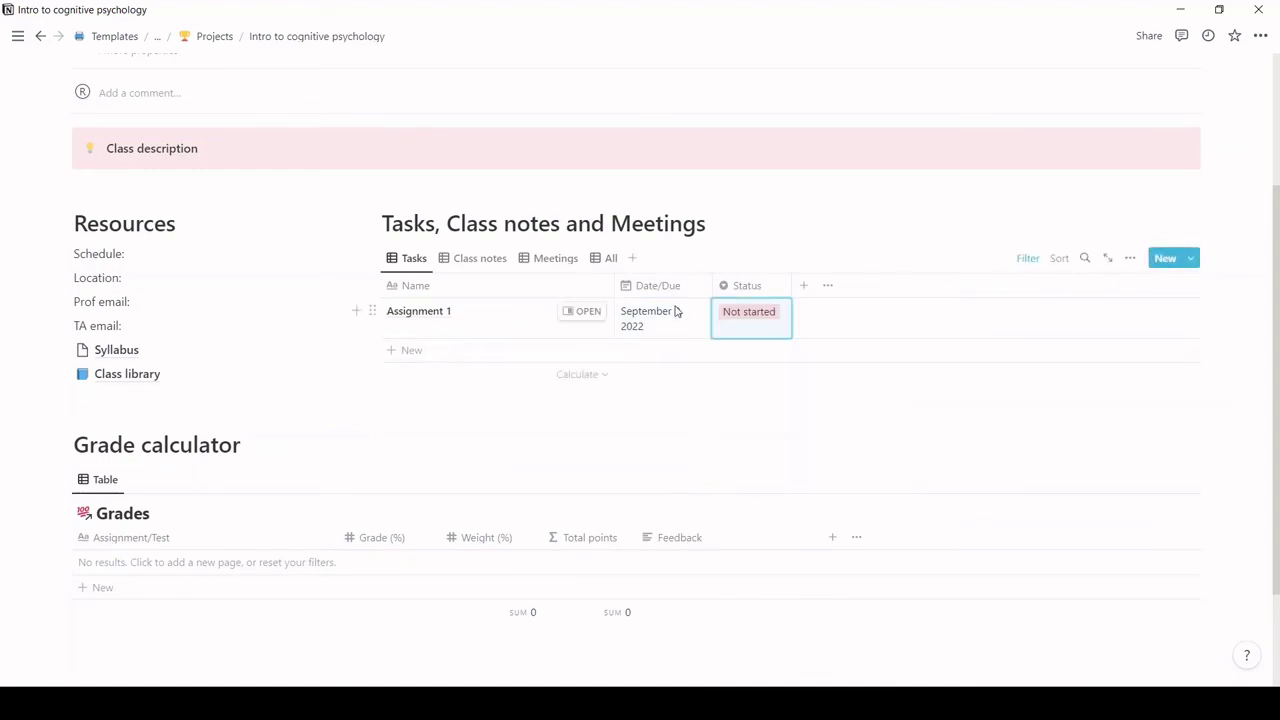
Add an entry named "W1 - Intro to course" to the Class notes view, dated September 6, 2022, with status NA.
left_click(480, 266)
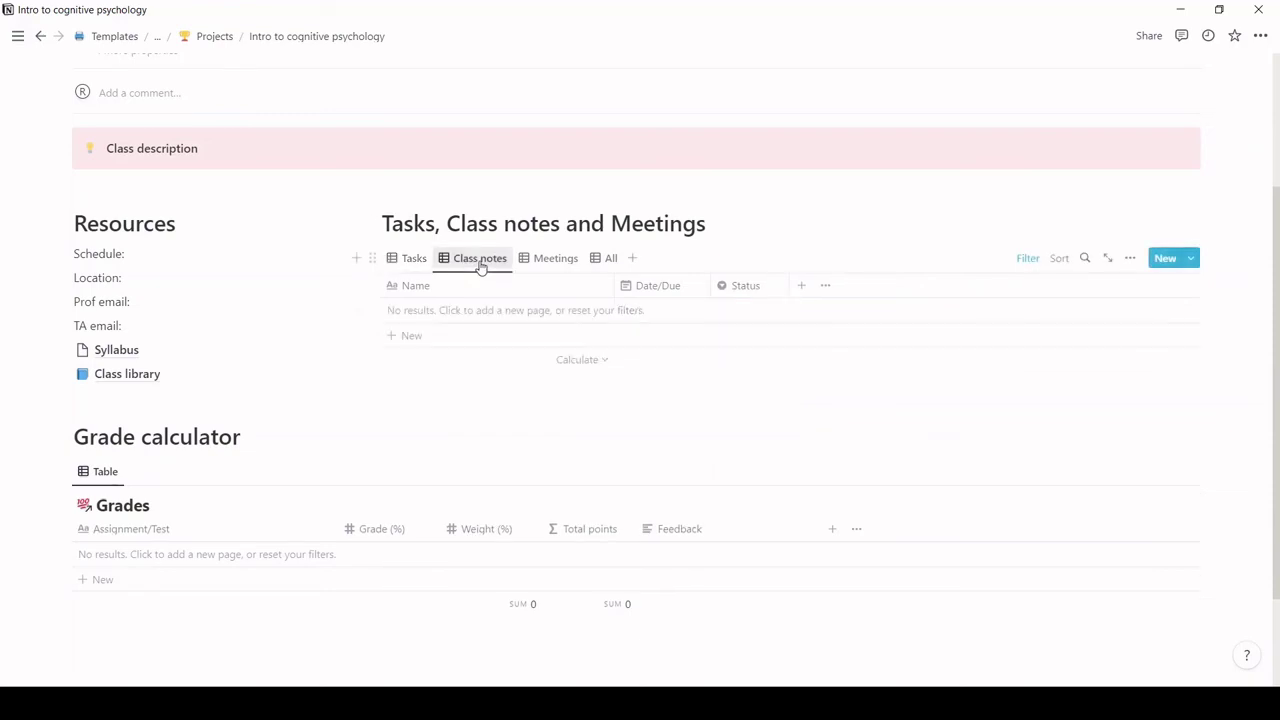
left_click(418, 344)
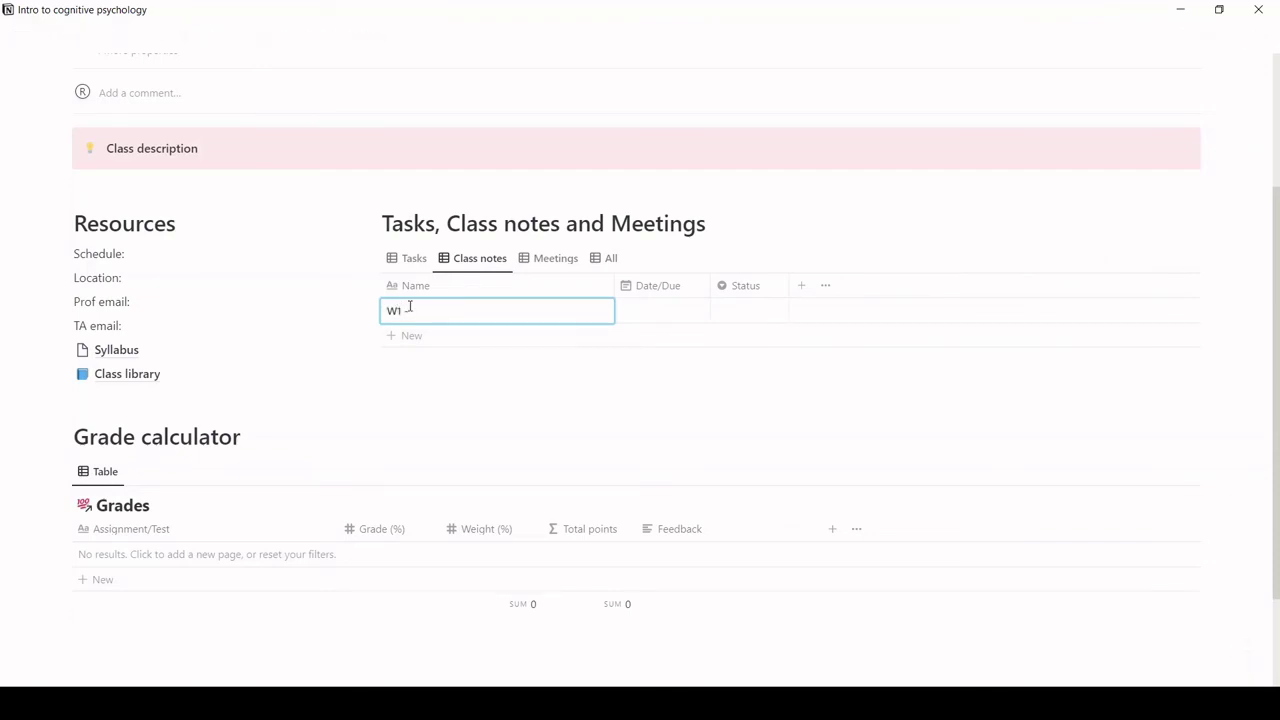
type("W1 - Intro to course")
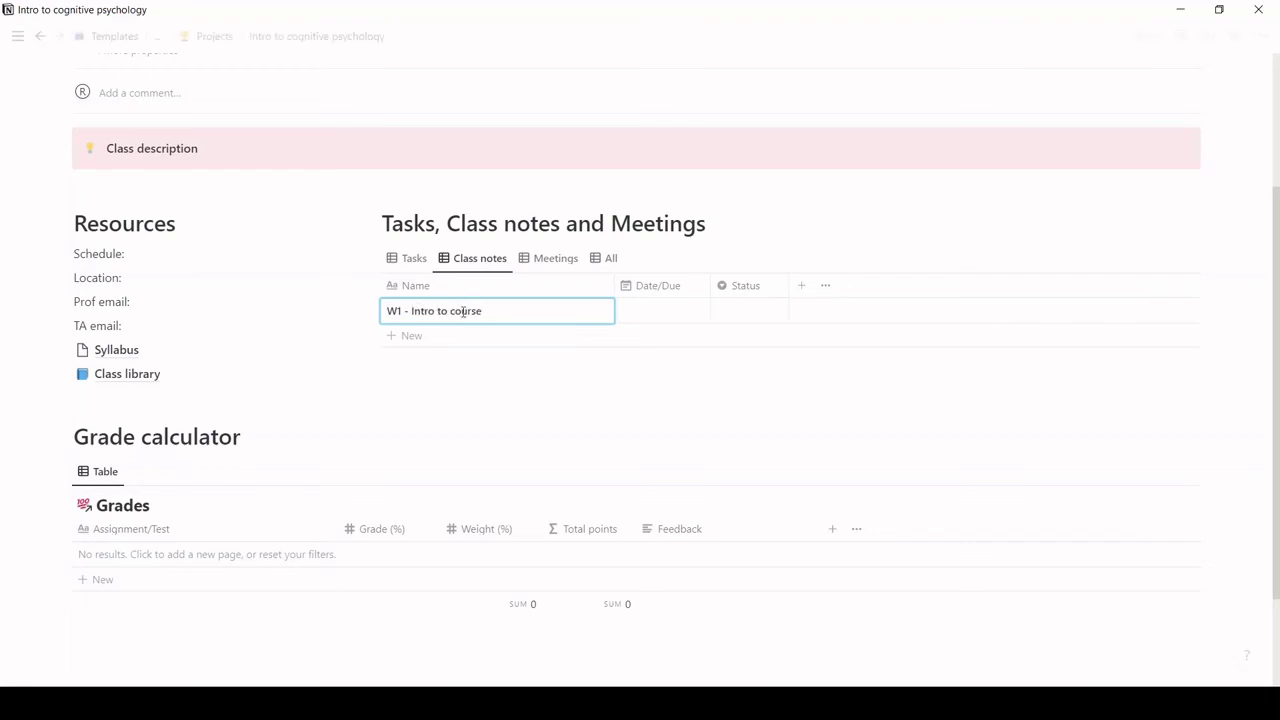
key("Return")
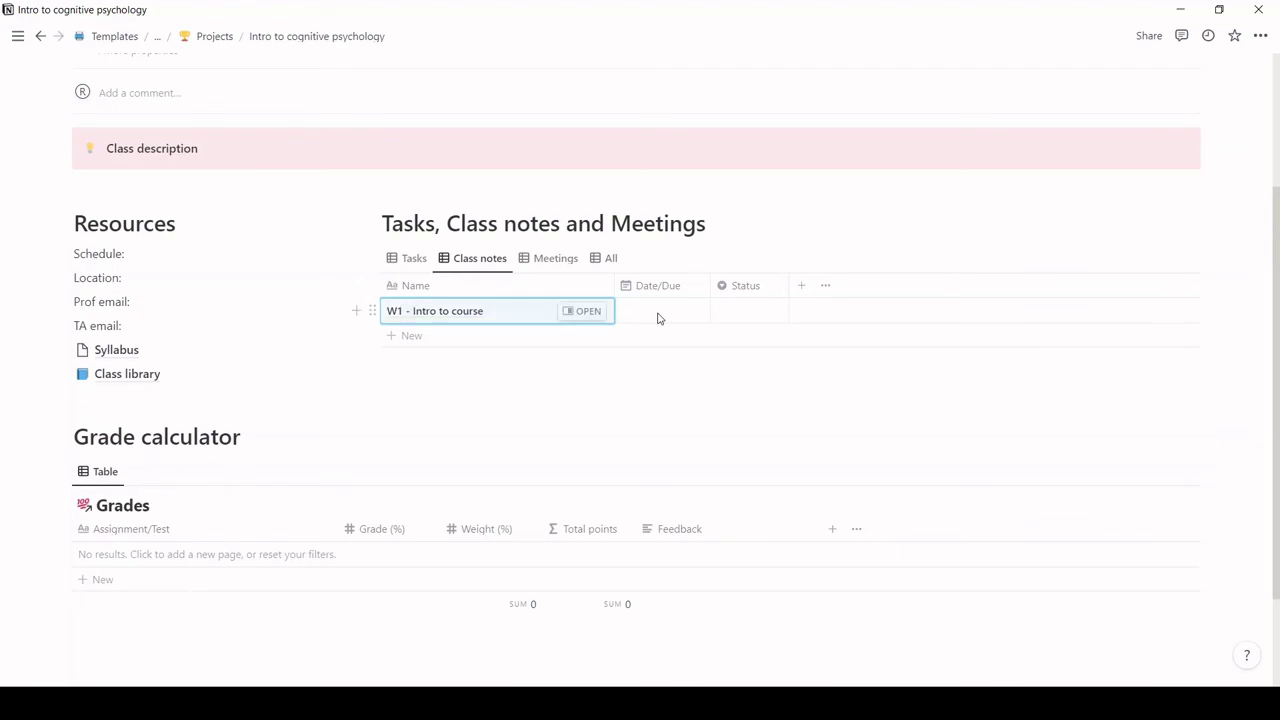
left_click(658, 318)
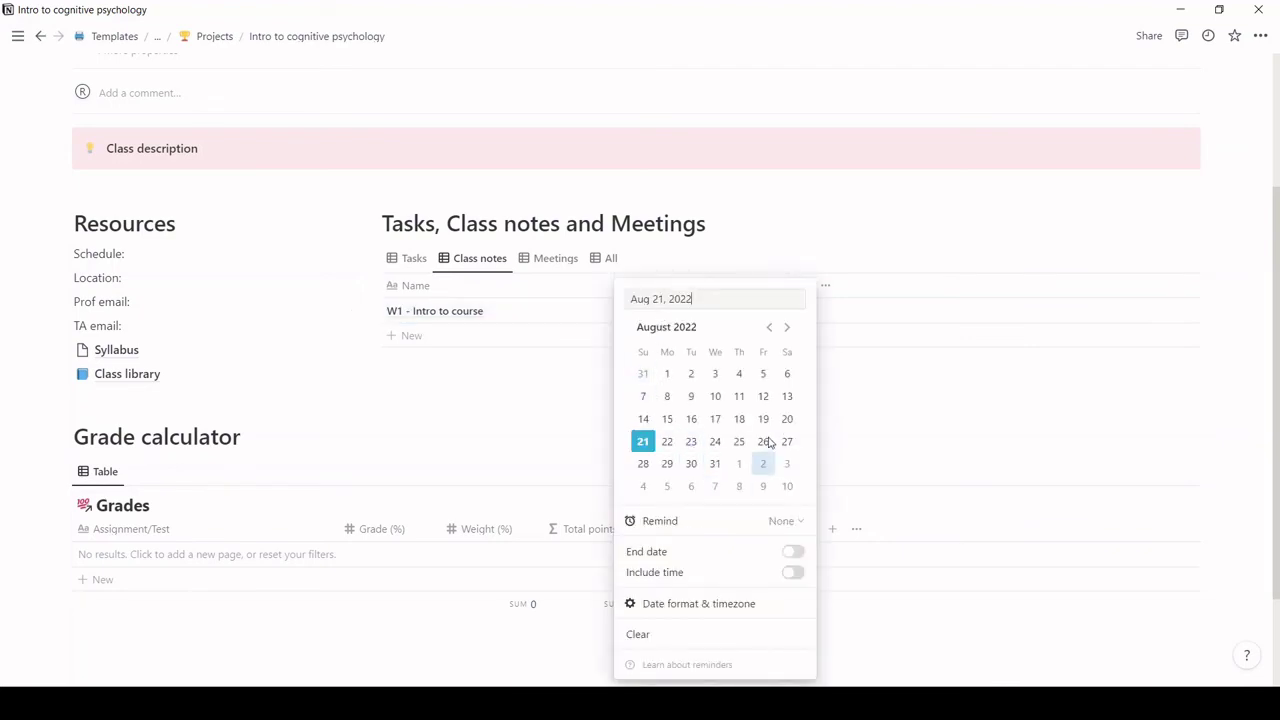
left_click(786, 327)
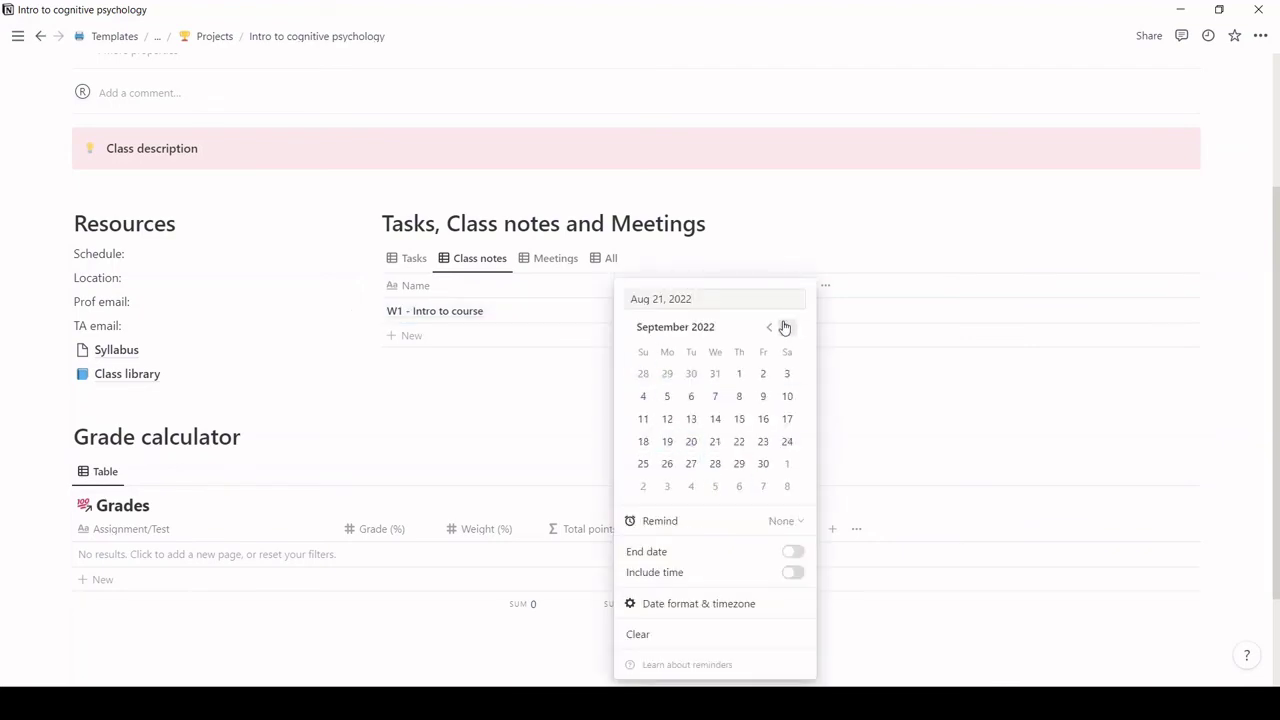
left_click(690, 397)
left_click(598, 394)
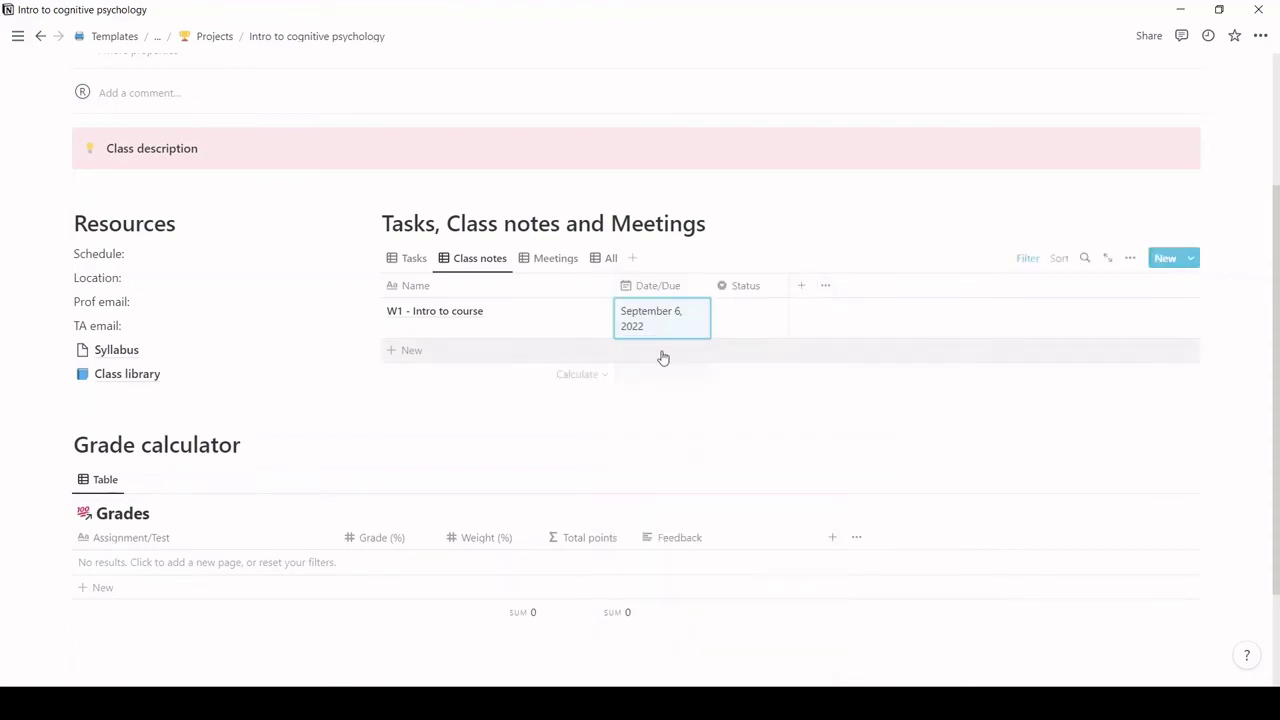
left_click(734, 320)
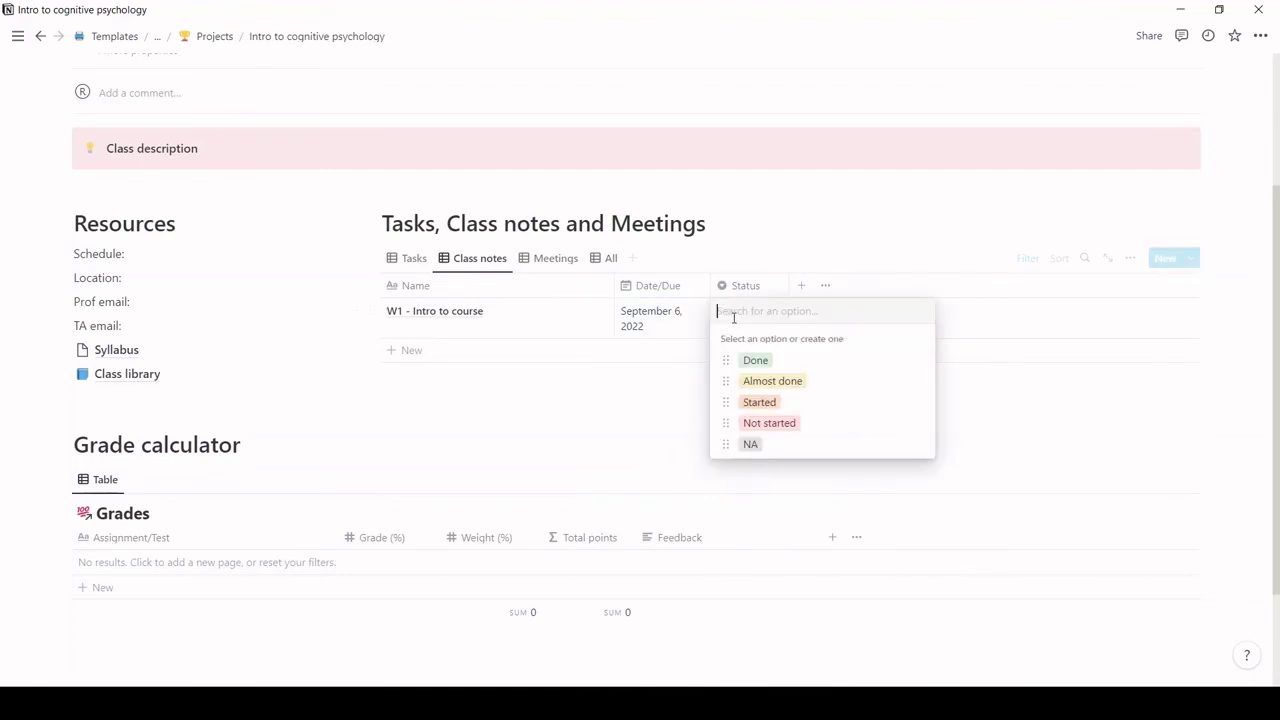
left_click(750, 445)
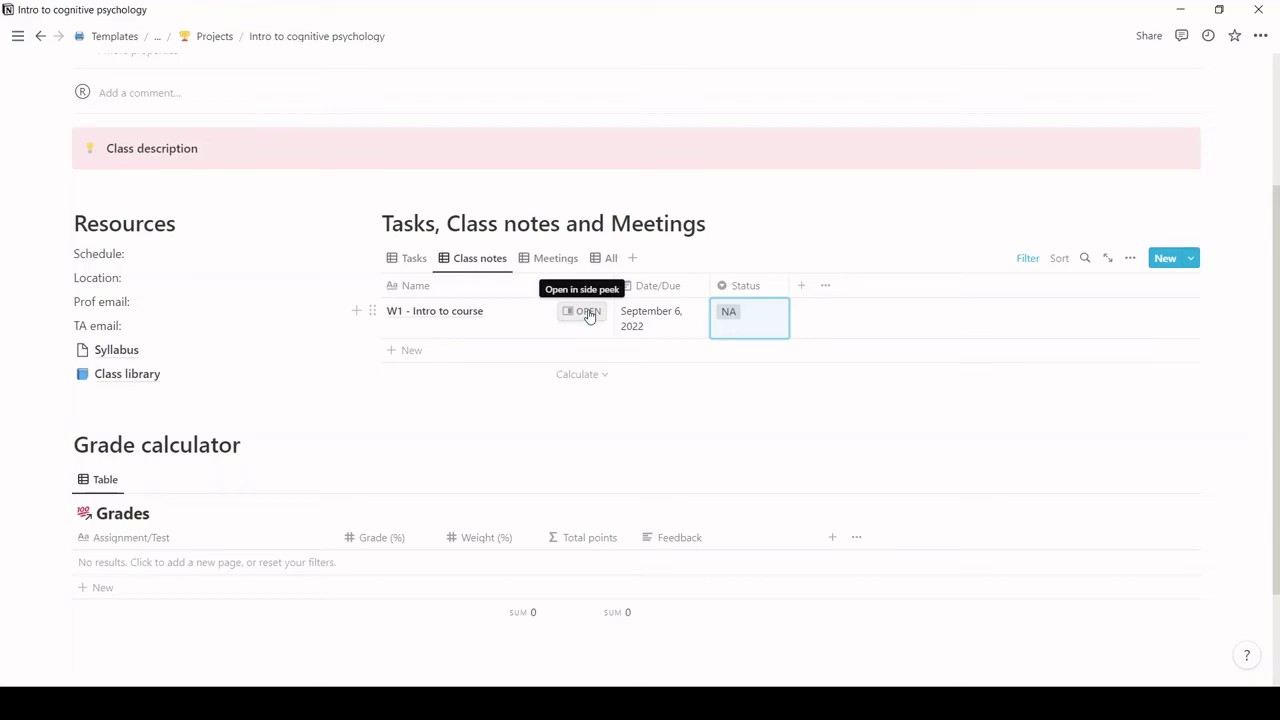
Open the "W1 - Intro to course" entry in side peek, write "Notes here" in its body and return to the class page.
left_click(588, 313)
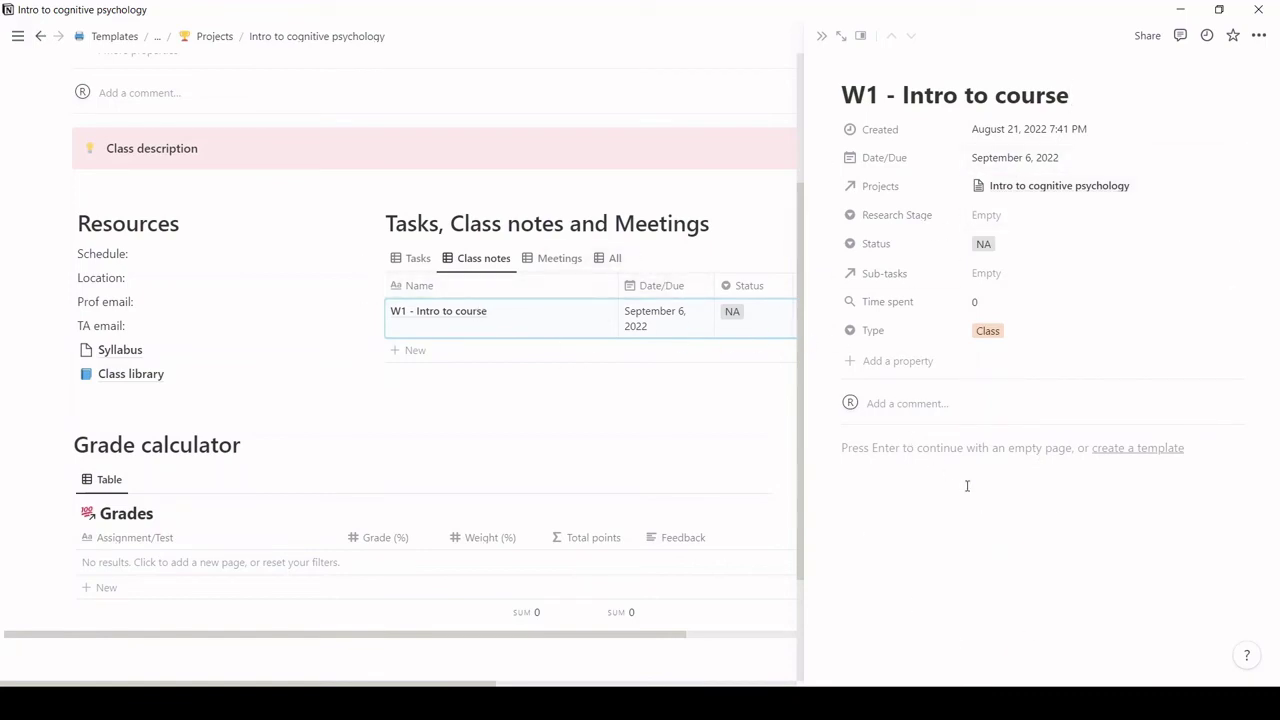
key("Return")
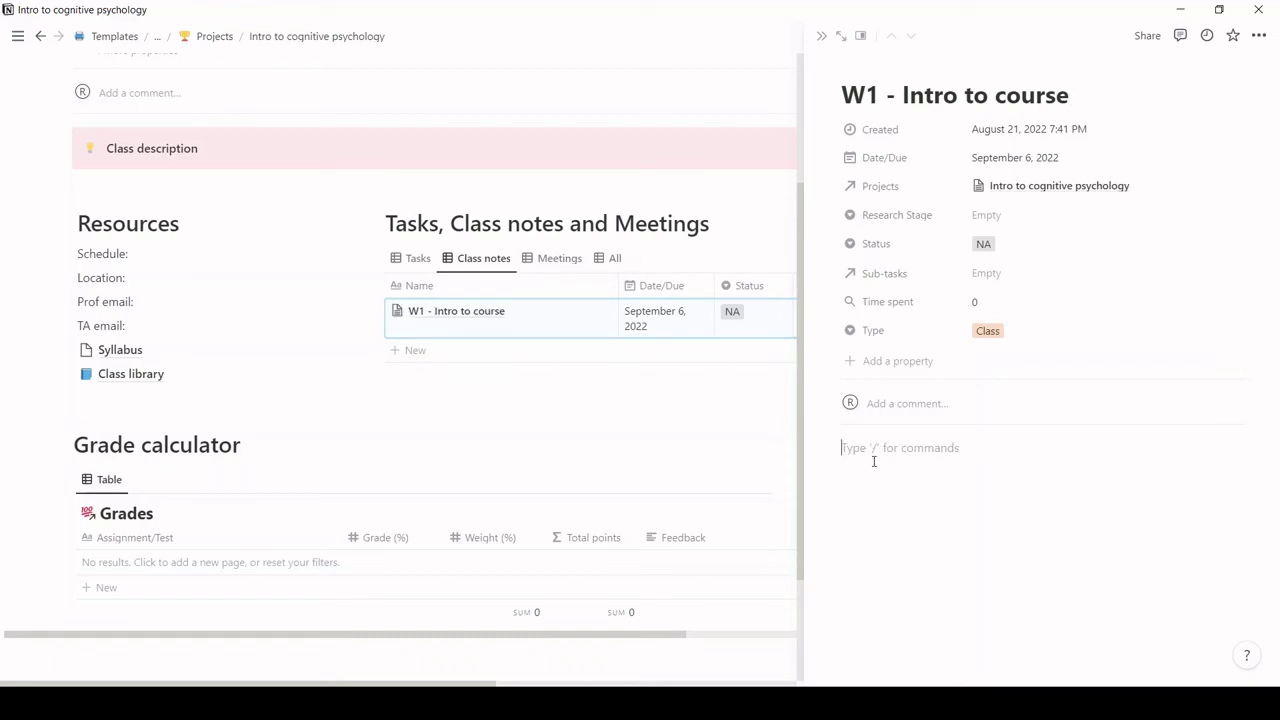
type("NOte")
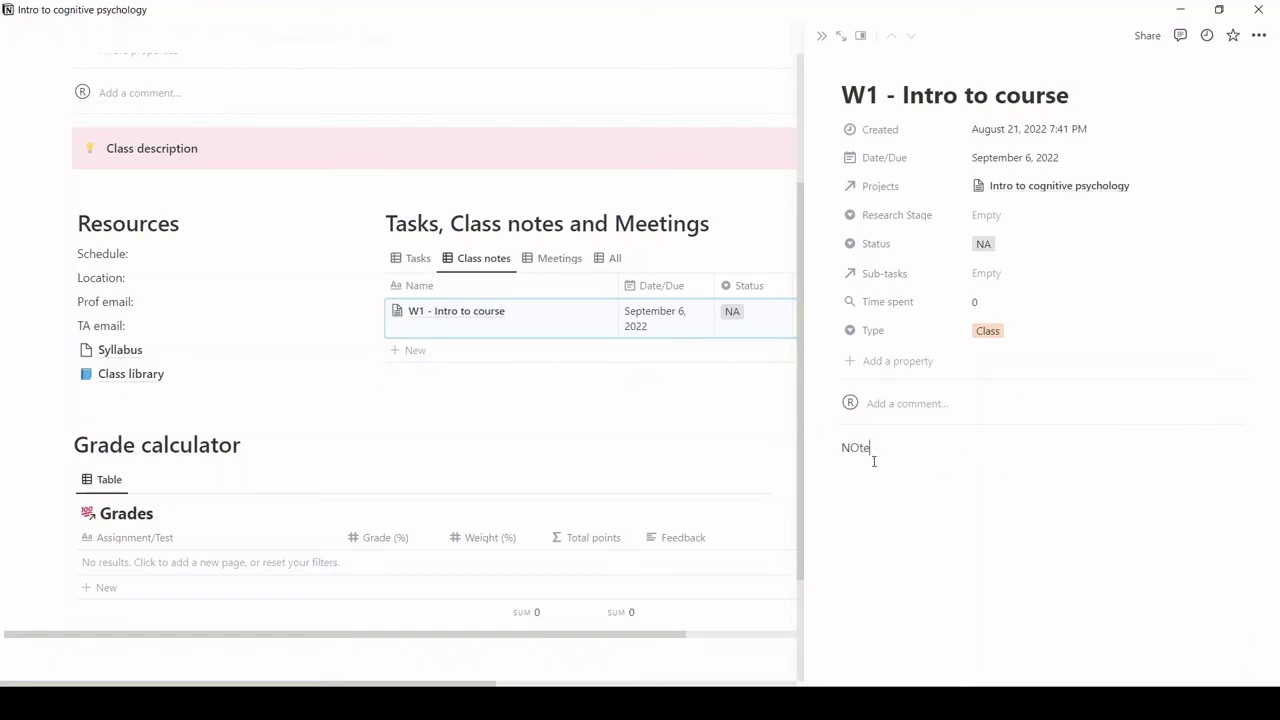
key("BackSpace")
key("BackSpace")
key("BackSpace")
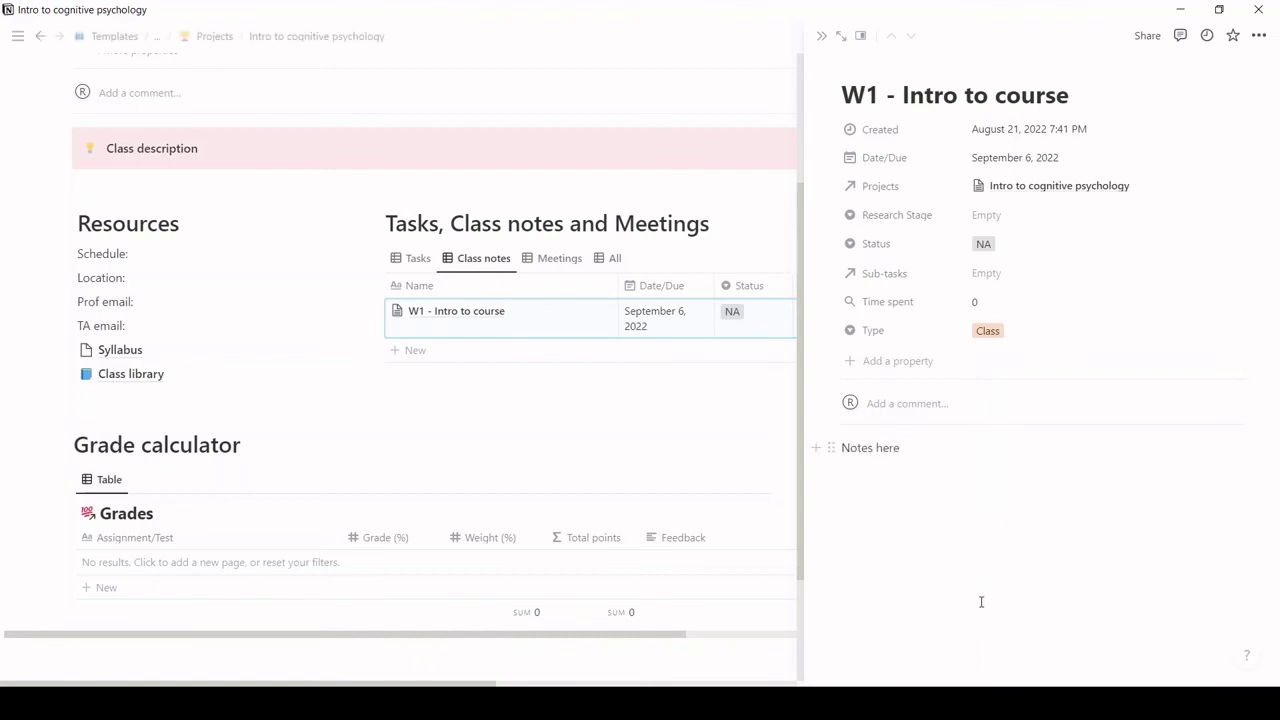
left_click(600, 396)
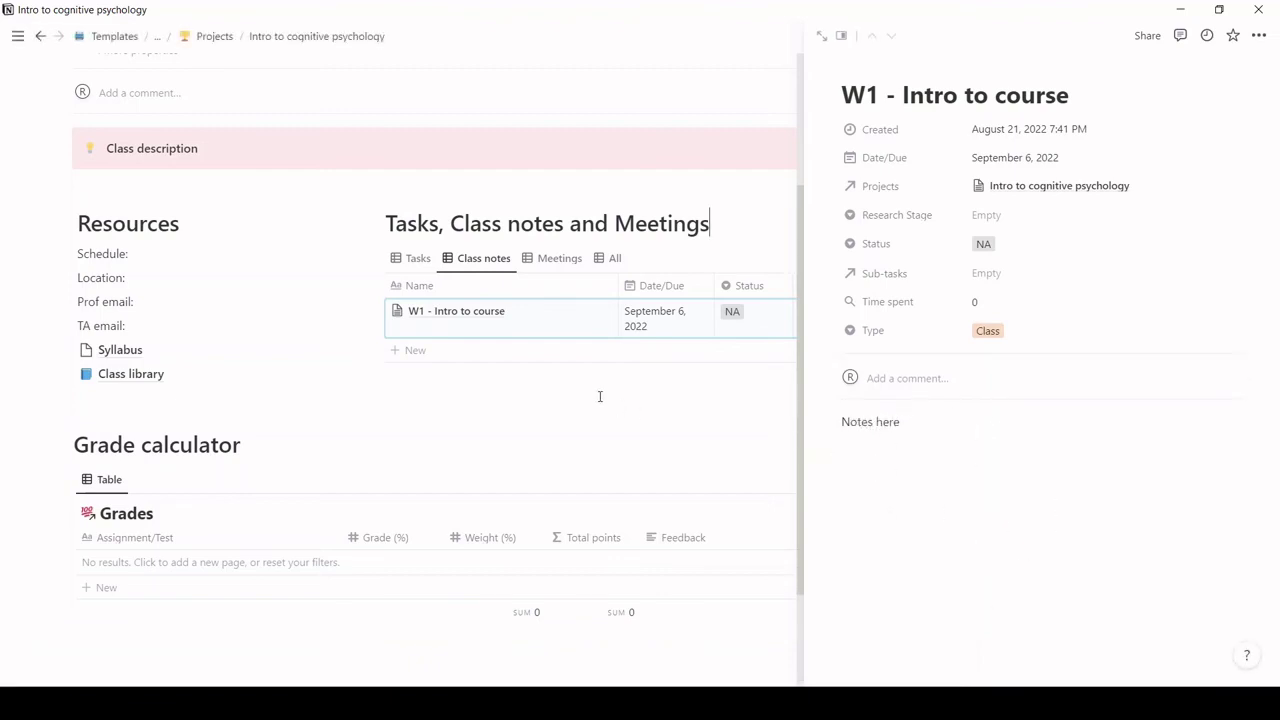
Look through the Meetings view and the All view of the class entries, hiding the filter bar.
left_click(555, 258)
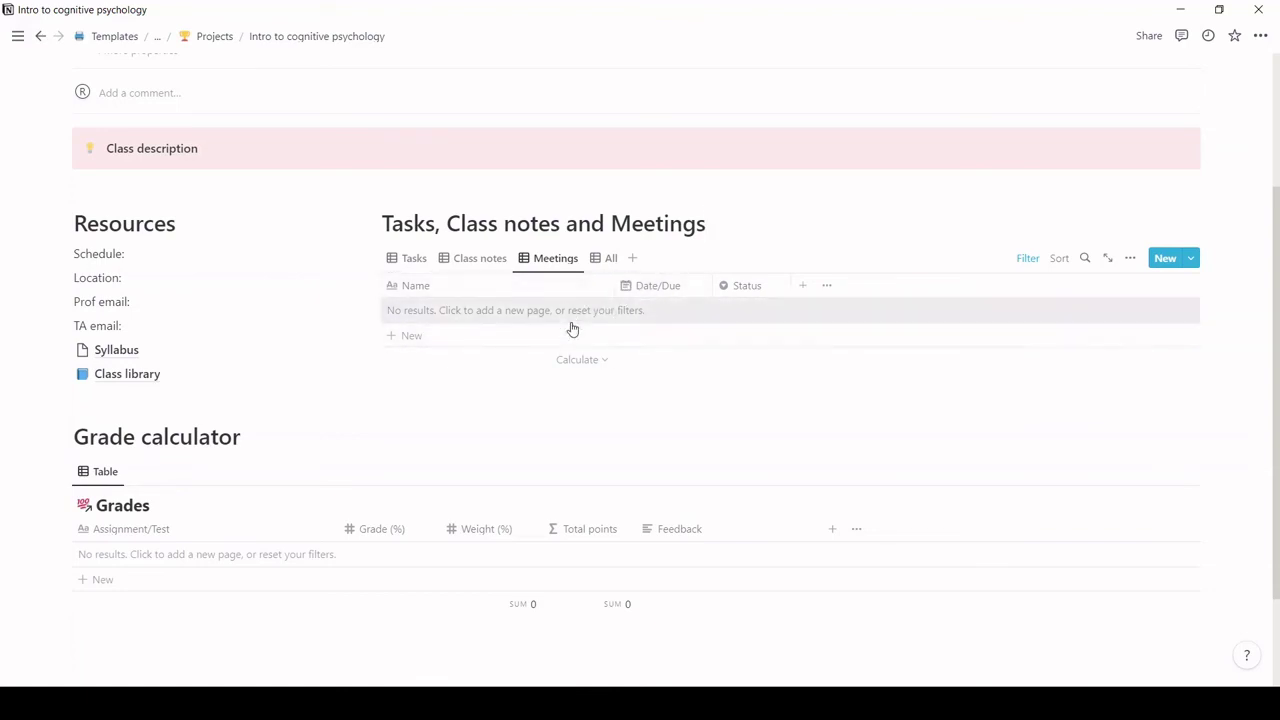
left_click(605, 258)
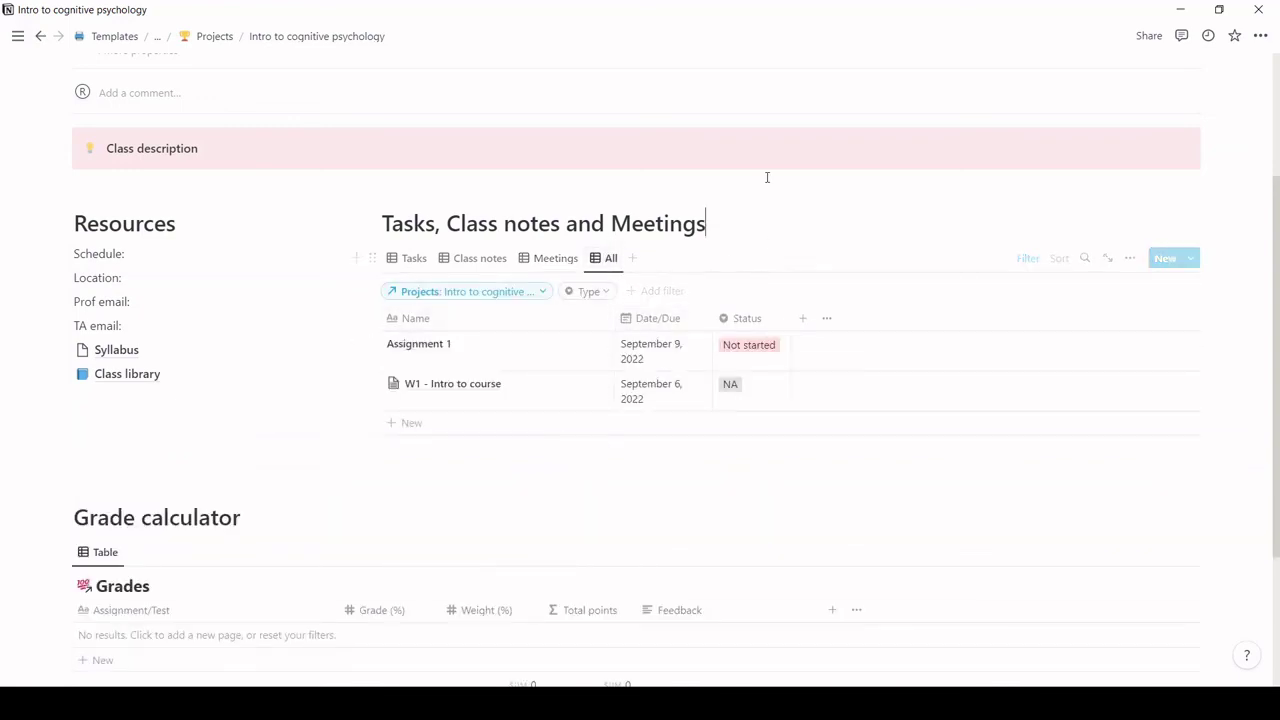
left_click(1036, 264)
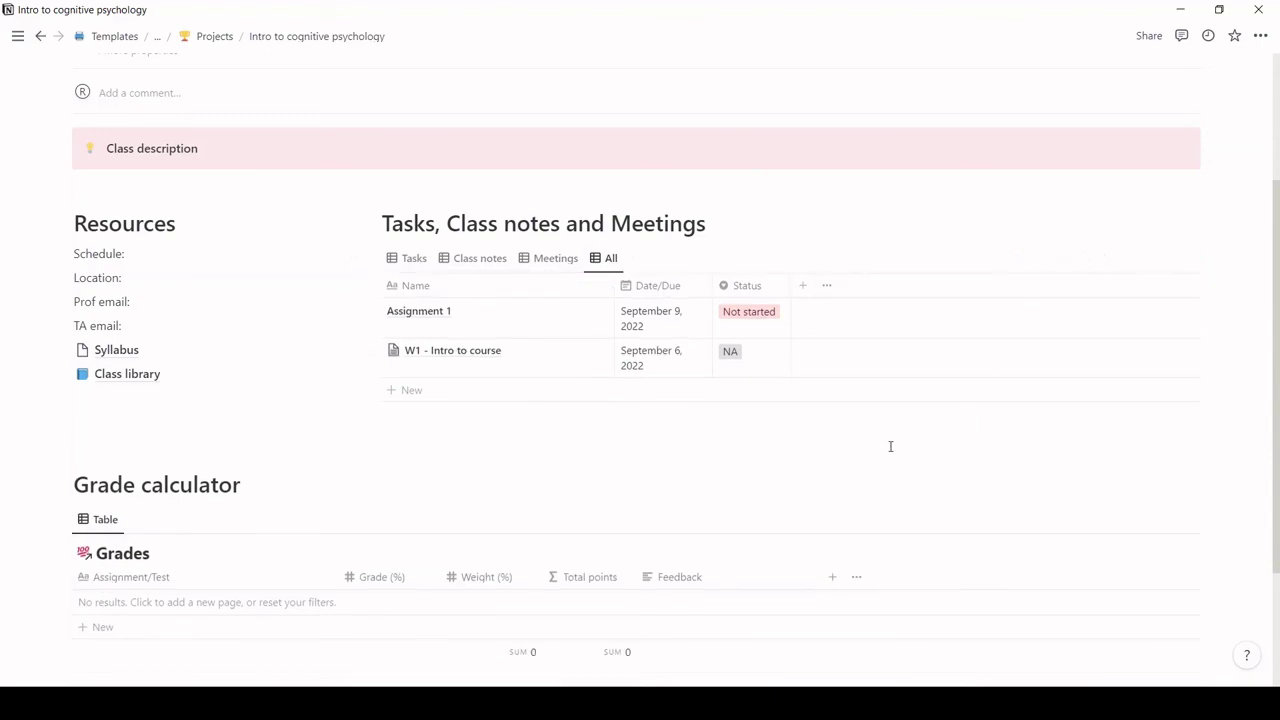
Add a "Mid-term exam" row to the Grades table with a grade of 85% and a weight of 40%.
scroll(891, 446, "down", 2)
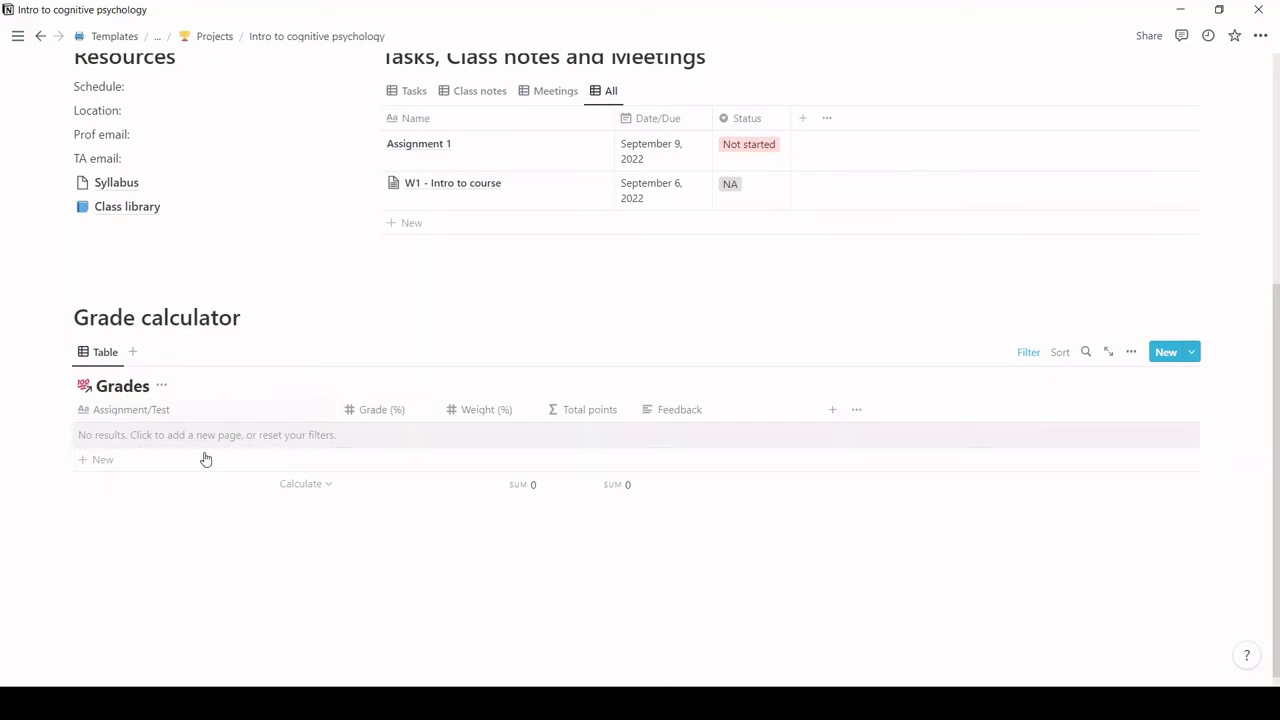
left_click(127, 467)
type("Mid-term exam")
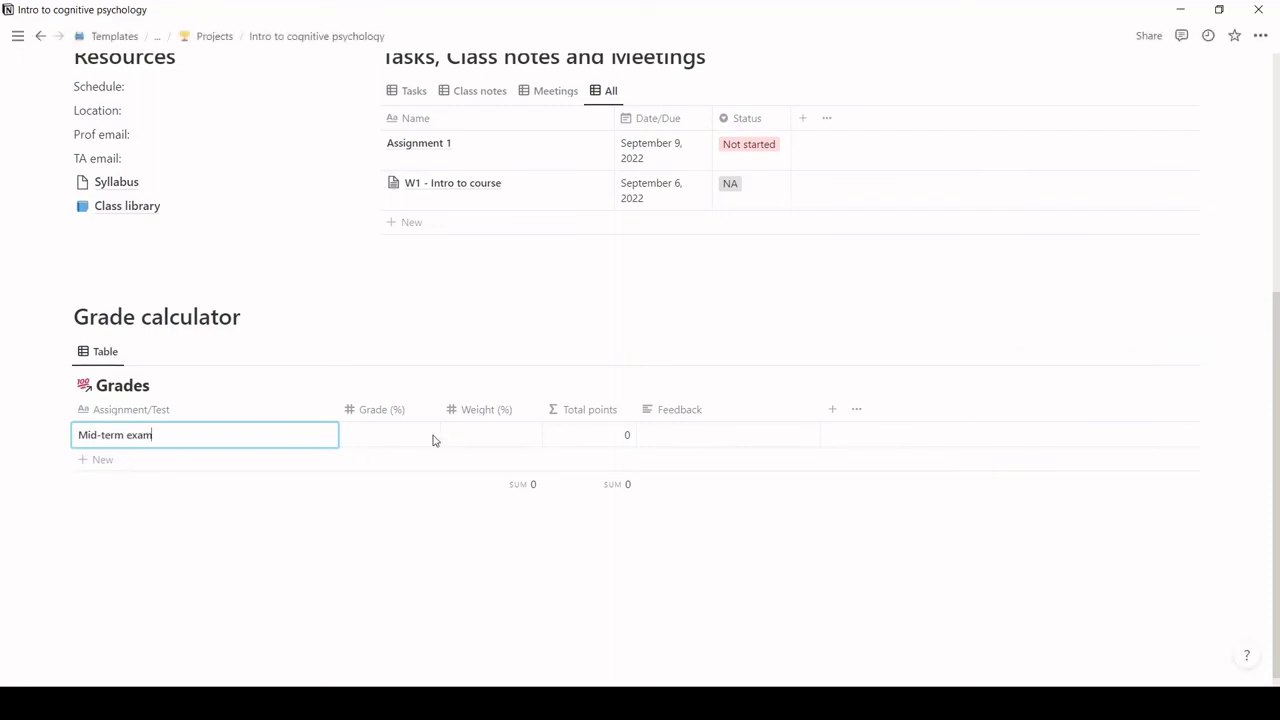
key("Return")
left_click(416, 440)
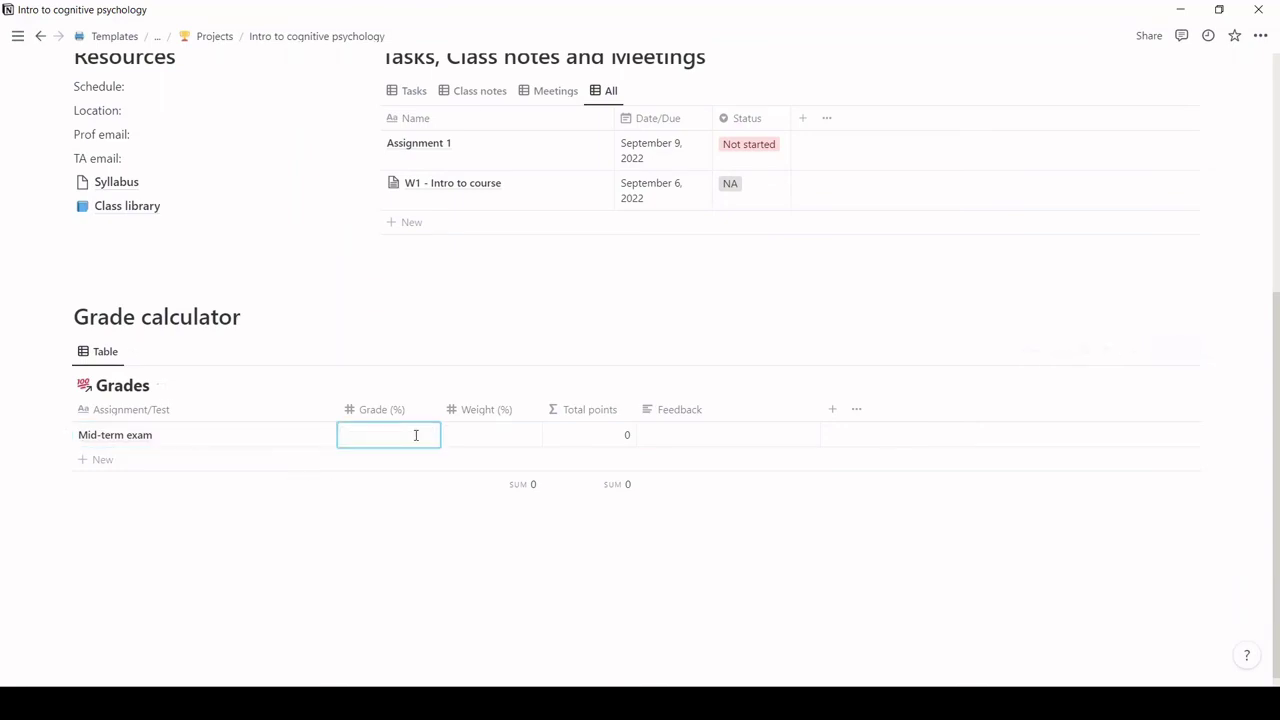
type("85")
key("Tab")
type("4")
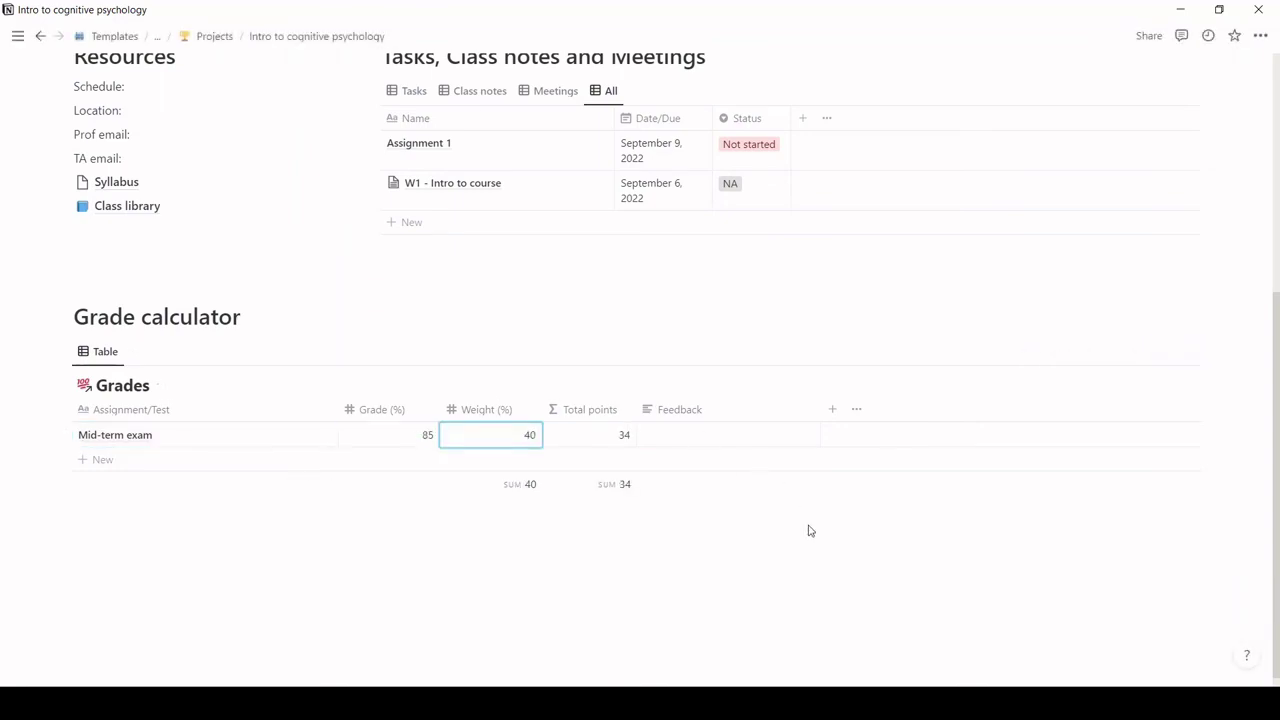
key("Return")
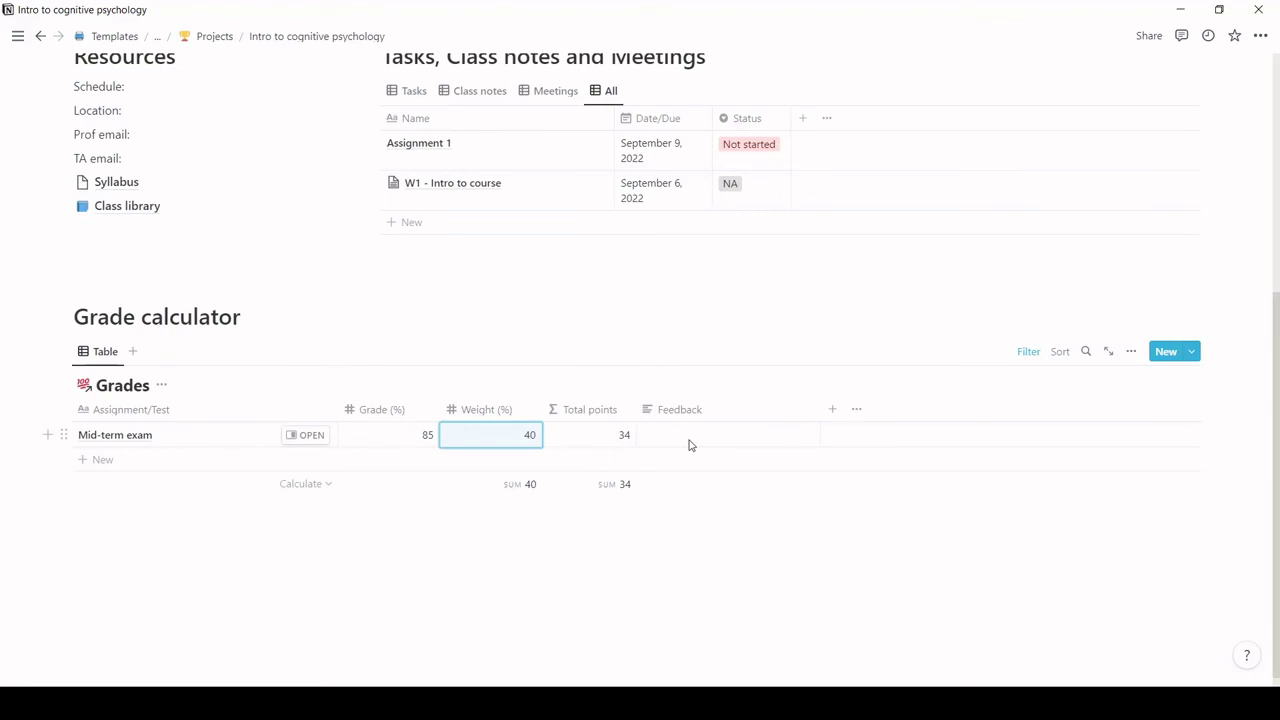
Return from the class page to the Projects gallery on the Grad school organizer page.
scroll(690, 445, "up", 5)
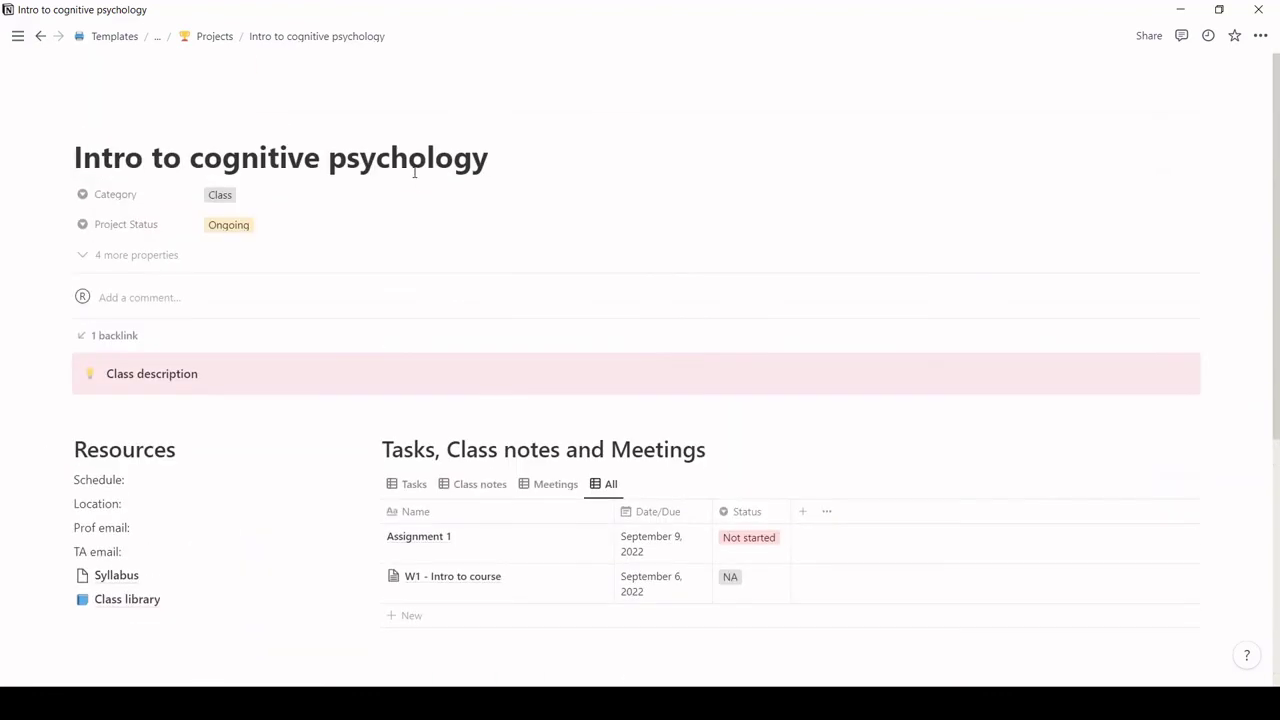
left_click(222, 42)
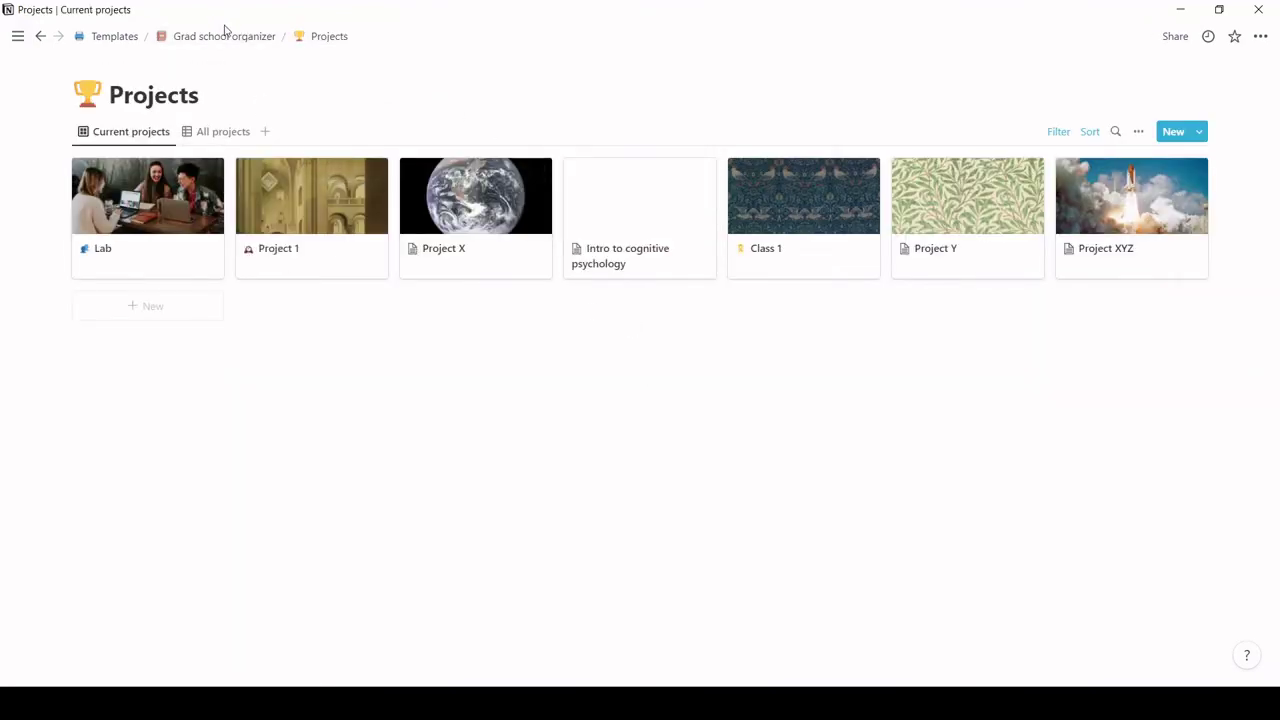
left_click(235, 40)
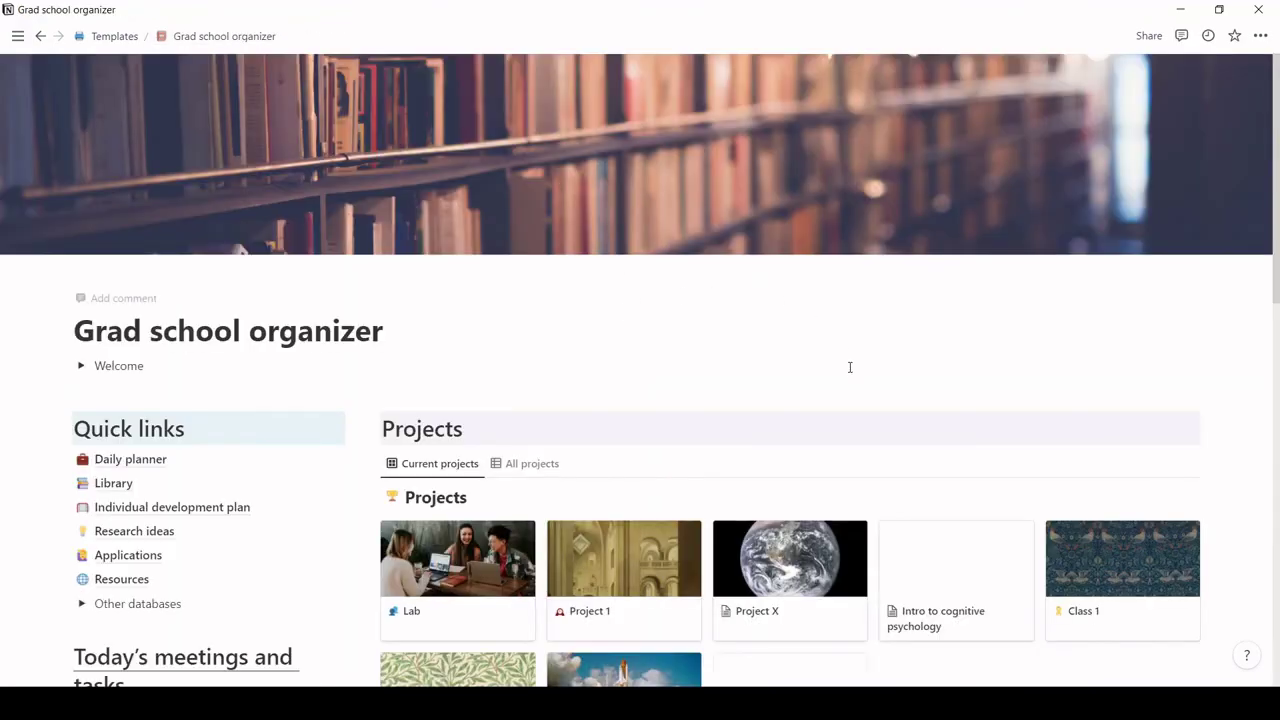
scroll(861, 440, "down", 3)
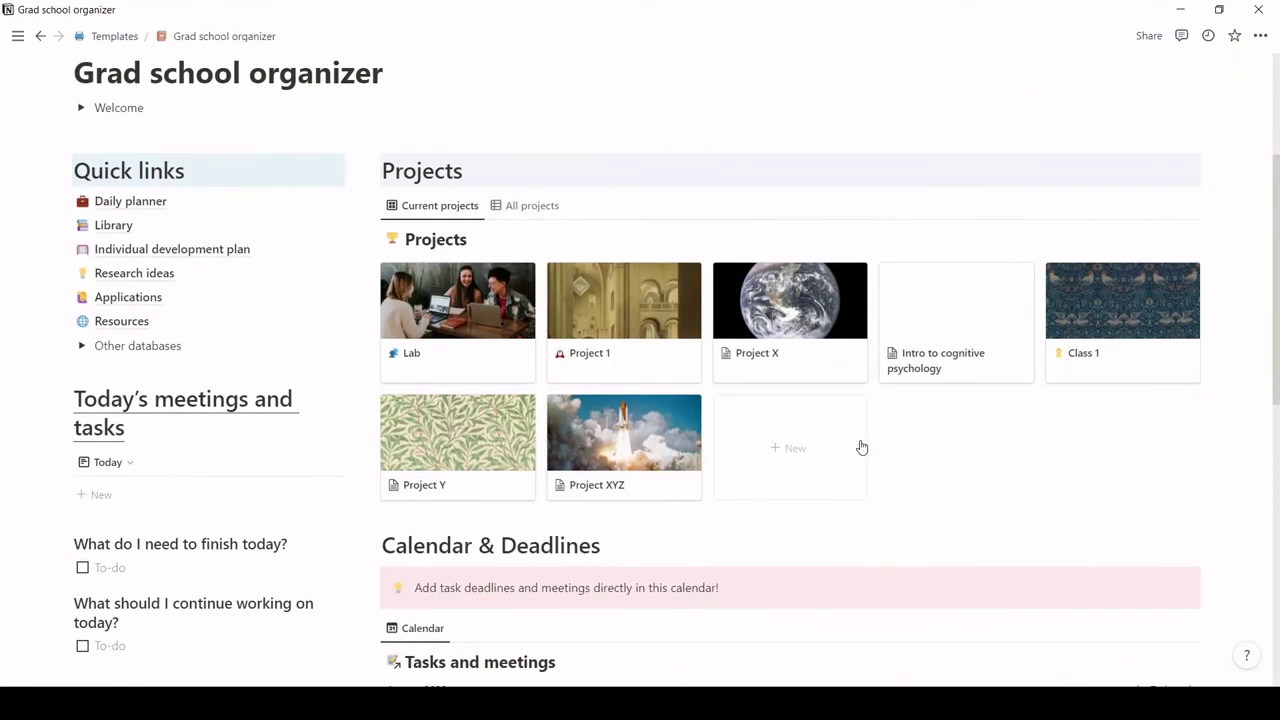
Create a new project page from the Committee dashboard template and title it "Lab 1".
left_click(810, 448)
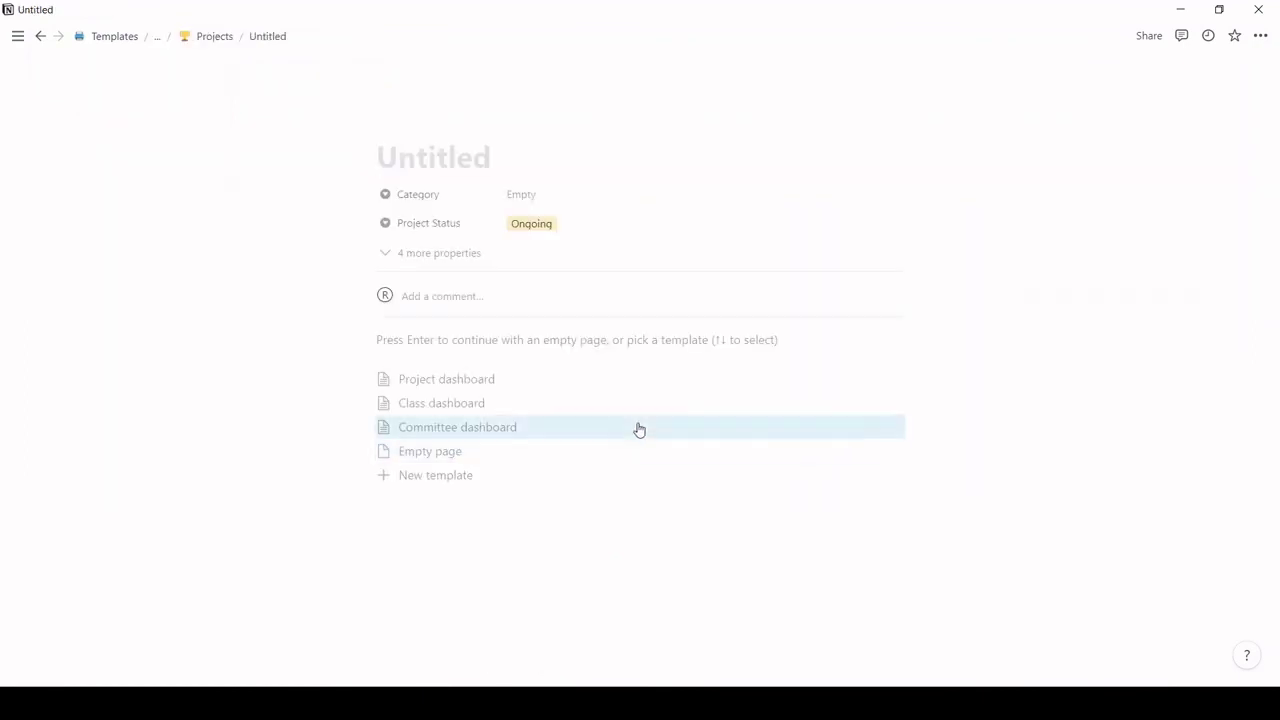
left_click(569, 432)
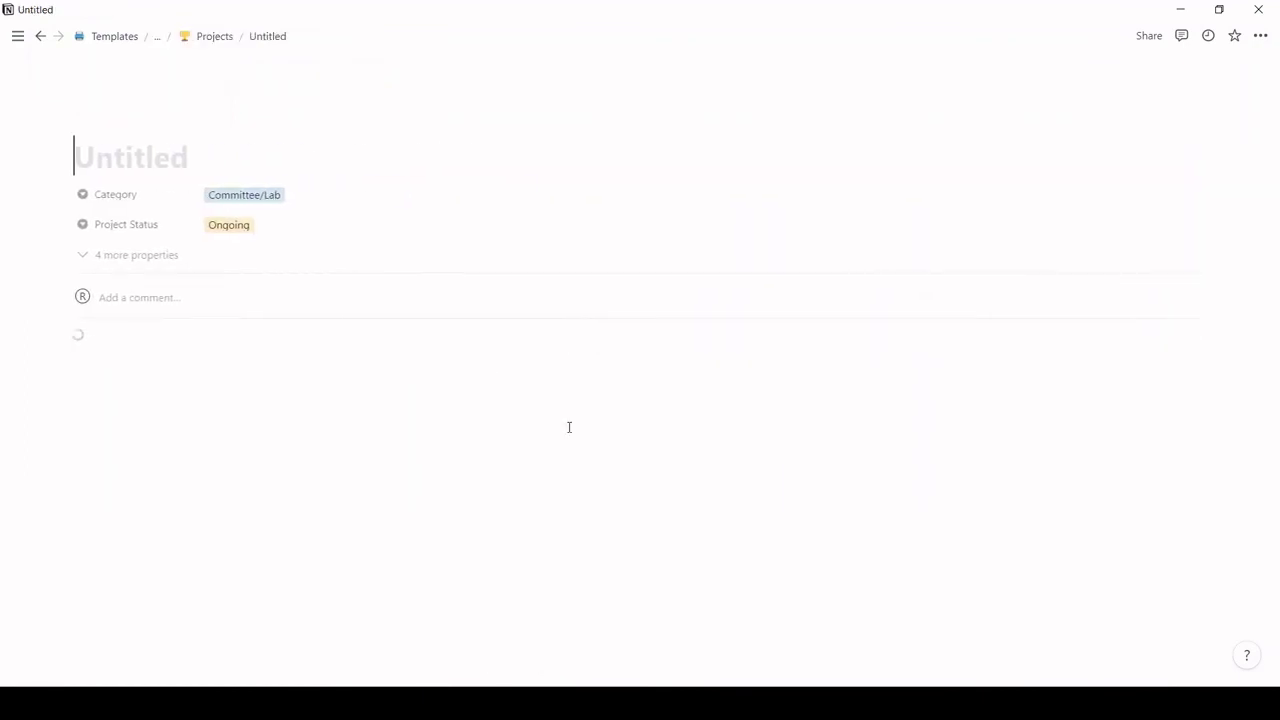
left_click(98, 159)
type("Lab ")
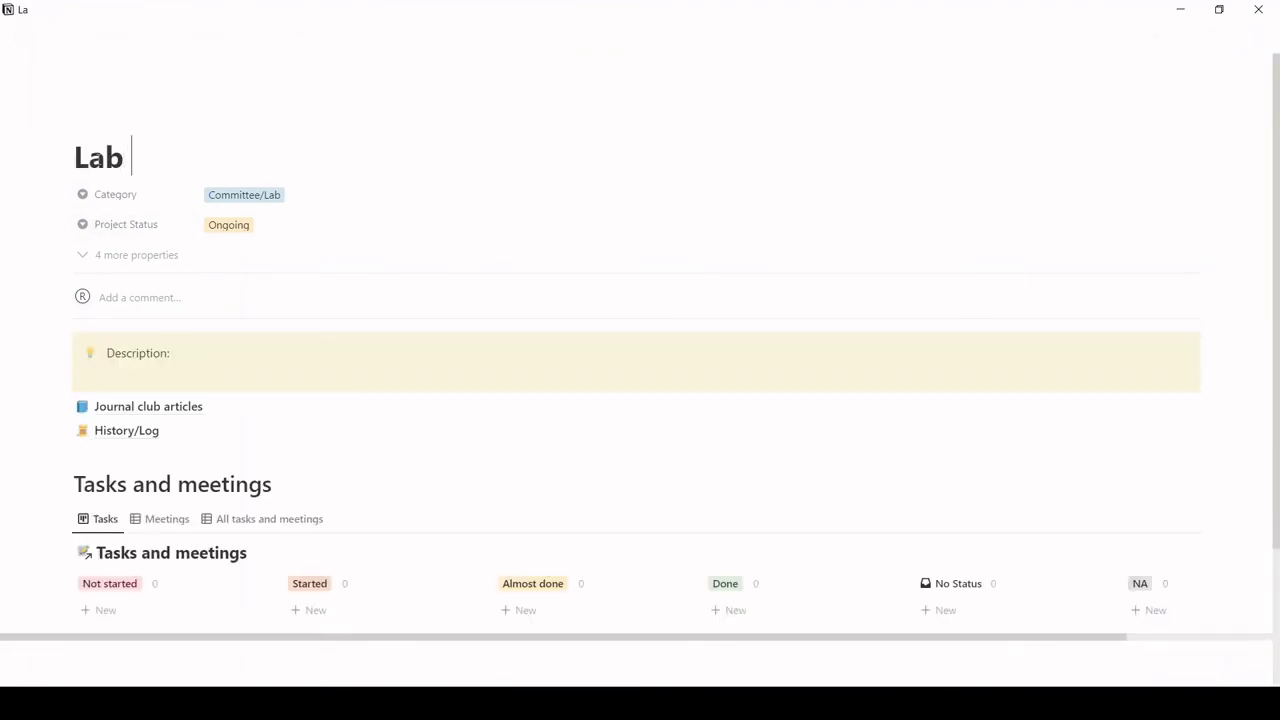
type("meetings")
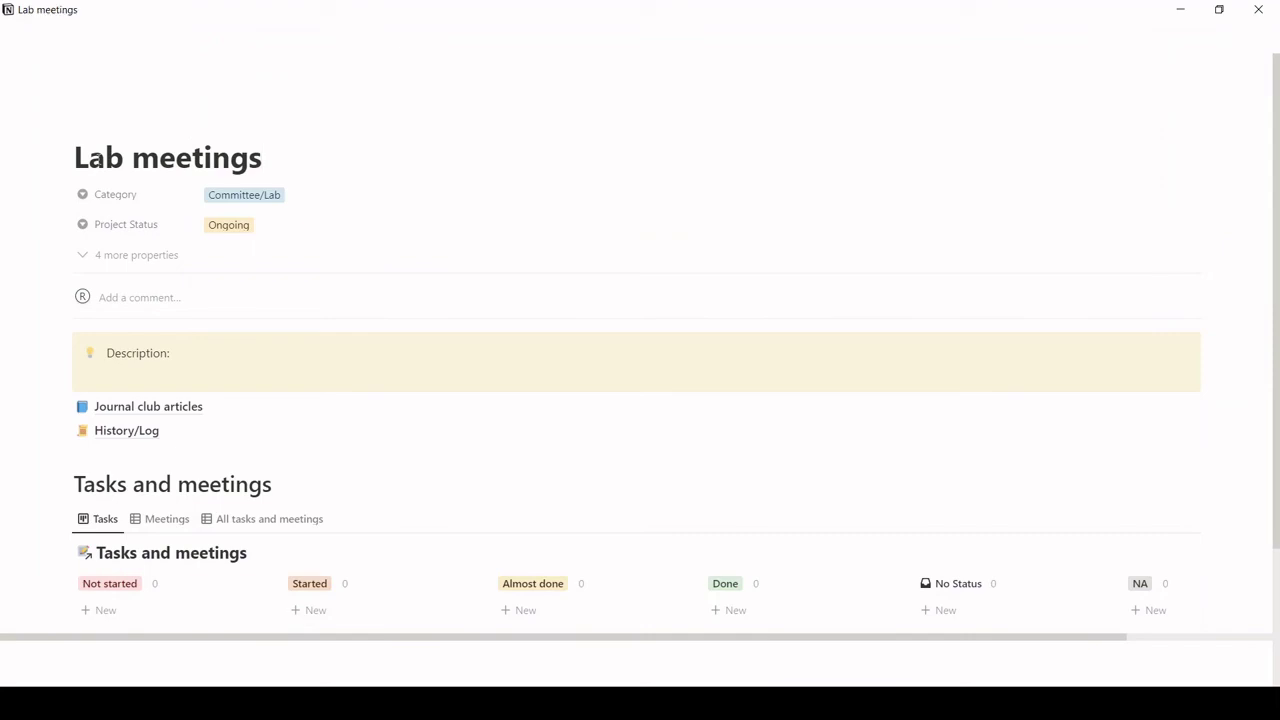
key("BackSpace")
key("BackSpace")
key("BackSpace")
key("BackSpace")
key("BackSpace")
key("BackSpace")
key("BackSpace")
key("BackSpace")
key("BackSpace")
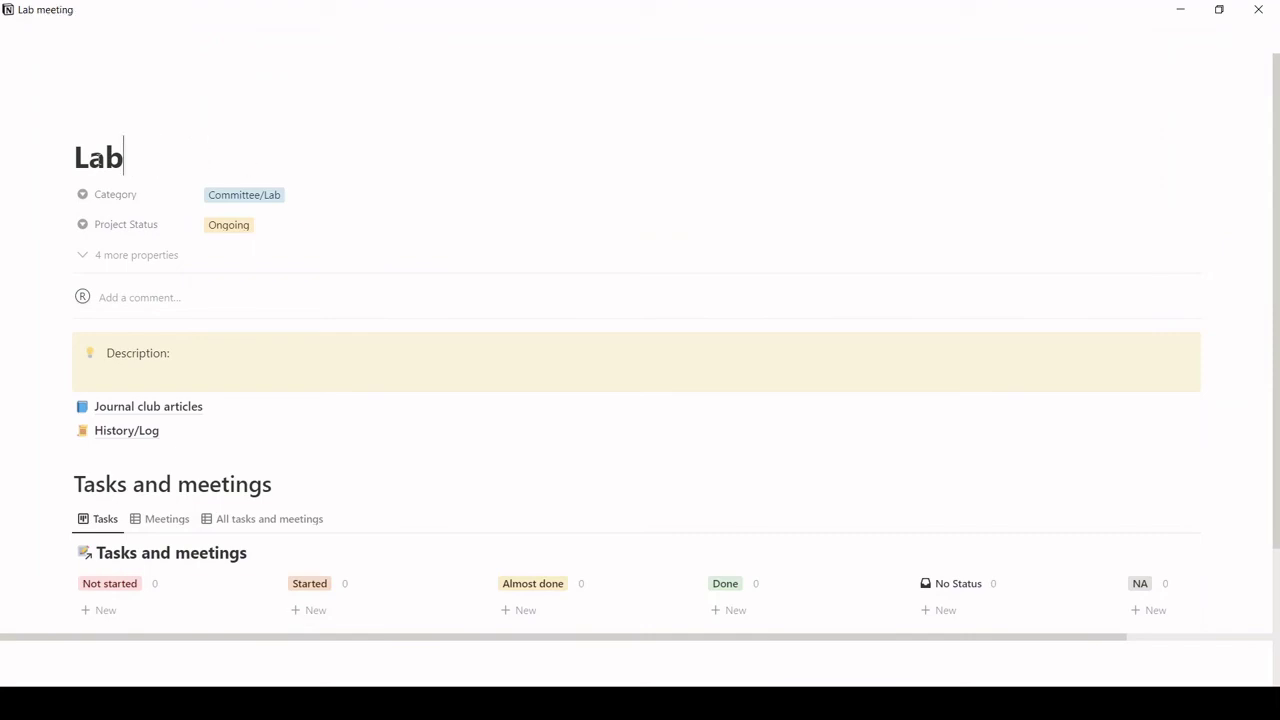
type("1")
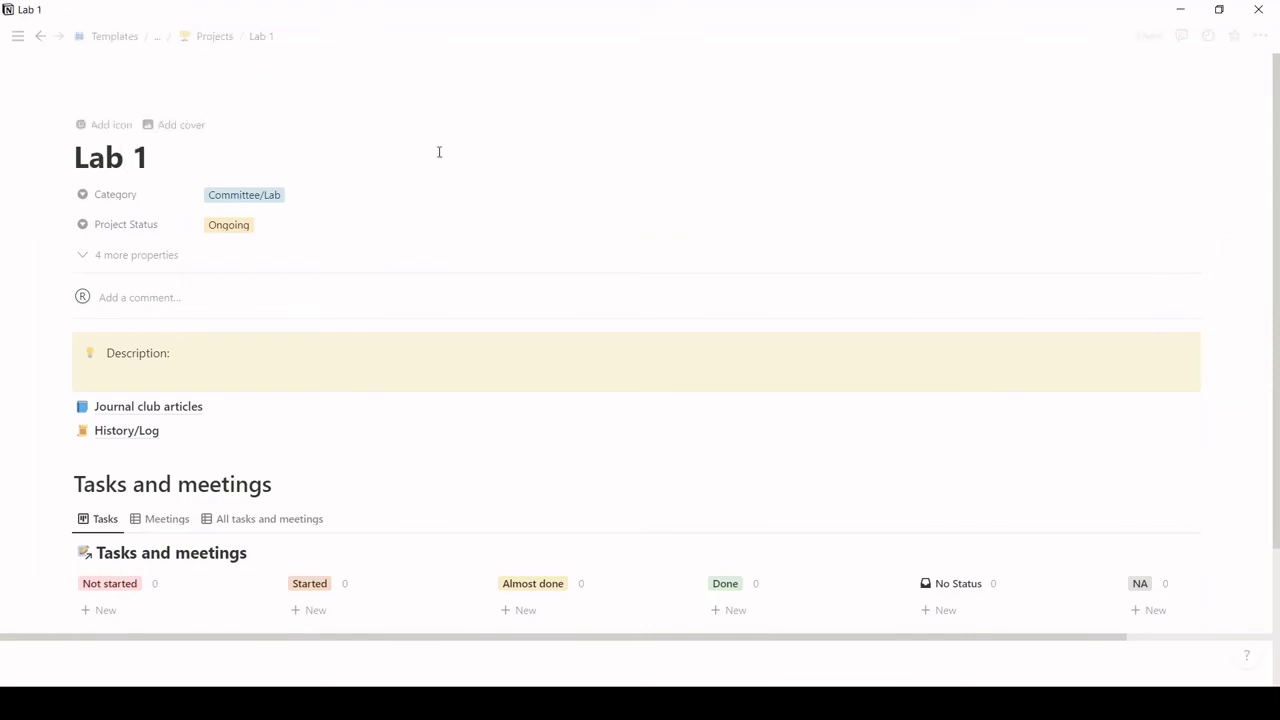
Open the History/Log database of the Lab 1 page, examine its columns and return to the page.
scroll(511, 428, "down", 1)
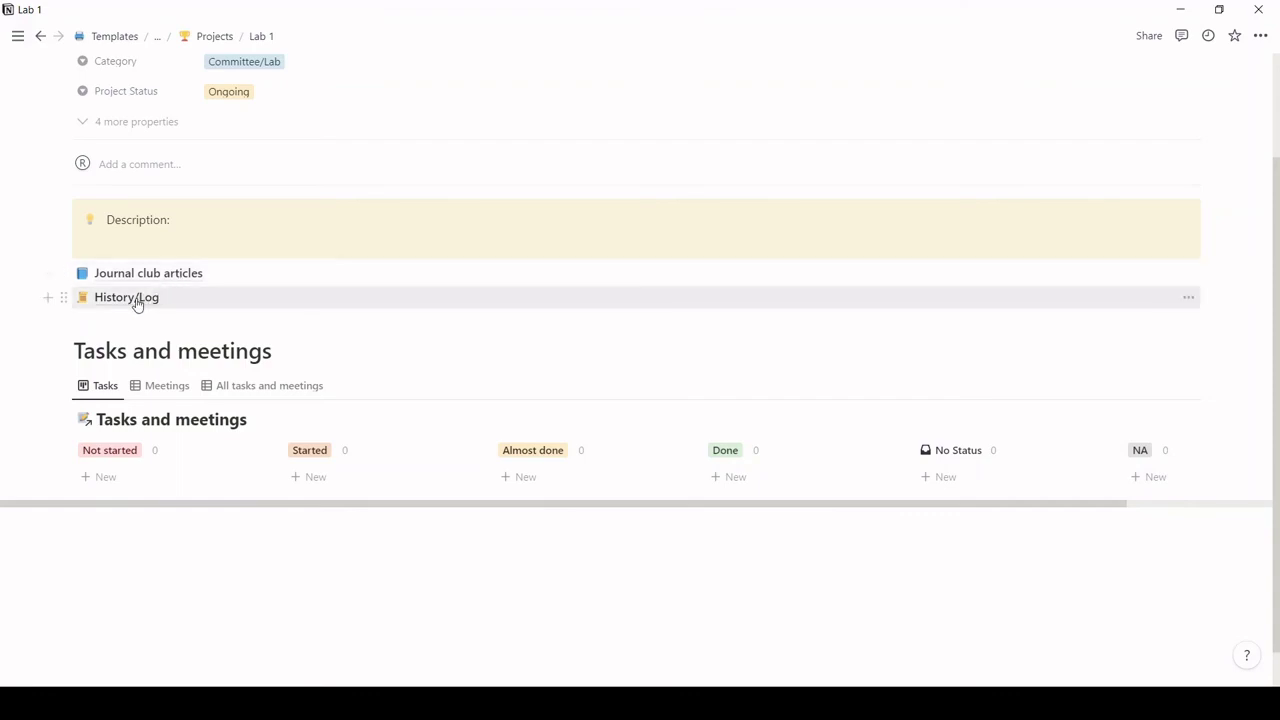
left_click(137, 300)
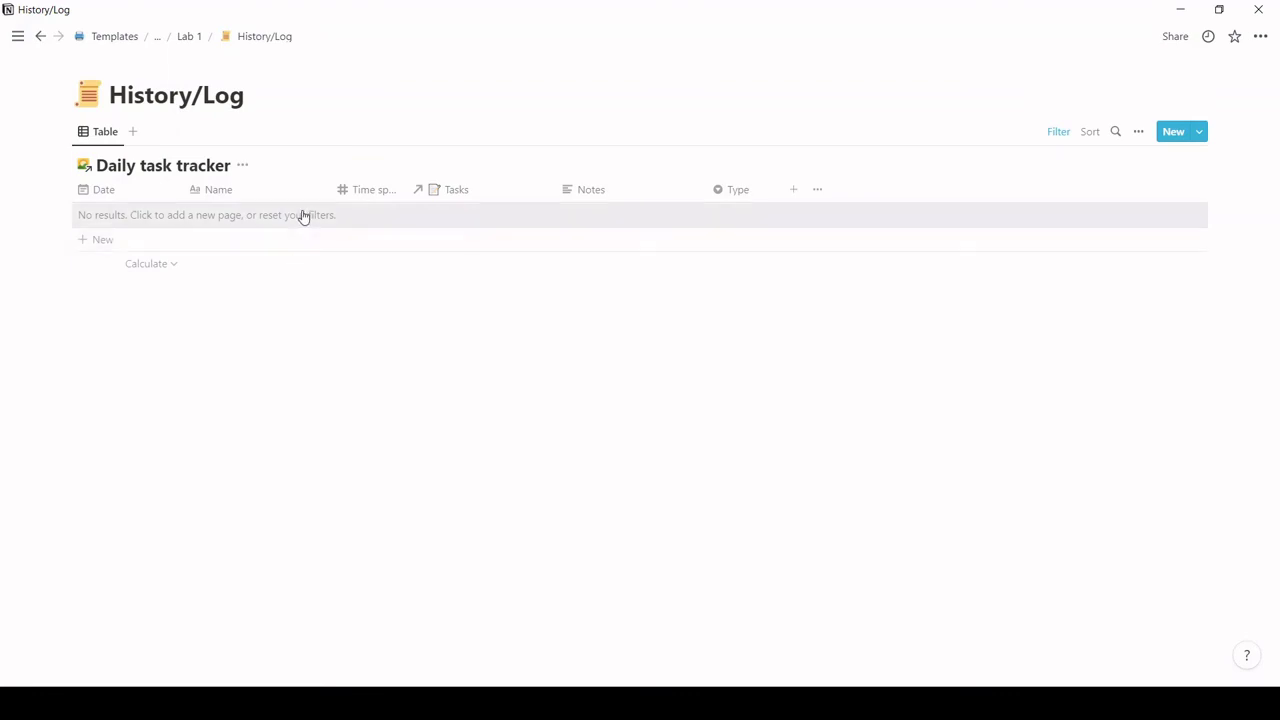
left_click(190, 38)
Look through the Meetings and All tasks and meetings views of Lab 1, ending on the Tasks board.
scroll(274, 329, "down", 3)
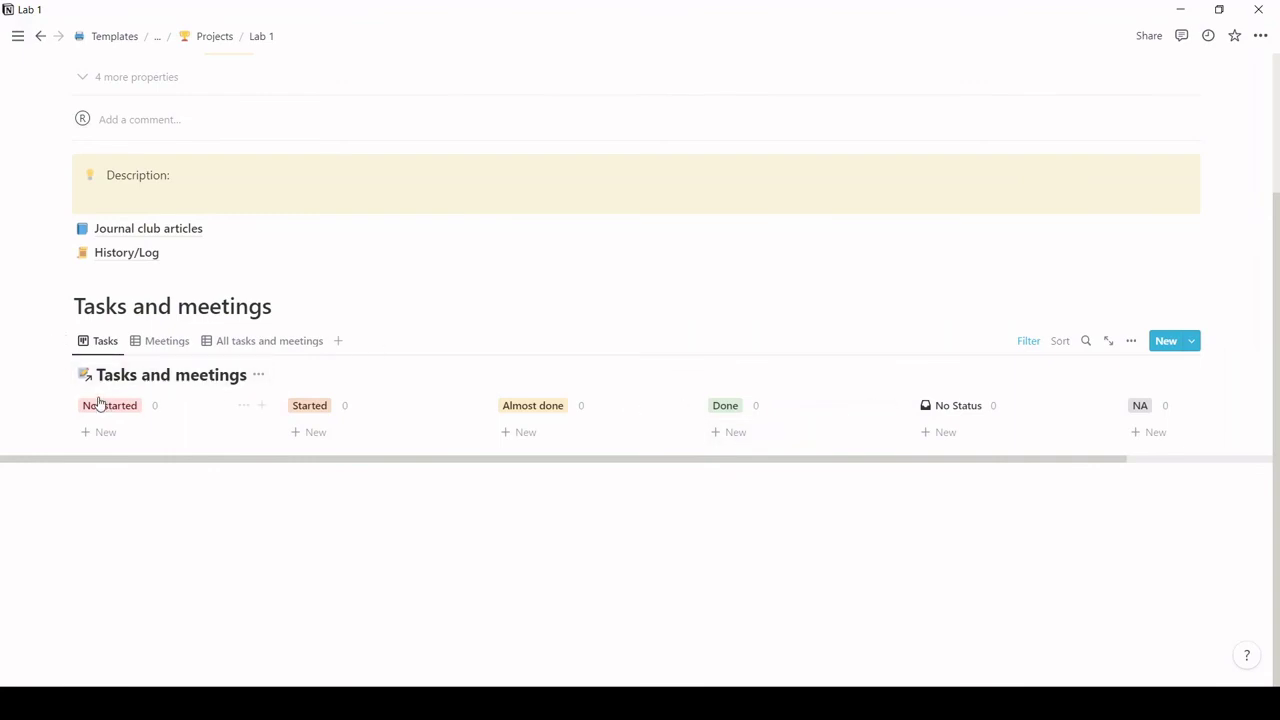
left_click(134, 348)
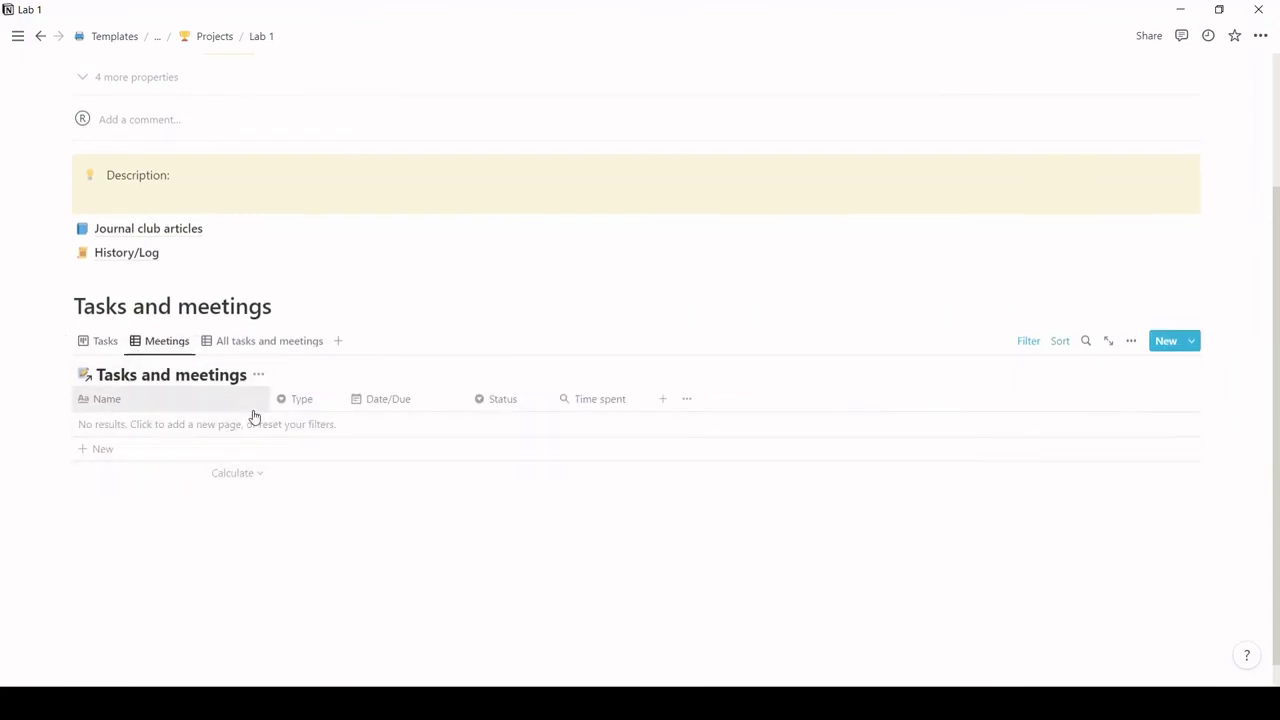
left_click(267, 341)
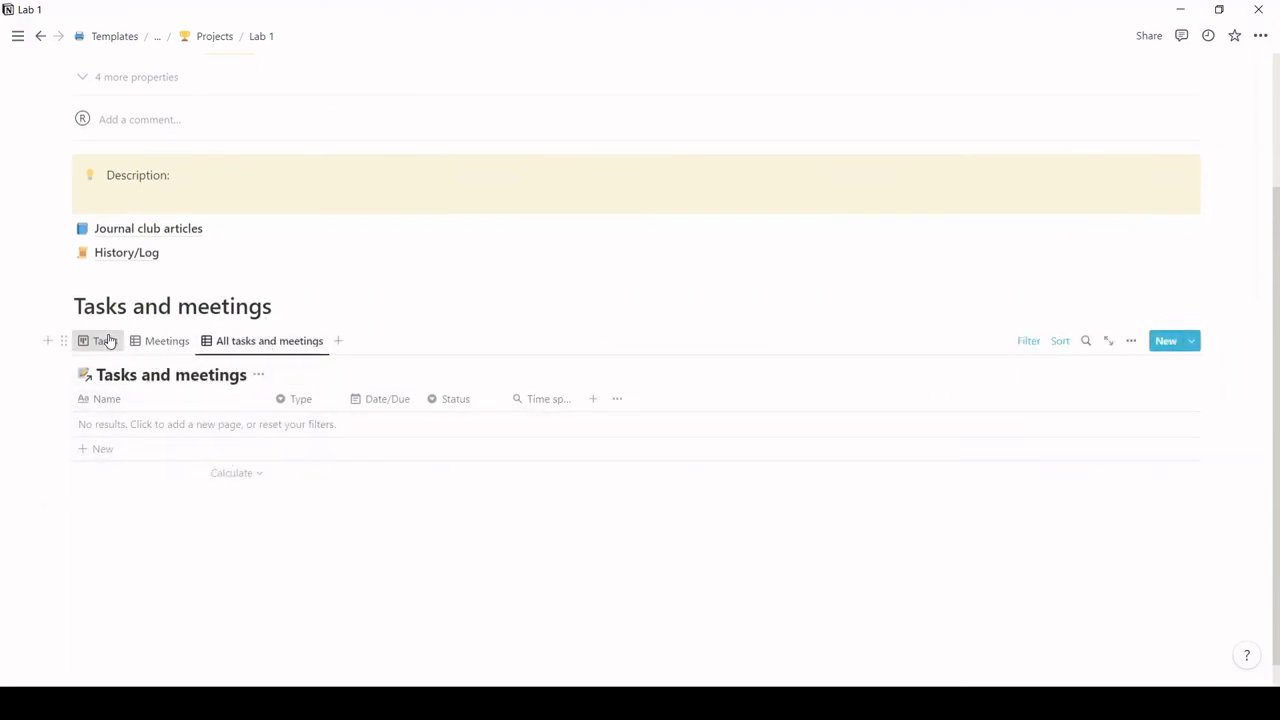
left_click(105, 341)
scroll(414, 326, "up", 2)
scroll(416, 331, "up", 2)
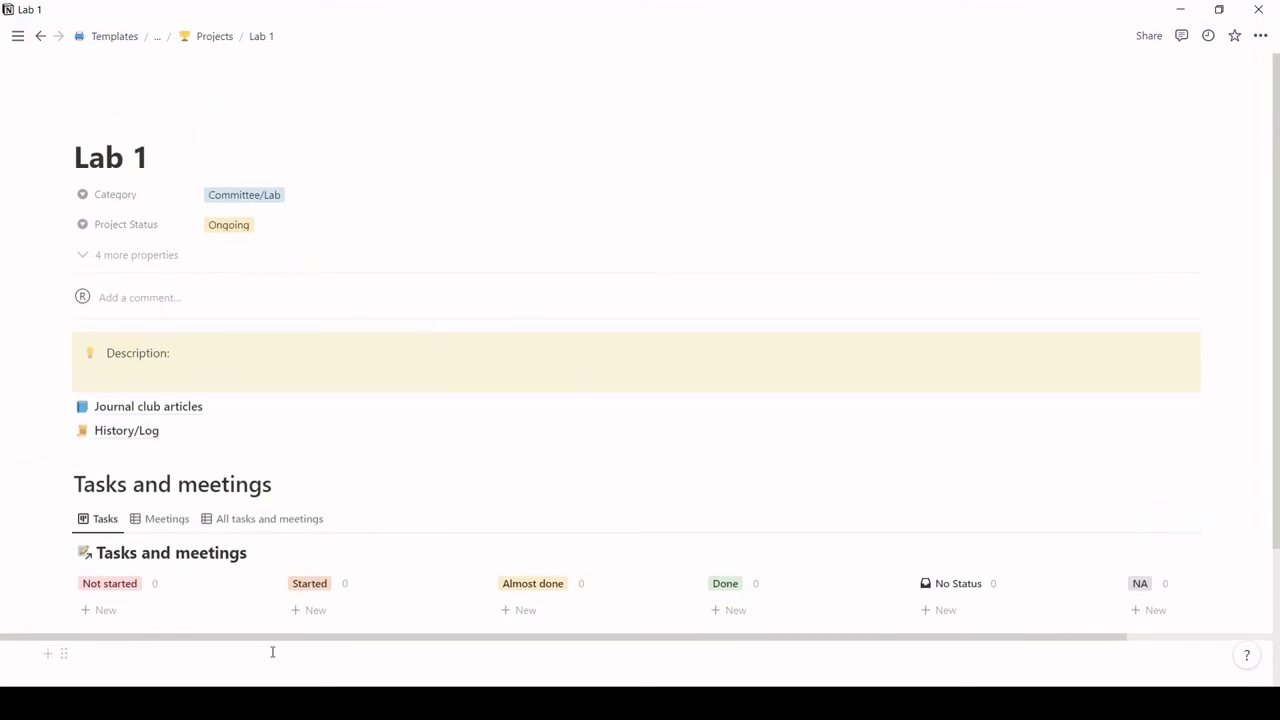
Return to the Grad school organizer page and review its project gallery, deadlines calendar and today's meetings and to-do lists.
left_click(157, 36)
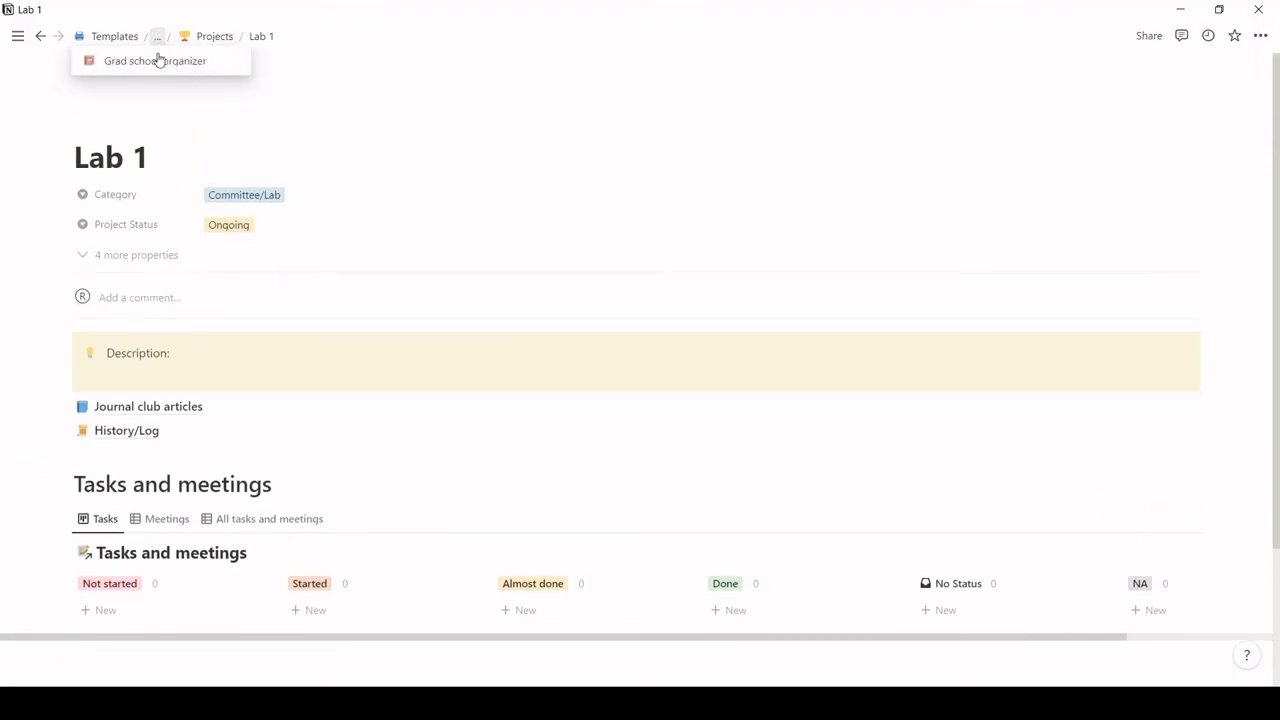
left_click(159, 61)
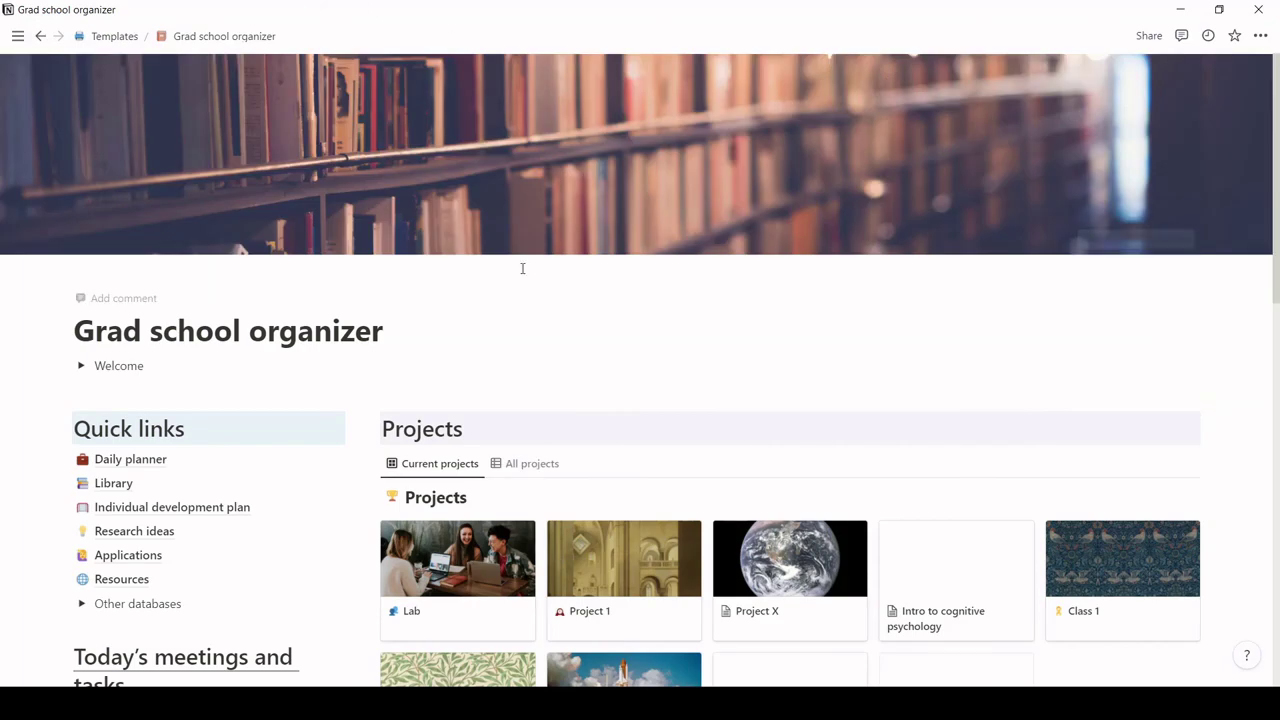
scroll(522, 268, "down", 2)
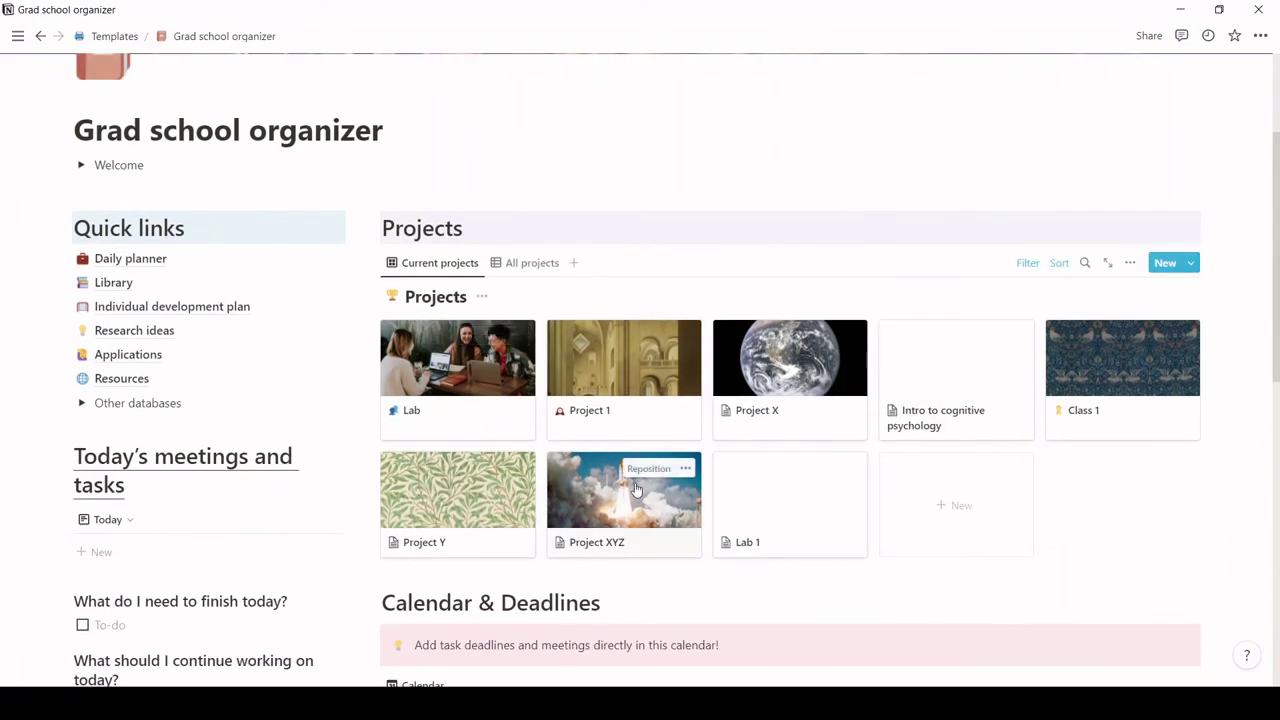
scroll(603, 477, "down", 5)
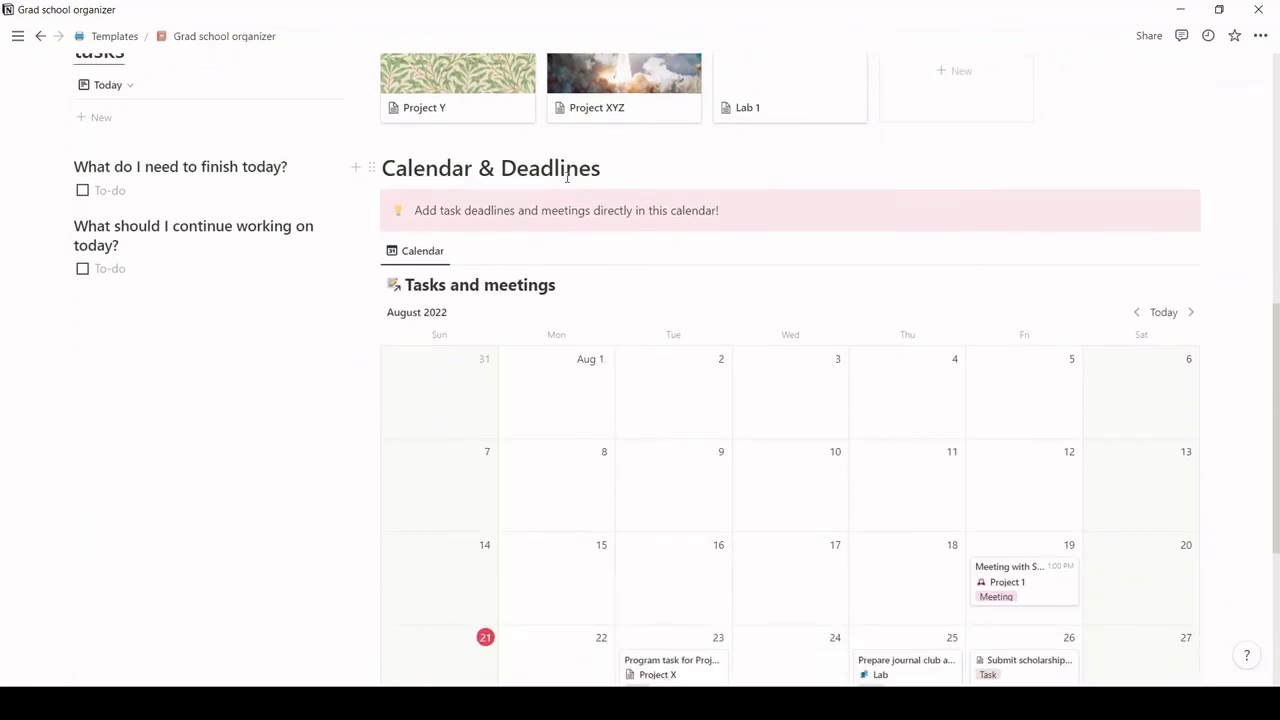
scroll(677, 374, "down", 2)
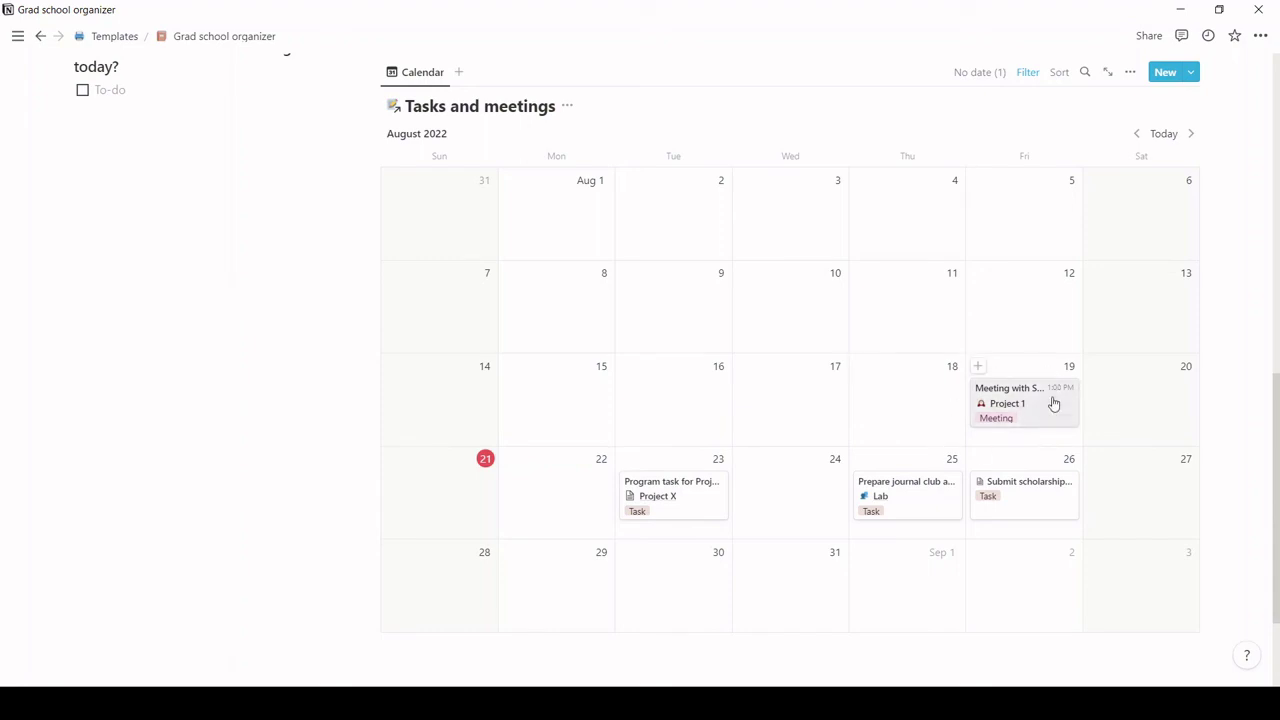
scroll(1053, 403, "up", 1)
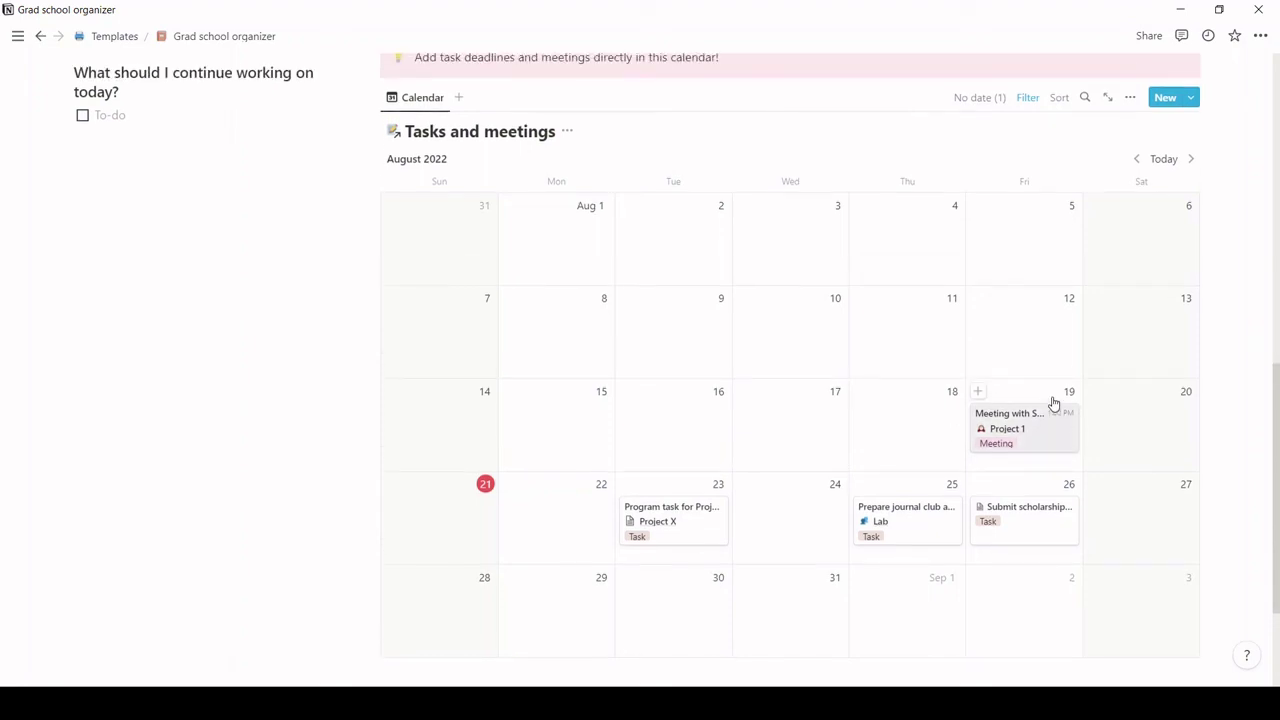
scroll(1053, 403, "up", 5)
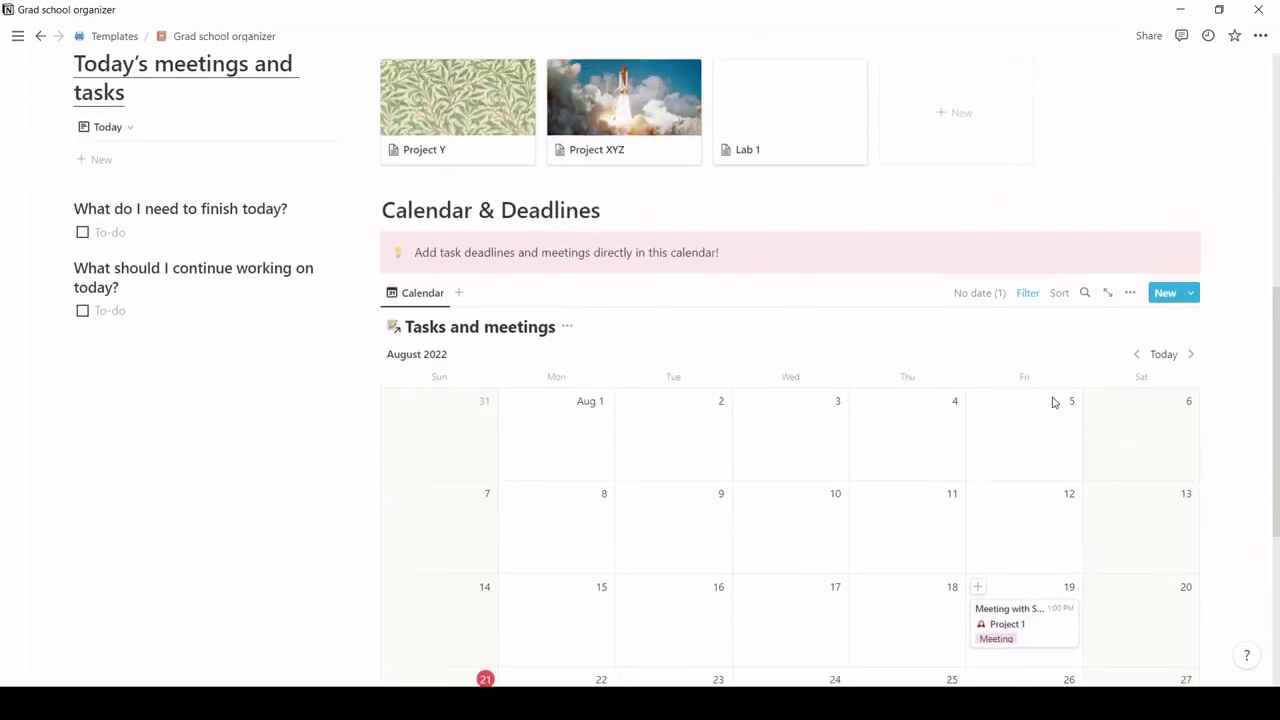
scroll(1053, 403, "up", 1)
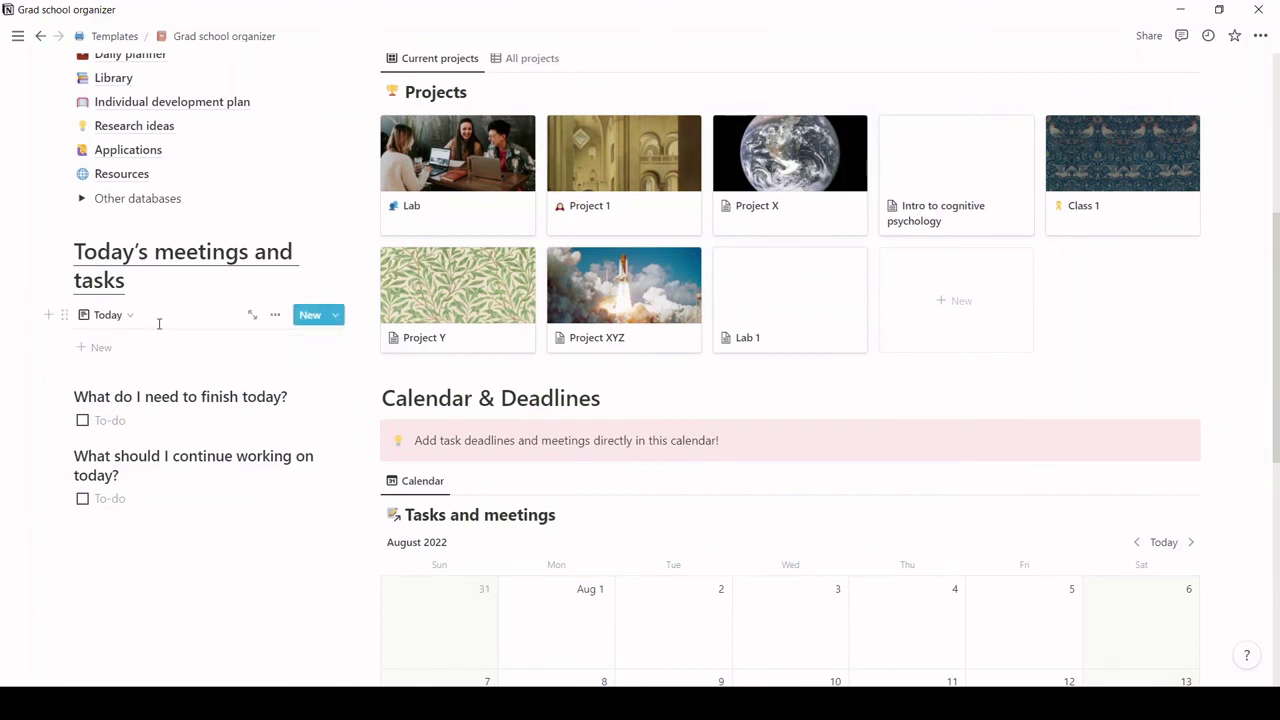
scroll(157, 323, "up", 1)
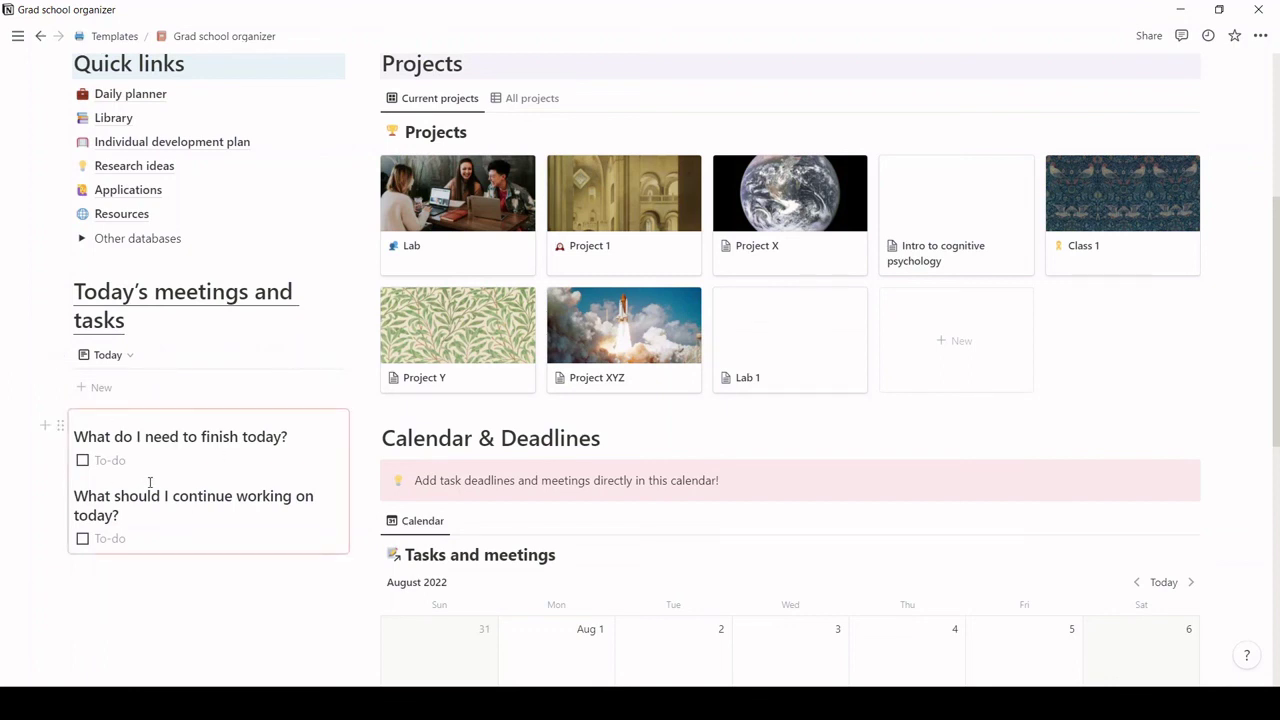
scroll(150, 482, "up", 3)
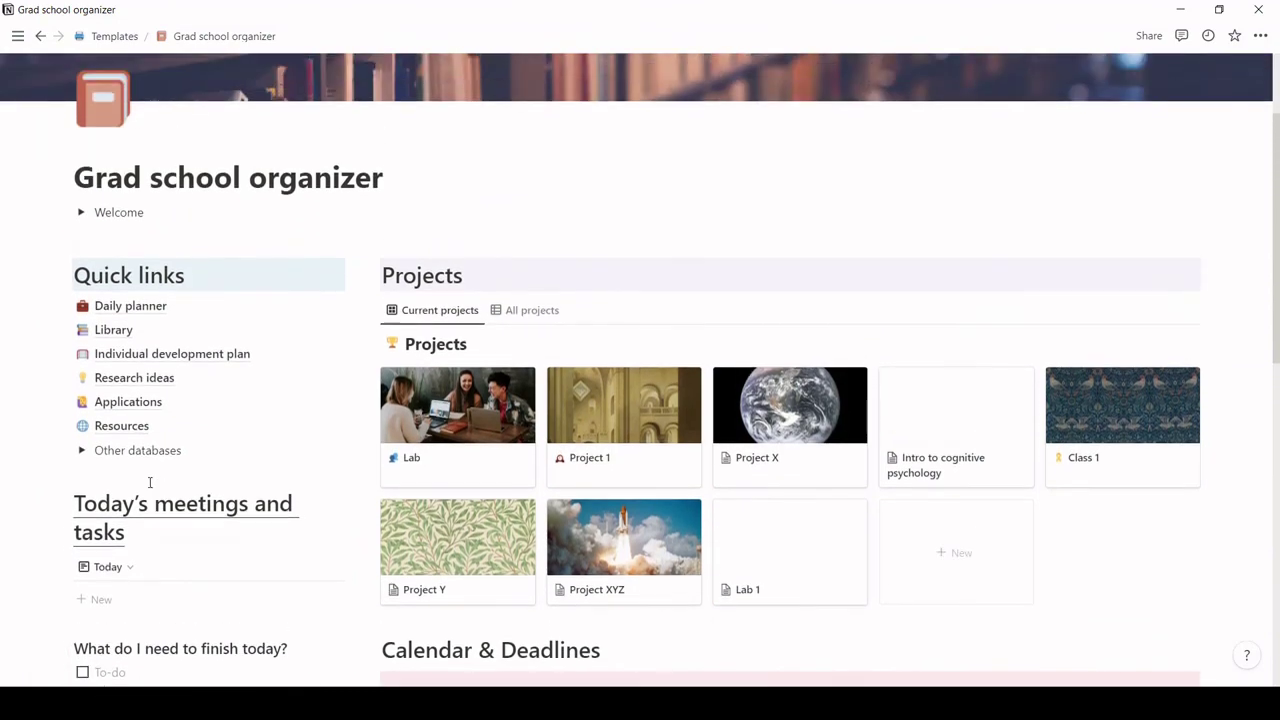
scroll(150, 482, "up", 3)
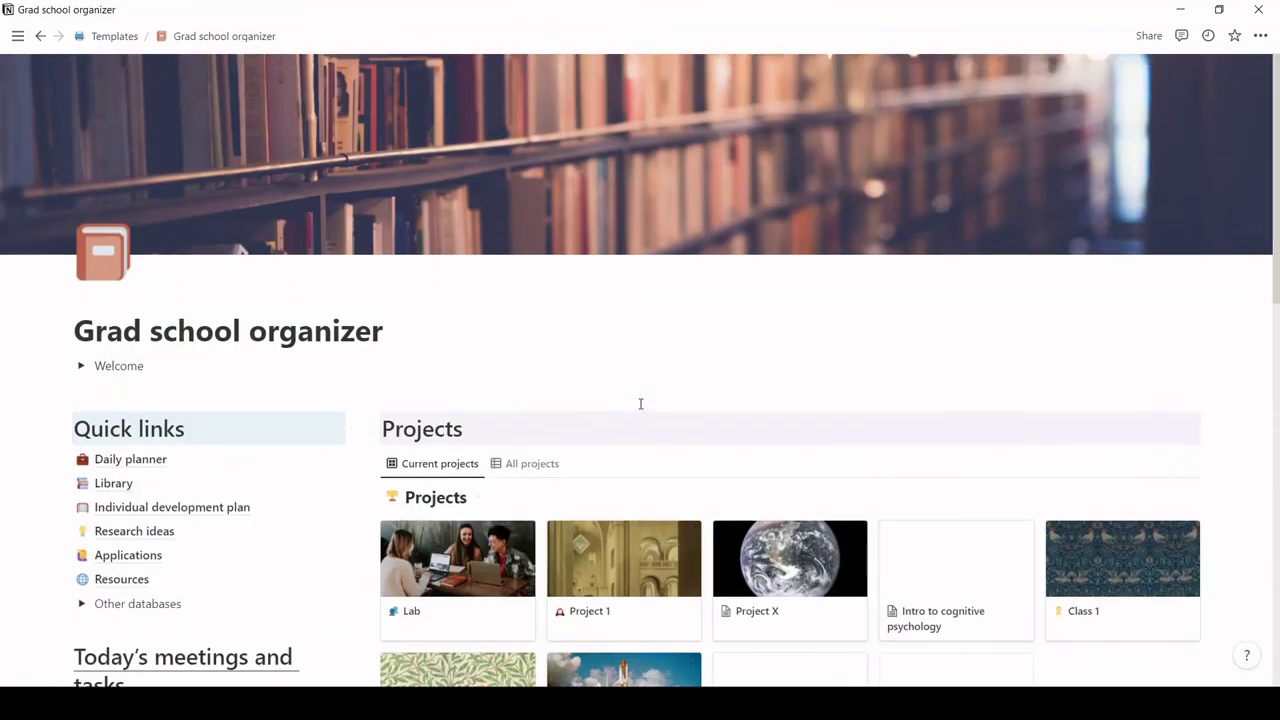
Expand the Other databases list in Quick links, open the Daily task tracker and examine its dated entries.
scroll(589, 389, "down", 3)
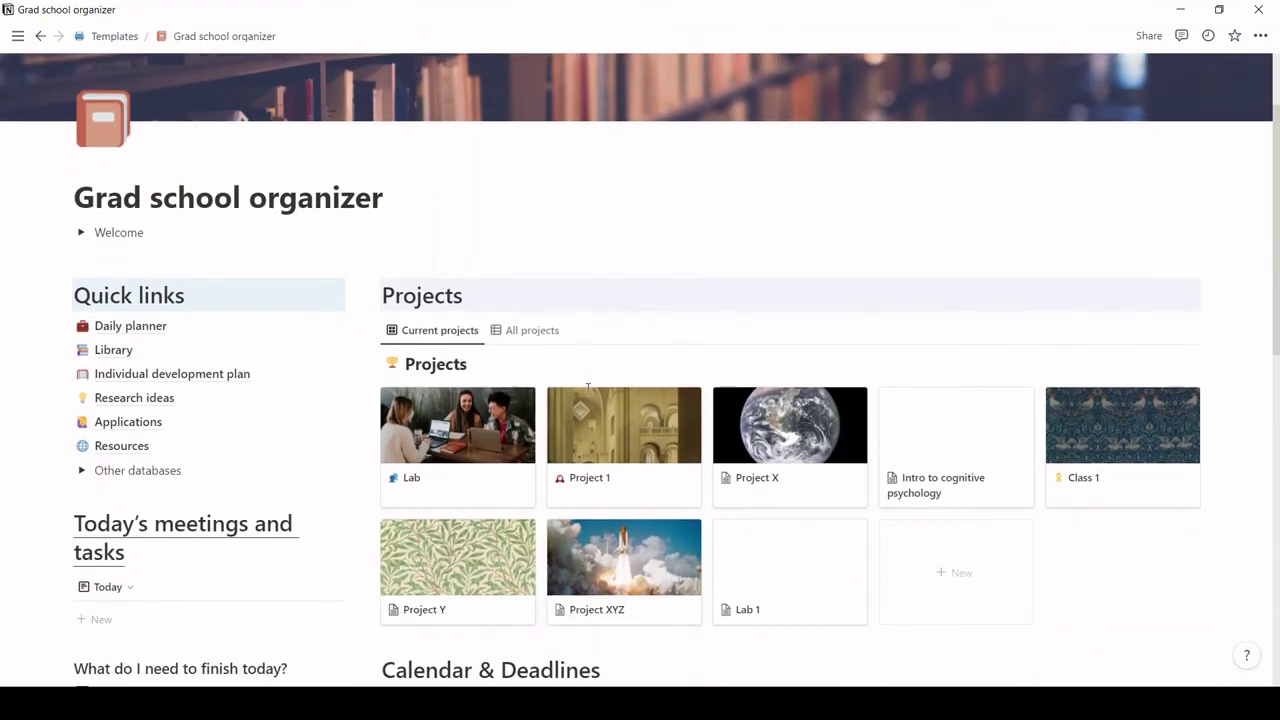
mouse_move(589, 396)
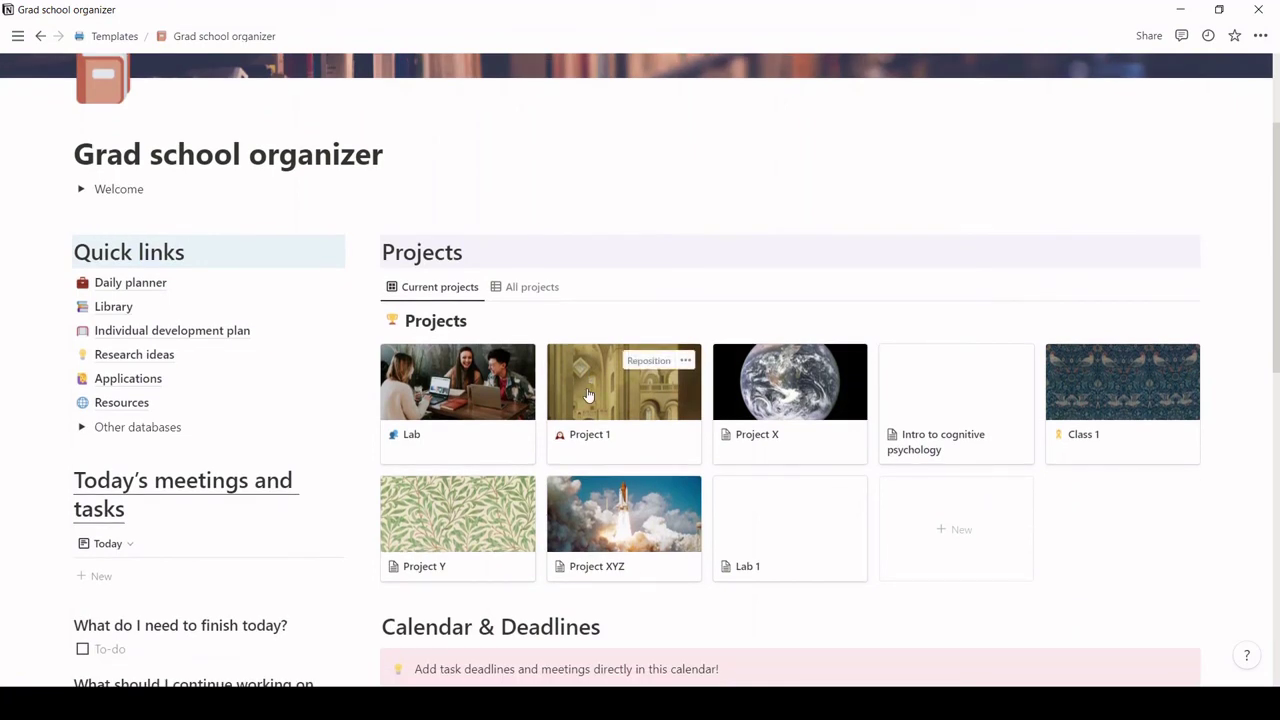
left_click(82, 428)
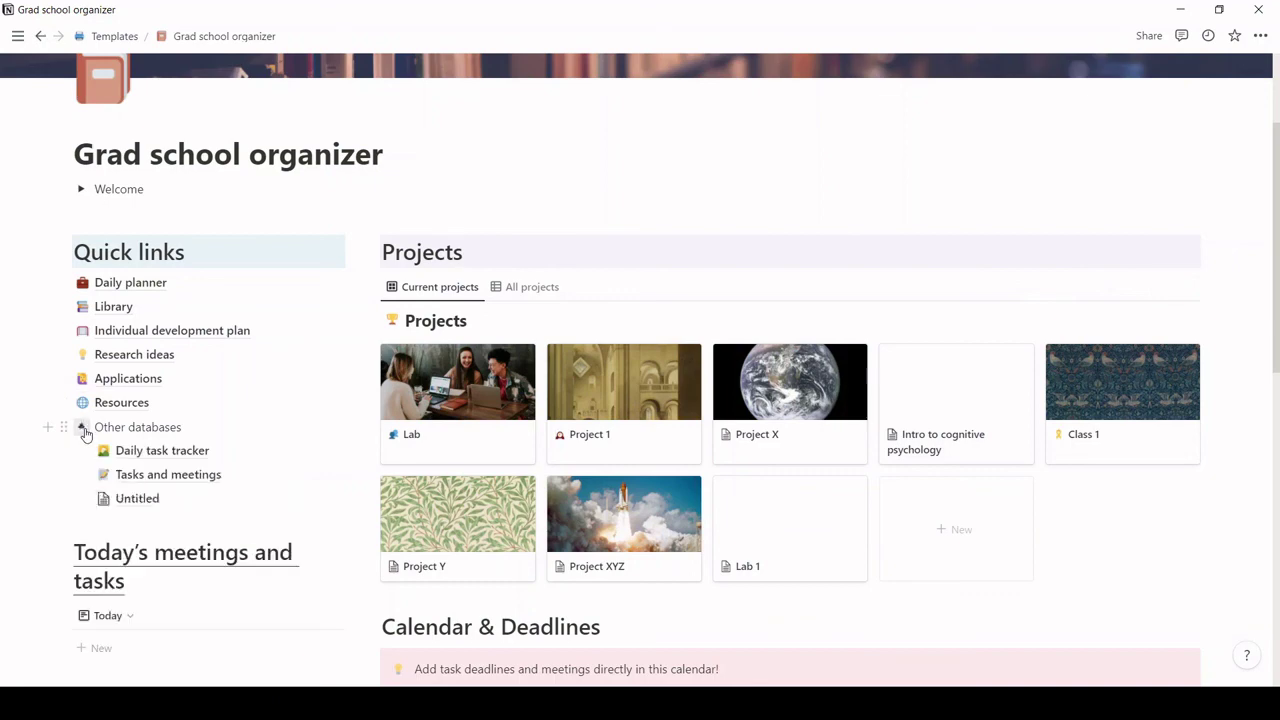
left_click(145, 452)
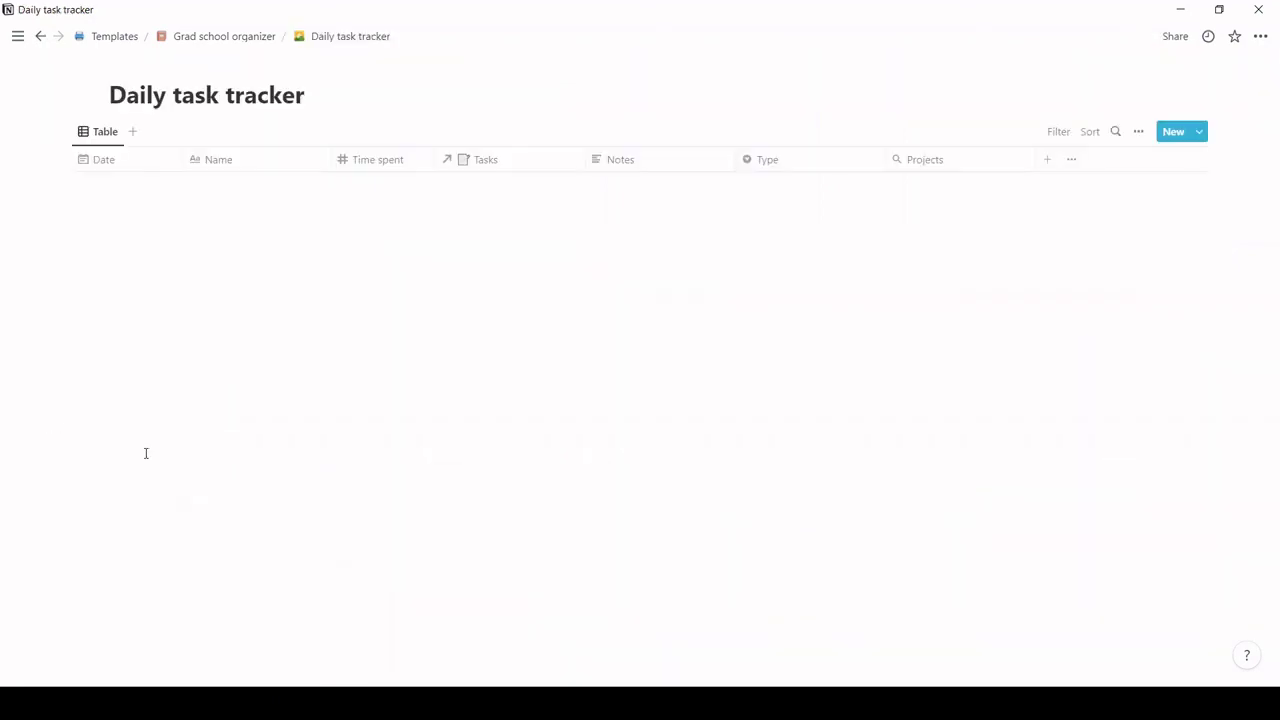
left_click_drag(131, 194, 155, 405)
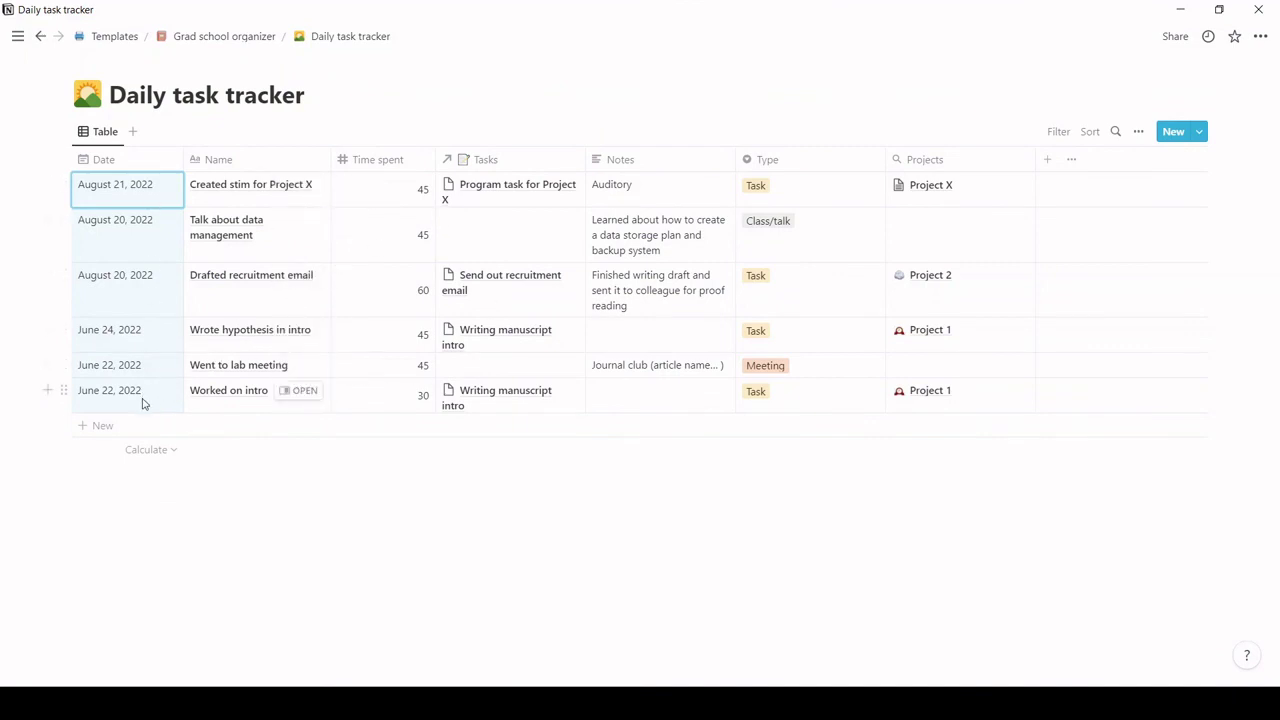
Go back to the Grad school organizer page, open the Tasks and meetings database and examine its Projects column.
left_click(224, 36)
scroll(190, 488, "down", 1)
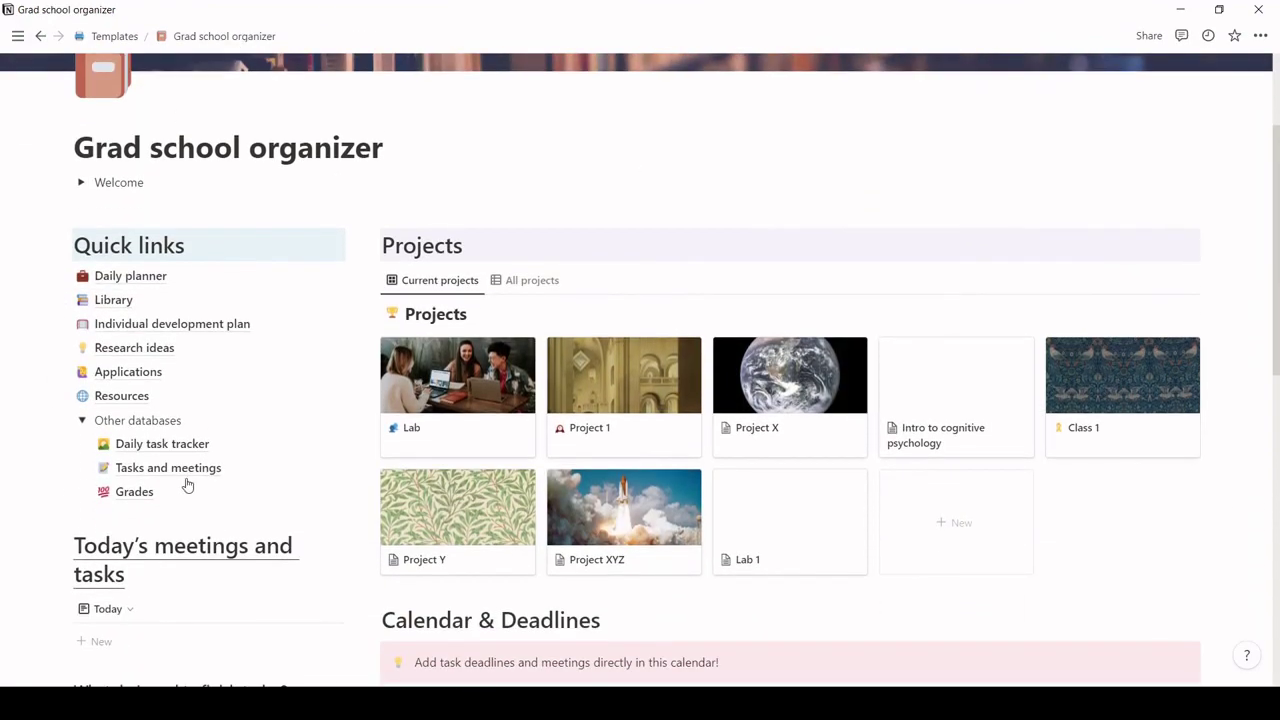
left_click(172, 467)
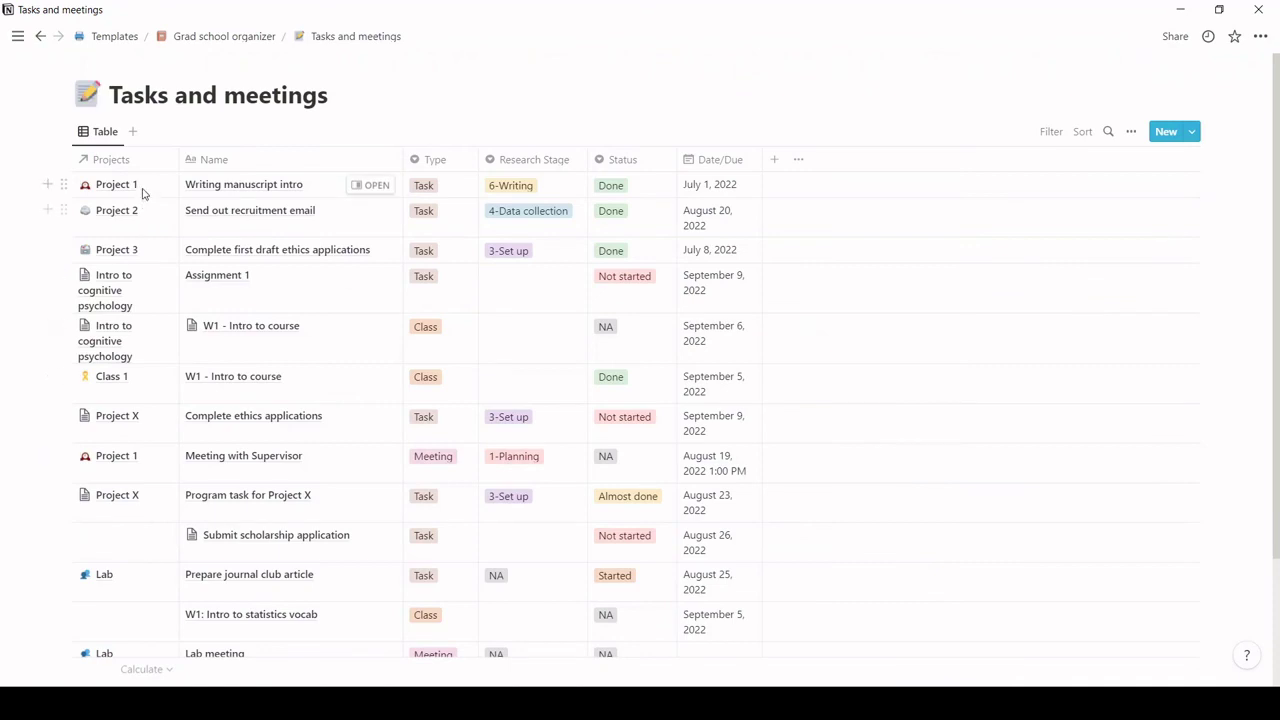
left_click_drag(143, 193, 156, 289)
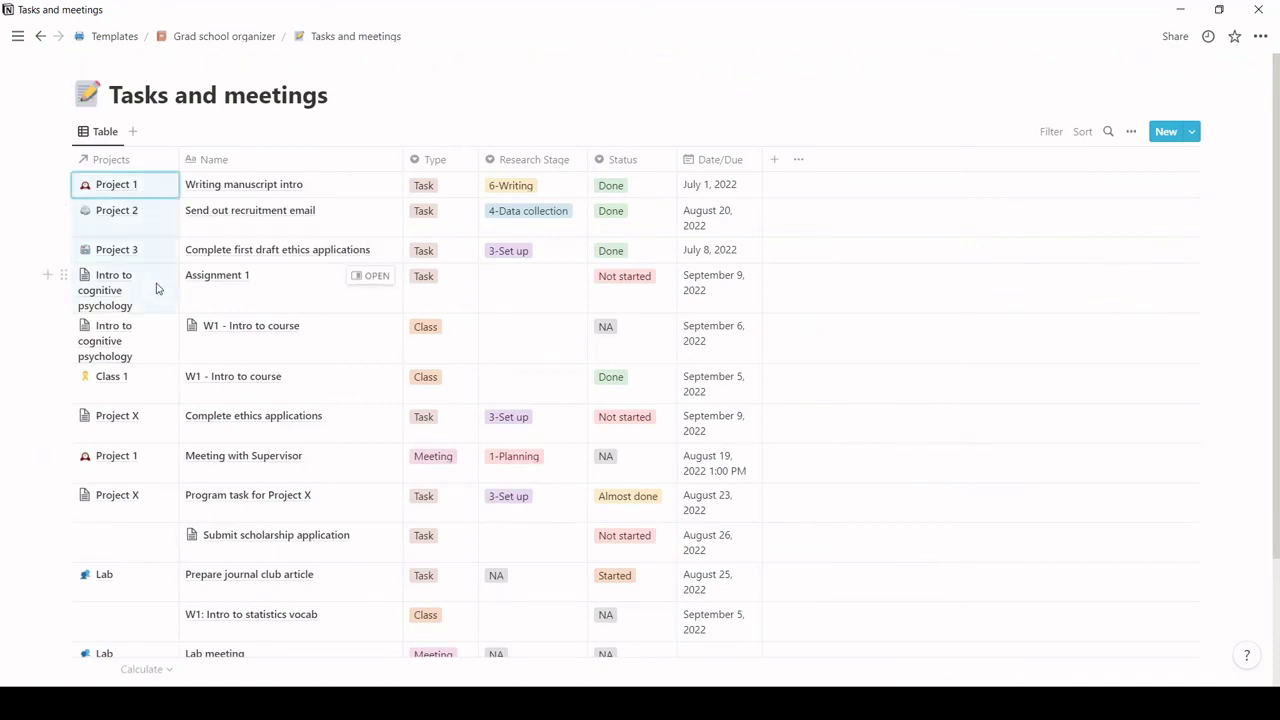
Examine the Name column of the Tasks and meetings table, selecting its entries from Writing manuscript intro down through the list.
left_click(157, 204)
key("Escape")
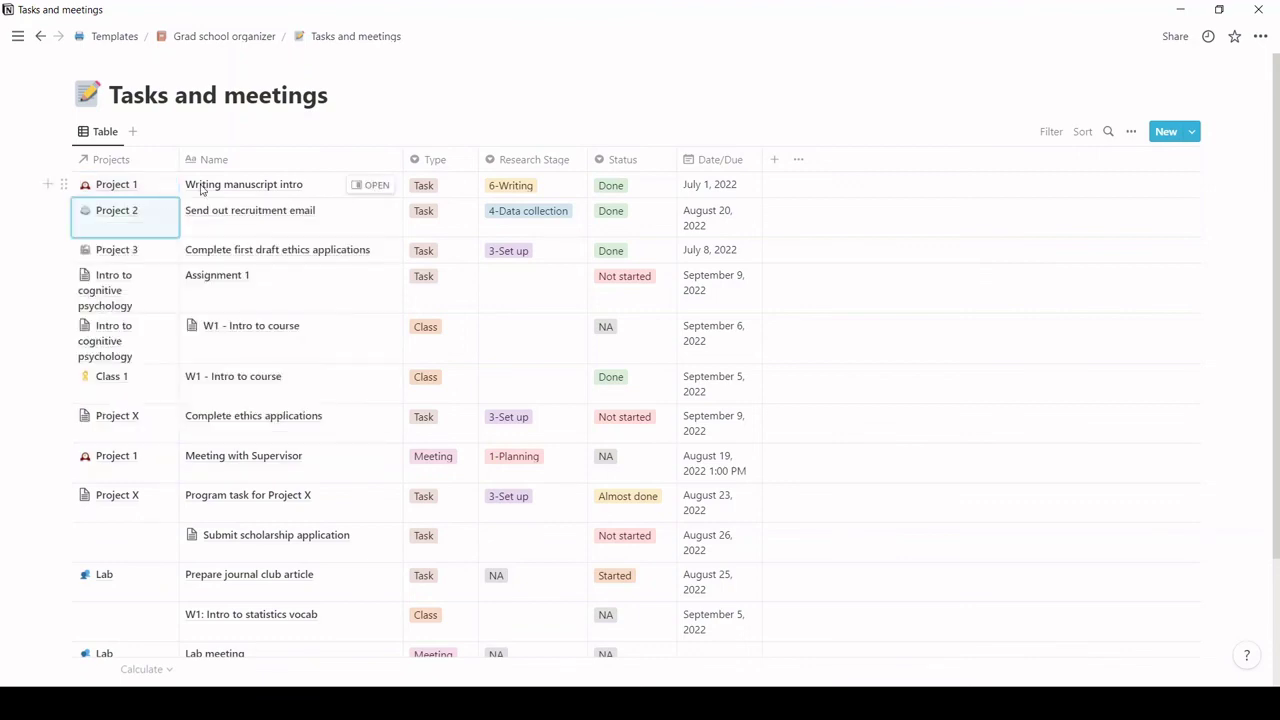
left_click_drag(206, 194, 230, 640)
scroll(235, 600, "down", 3)
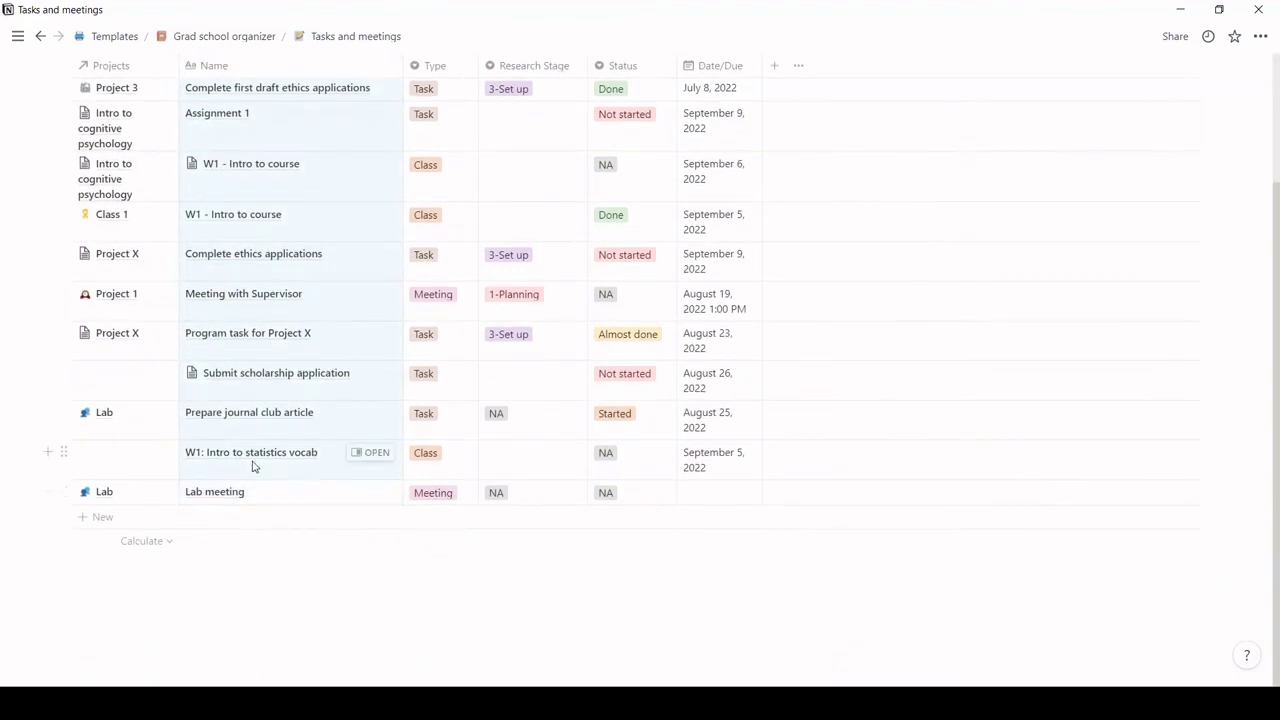
scroll(348, 310, "up", 3)
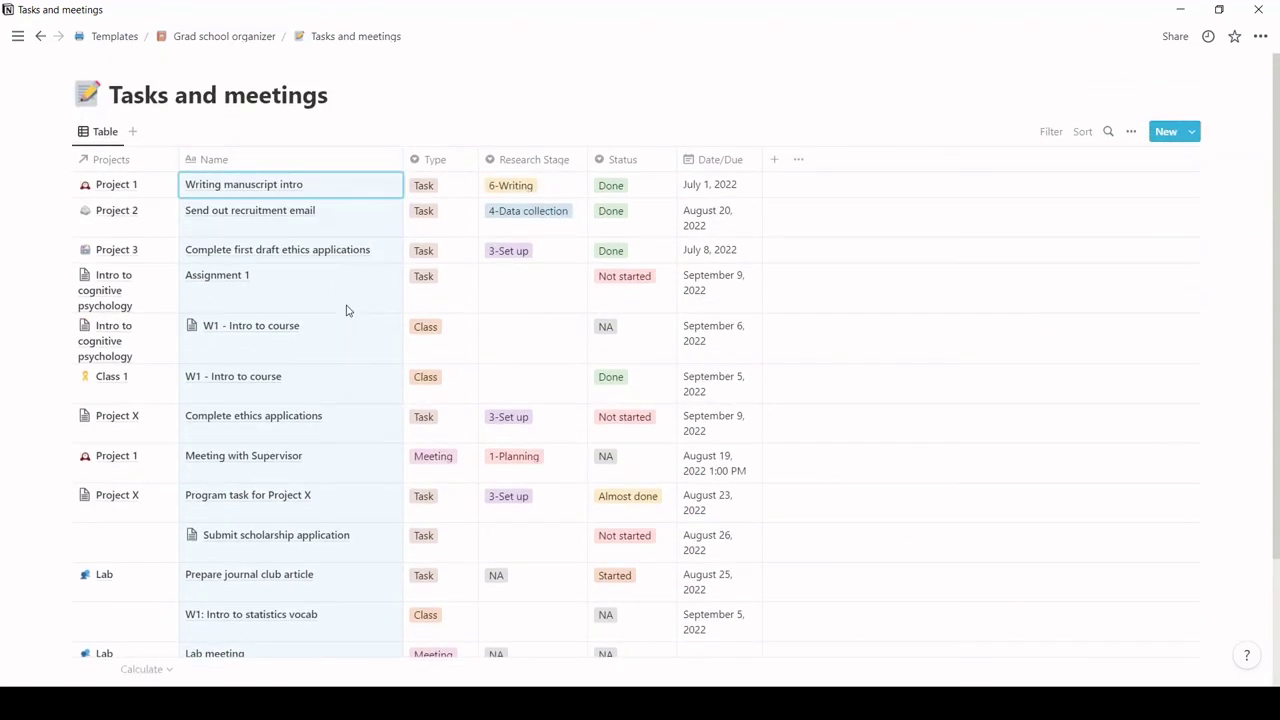
Return to the Grad school organizer page and select all project names in the All projects view of the Projects database.
left_click(240, 40)
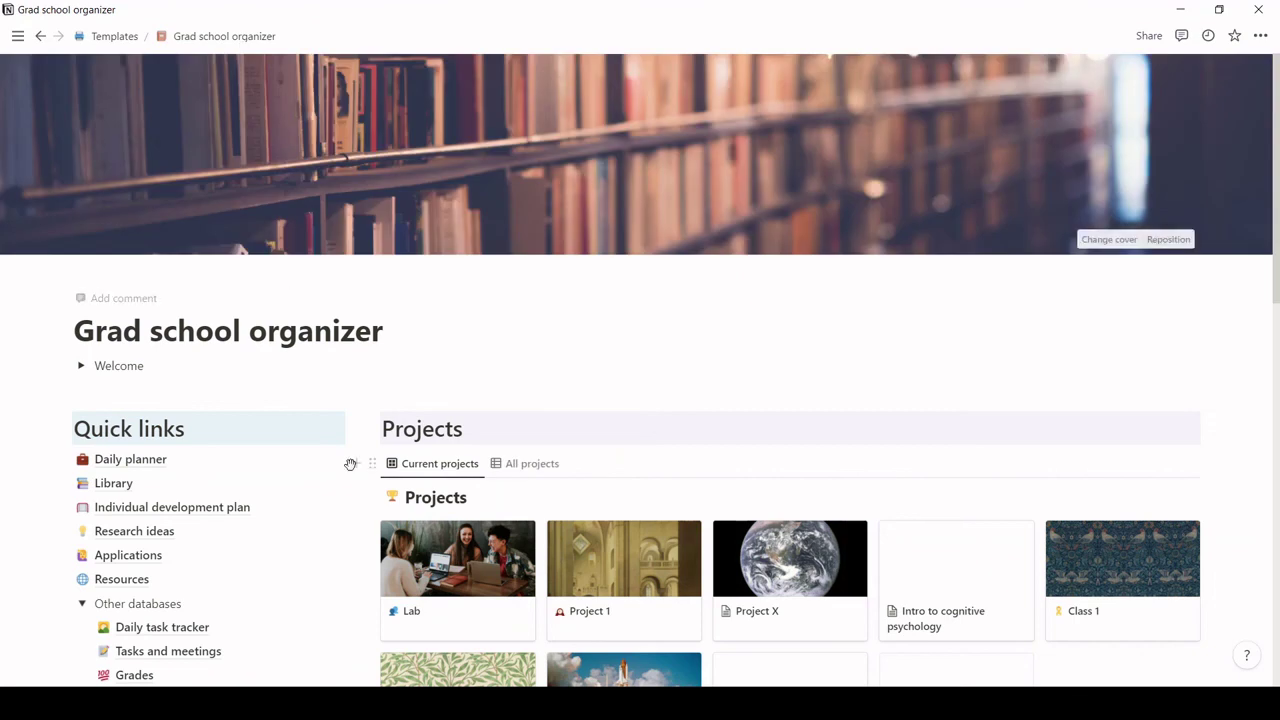
scroll(350, 464, "down", 3)
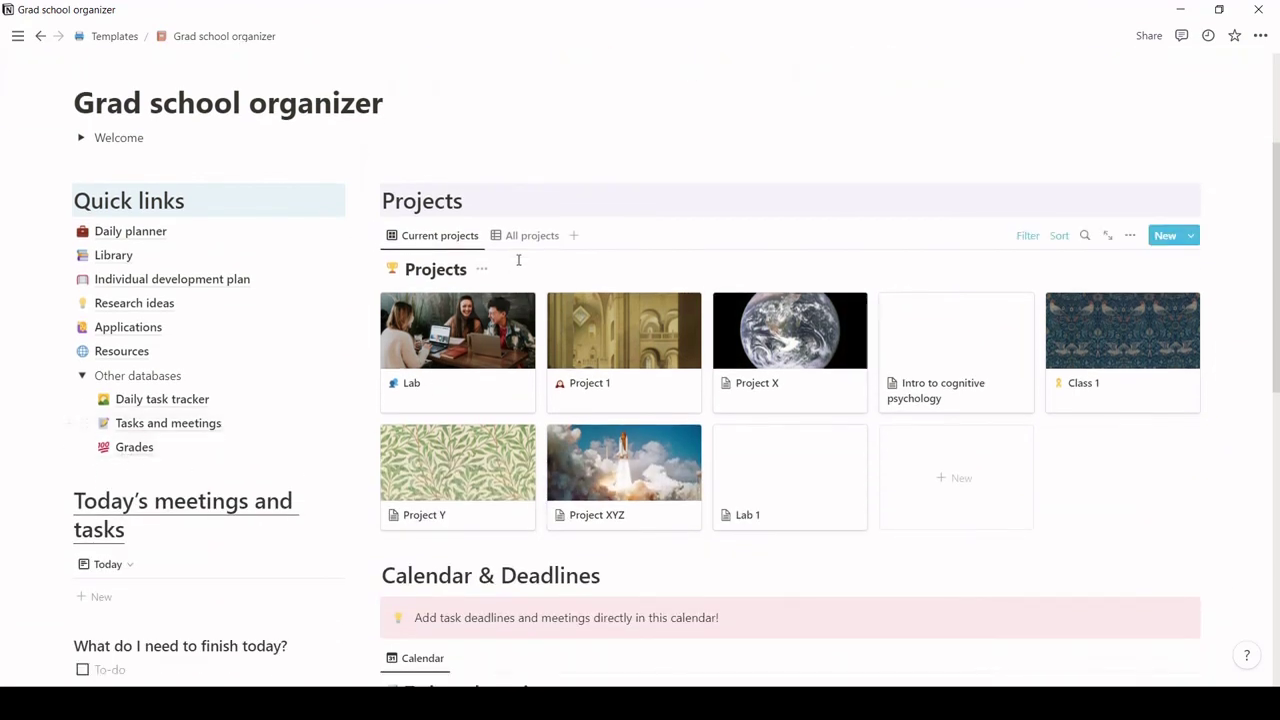
left_click(524, 240)
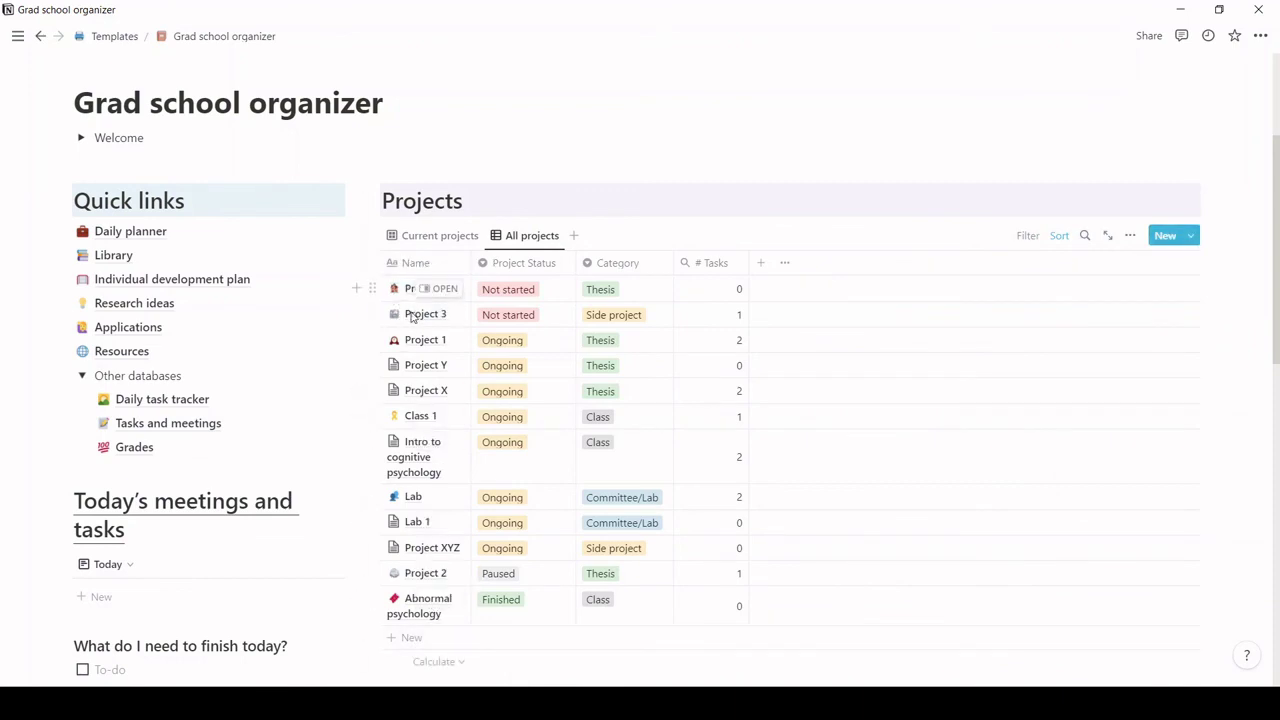
left_click_drag(412, 298, 442, 613)
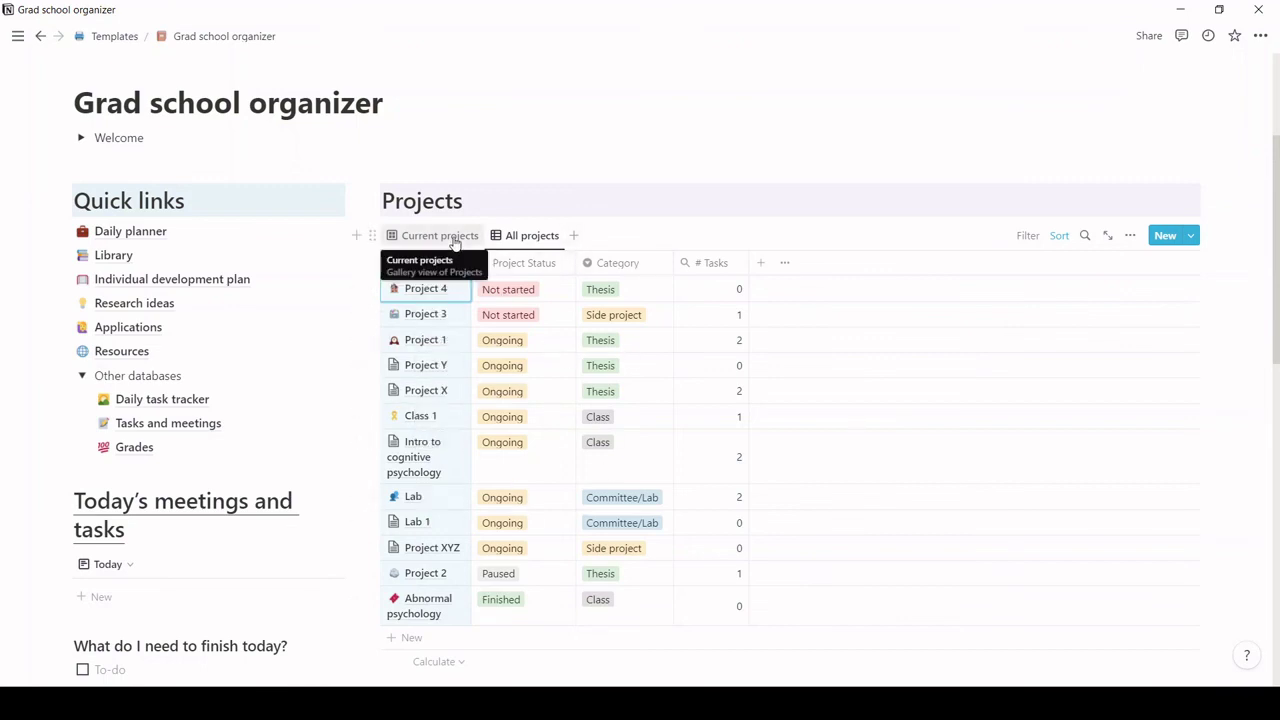
Restore the Current projects gallery, then expand the Welcome section, read its setup instructions and collapse it again.
left_click(455, 242)
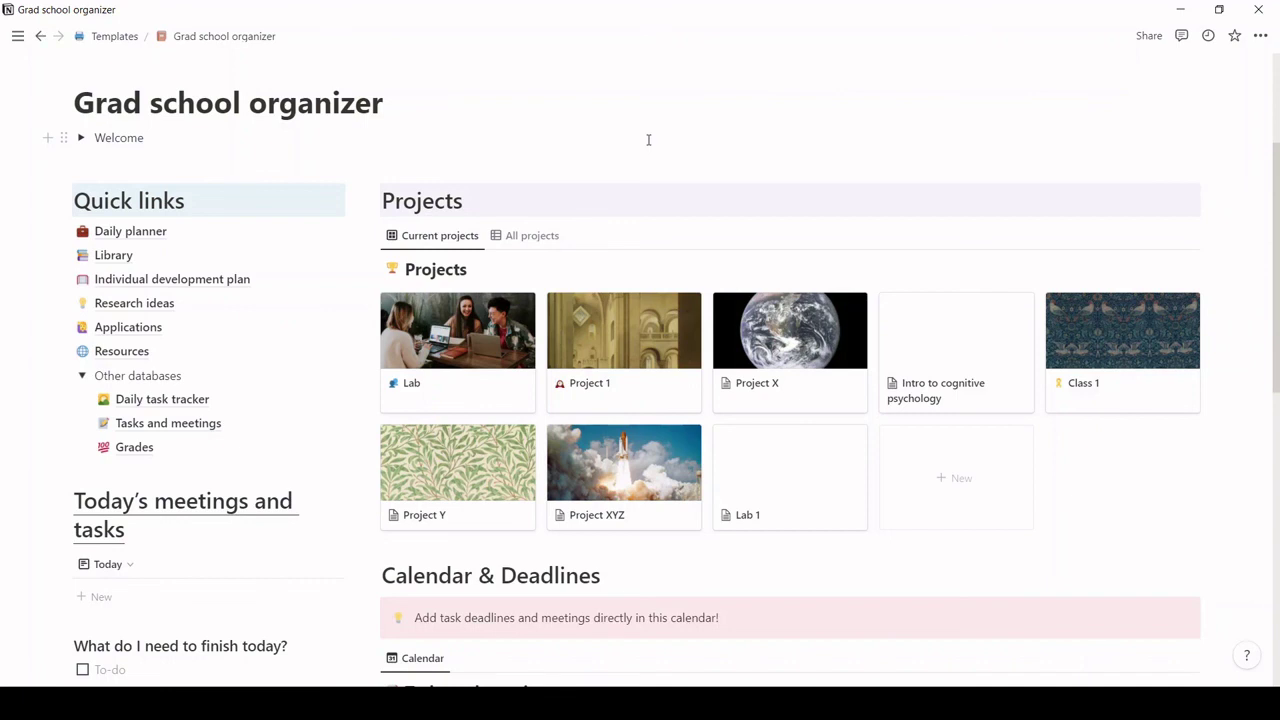
left_click(80, 139)
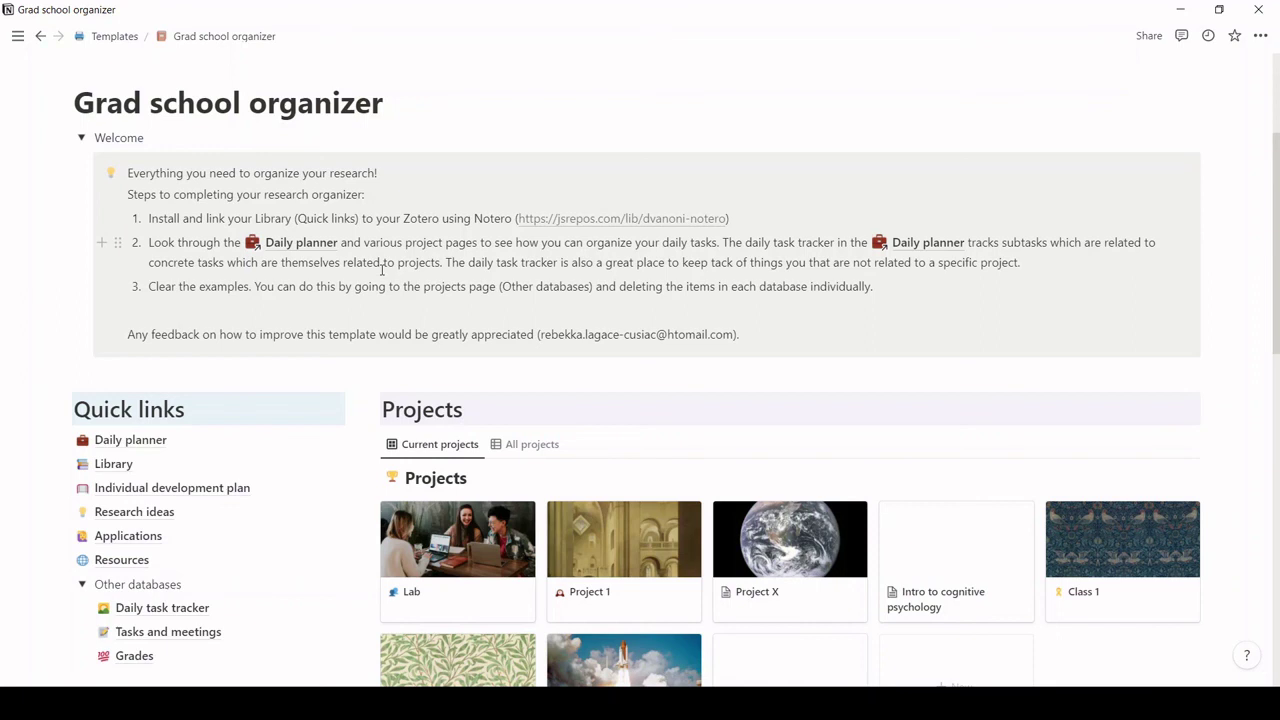
left_click(81, 140)
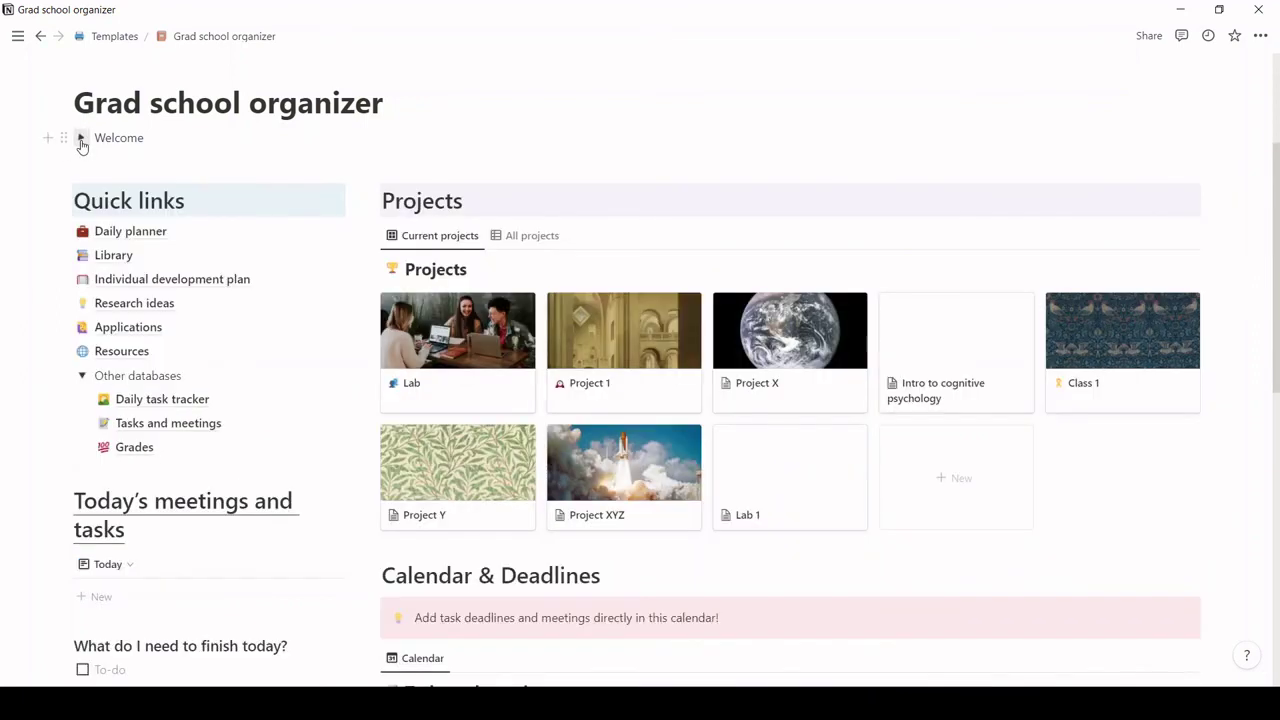